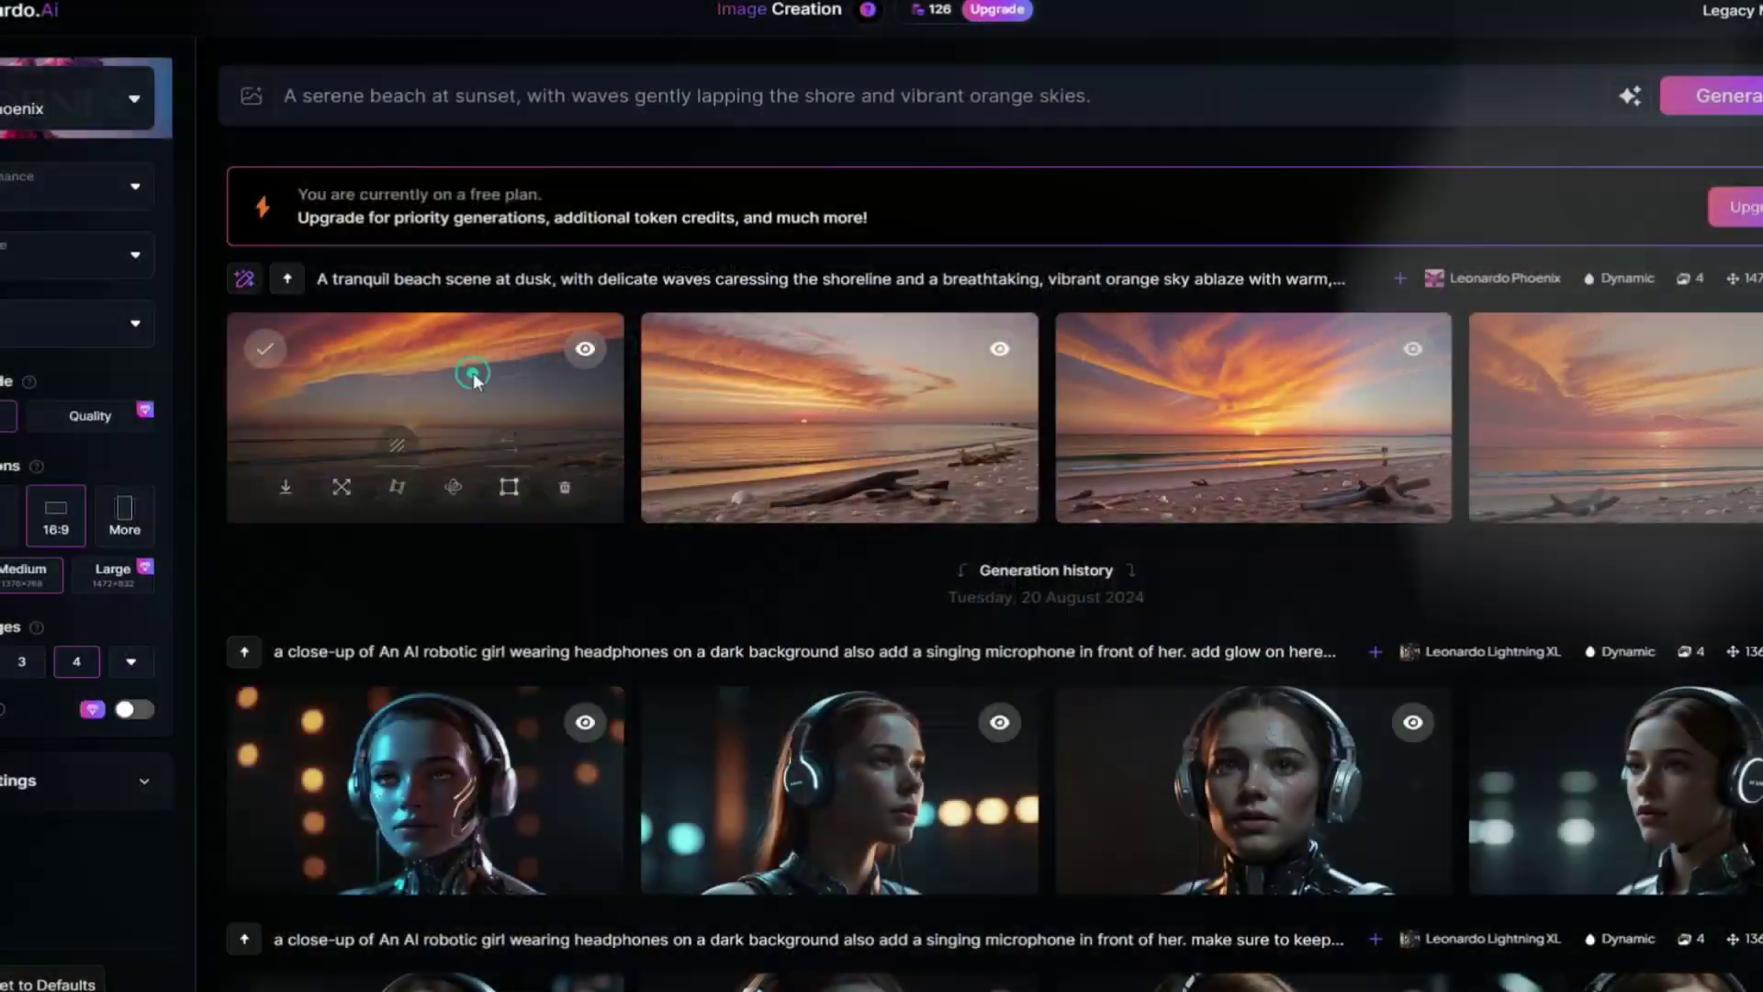
Enlarge the first generated beach sunset image and look through the other images of that generation
{"action": "left_click", "coordinate": [468, 378]}
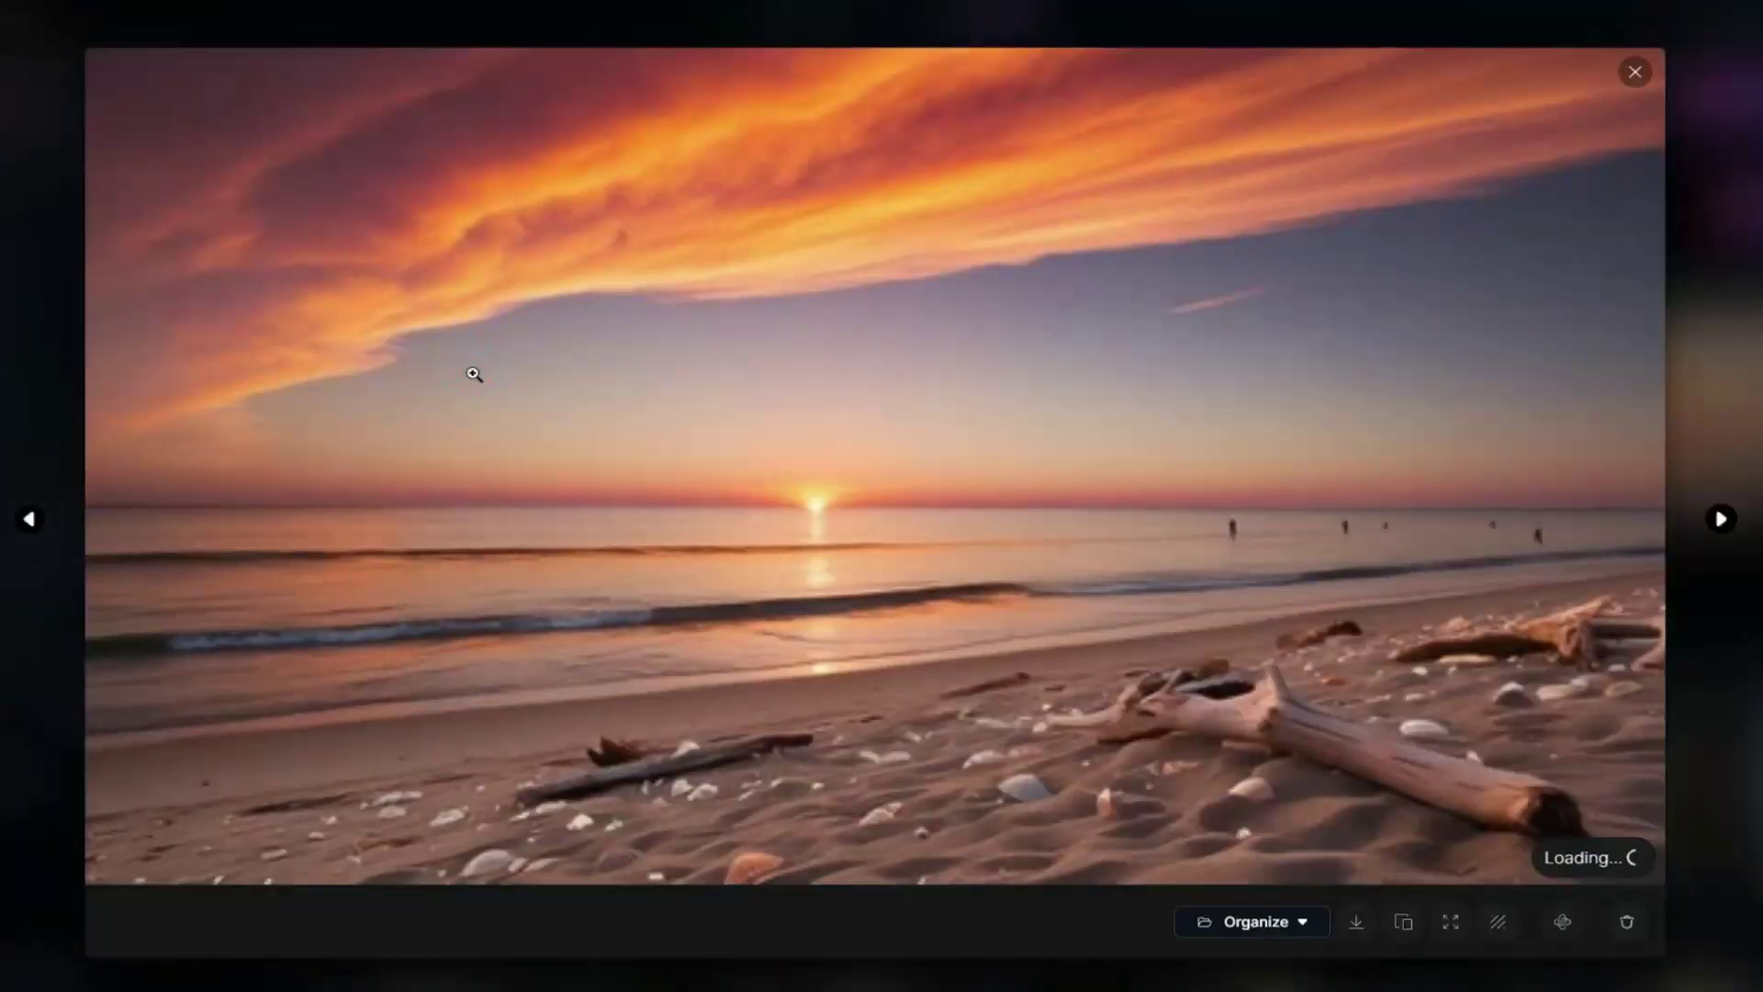
{"action": "left_click", "coordinate": [1721, 519]}
{"action": "left_click", "coordinate": [1721, 519]}
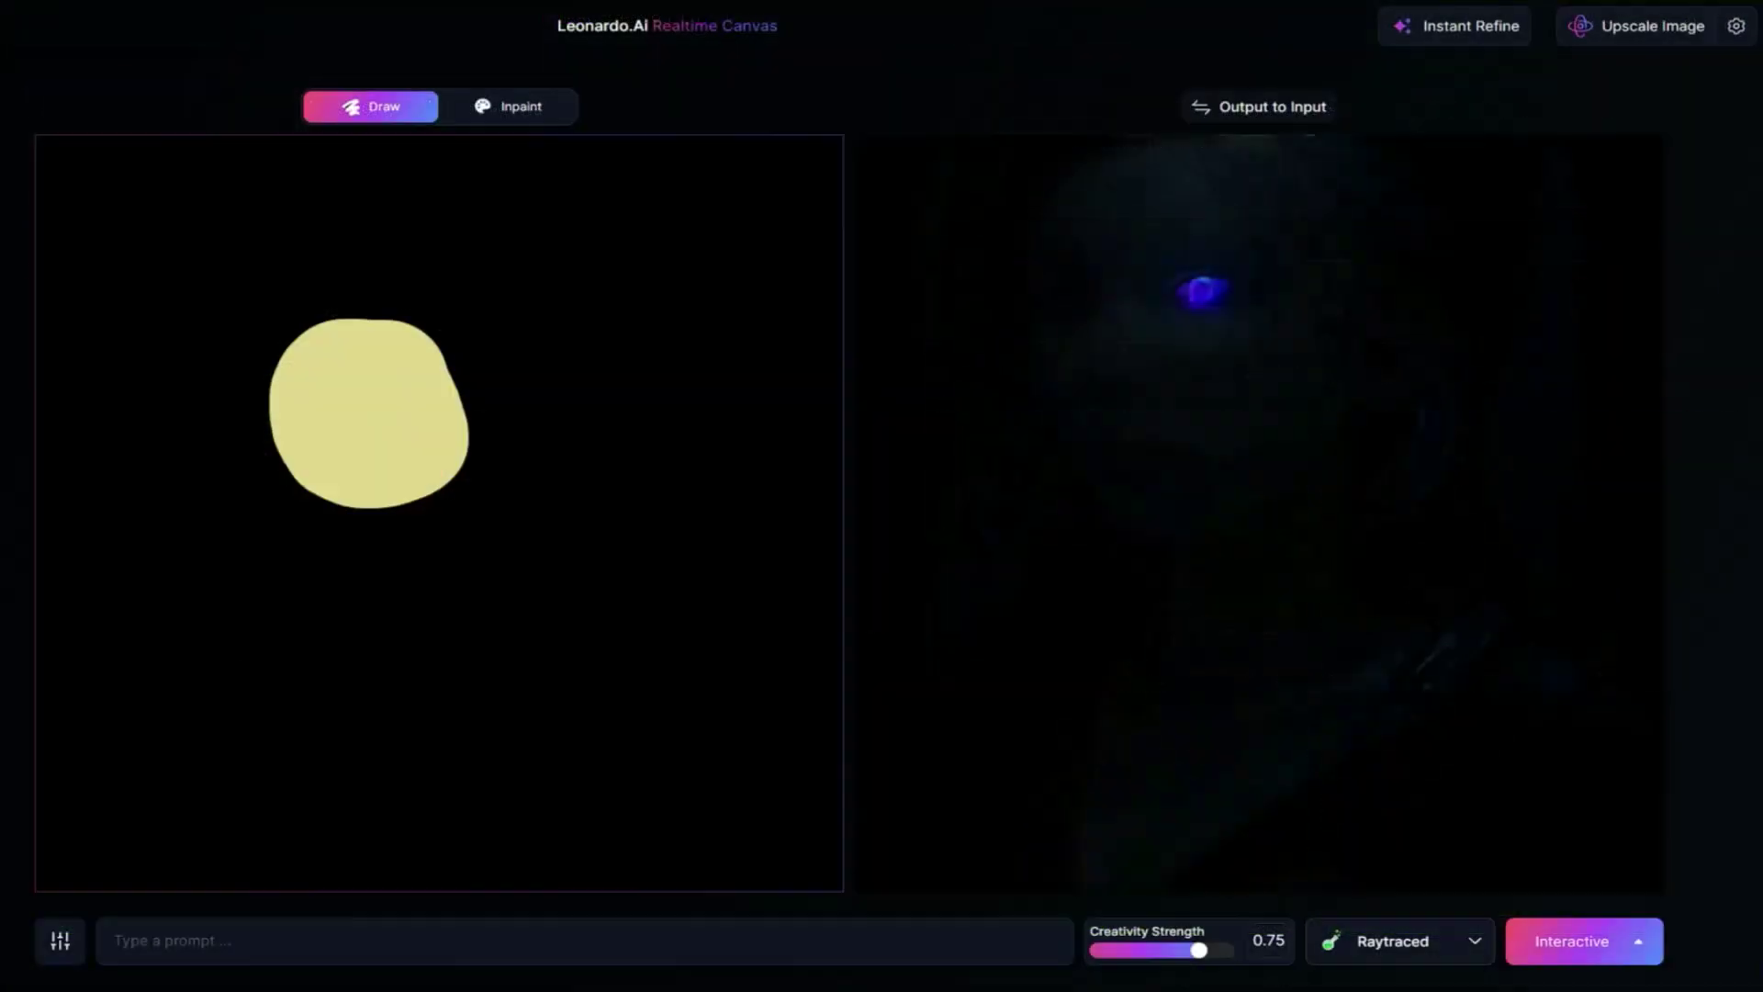
Extend the beige face shape on the Realtime Canvas, paint a red hair stroke around it and add a green #24FF00 stroke
{"action": "mouse_move", "coordinate": [431, 414]}
{"action": "left_mouse_down"}
{"action": "mouse_move", "coordinate": [319, 481]}
{"action": "mouse_move", "coordinate": [291, 419]}
{"action": "mouse_move", "coordinate": [397, 539]}
{"action": "left_mouse_up"}
{"action": "mouse_move", "coordinate": [382, 307]}
{"action": "left_mouse_down"}
{"action": "mouse_move", "coordinate": [438, 564]}
{"action": "mouse_move", "coordinate": [570, 677]}
{"action": "left_mouse_up"}
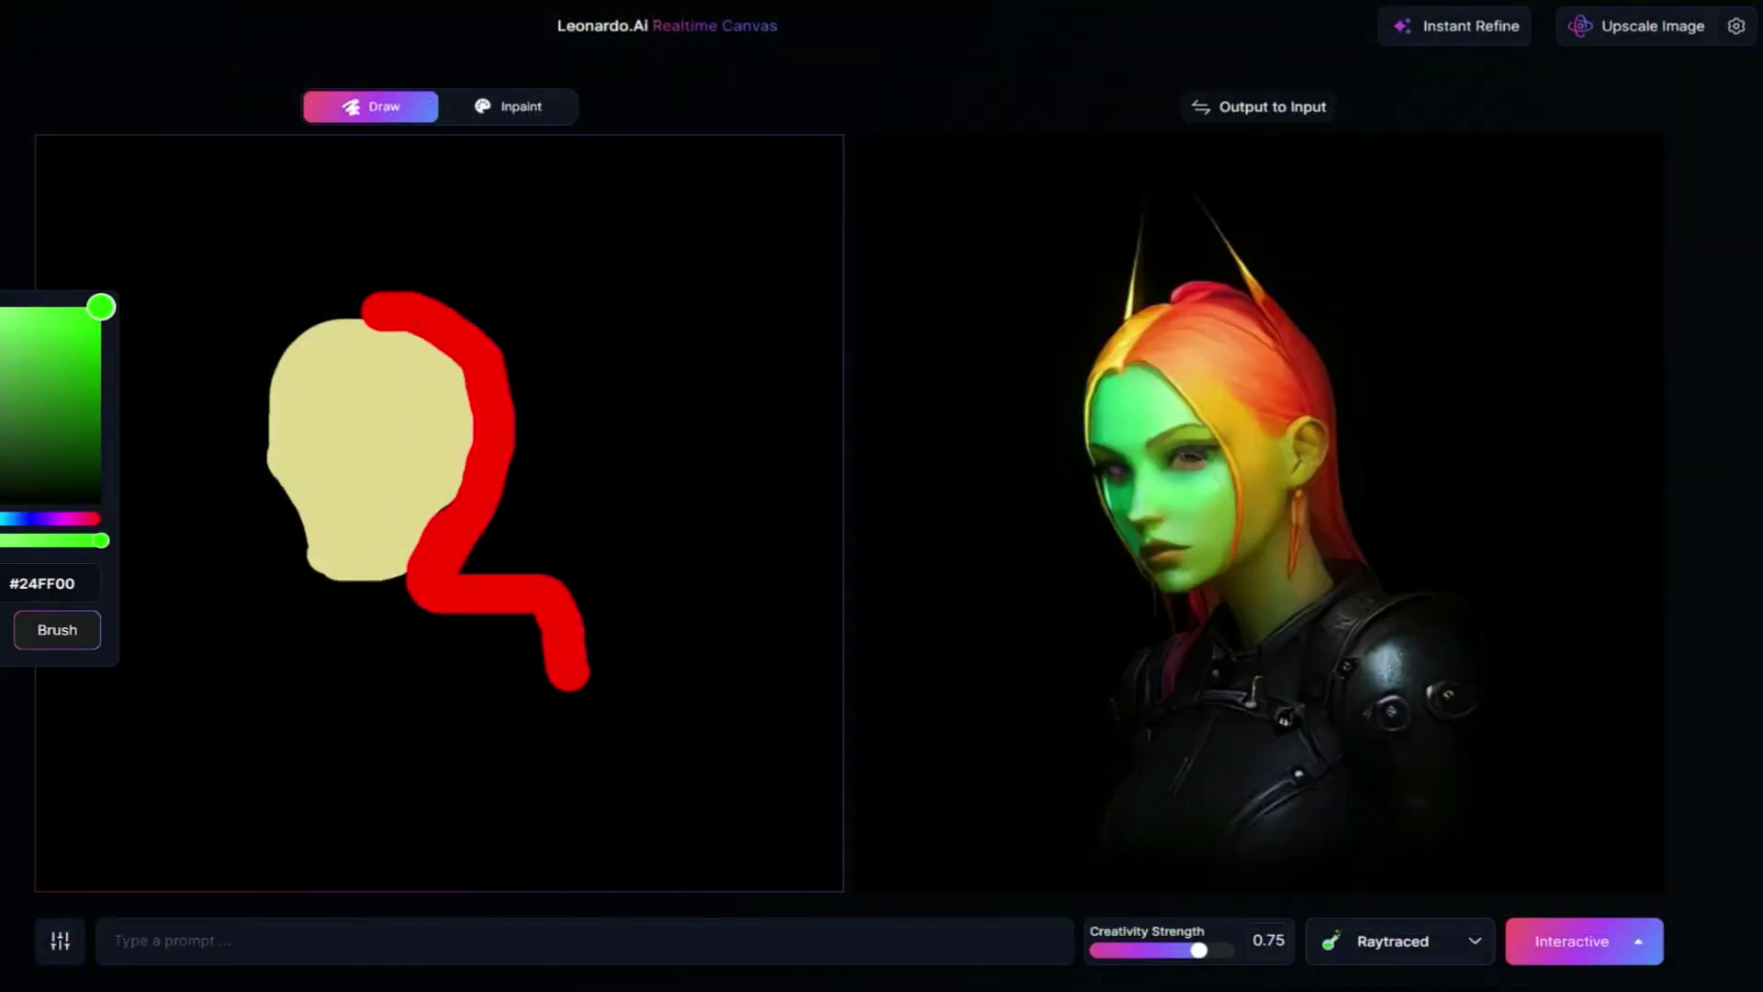
{"action": "mouse_move", "coordinate": [360, 312]}
{"action": "left_mouse_down"}
{"action": "mouse_move", "coordinate": [311, 312]}
{"action": "mouse_move", "coordinate": [224, 622]}
{"action": "mouse_move", "coordinate": [394, 606]}
{"action": "mouse_move", "coordinate": [461, 669]}
{"action": "left_mouse_up"}
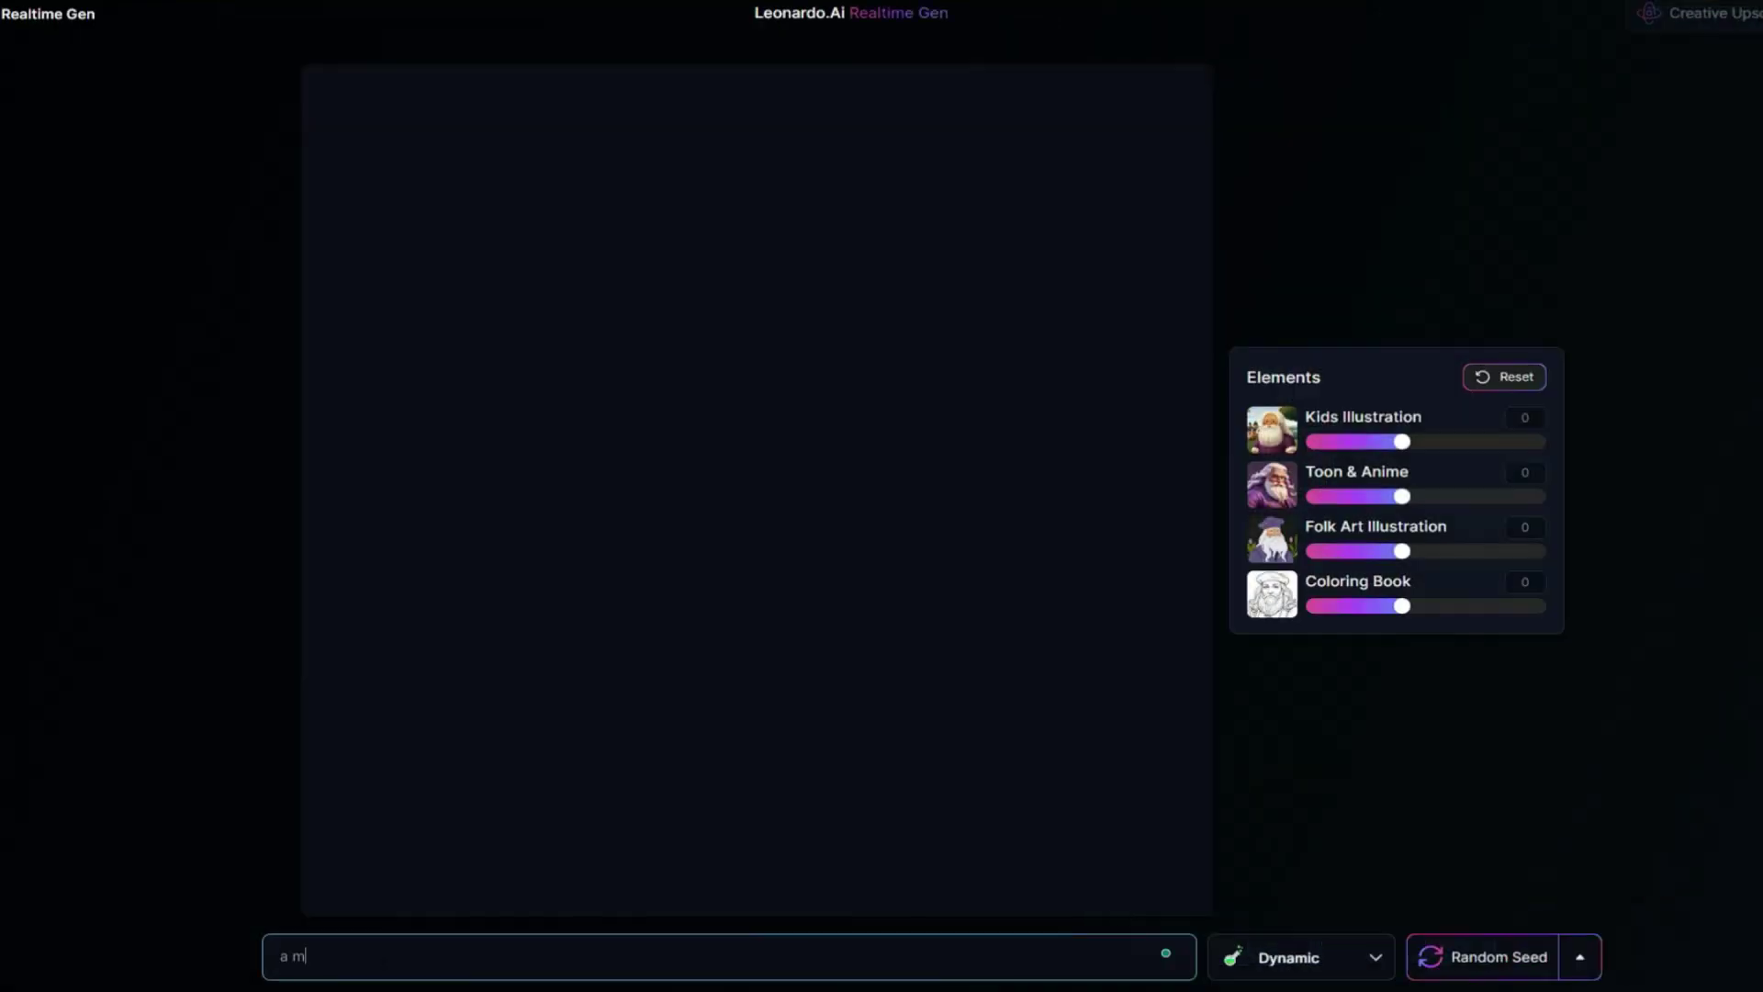
Generate realtime images from the prompts "a man walking in a street with car" and "A GIRL WITH A CHILD"
{"action": "type", "text": "an walking in a "}
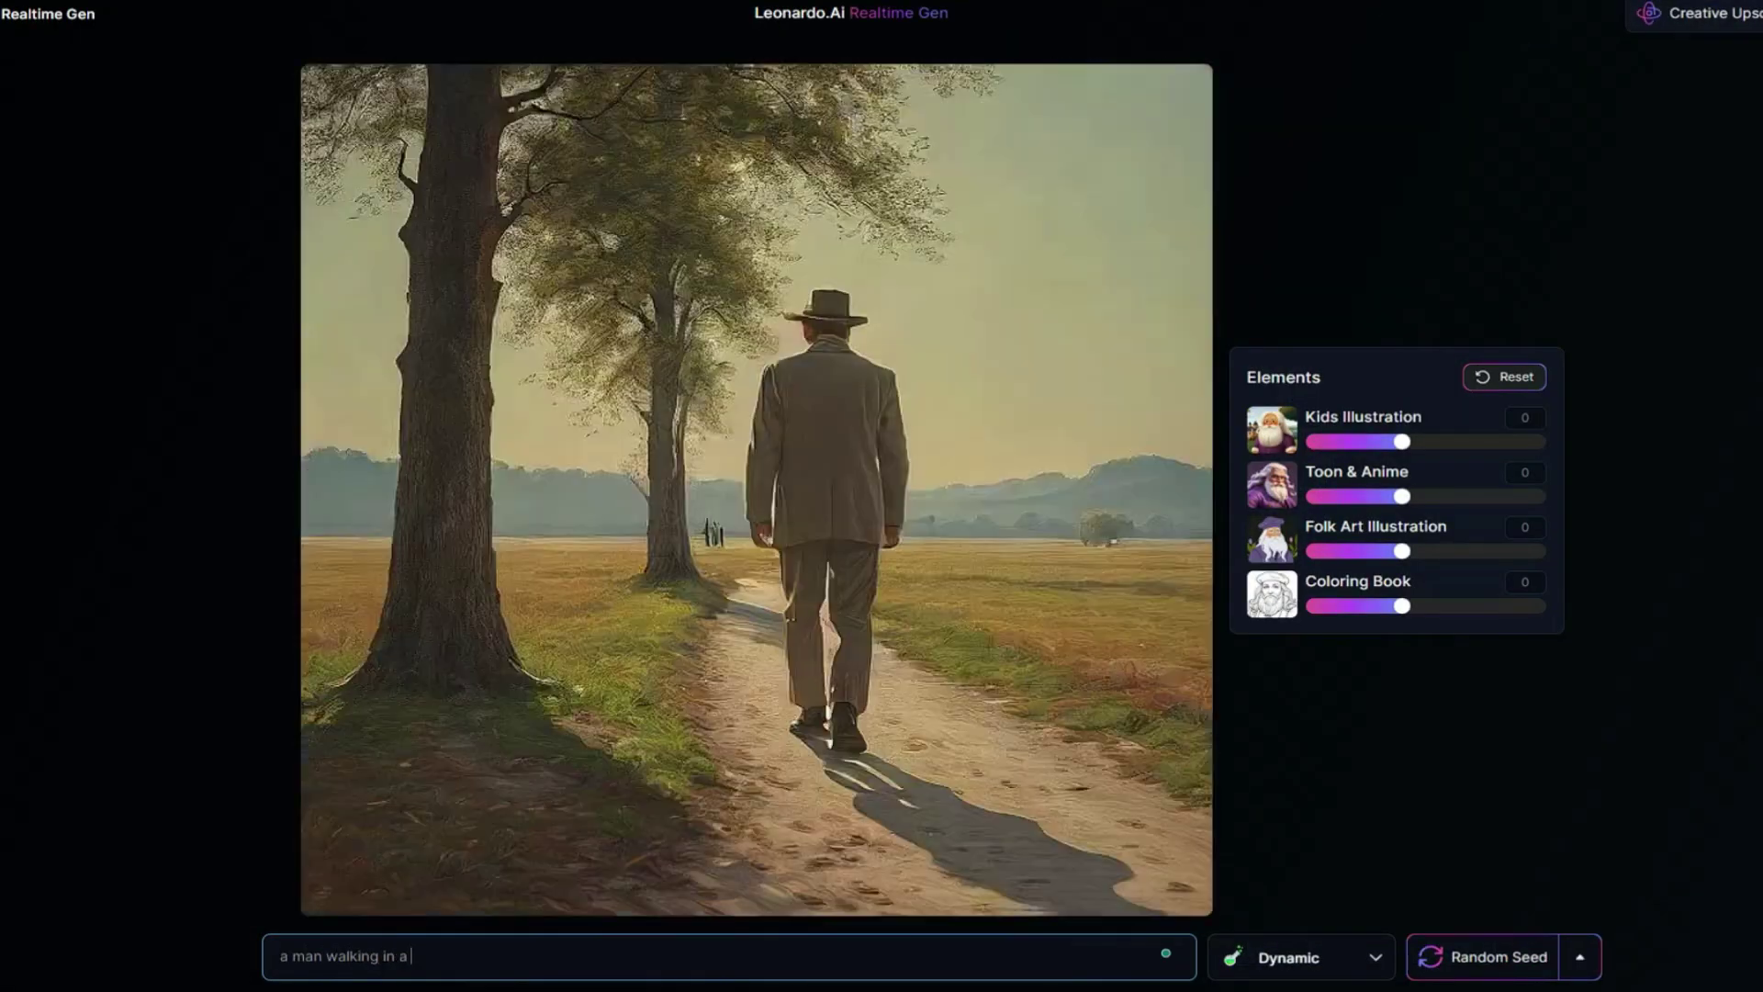
{"action": "type", "text": "street with car"}
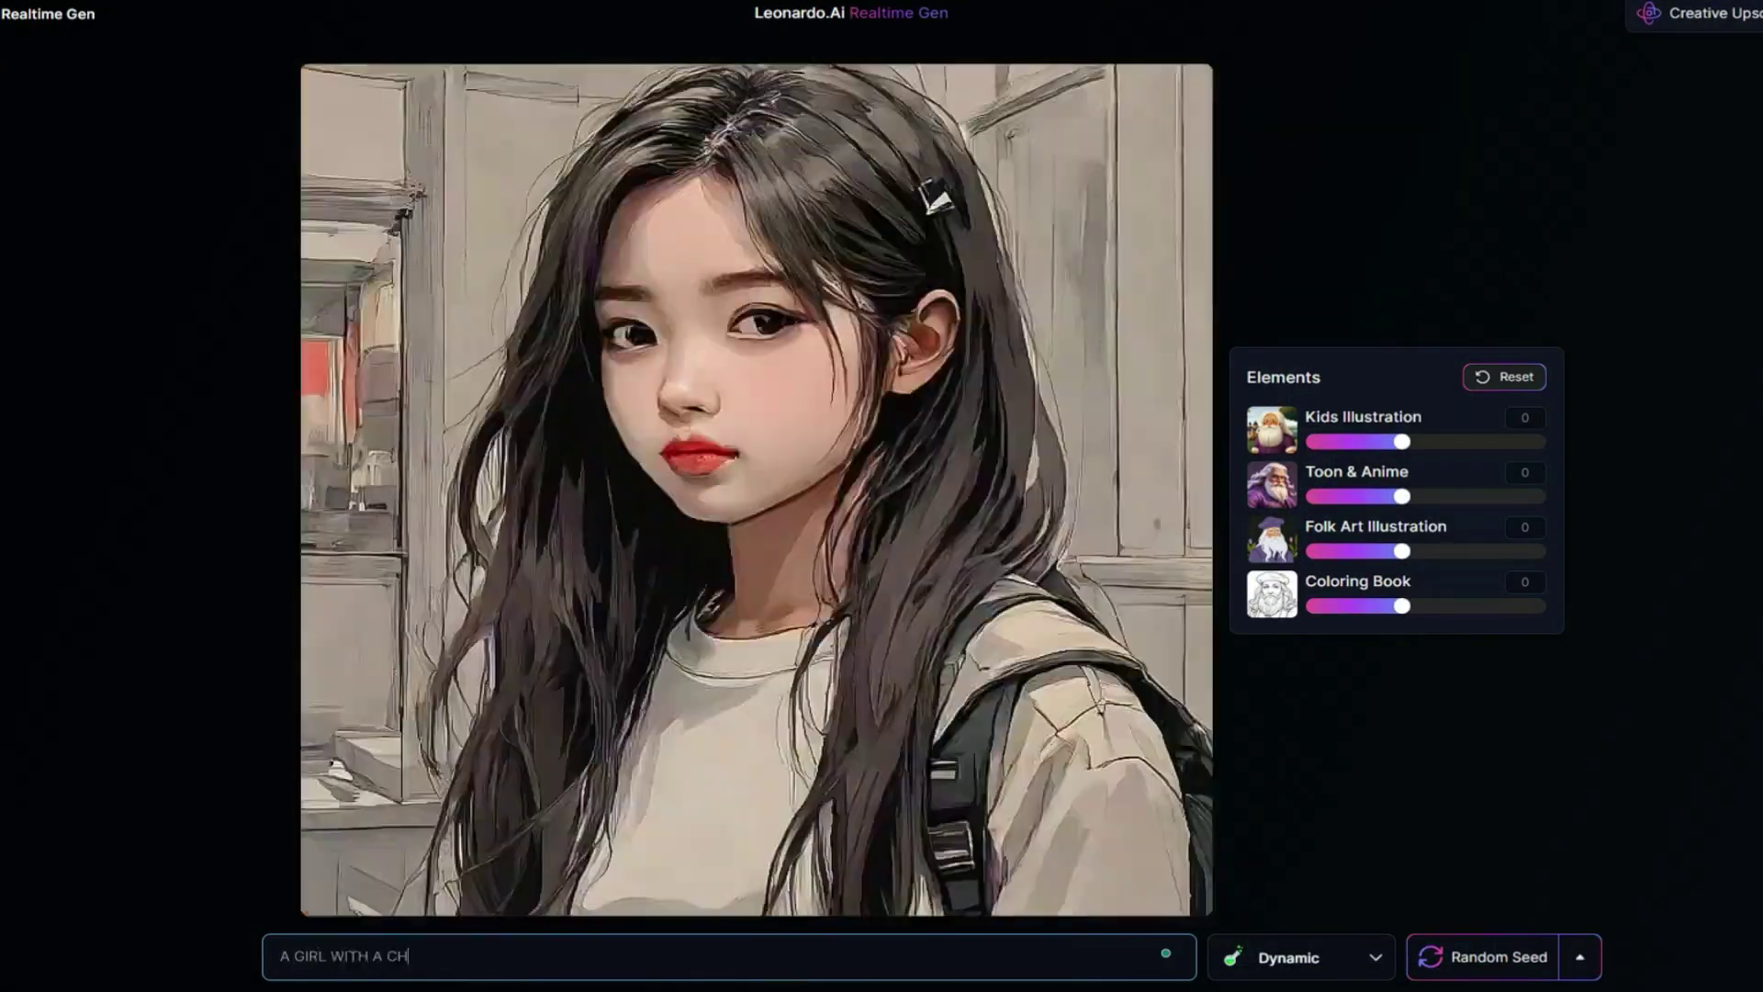
{"action": "type", "text": "ILD"}
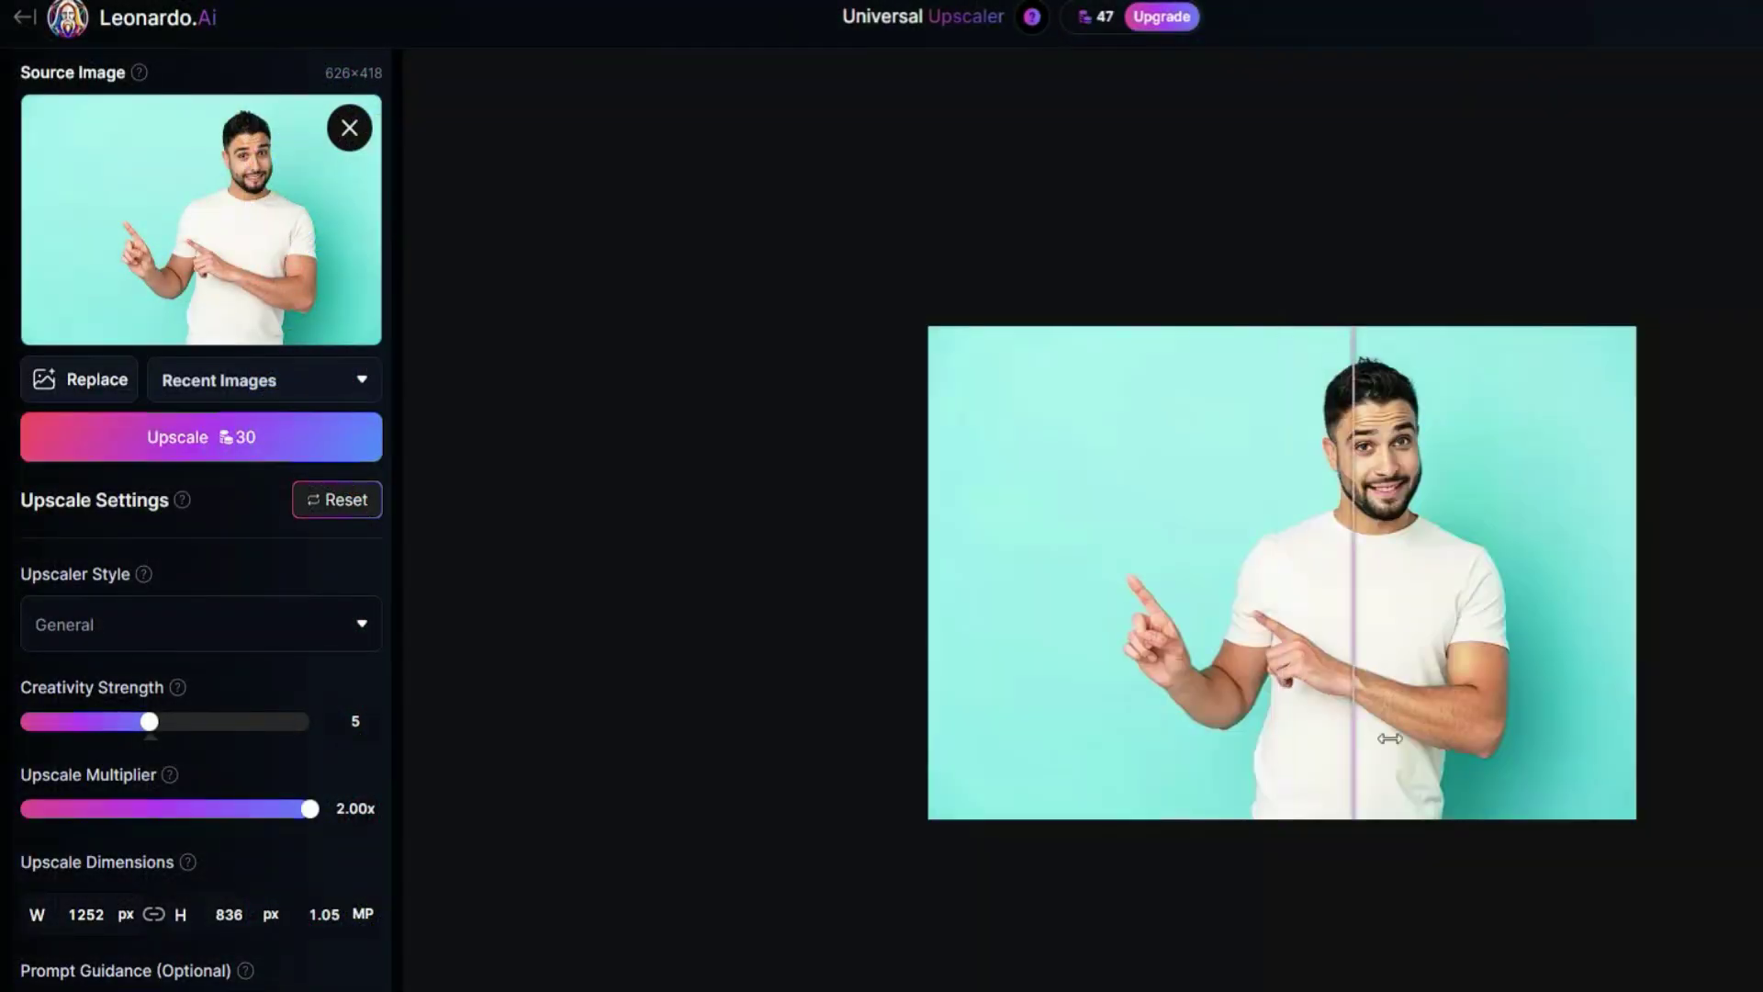
Compare the upscaled photo of the pointing man with its original, and look over the website's fine-tuned models and Platform Gallery
{"action": "left_click_drag", "start_coordinate": [1390, 737], "coordinate": [914, 638]}
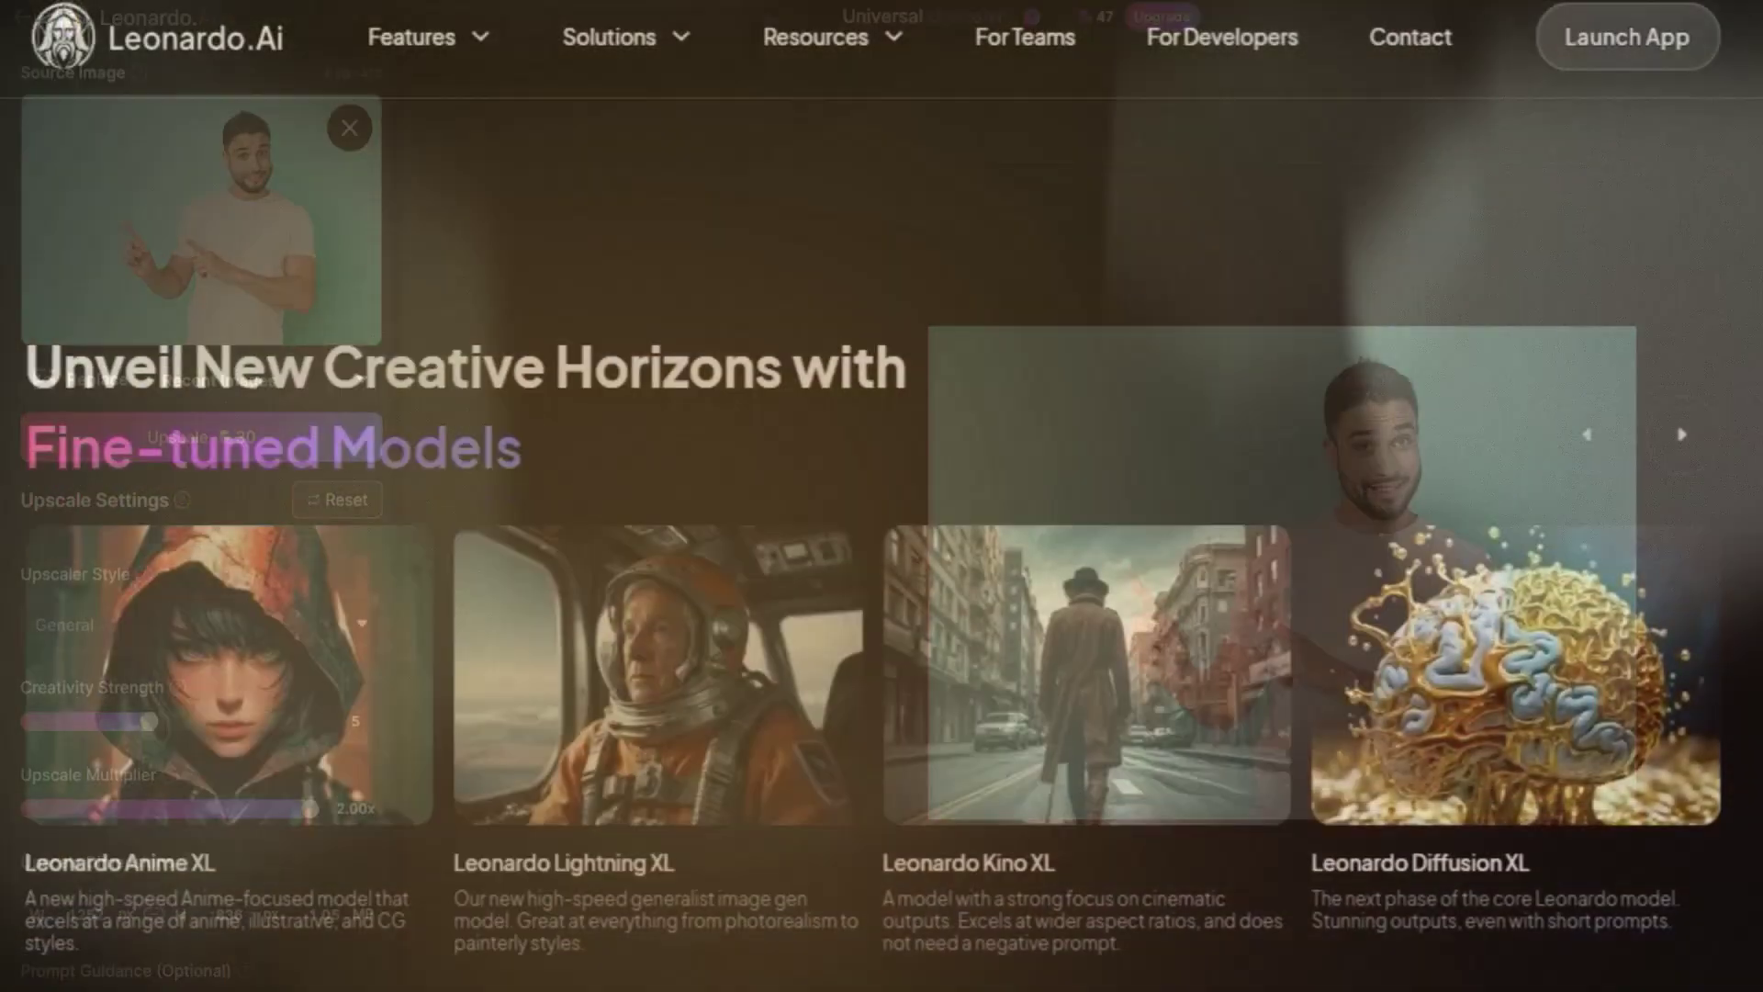
{"action": "scroll", "coordinate": [882, 496], "scroll_direction": "down", "scroll_amount": 6}
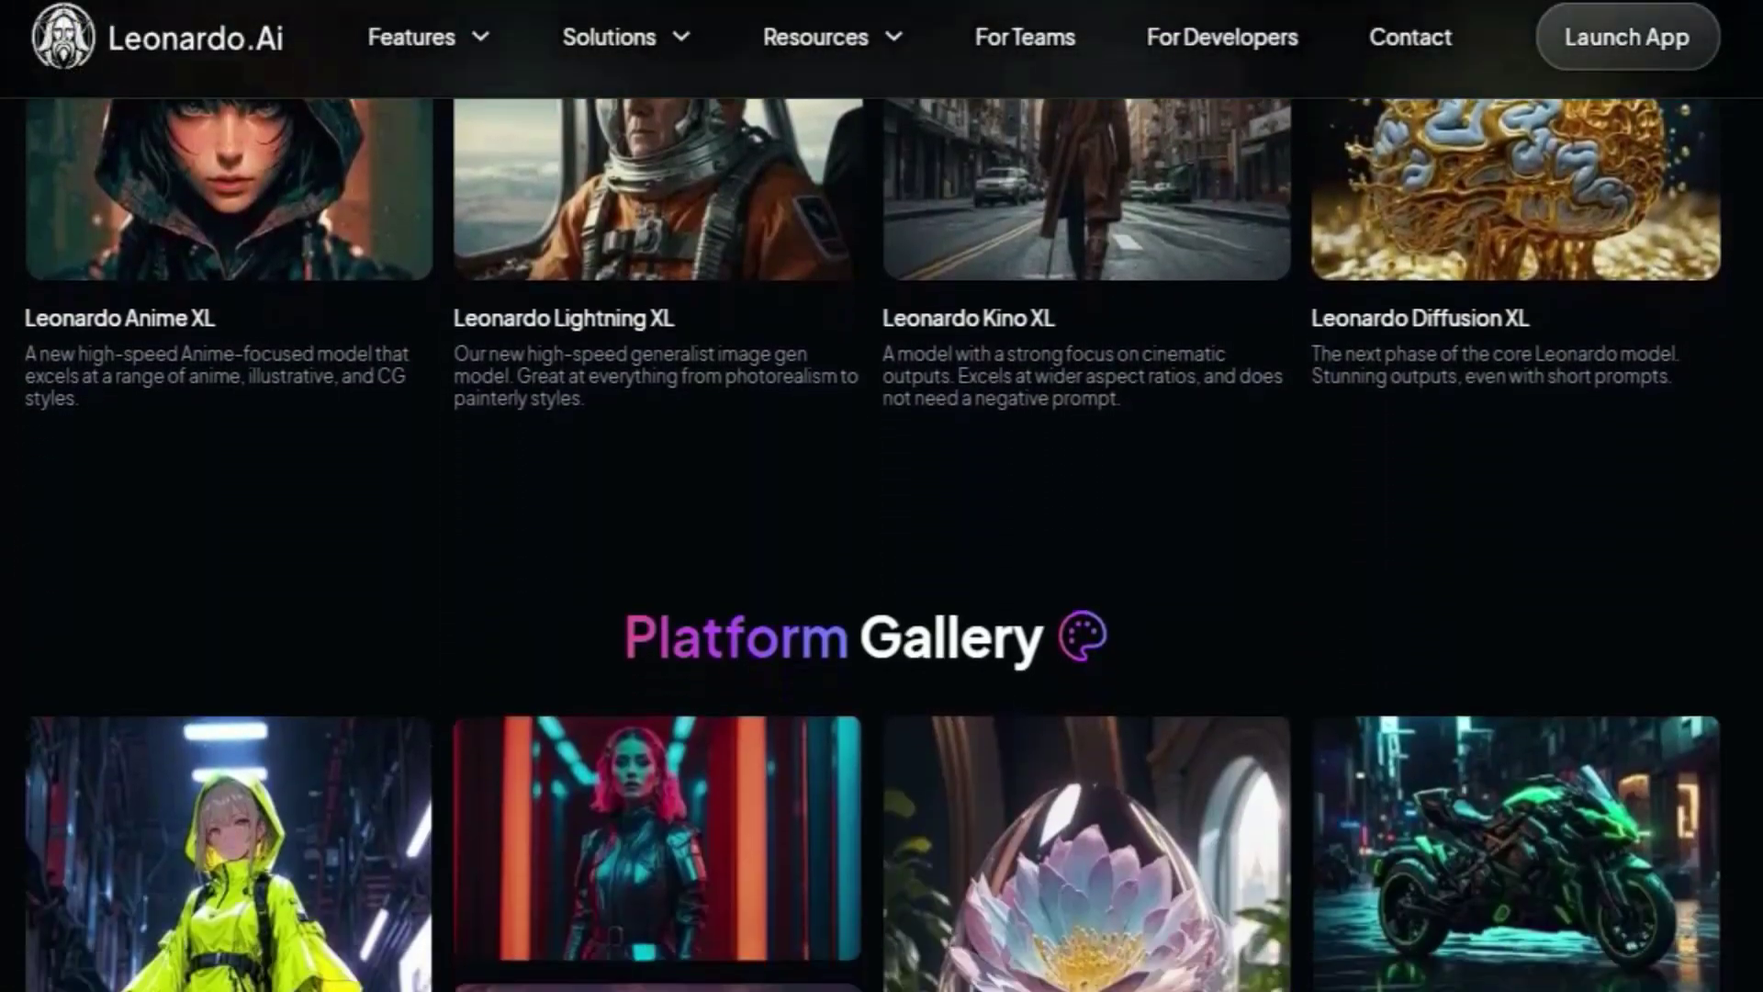
{"action": "scroll", "coordinate": [882, 495], "scroll_direction": "down", "scroll_amount": 10}
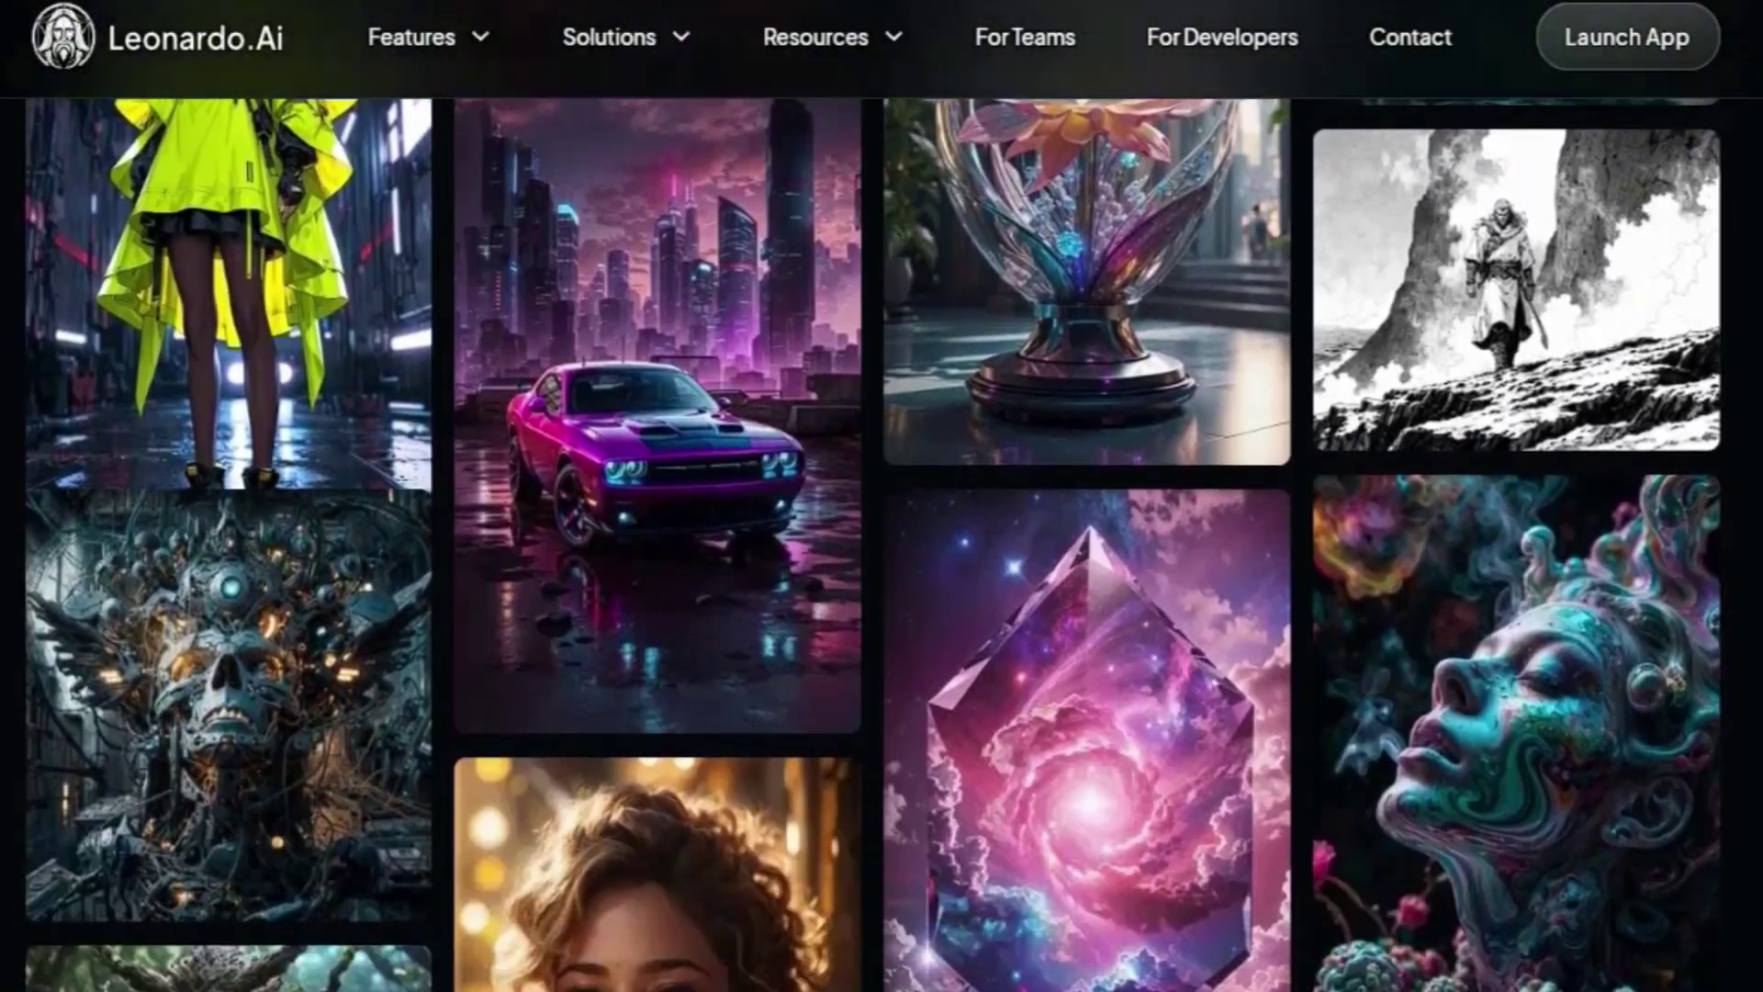
{"action": "scroll", "coordinate": [882, 496], "scroll_direction": "down", "scroll_amount": 10}
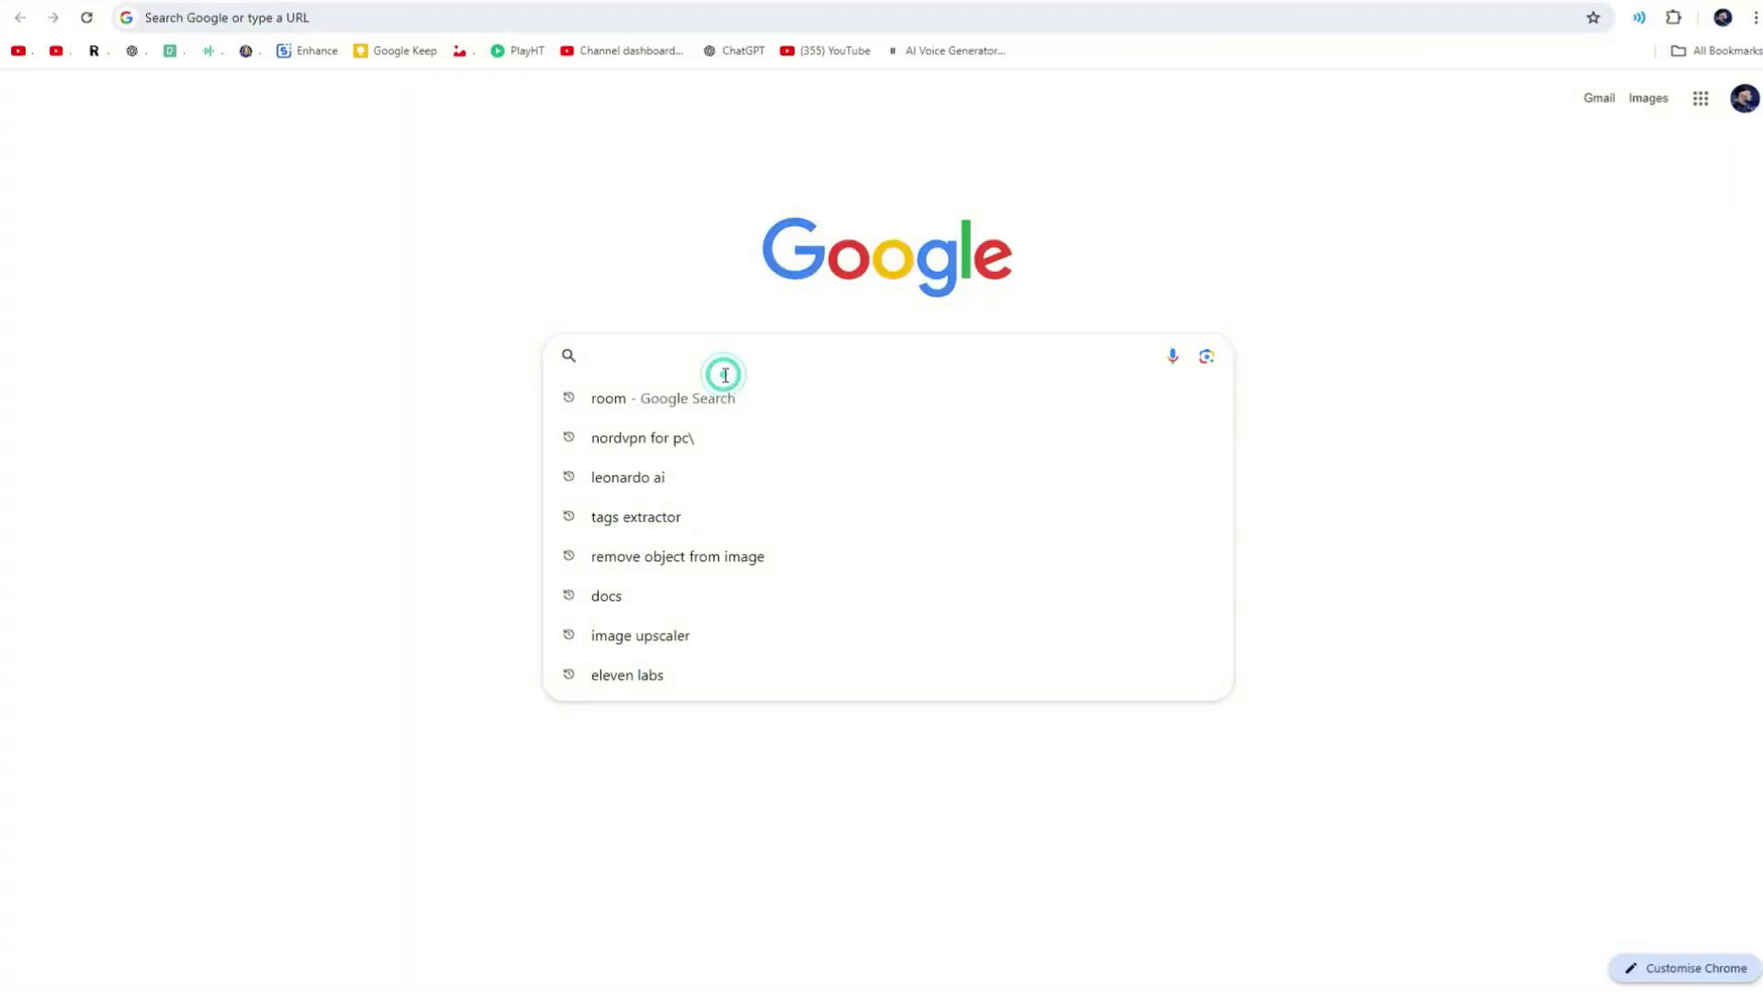
Search Google for "leonardo ai" and open the Leonardo.Ai website
{"action": "type", "text": "leonardo ai"}
{"action": "key", "text": "Return"}
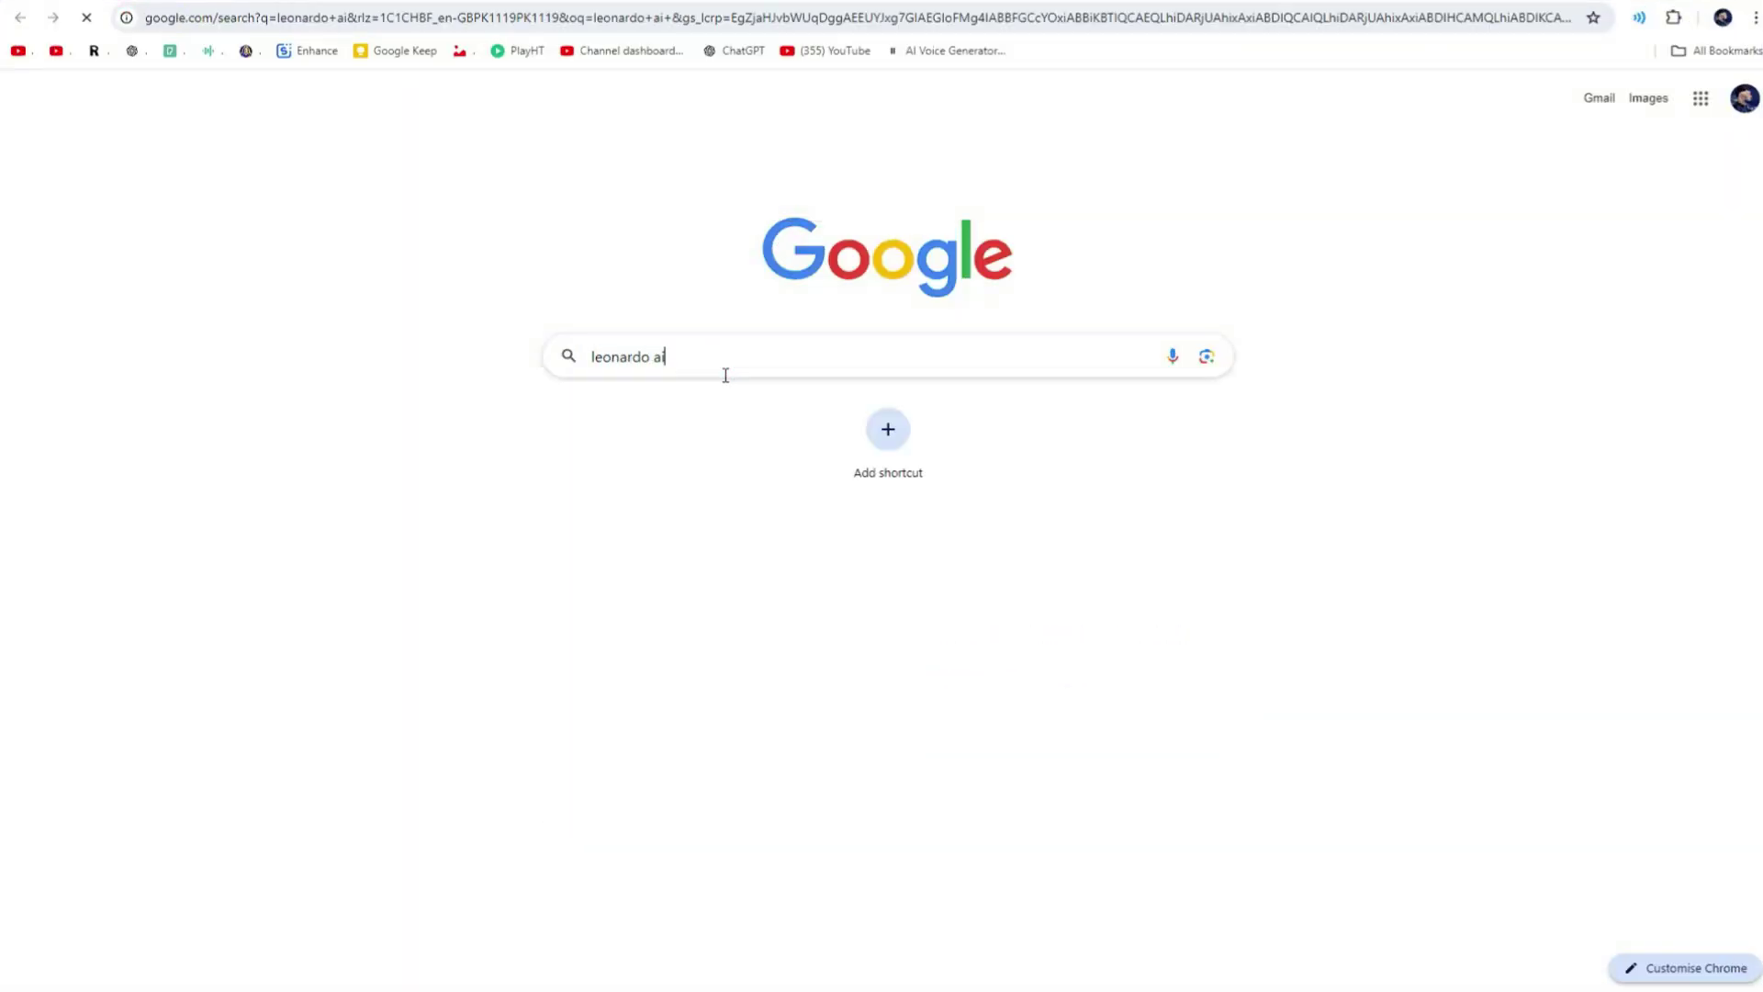
{"action": "left_click", "coordinate": [322, 268]}
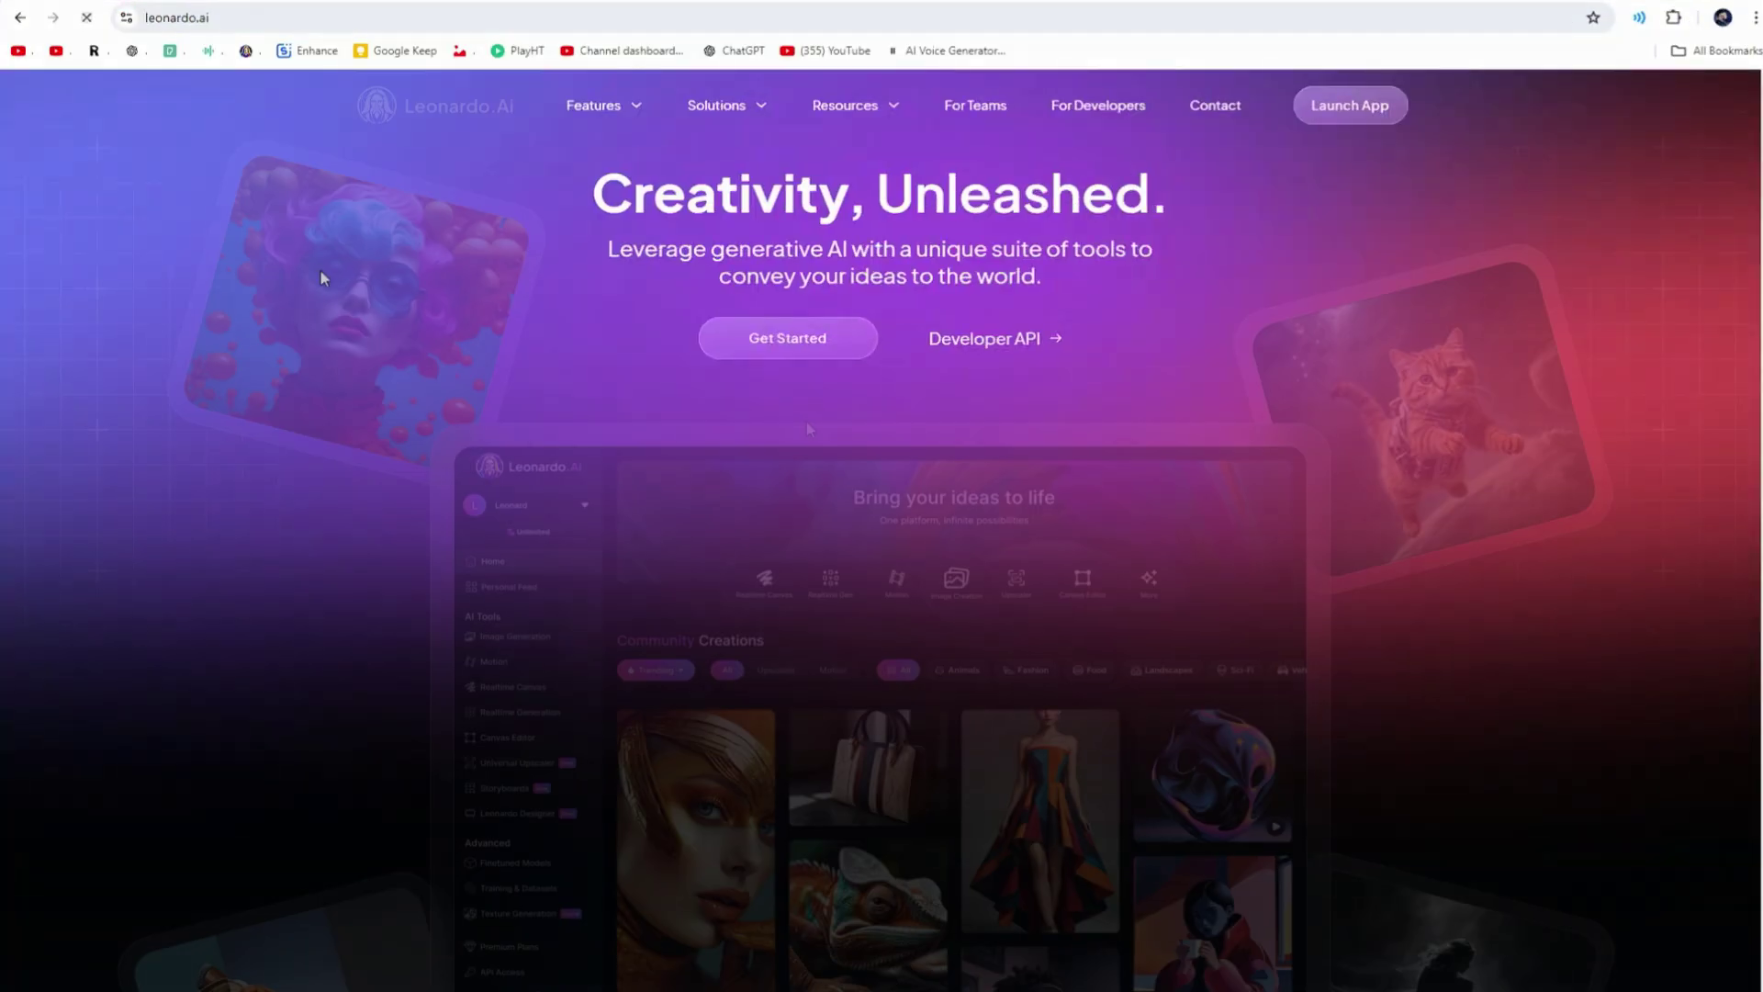
Get started with Leonardo.Ai and log in with a Google account
{"action": "left_click", "coordinate": [781, 337]}
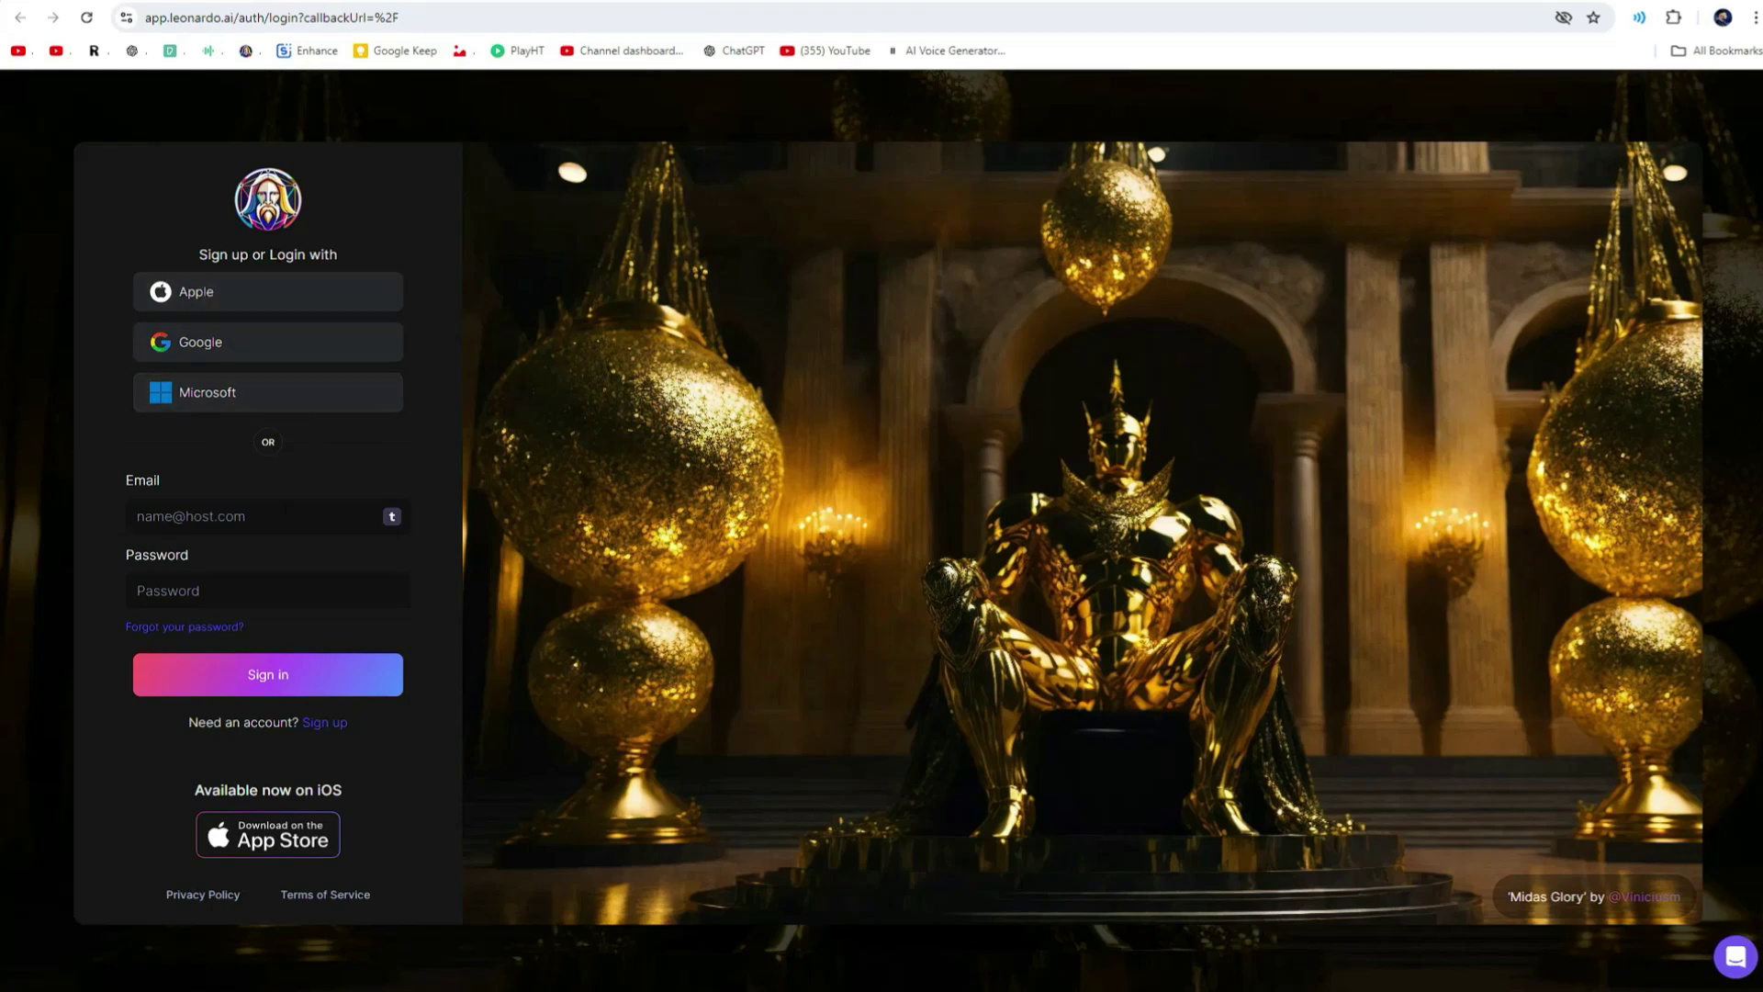
{"action": "left_click", "coordinate": [237, 354]}
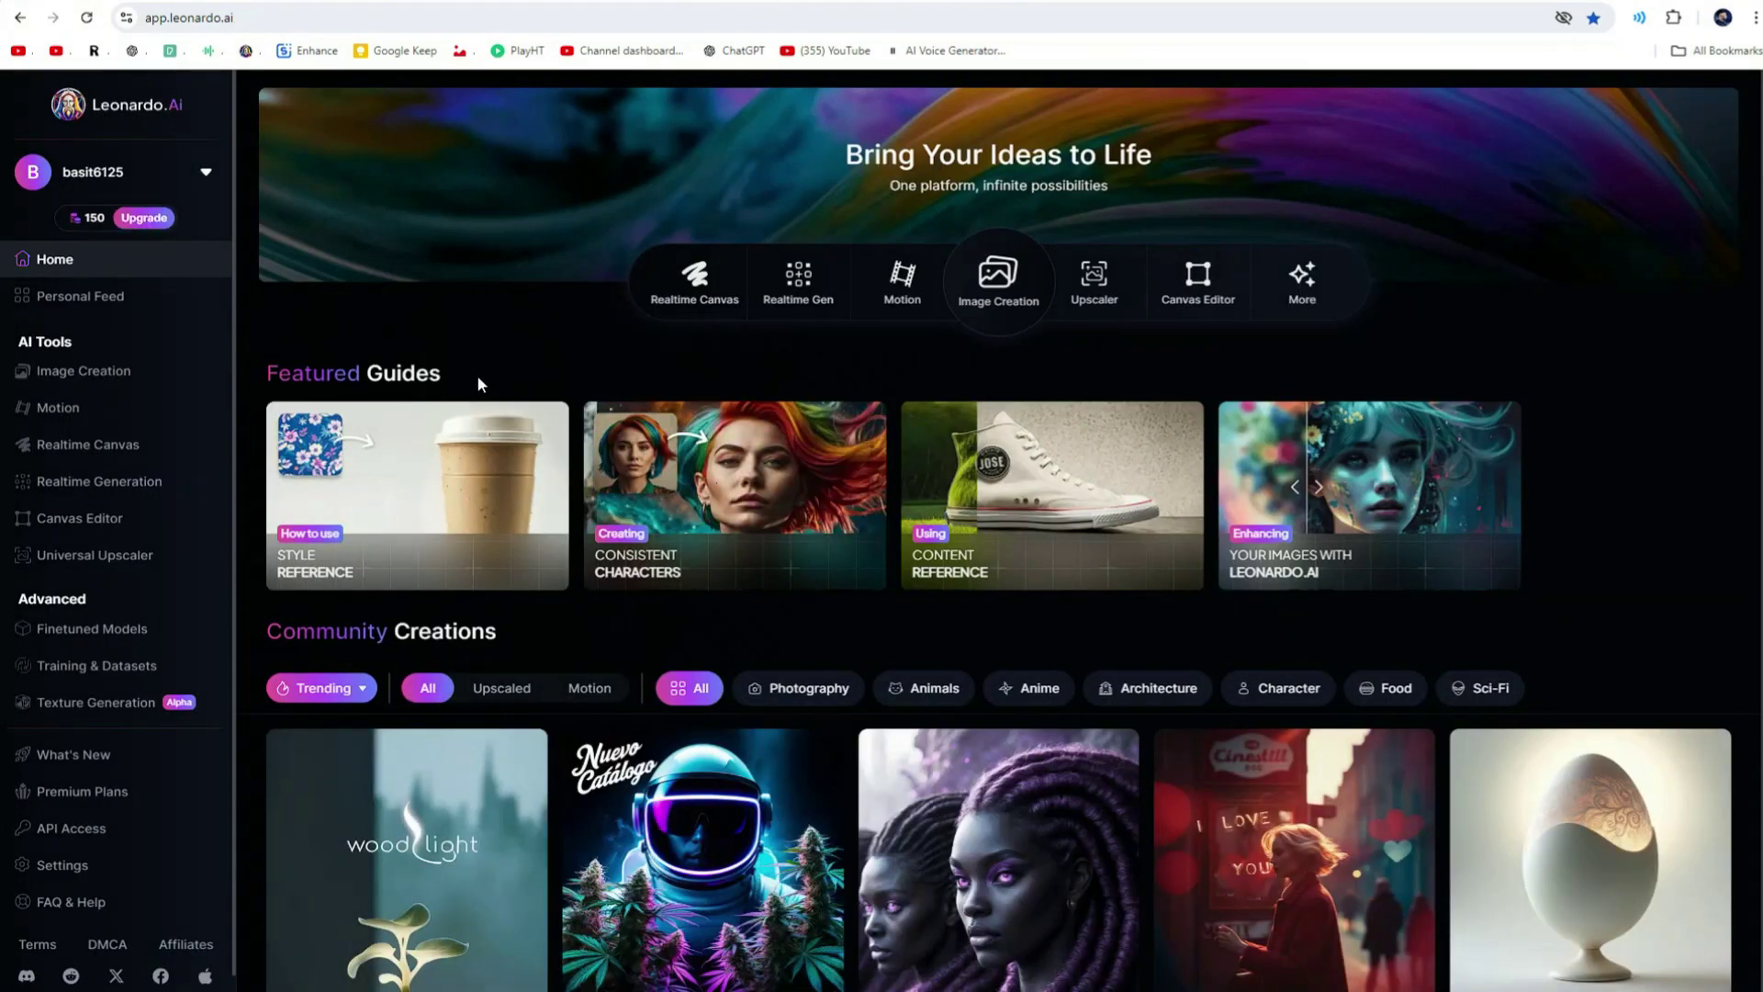
Look through the Featured Guides and Community Creations on the home page
{"action": "scroll", "coordinate": [571, 312], "scroll_direction": "down", "scroll_amount": 6}
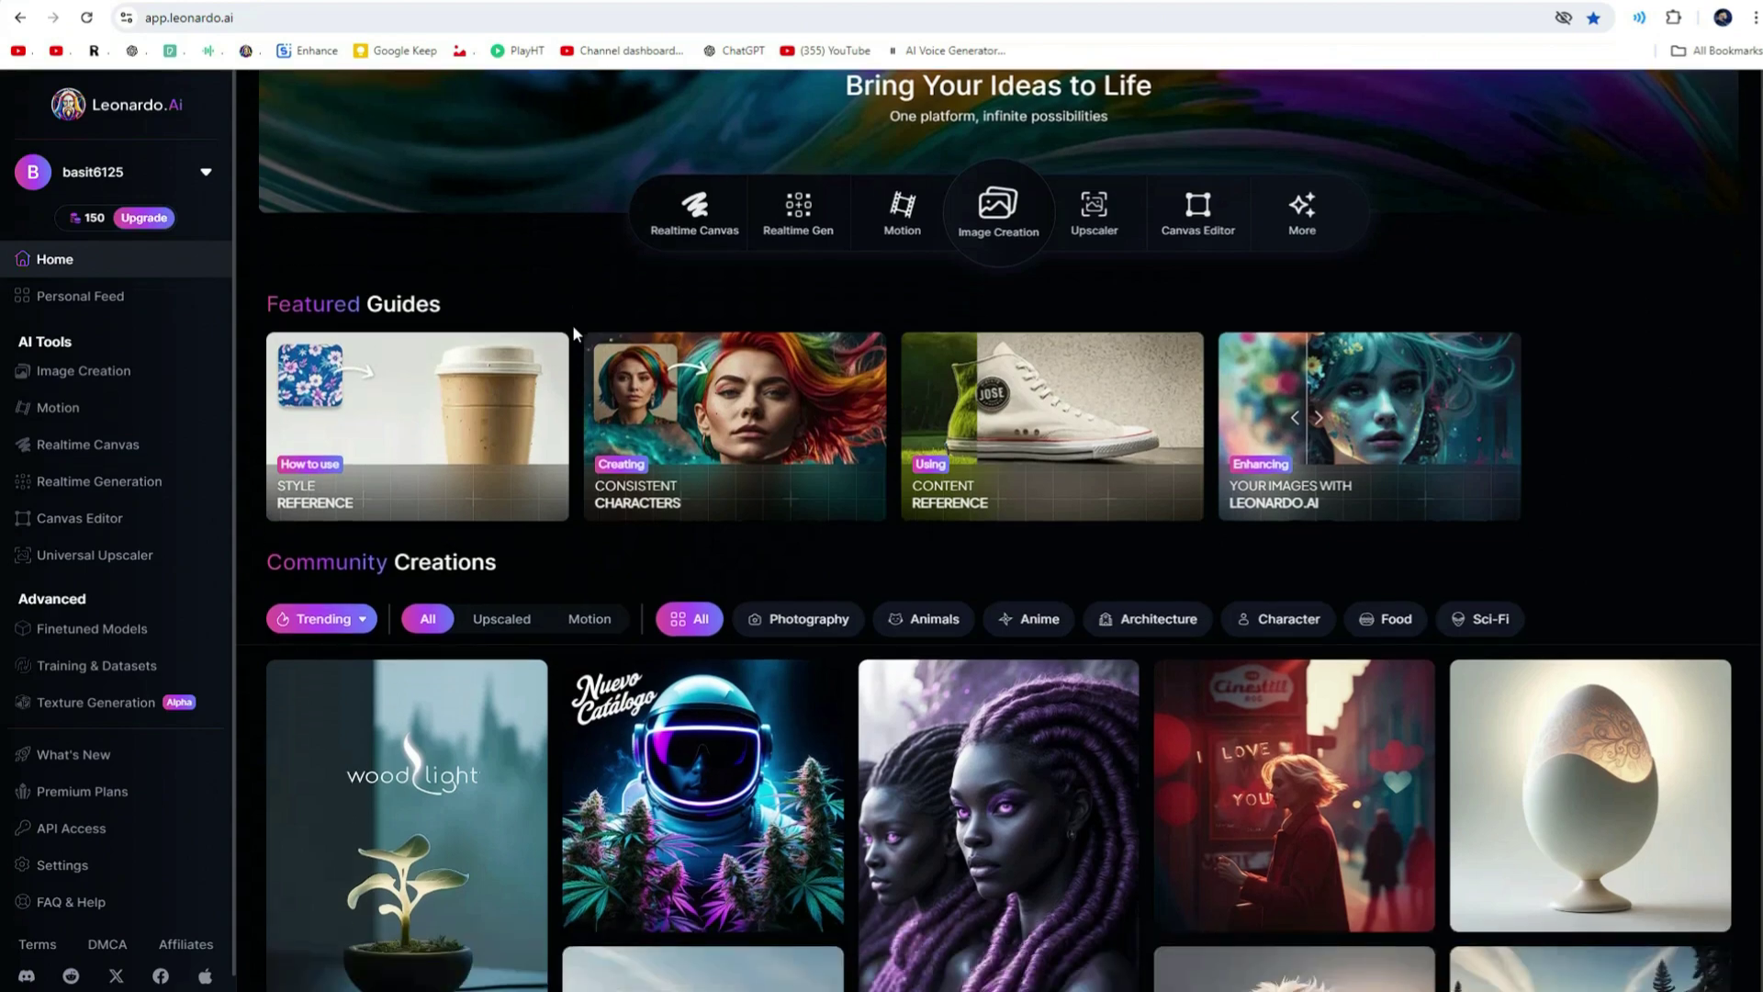
{"action": "scroll", "coordinate": [574, 357], "scroll_direction": "down", "scroll_amount": 5}
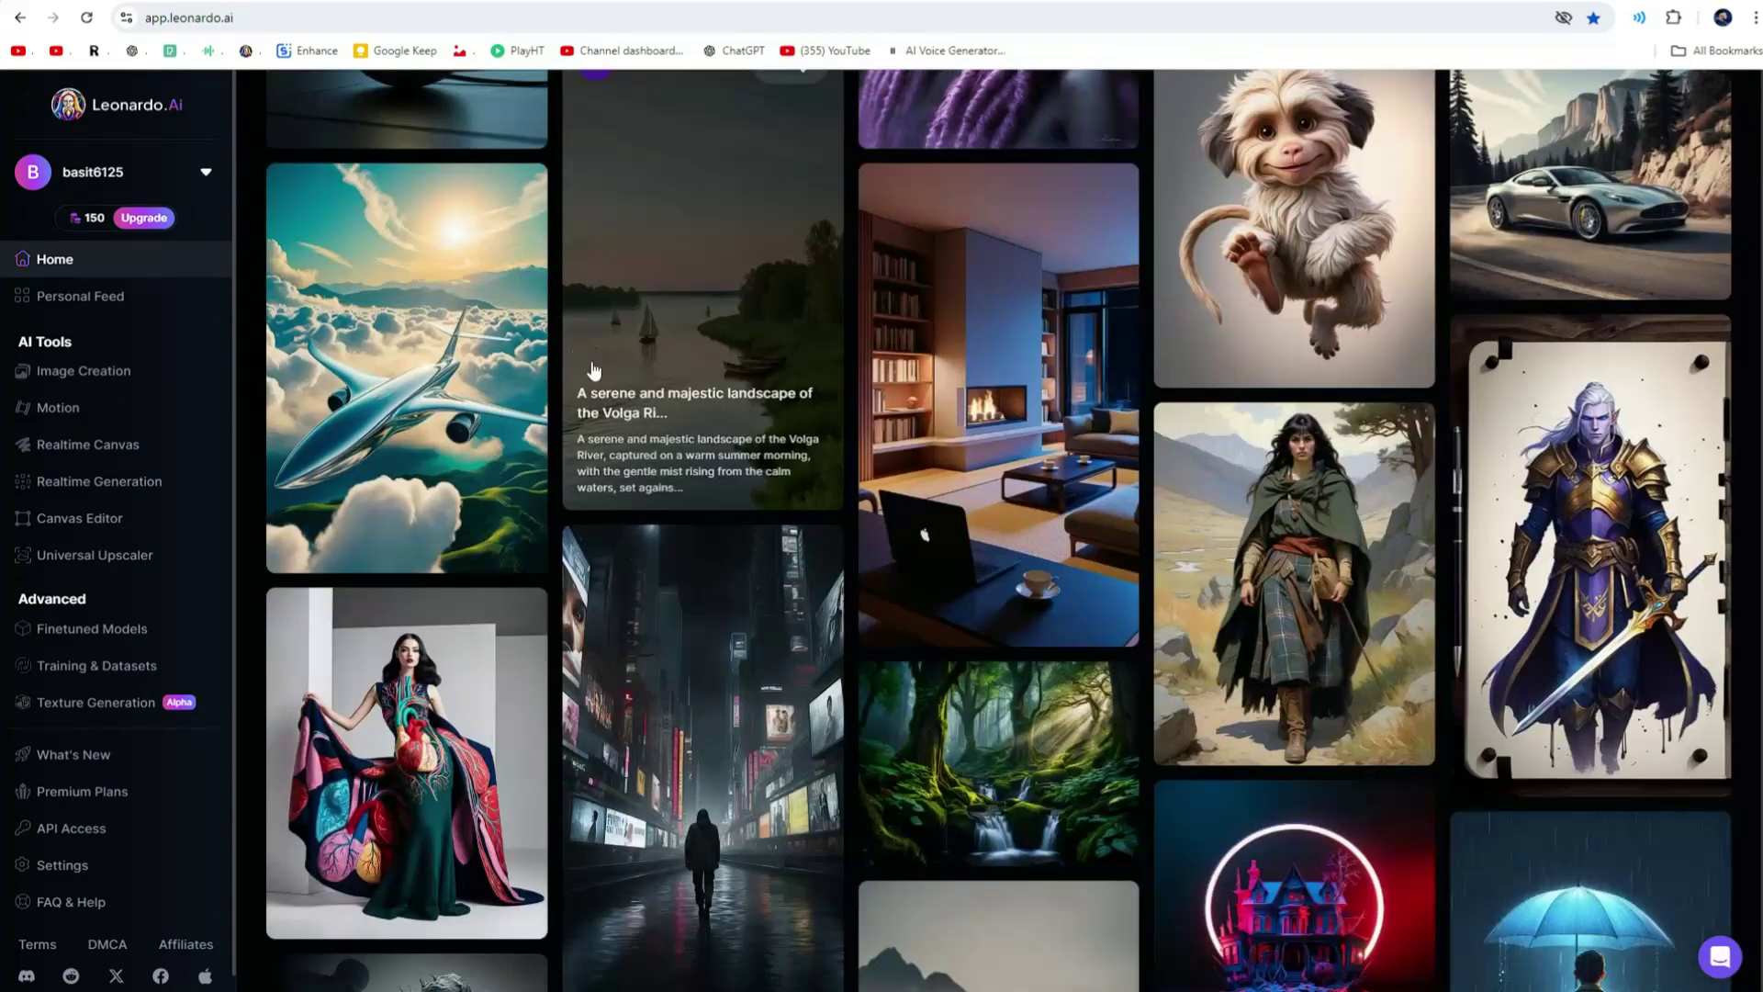
{"action": "scroll", "coordinate": [592, 369], "scroll_direction": "up", "scroll_amount": 11}
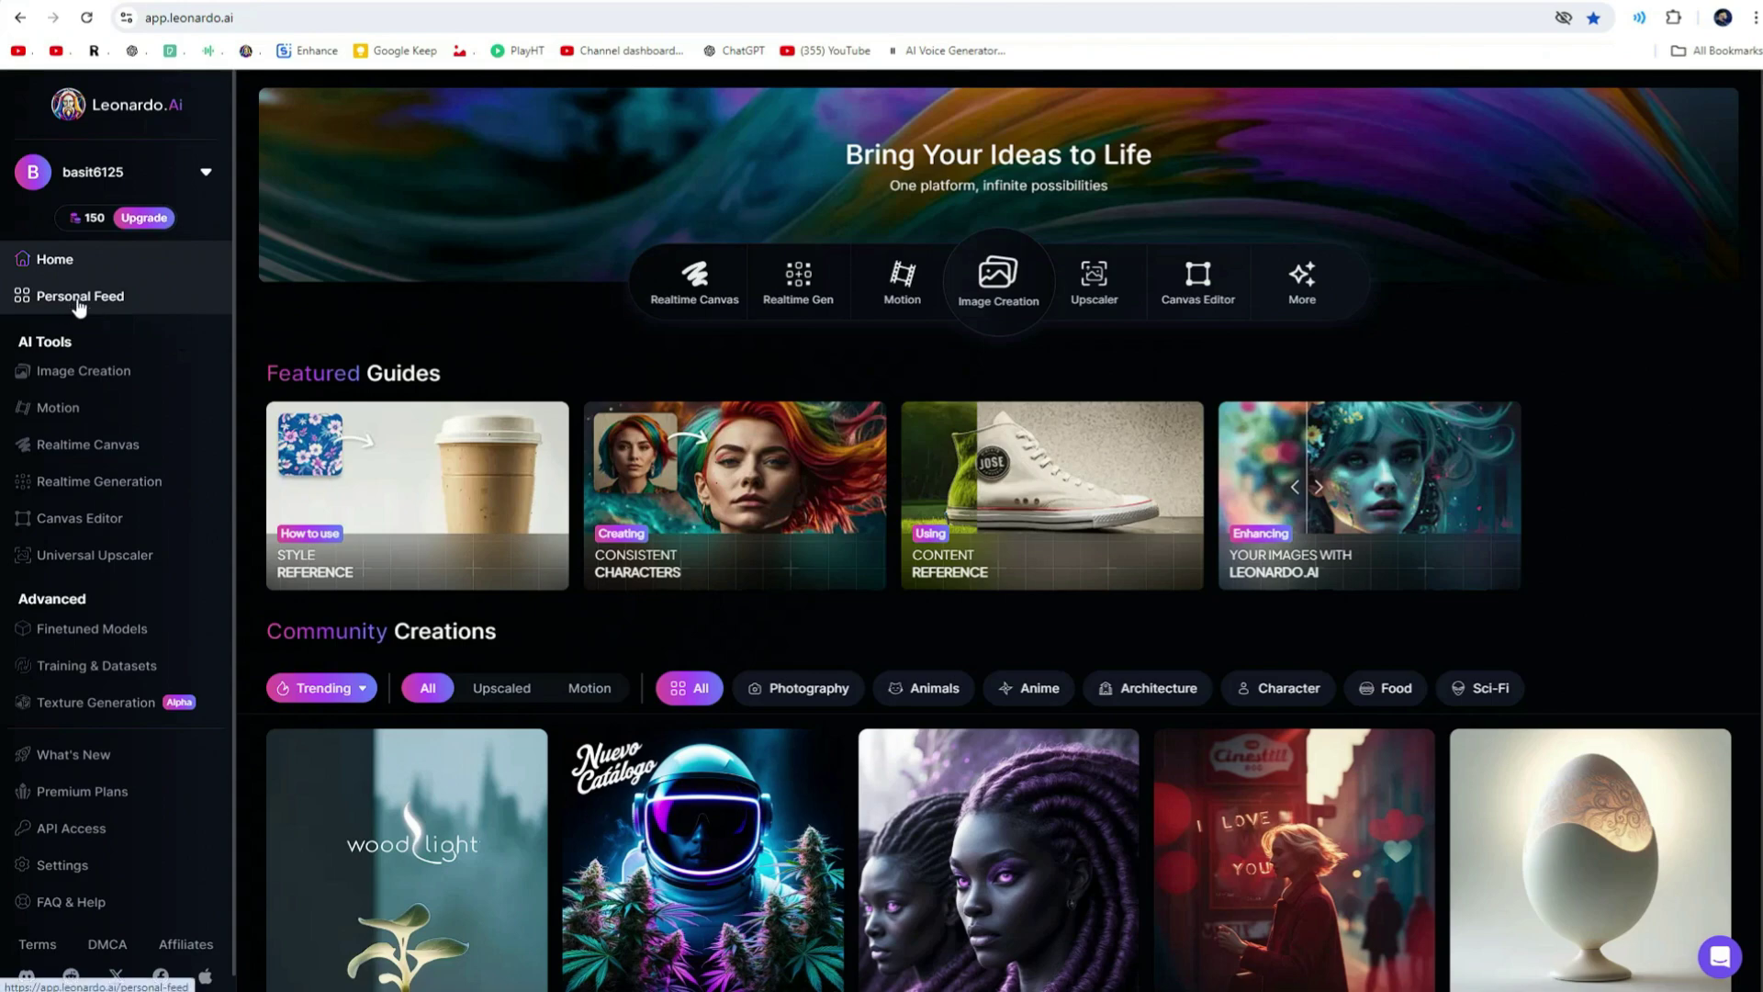
Open the Personal Feed and look through the account's own generated images
{"action": "left_click", "coordinate": [81, 301]}
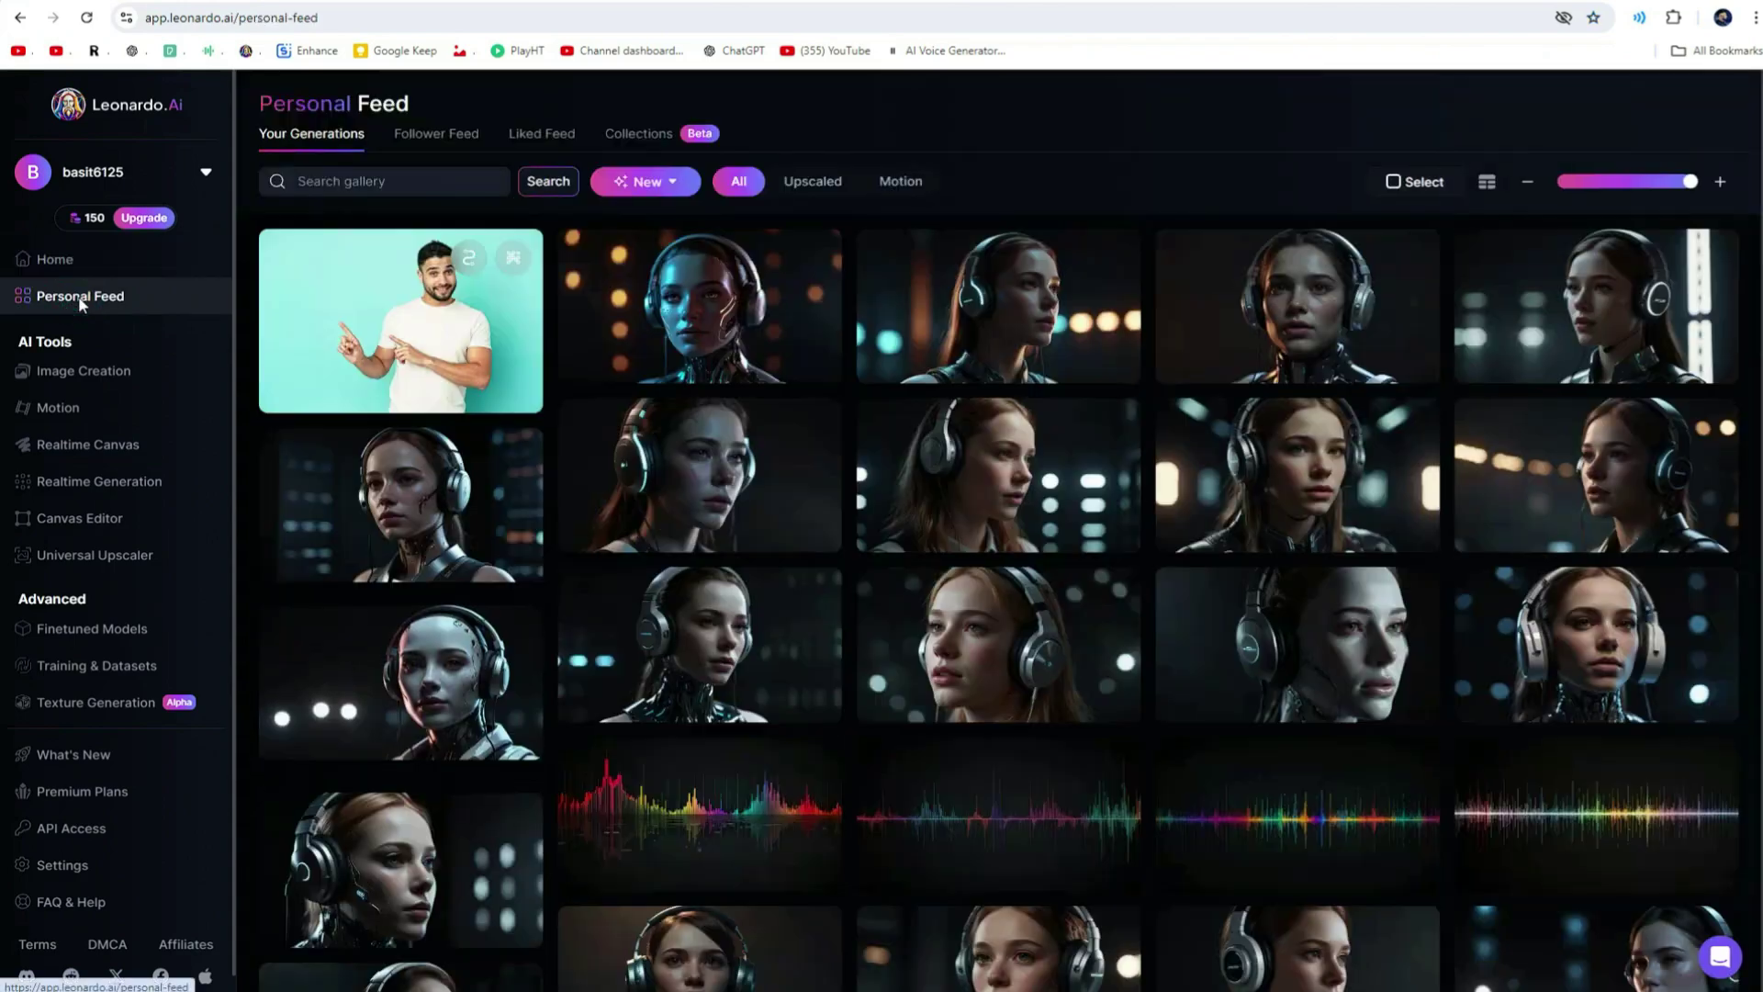
{"action": "scroll", "coordinate": [1180, 496], "scroll_direction": "down", "scroll_amount": 2}
{"action": "scroll", "coordinate": [1180, 496], "scroll_direction": "down", "scroll_amount": 20}
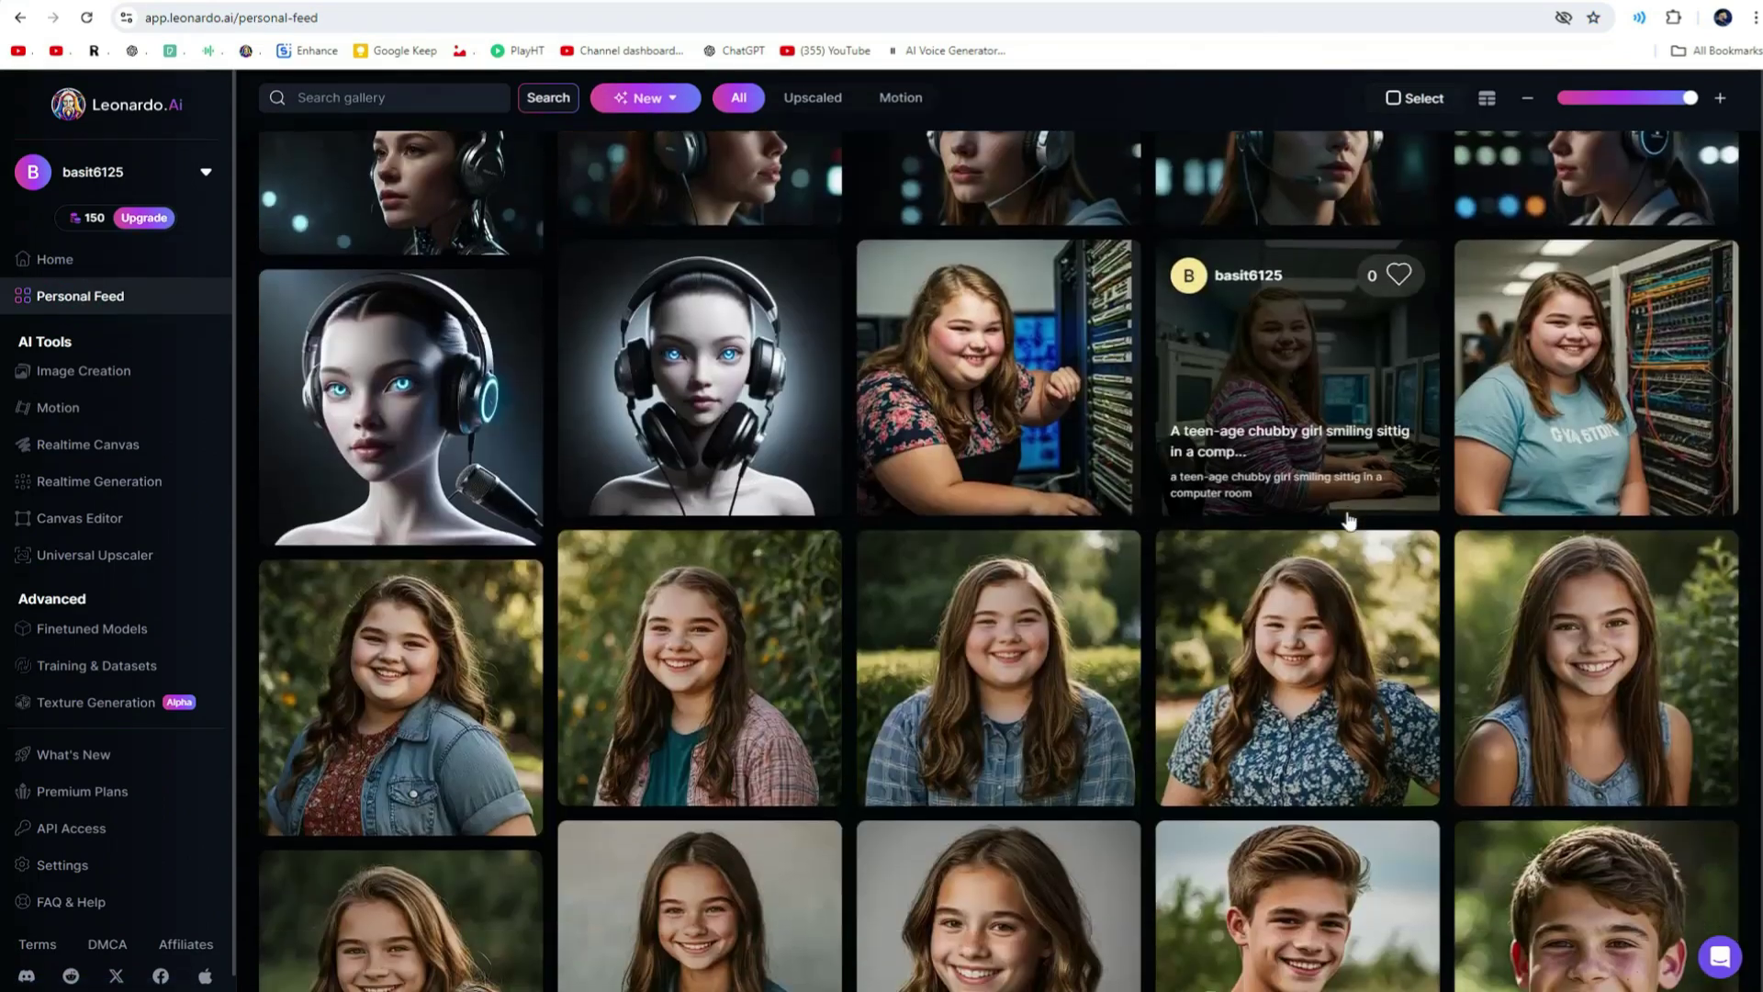
{"action": "scroll", "coordinate": [1349, 522], "scroll_direction": "down", "scroll_amount": 15}
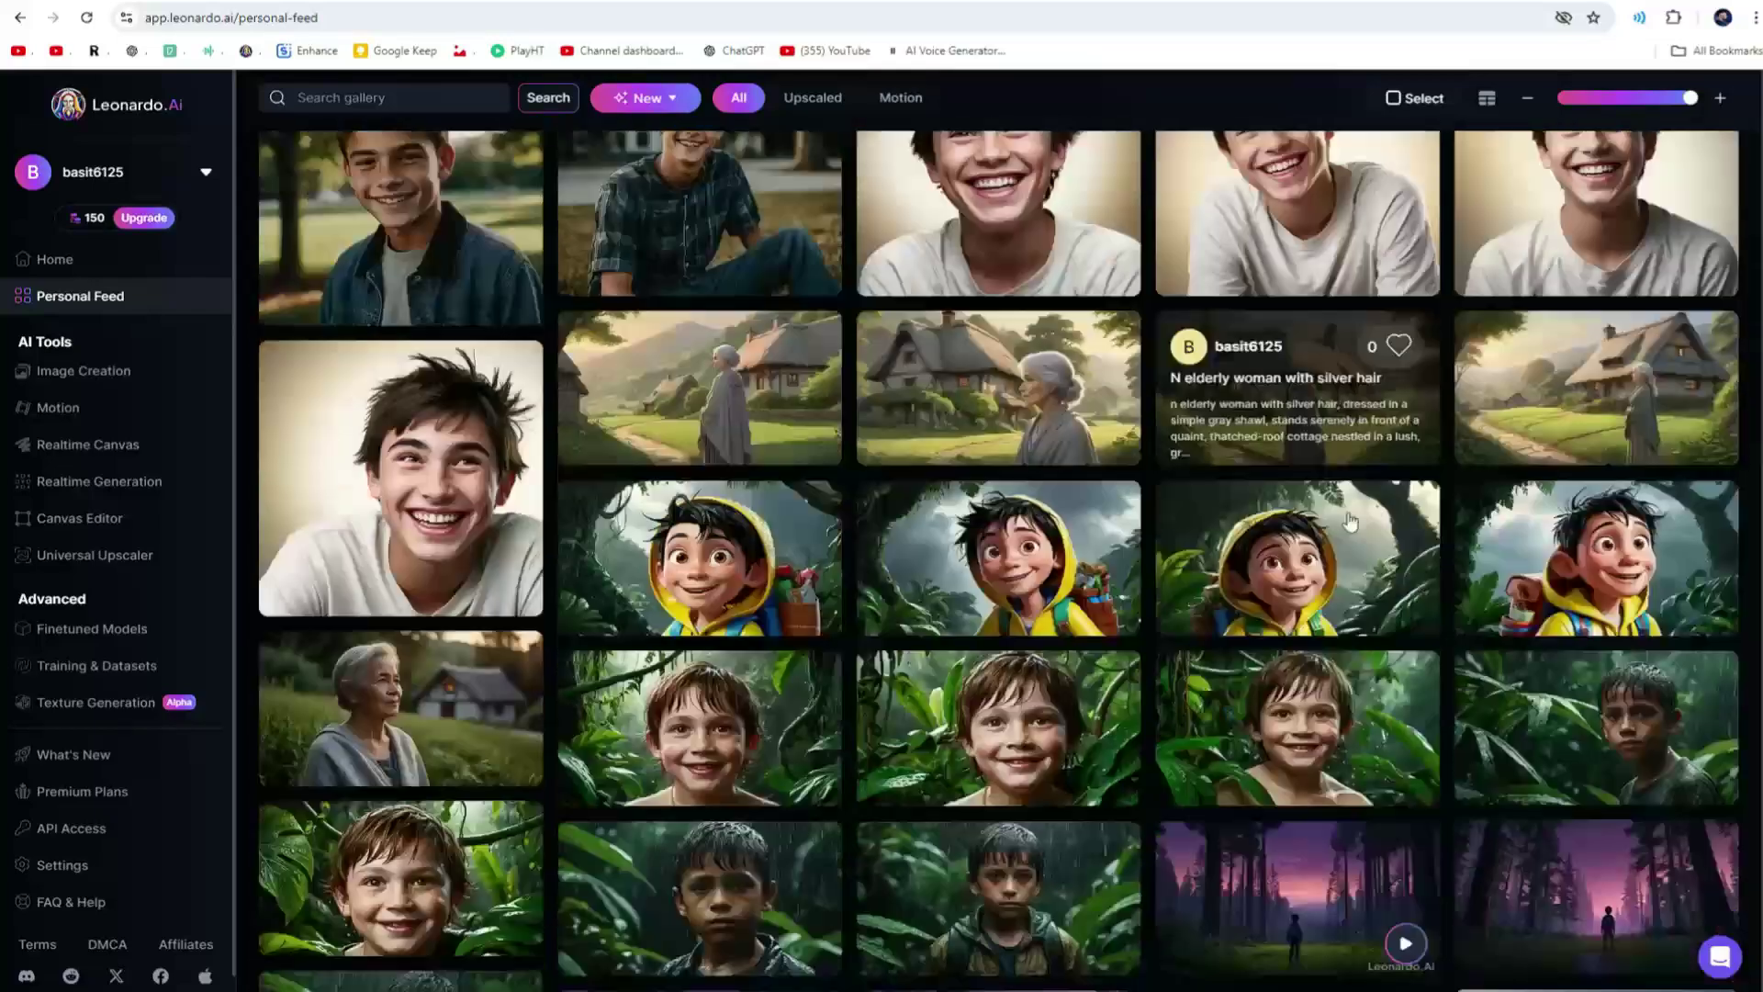
{"action": "scroll", "coordinate": [1350, 522], "scroll_direction": "up", "scroll_amount": 8}
{"action": "scroll", "coordinate": [1350, 522], "scroll_direction": "up", "scroll_amount": 20}
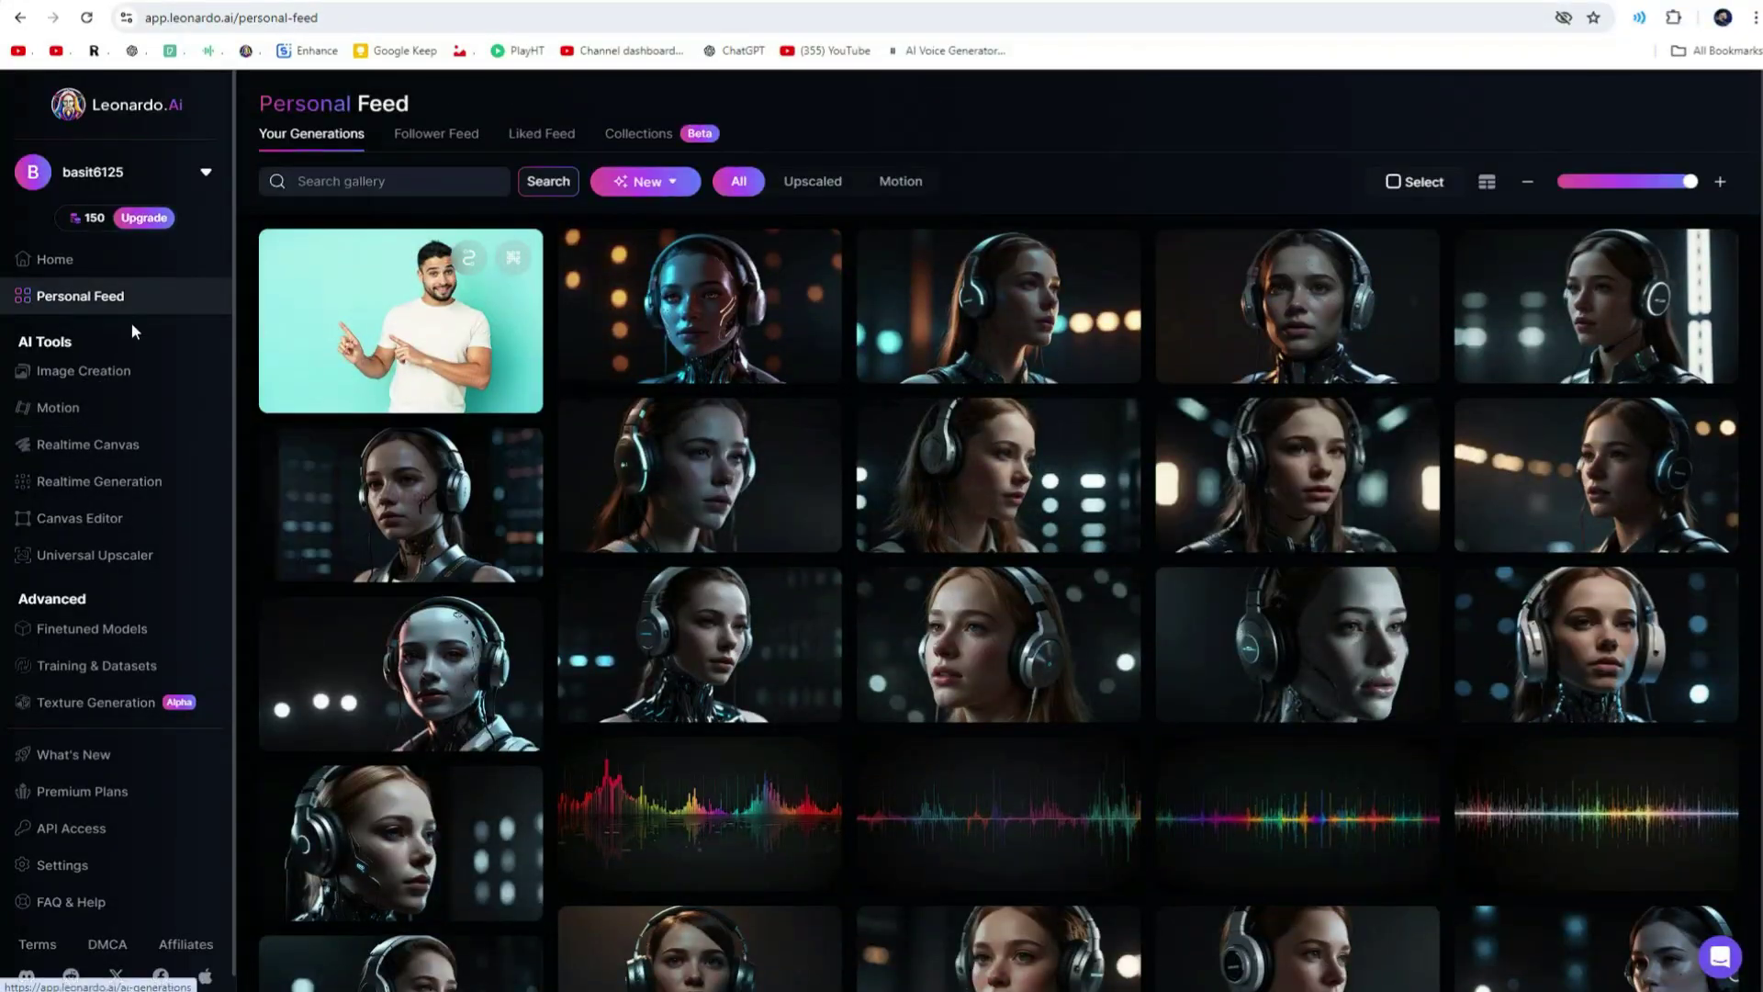
Open the Image Creation tool and look over its generation settings
{"action": "left_click", "coordinate": [130, 367]}
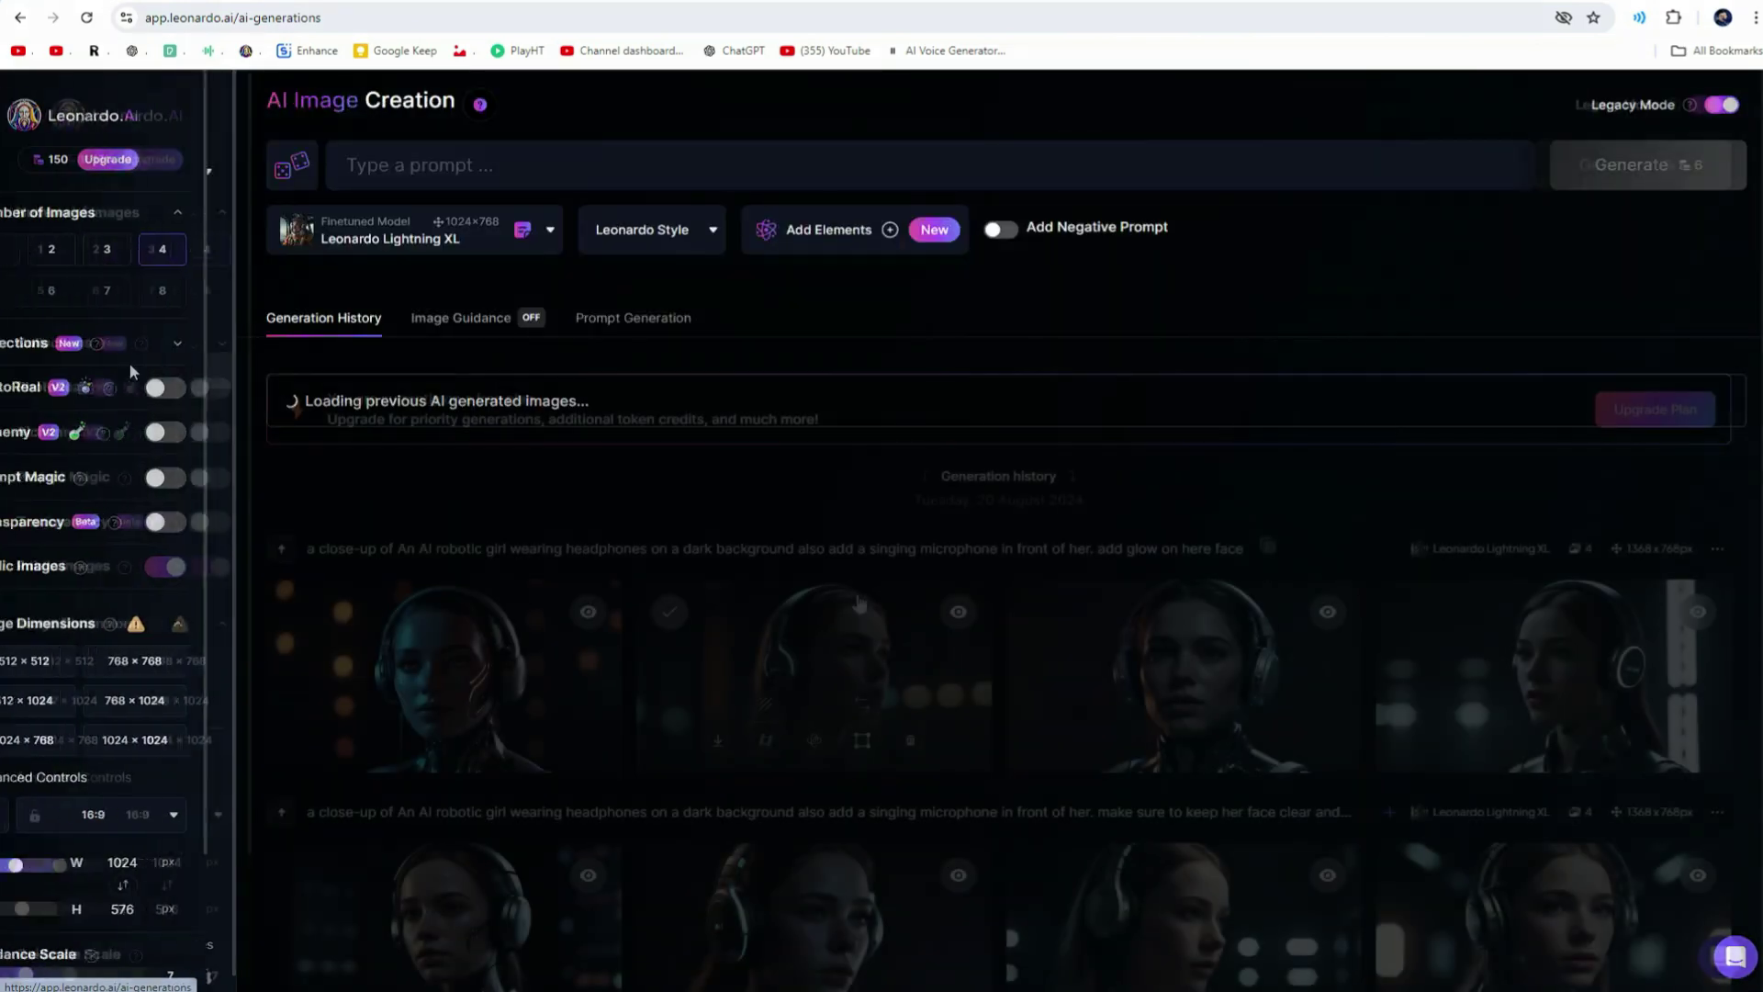
{"action": "scroll", "coordinate": [189, 506], "scroll_direction": "down", "scroll_amount": 2}
{"action": "scroll", "coordinate": [188, 505], "scroll_direction": "up", "scroll_amount": 2}
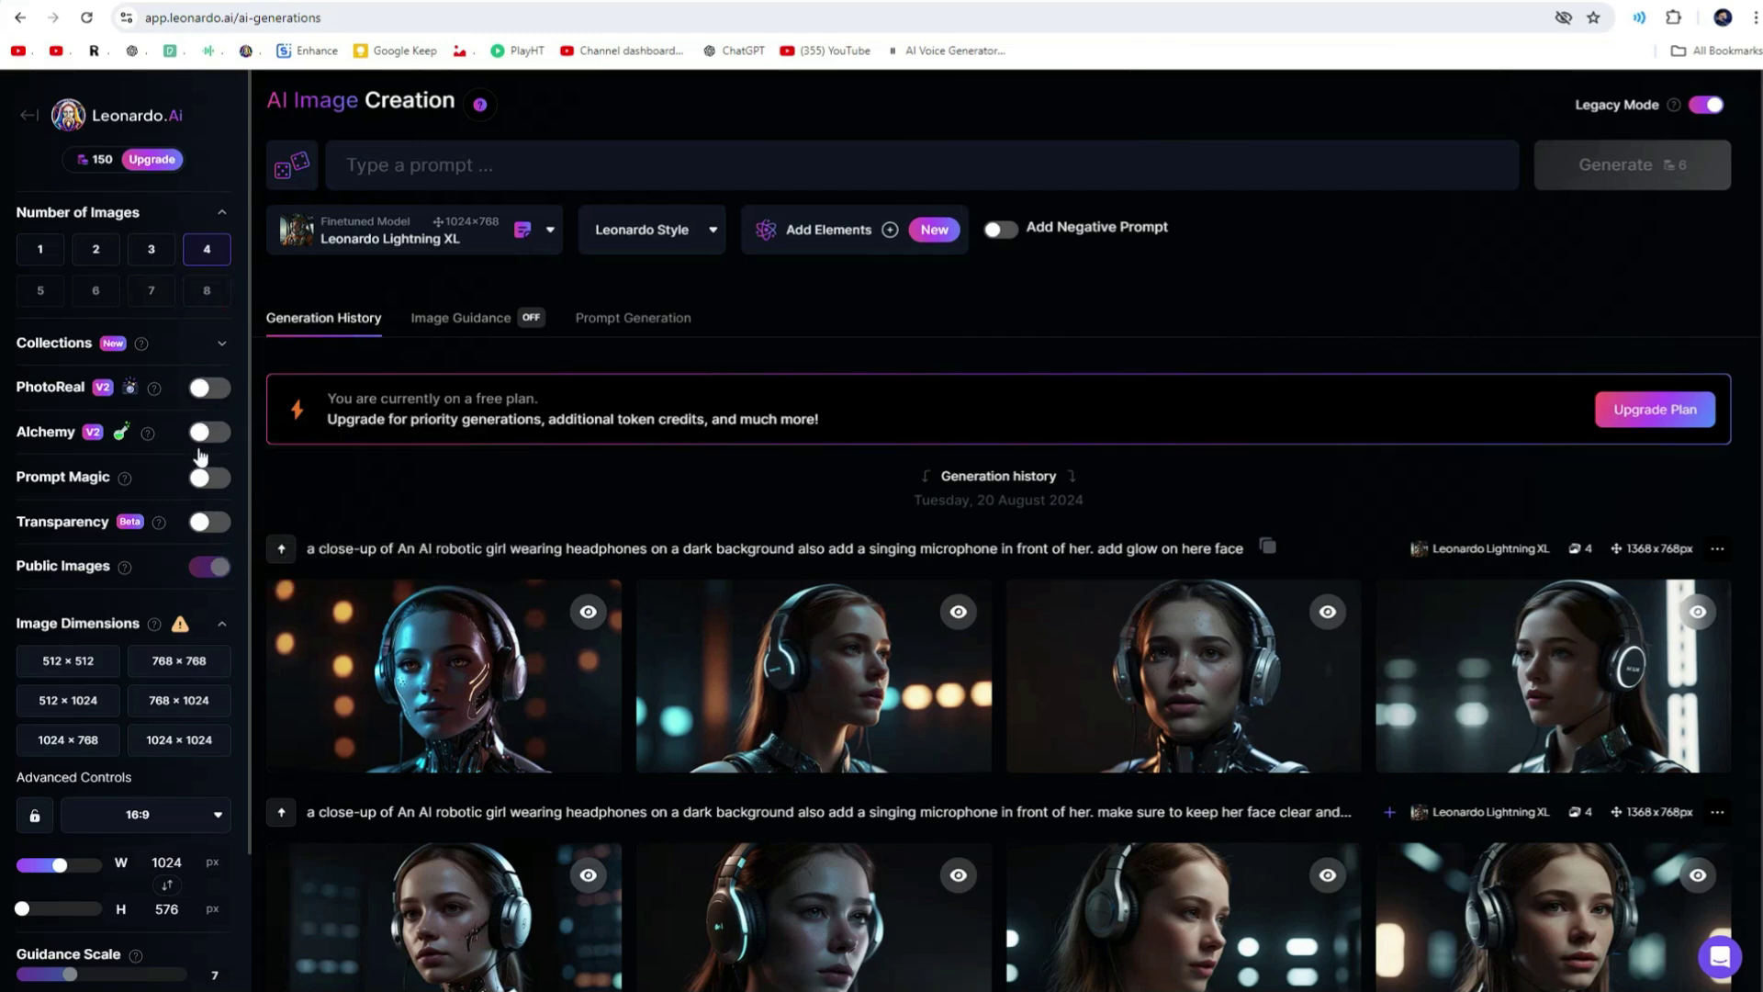
Set the aspect ratio of the generated images to 9:16
{"action": "scroll", "coordinate": [198, 578], "scroll_direction": "down", "scroll_amount": 2}
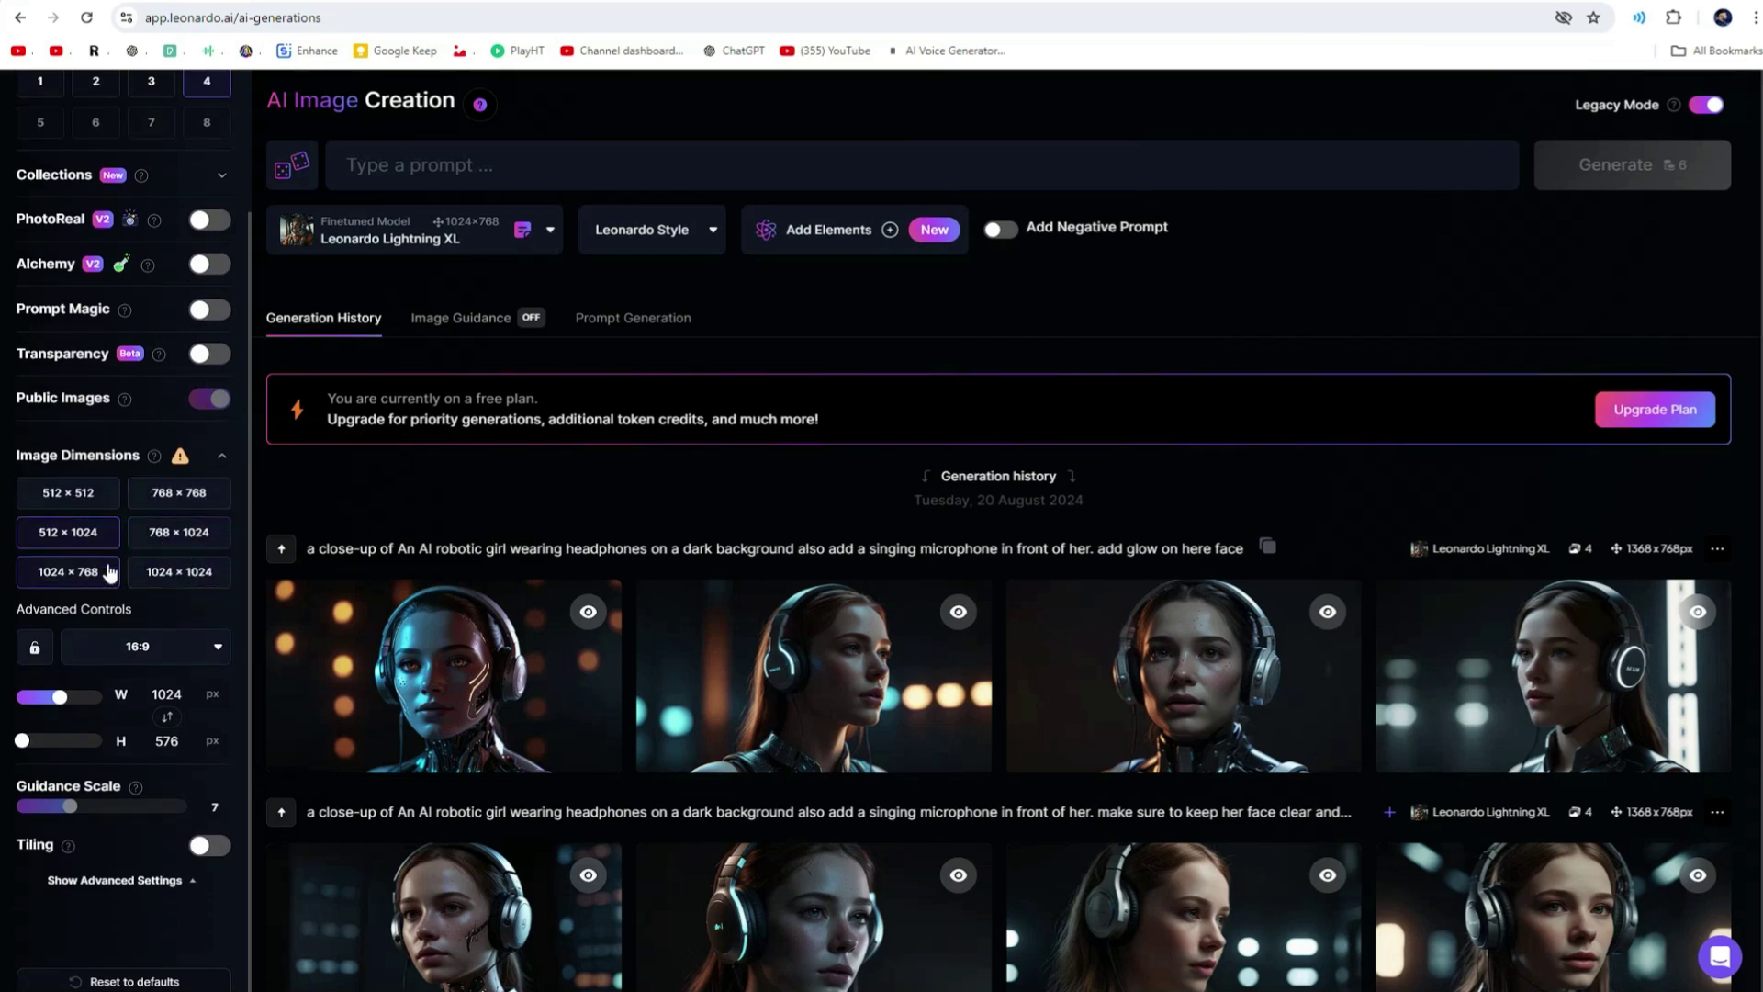
{"action": "left_click", "coordinate": [191, 648]}
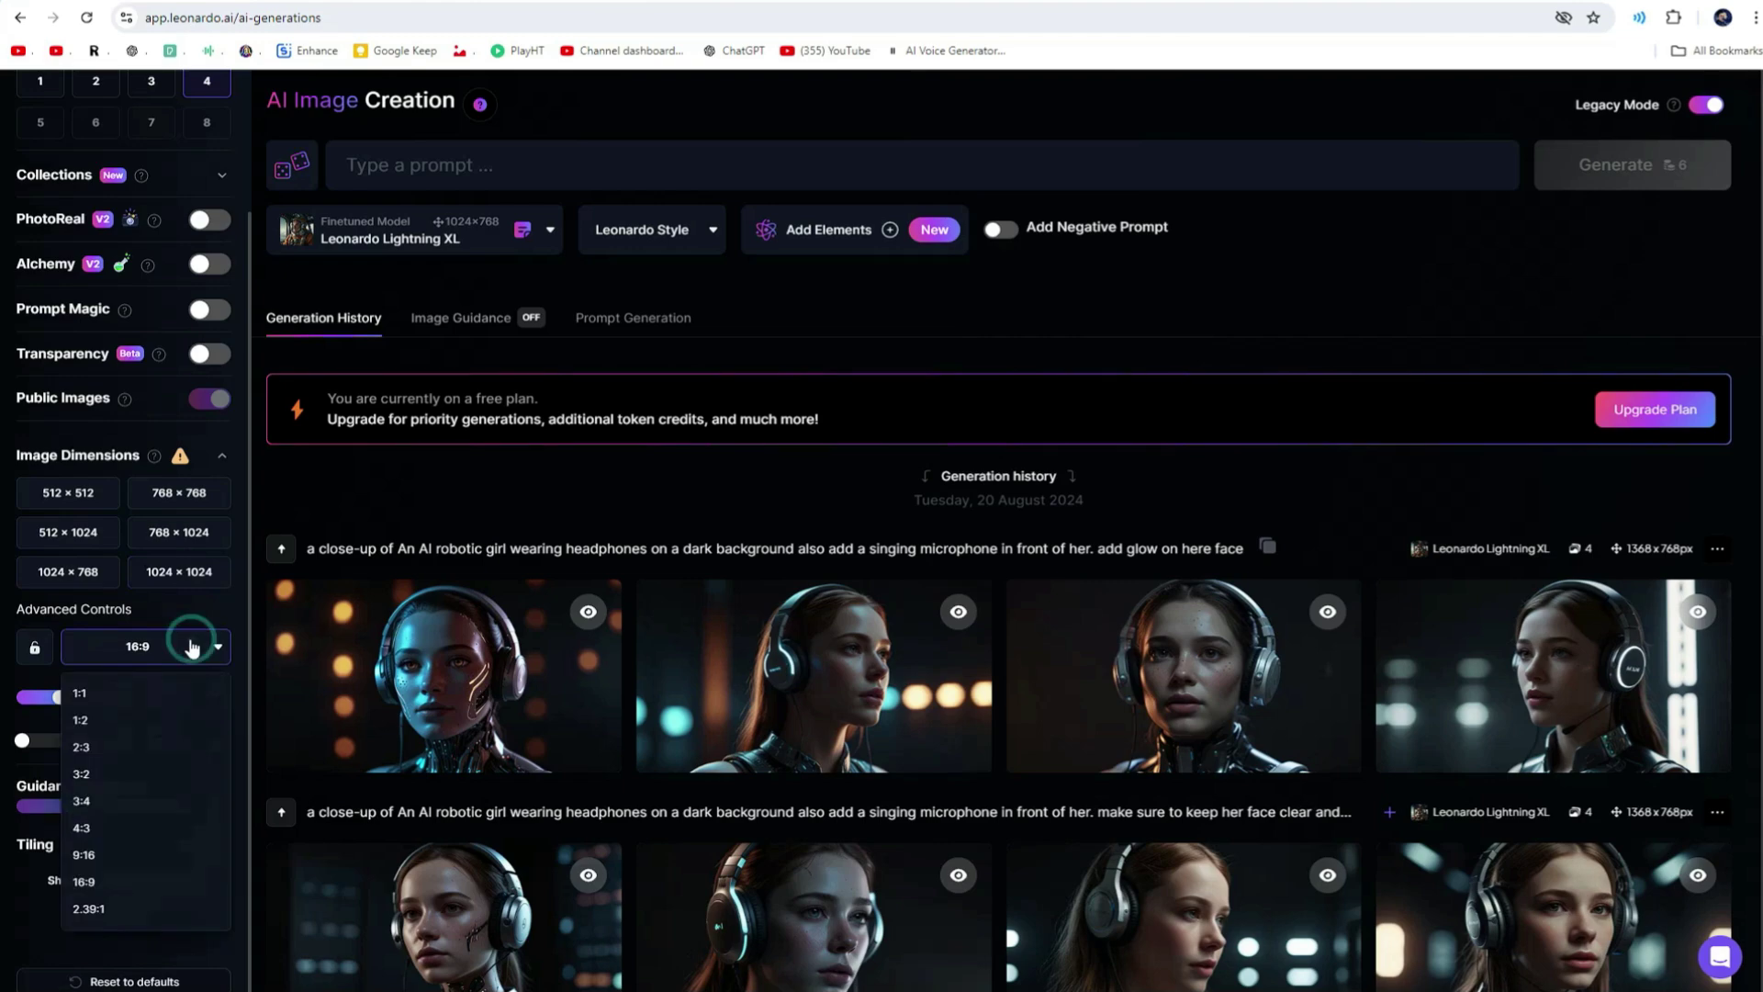
{"action": "left_click", "coordinate": [101, 856]}
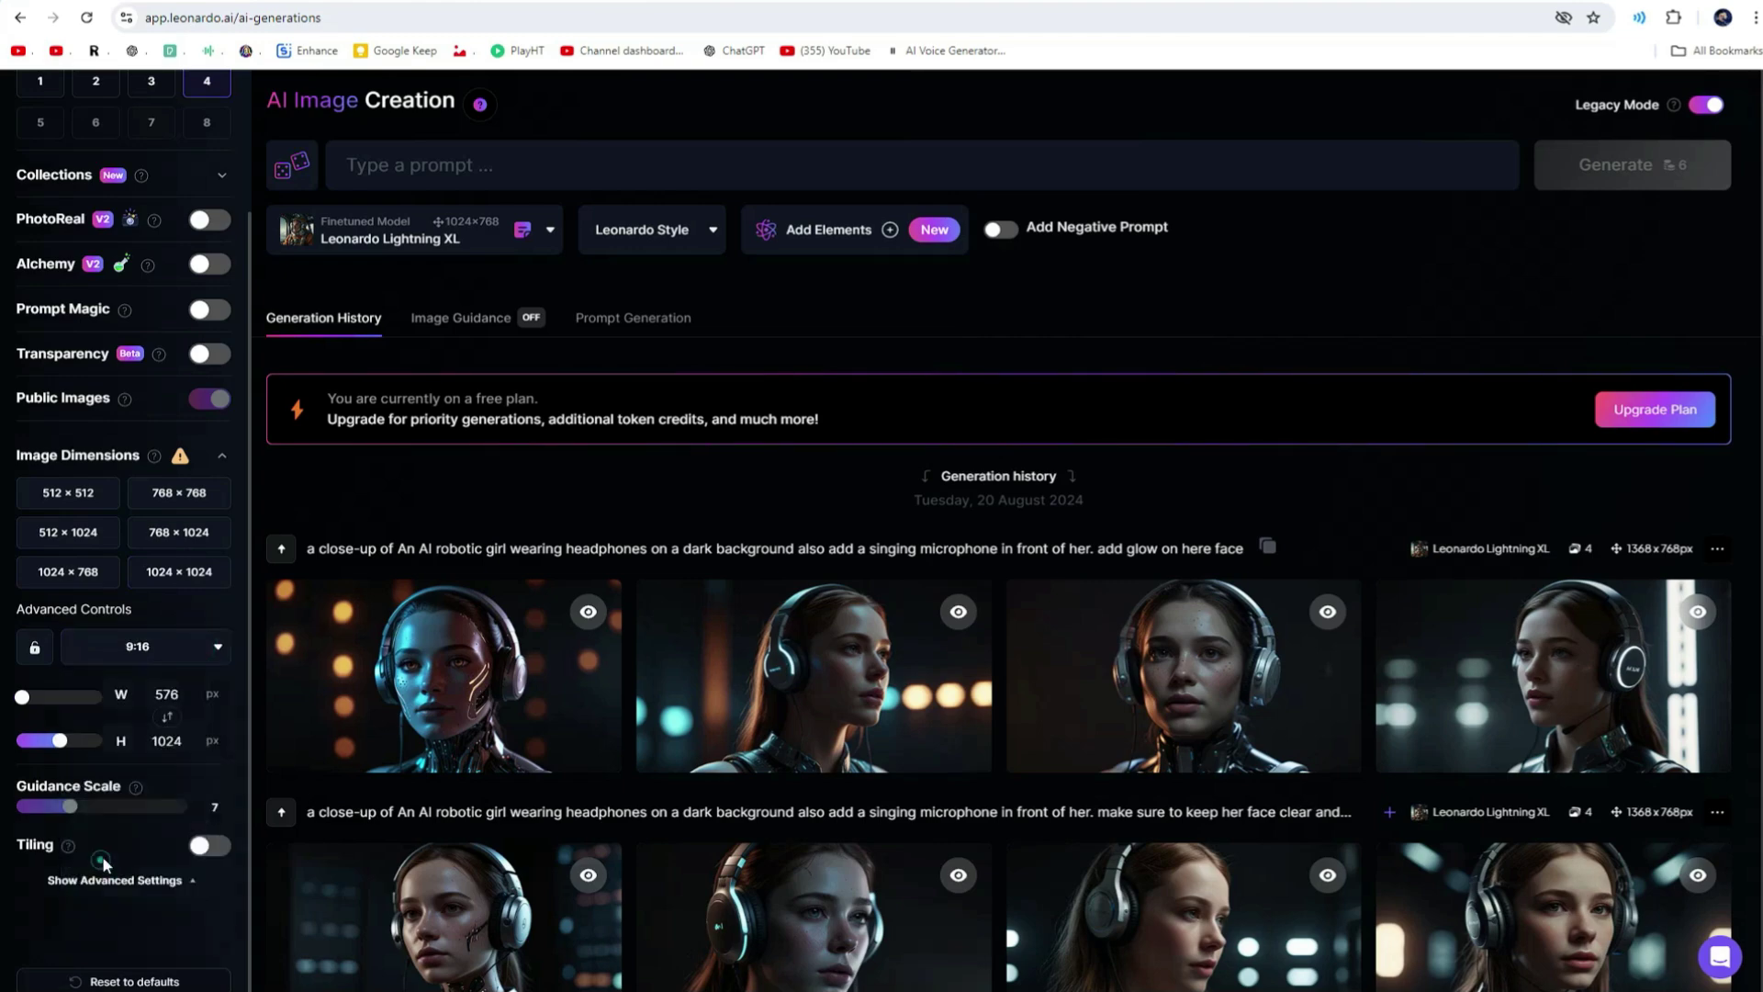
Look through the generation history of earlier image prompts and results
{"action": "scroll", "coordinate": [138, 725], "scroll_direction": "down", "scroll_amount": 5}
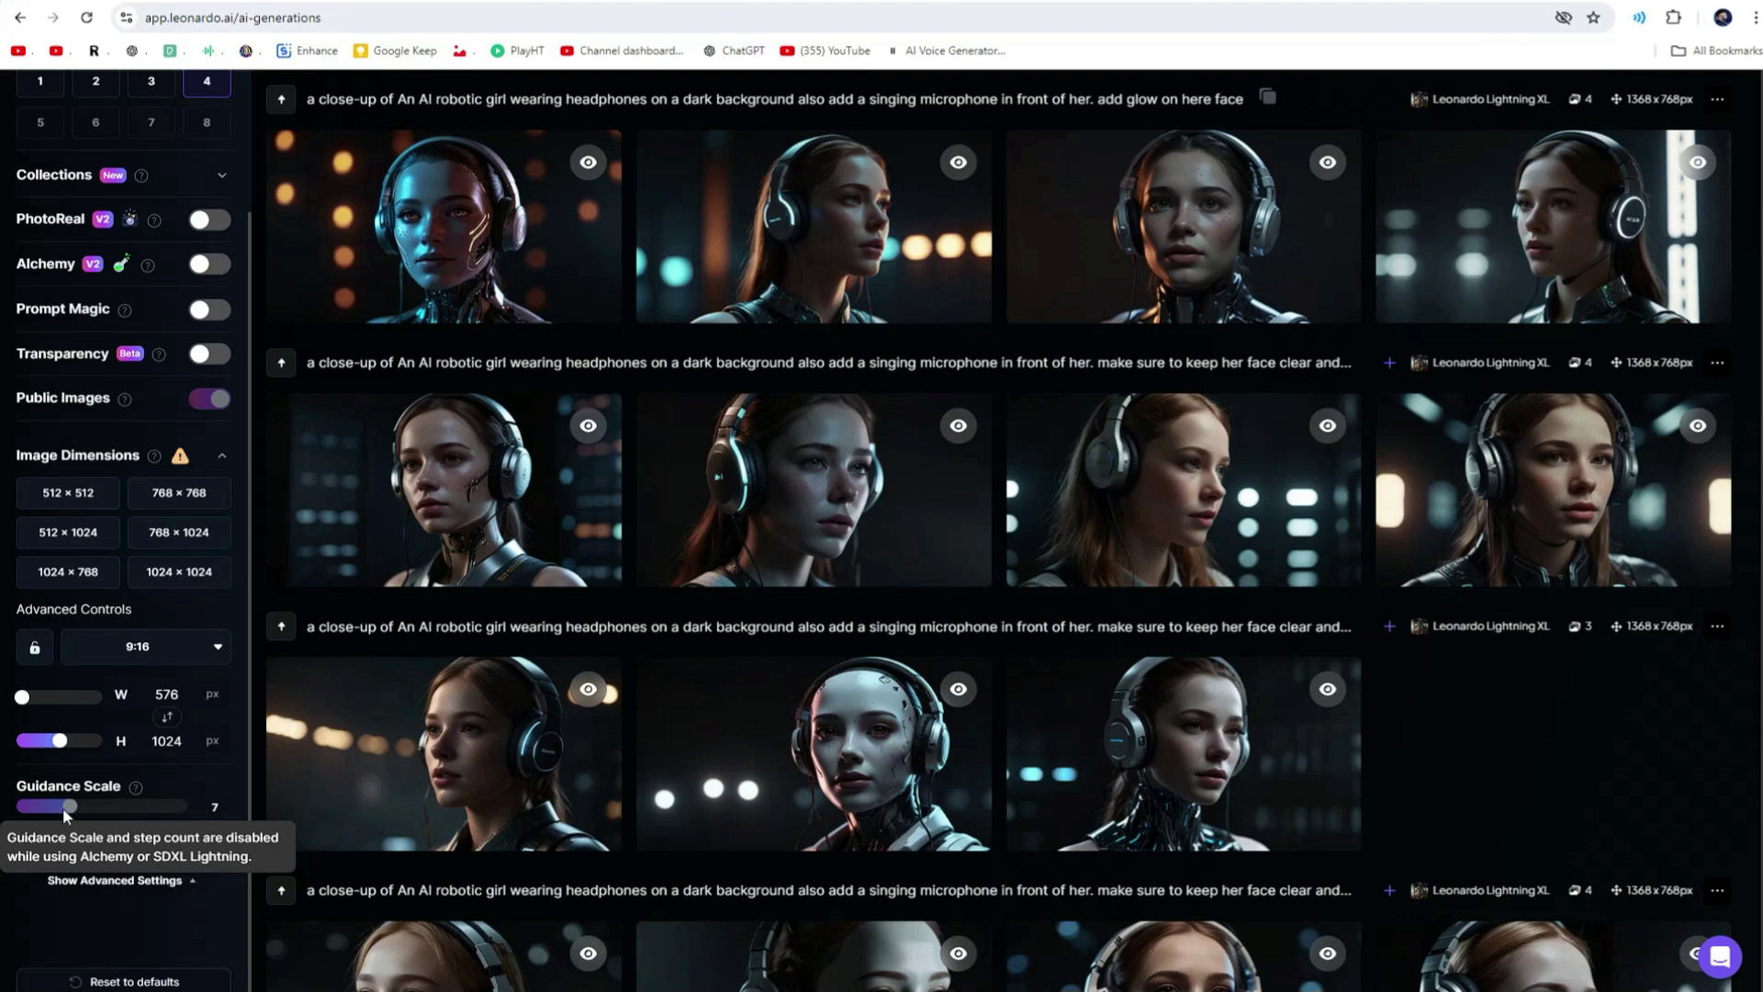
{"action": "scroll", "coordinate": [239, 688], "scroll_direction": "down", "scroll_amount": 3}
{"action": "scroll", "coordinate": [276, 510], "scroll_direction": "up", "scroll_amount": 10}
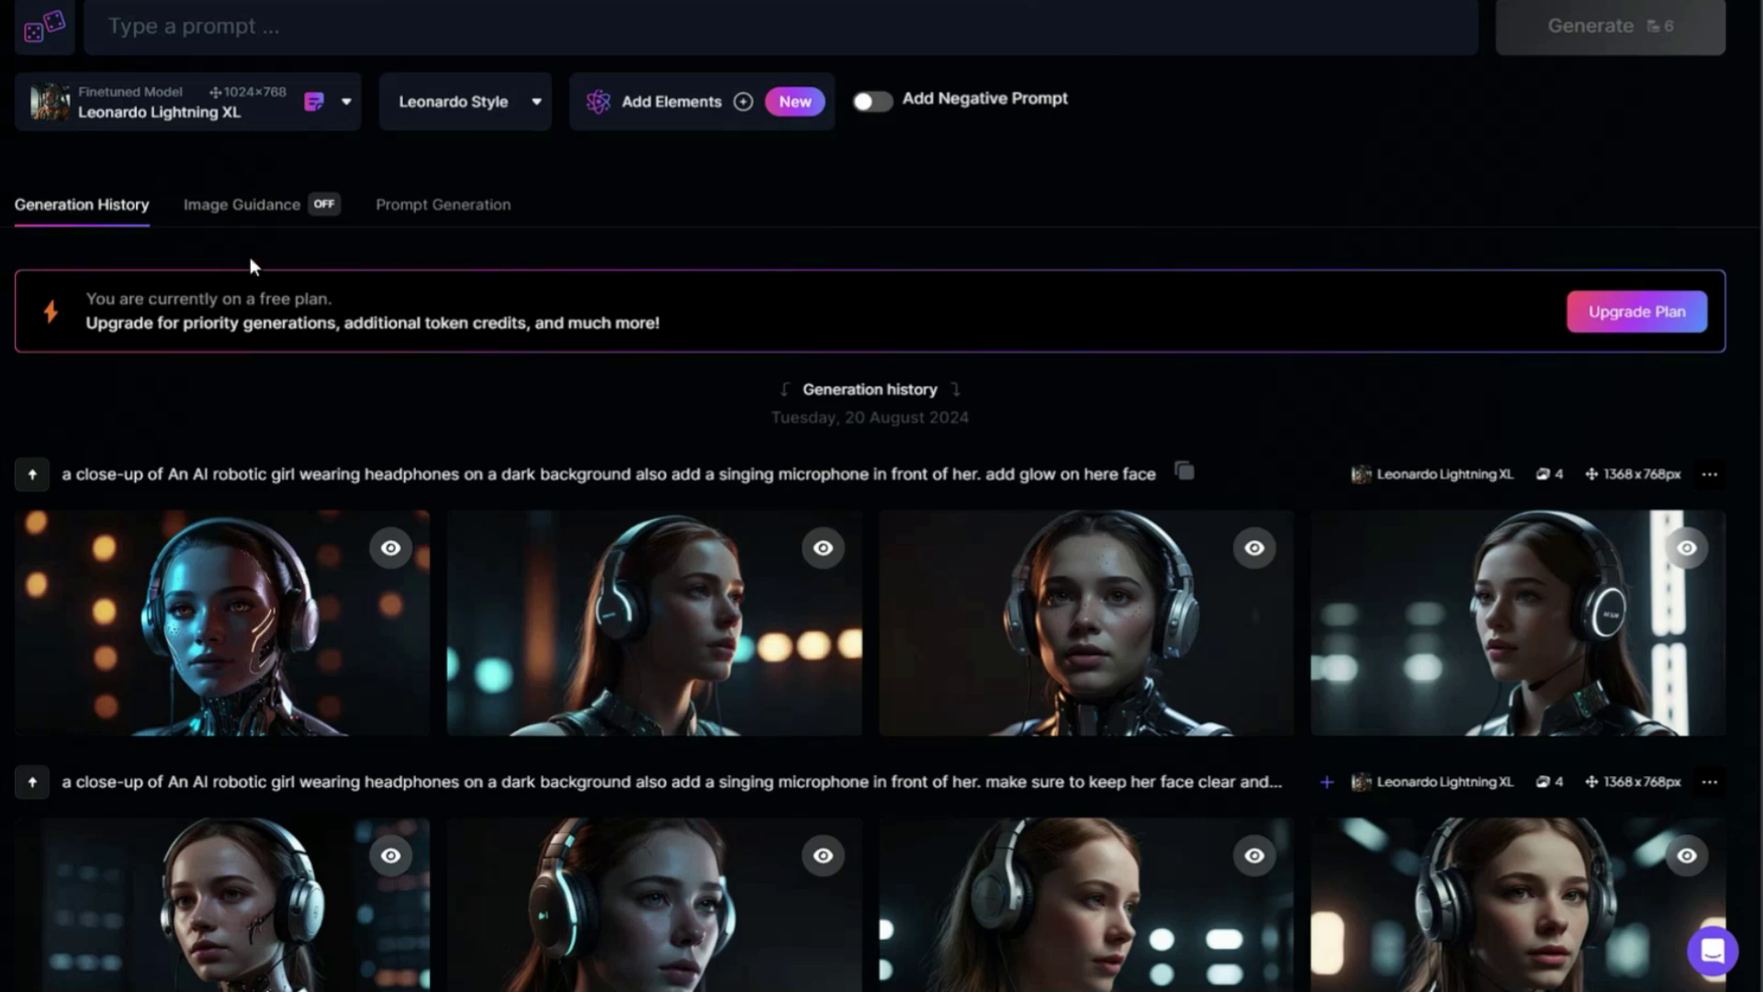
View the Image Guidance and Prompt Generation options, and return to the generation history
{"action": "left_click", "coordinate": [252, 218]}
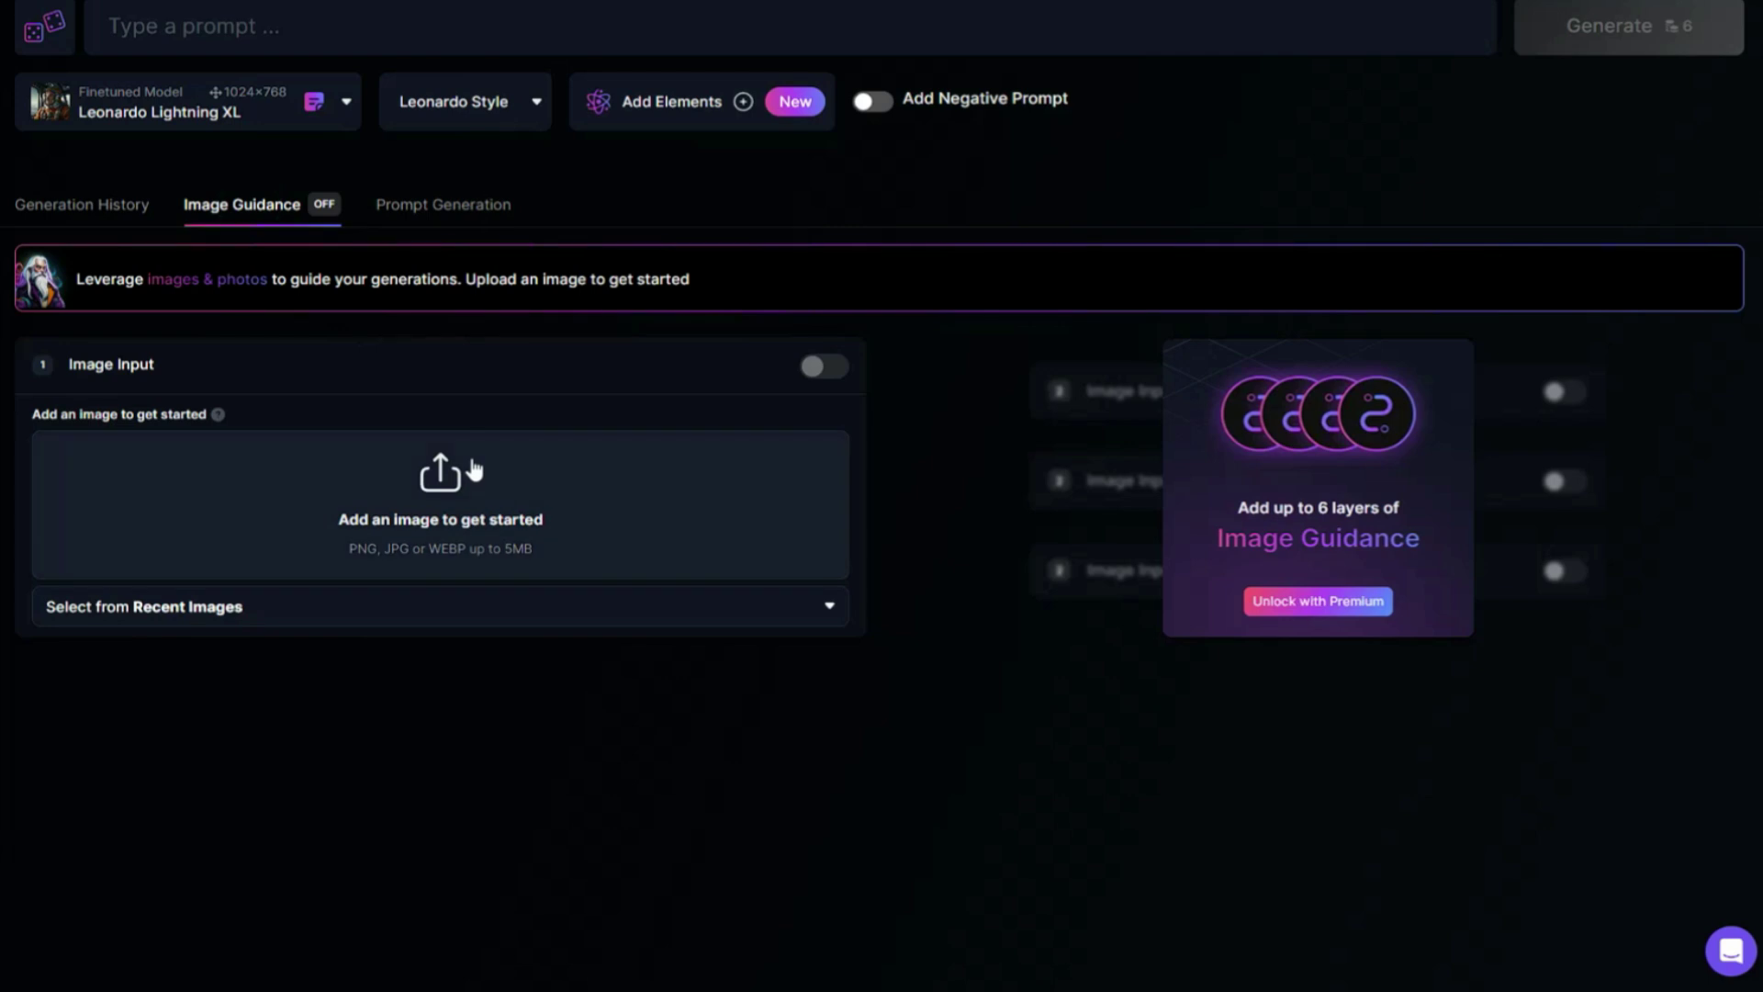
{"action": "left_click", "coordinate": [413, 216]}
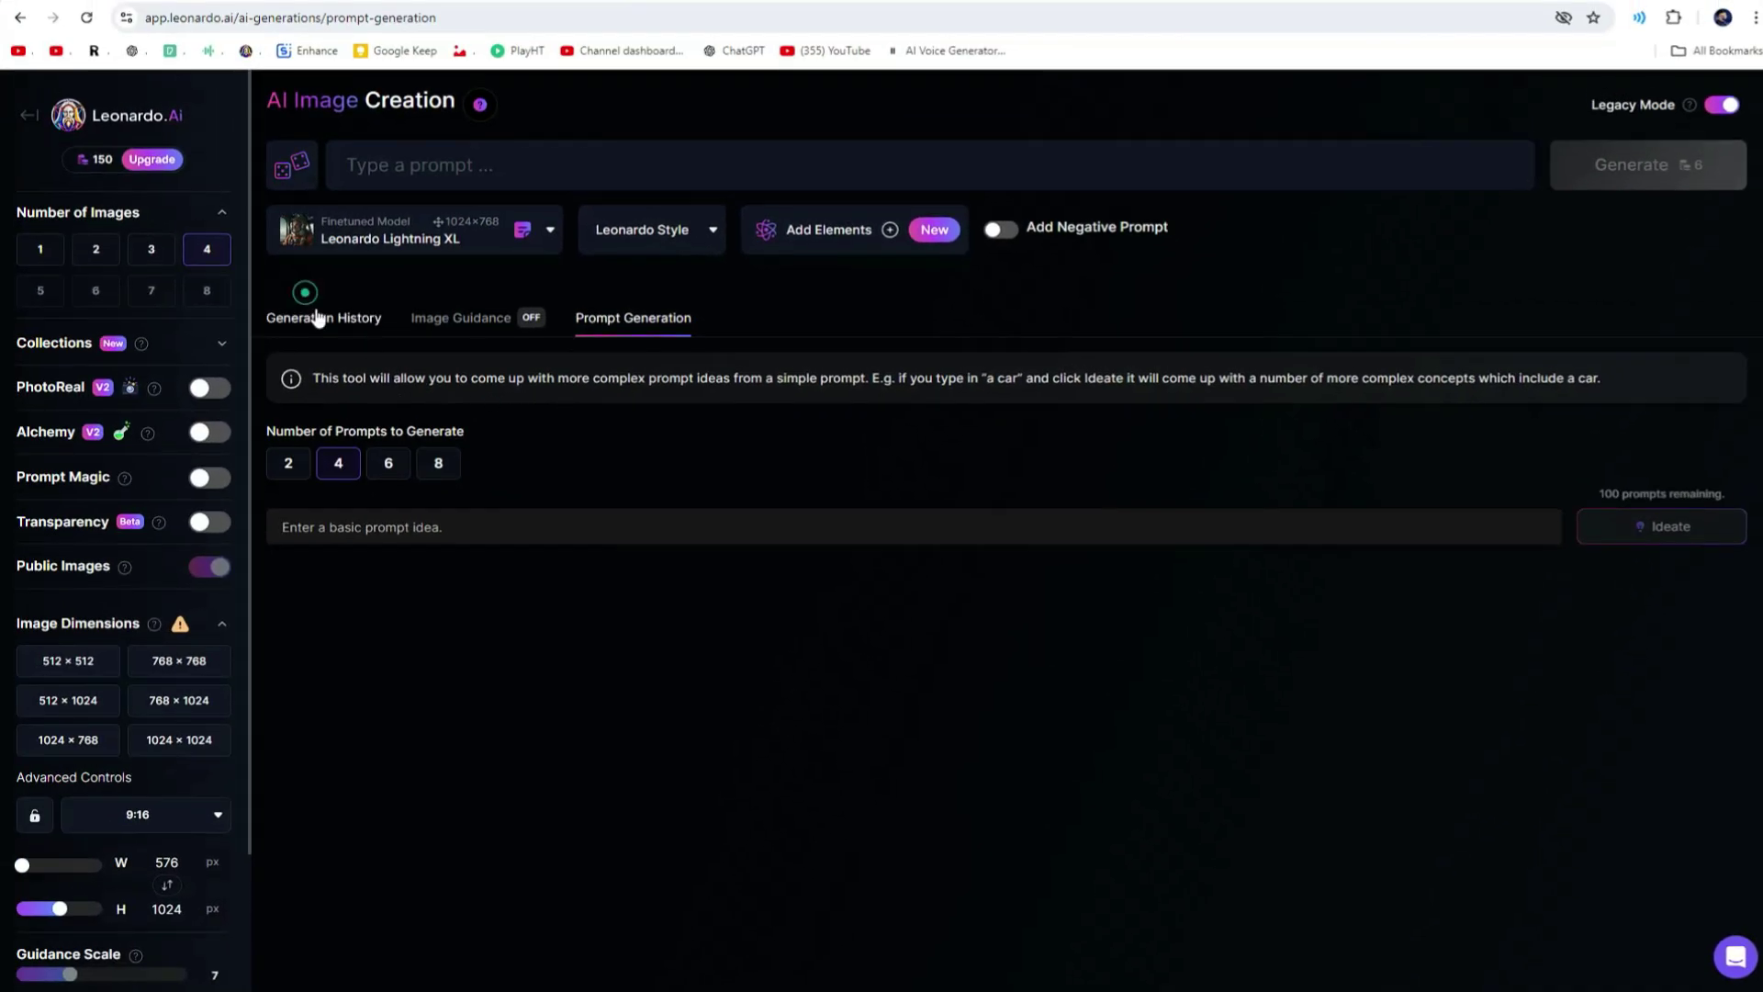
{"action": "left_click", "coordinate": [77, 204]}
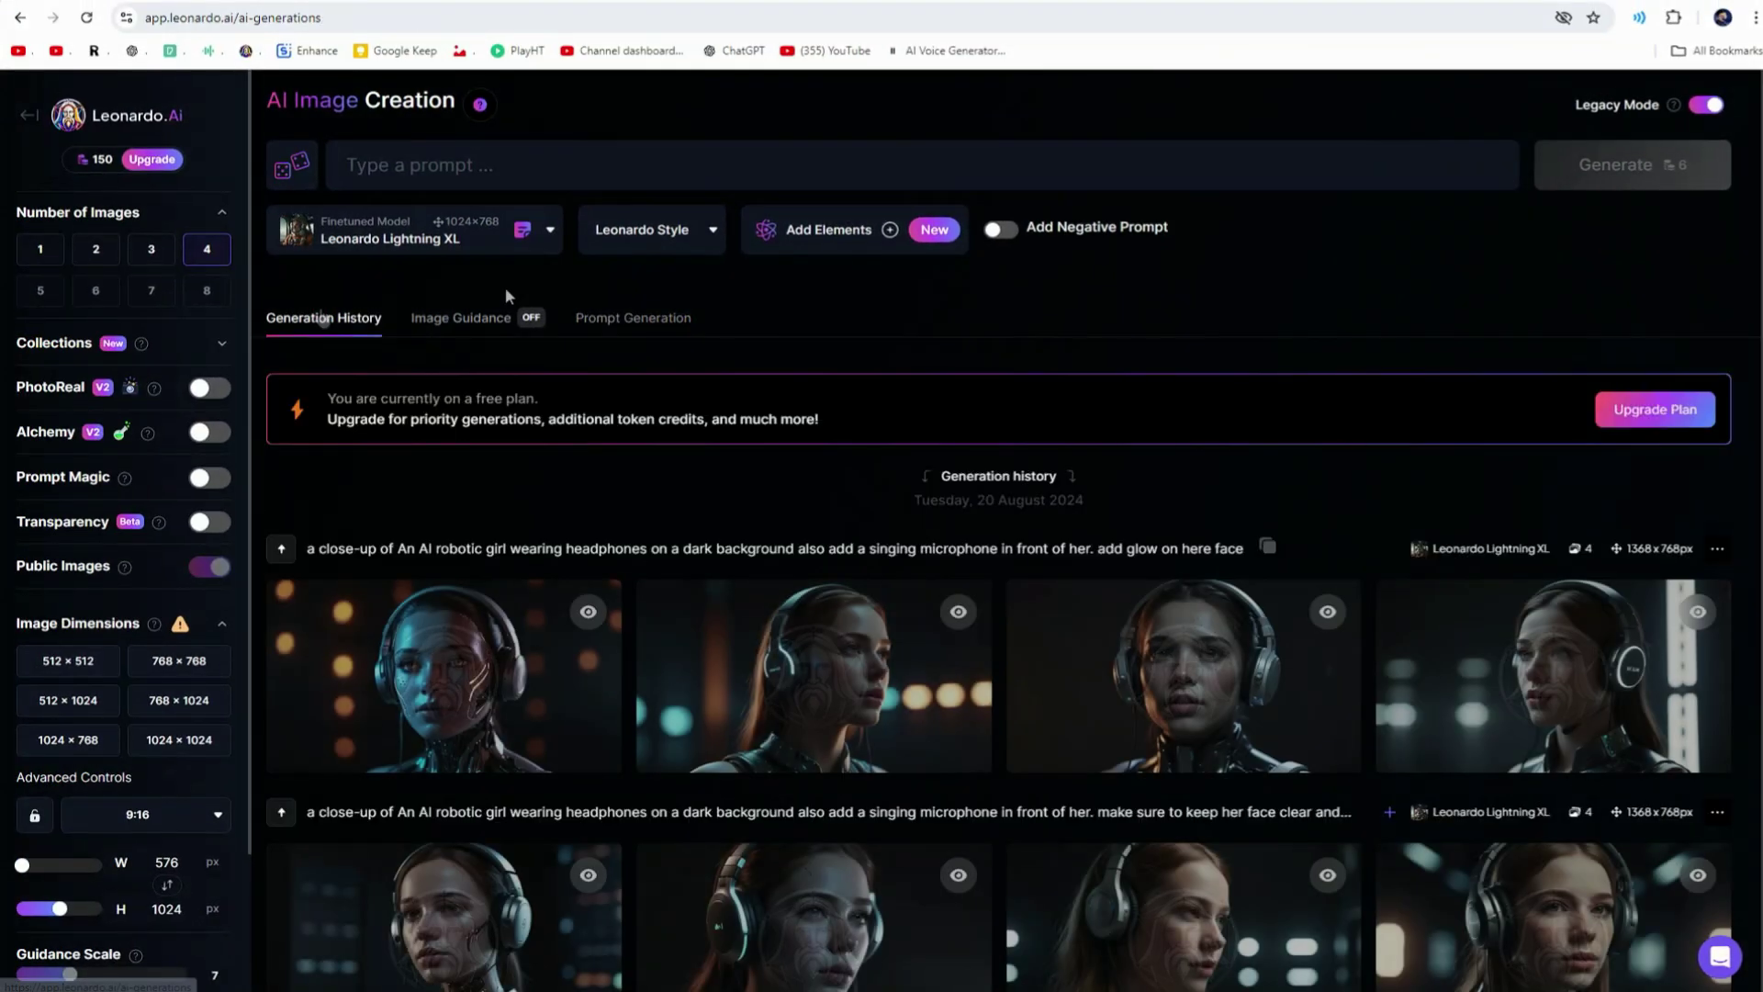
Turn off Legacy Mode to view the platform presets, close them and turn Legacy Mode back on
{"action": "left_click", "coordinate": [1708, 105]}
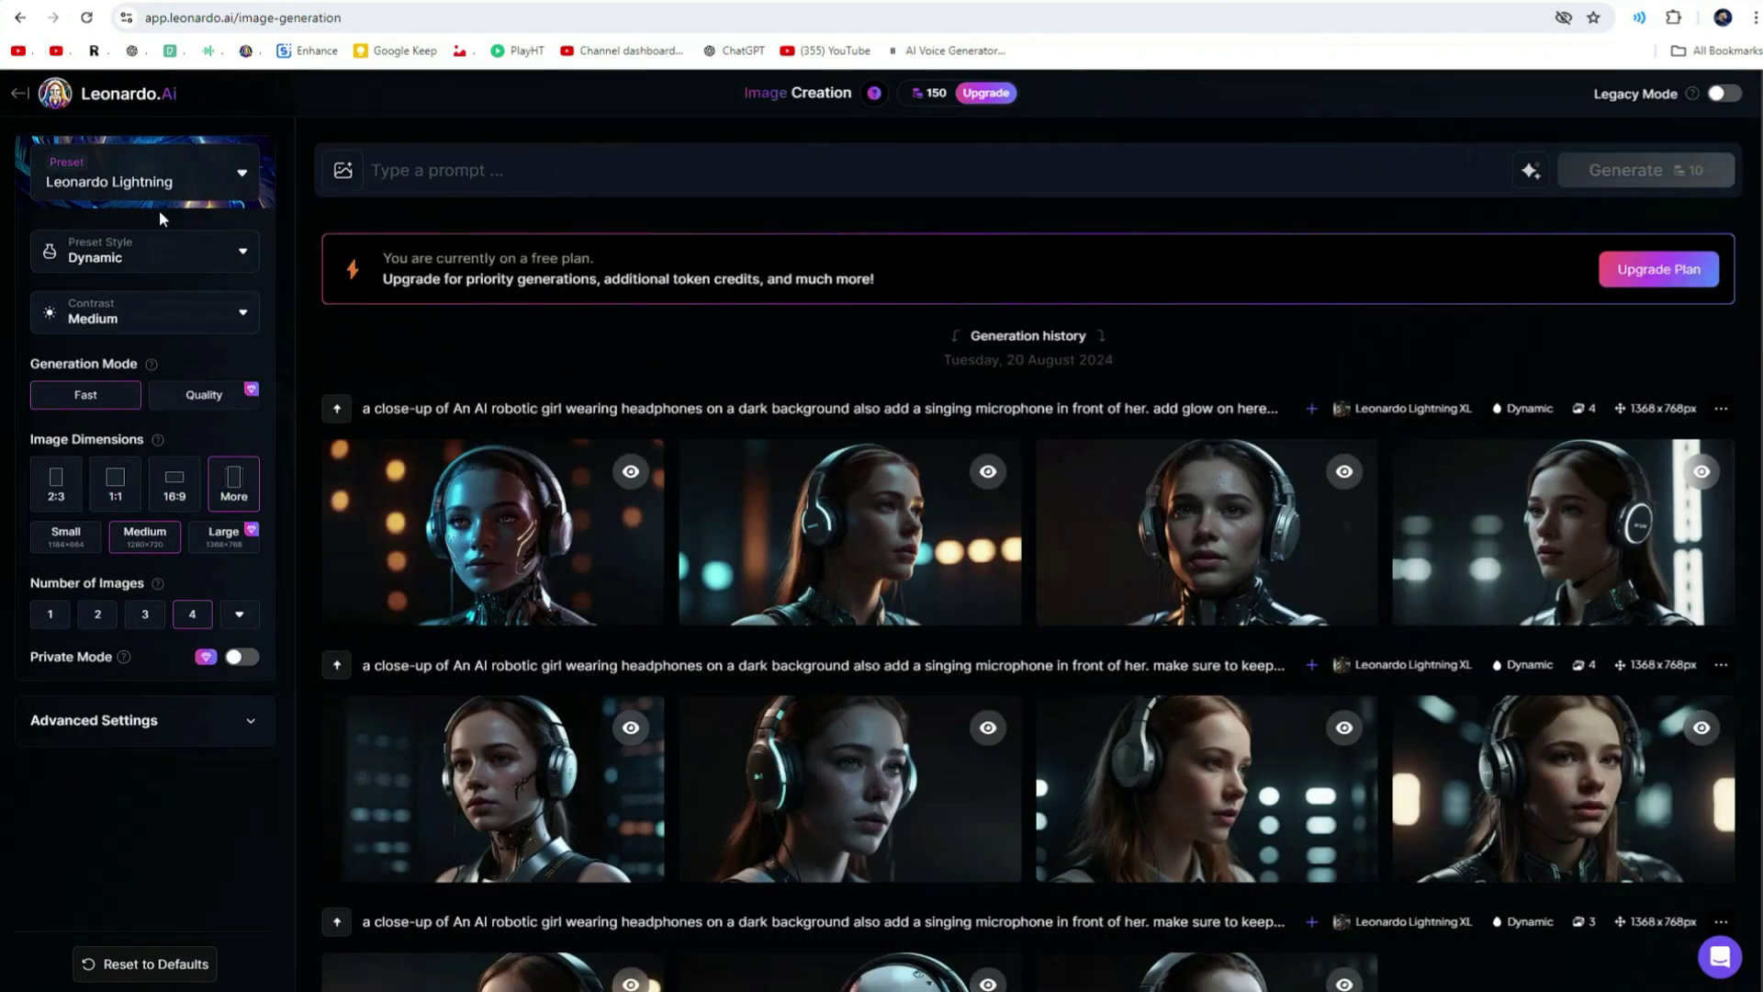
{"action": "left_click", "coordinate": [188, 195]}
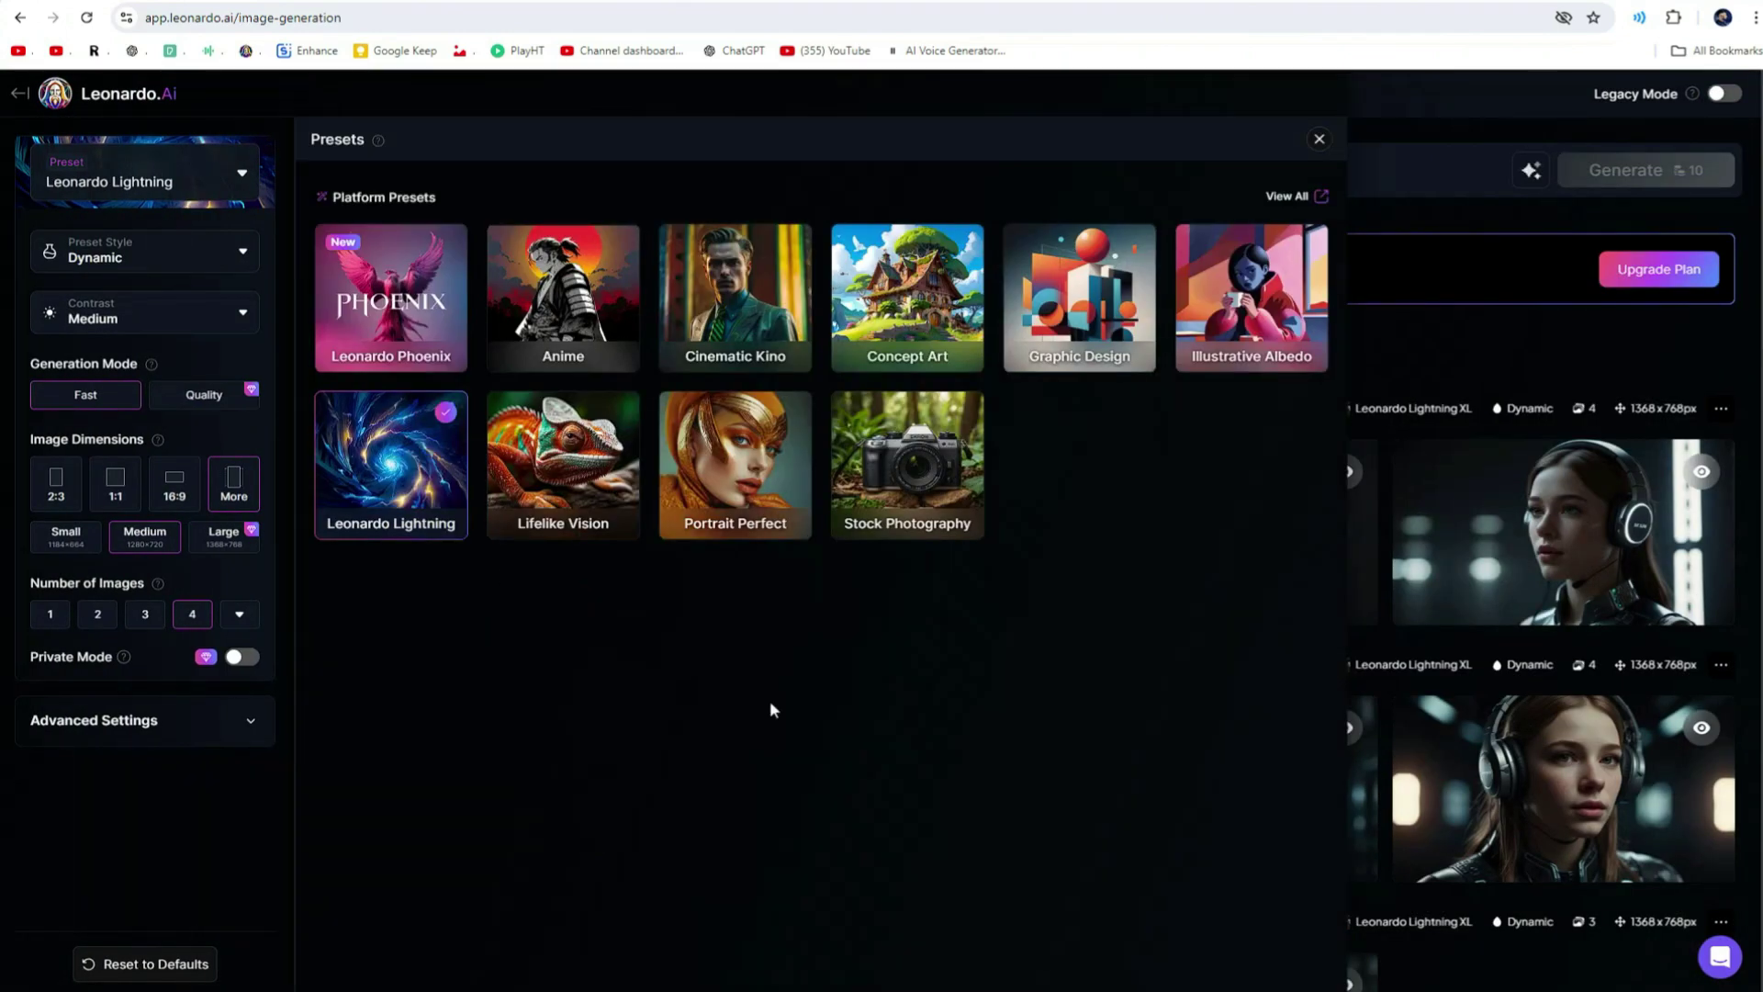
{"action": "left_click", "coordinate": [1319, 139]}
{"action": "left_click", "coordinate": [1724, 93]}
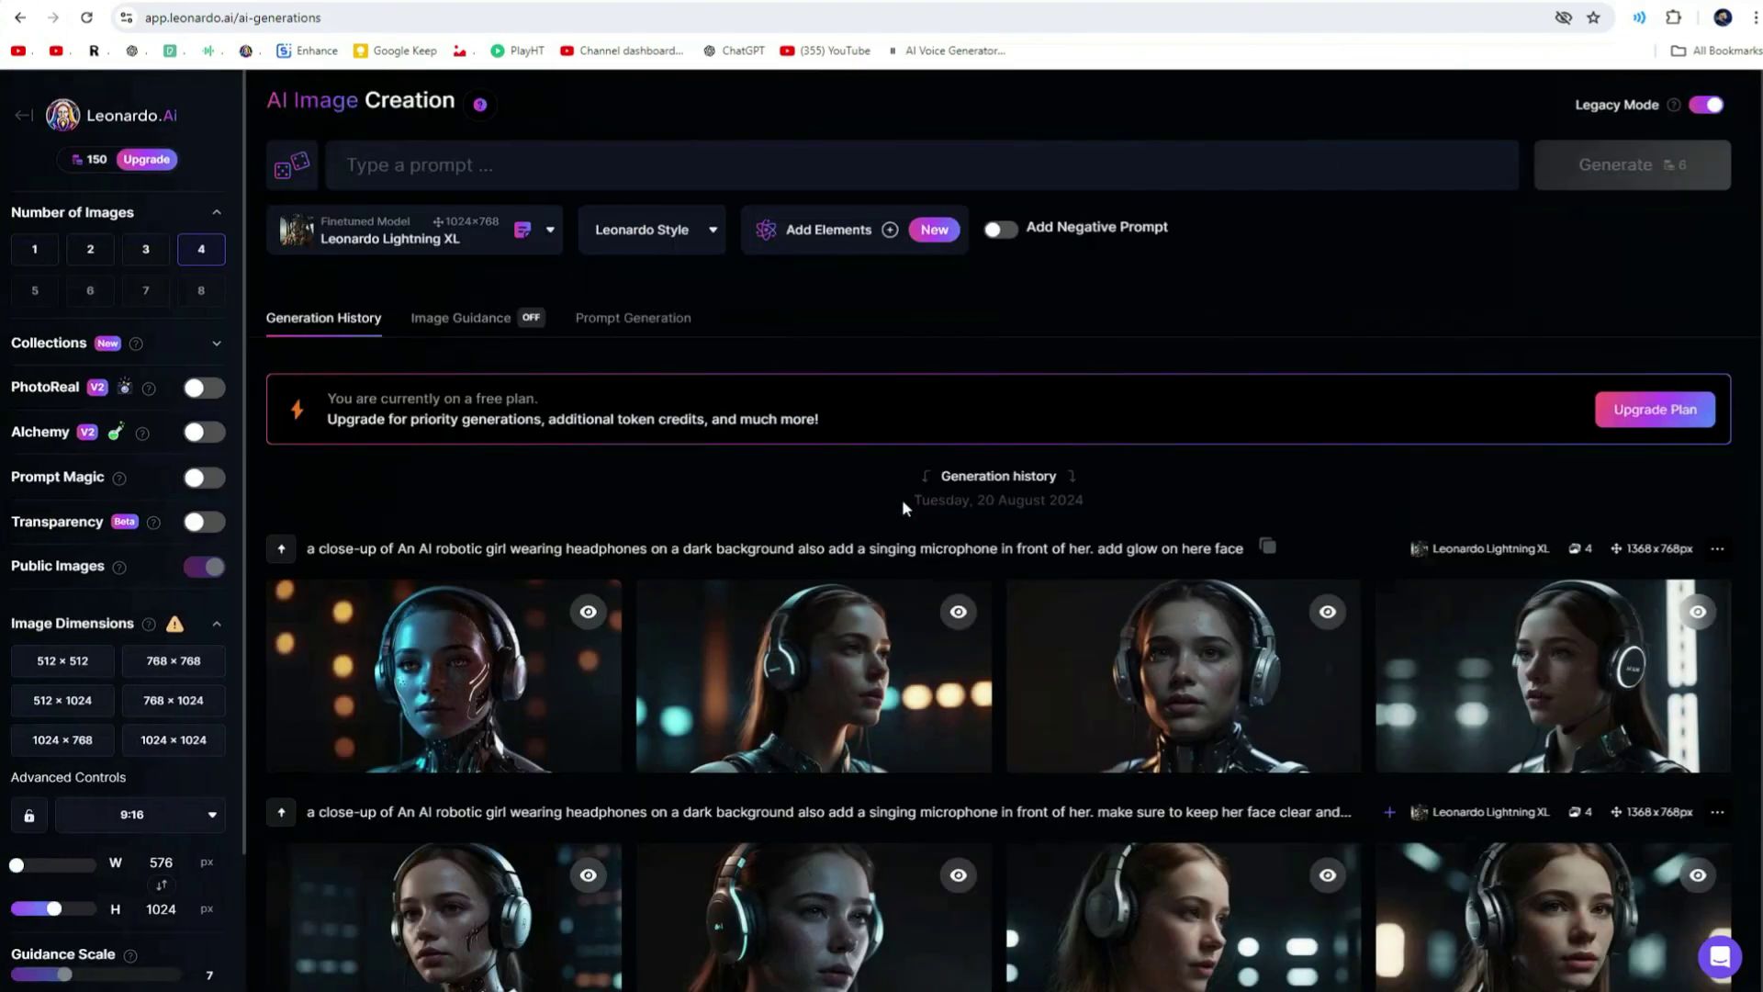
Turn off Legacy Mode and apply the Leonardo Phoenix platform preset
{"action": "scroll", "coordinate": [1010, 413], "scroll_direction": "down", "scroll_amount": 5}
{"action": "scroll", "coordinate": [1056, 322], "scroll_direction": "up", "scroll_amount": 5}
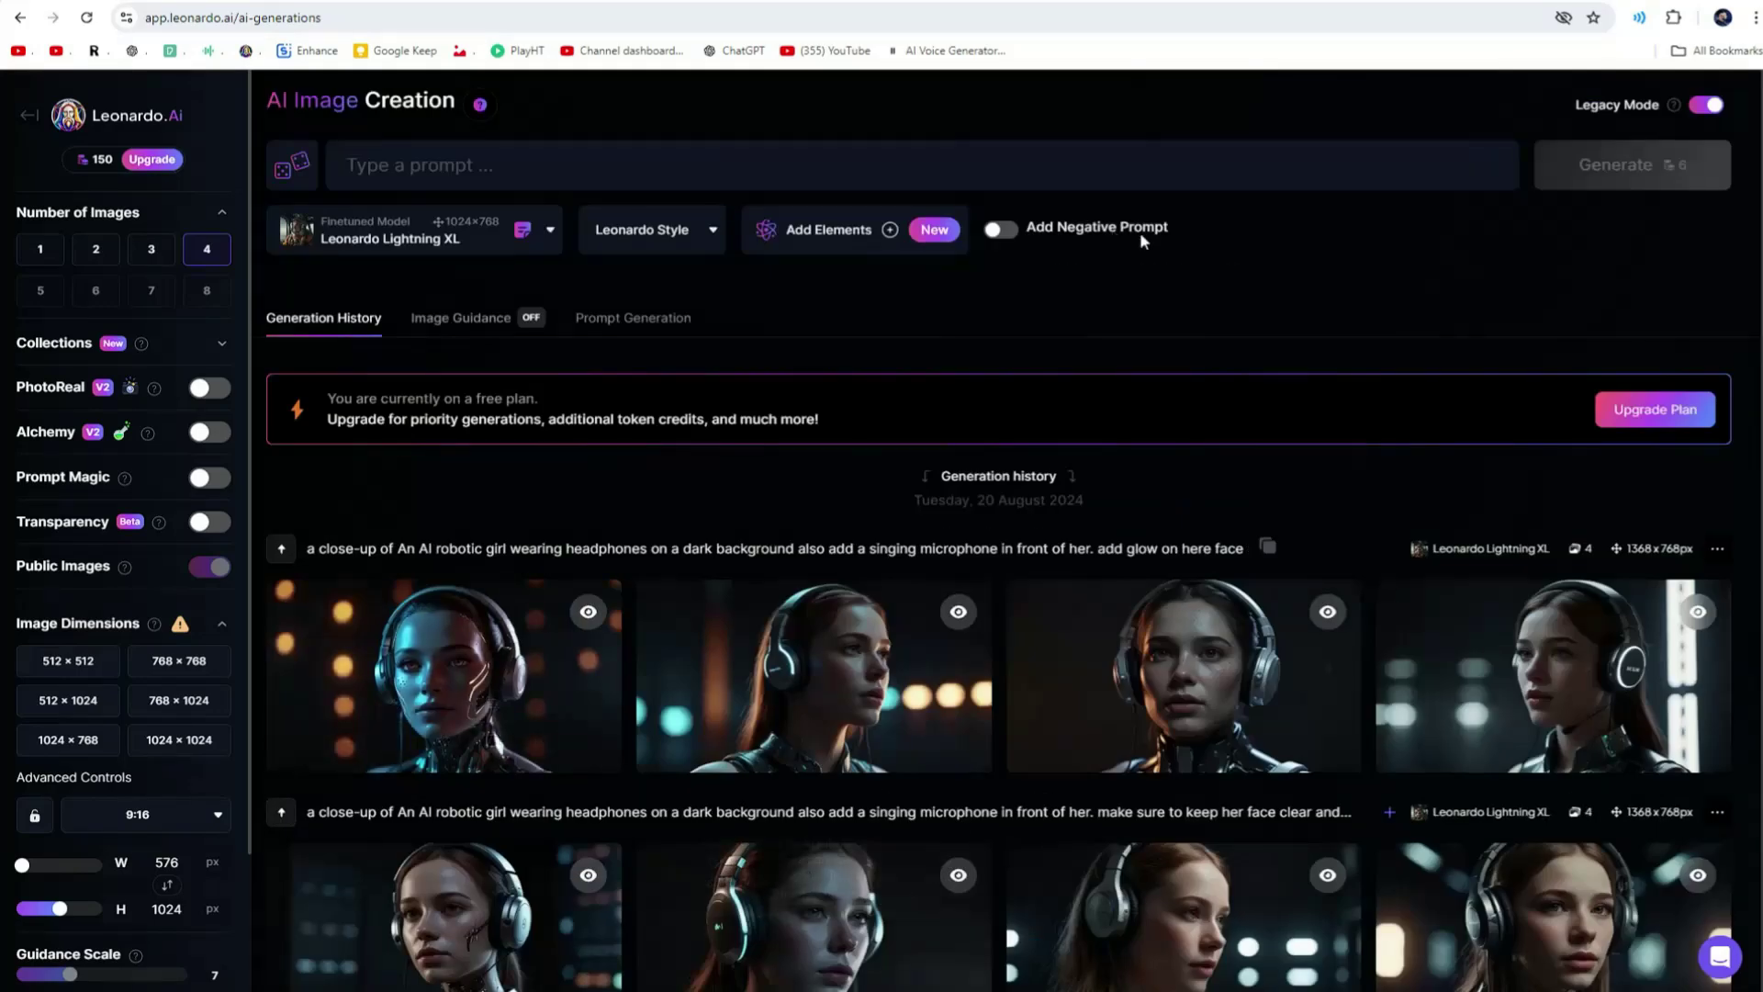
{"action": "left_click", "coordinate": [1706, 104]}
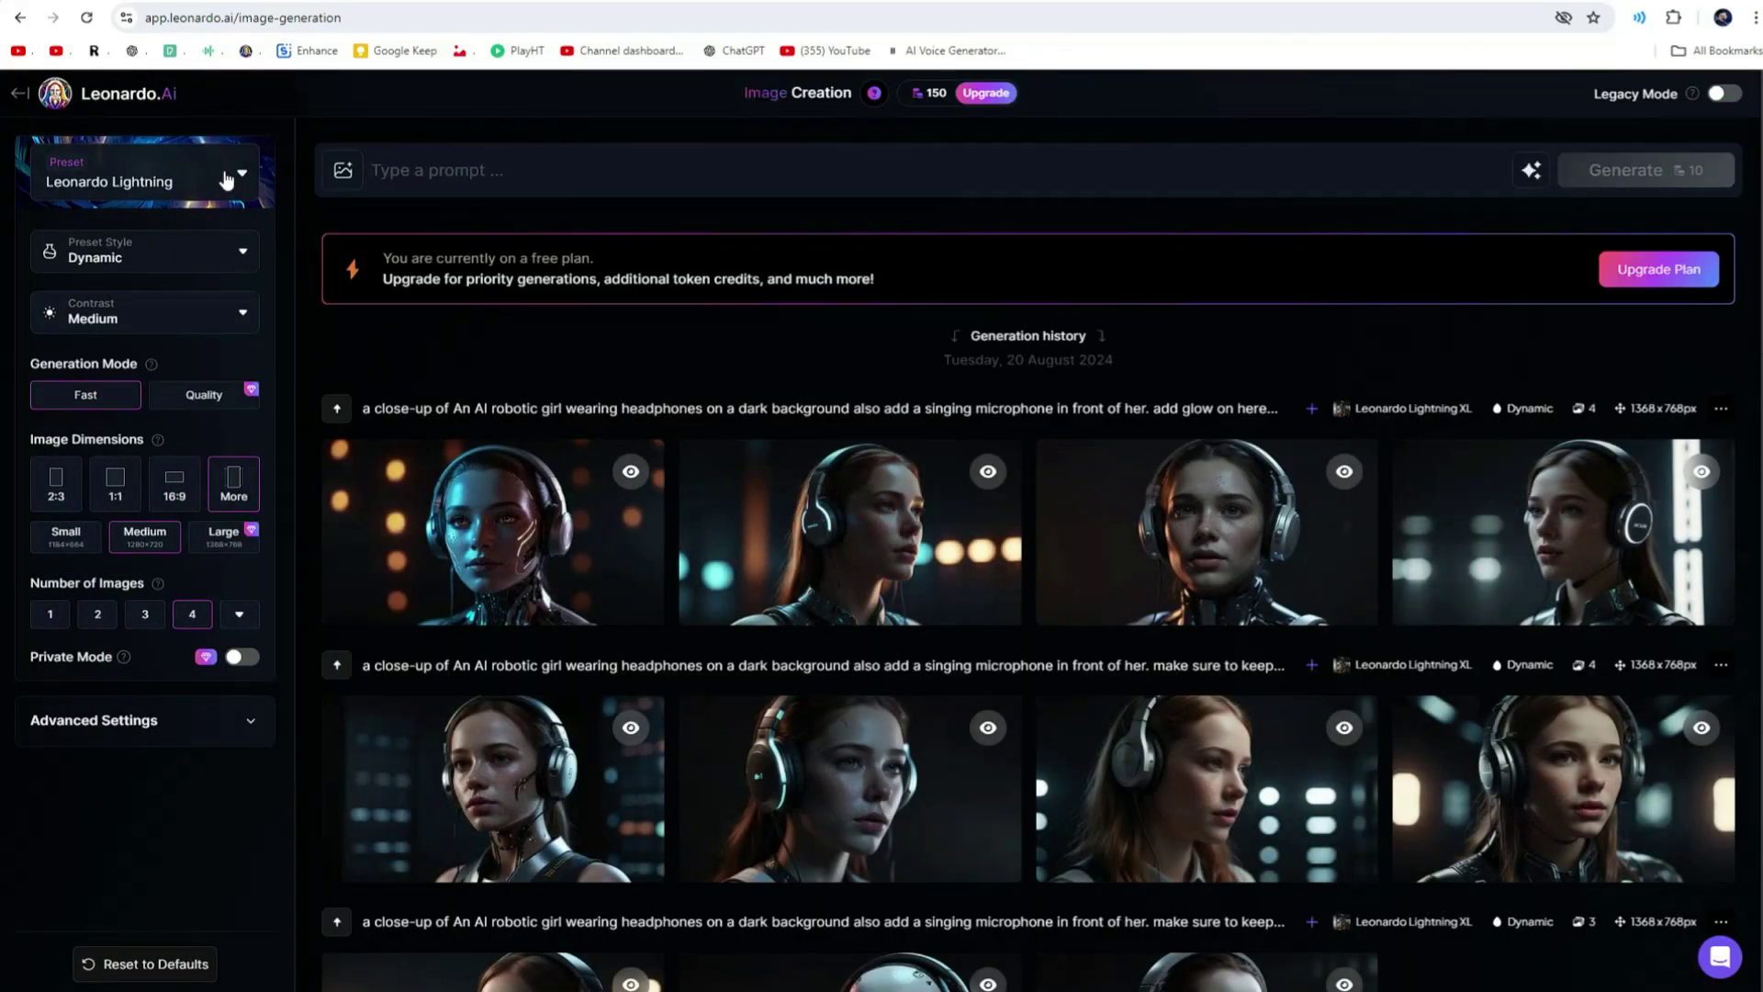
{"action": "left_click", "coordinate": [230, 177]}
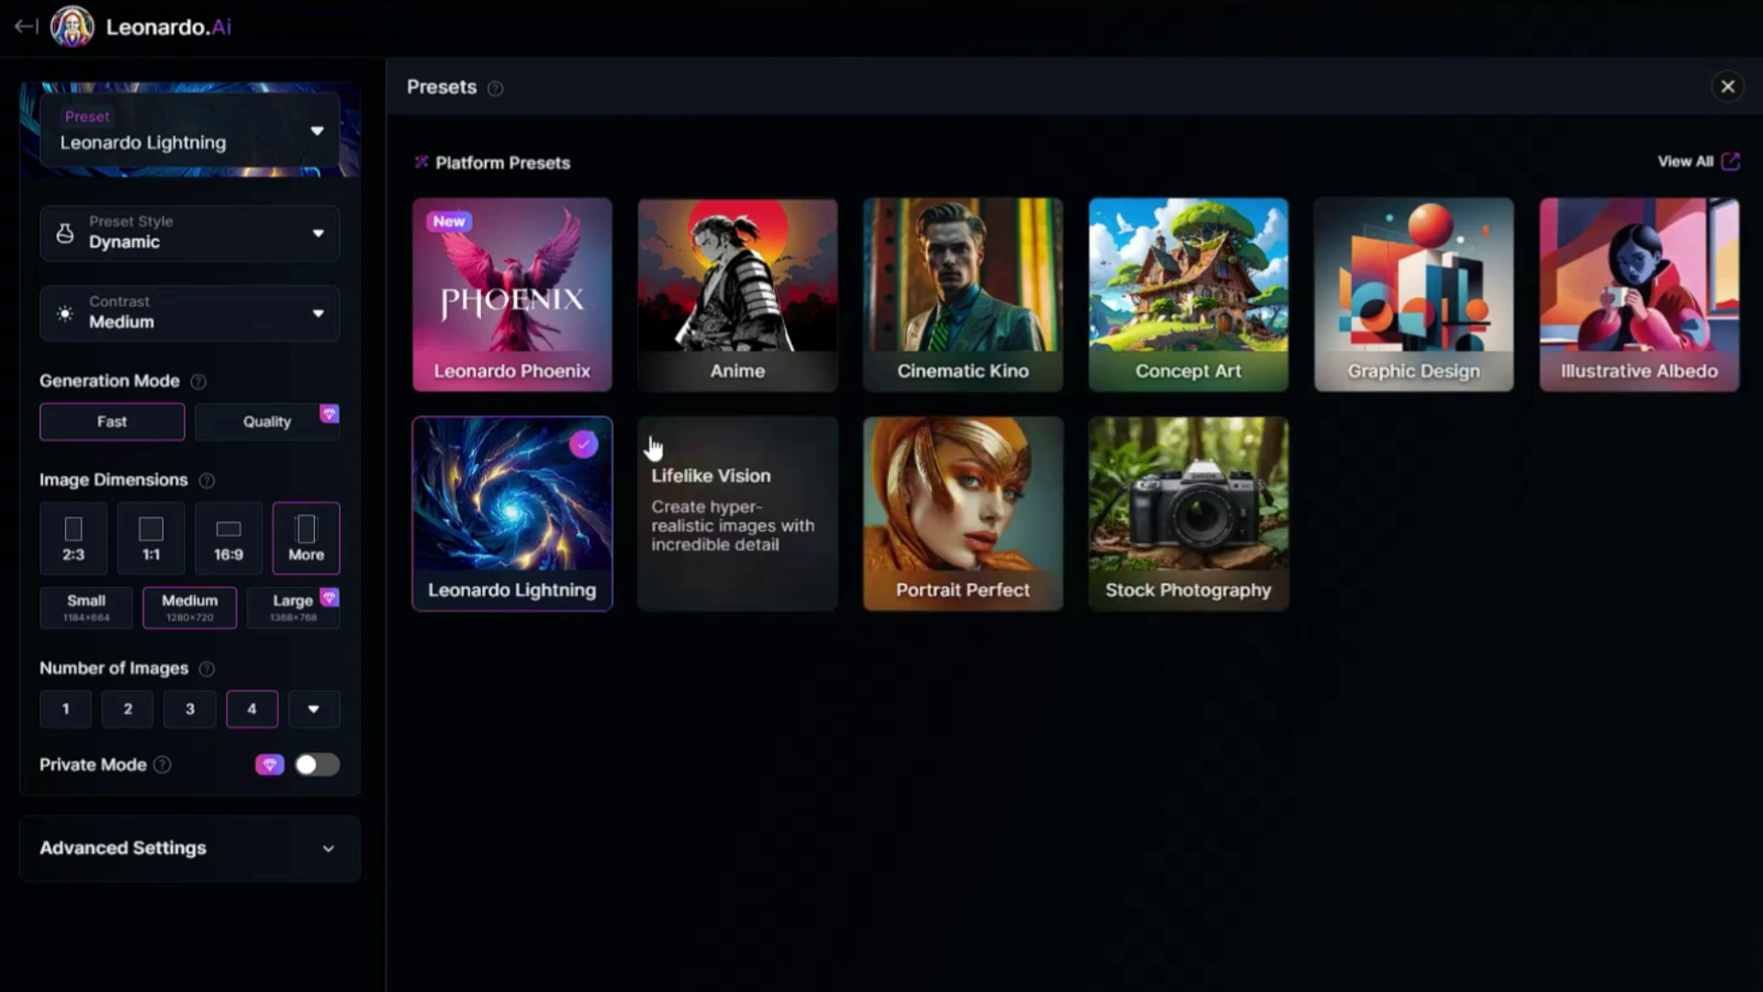
{"action": "left_click", "coordinate": [486, 286]}
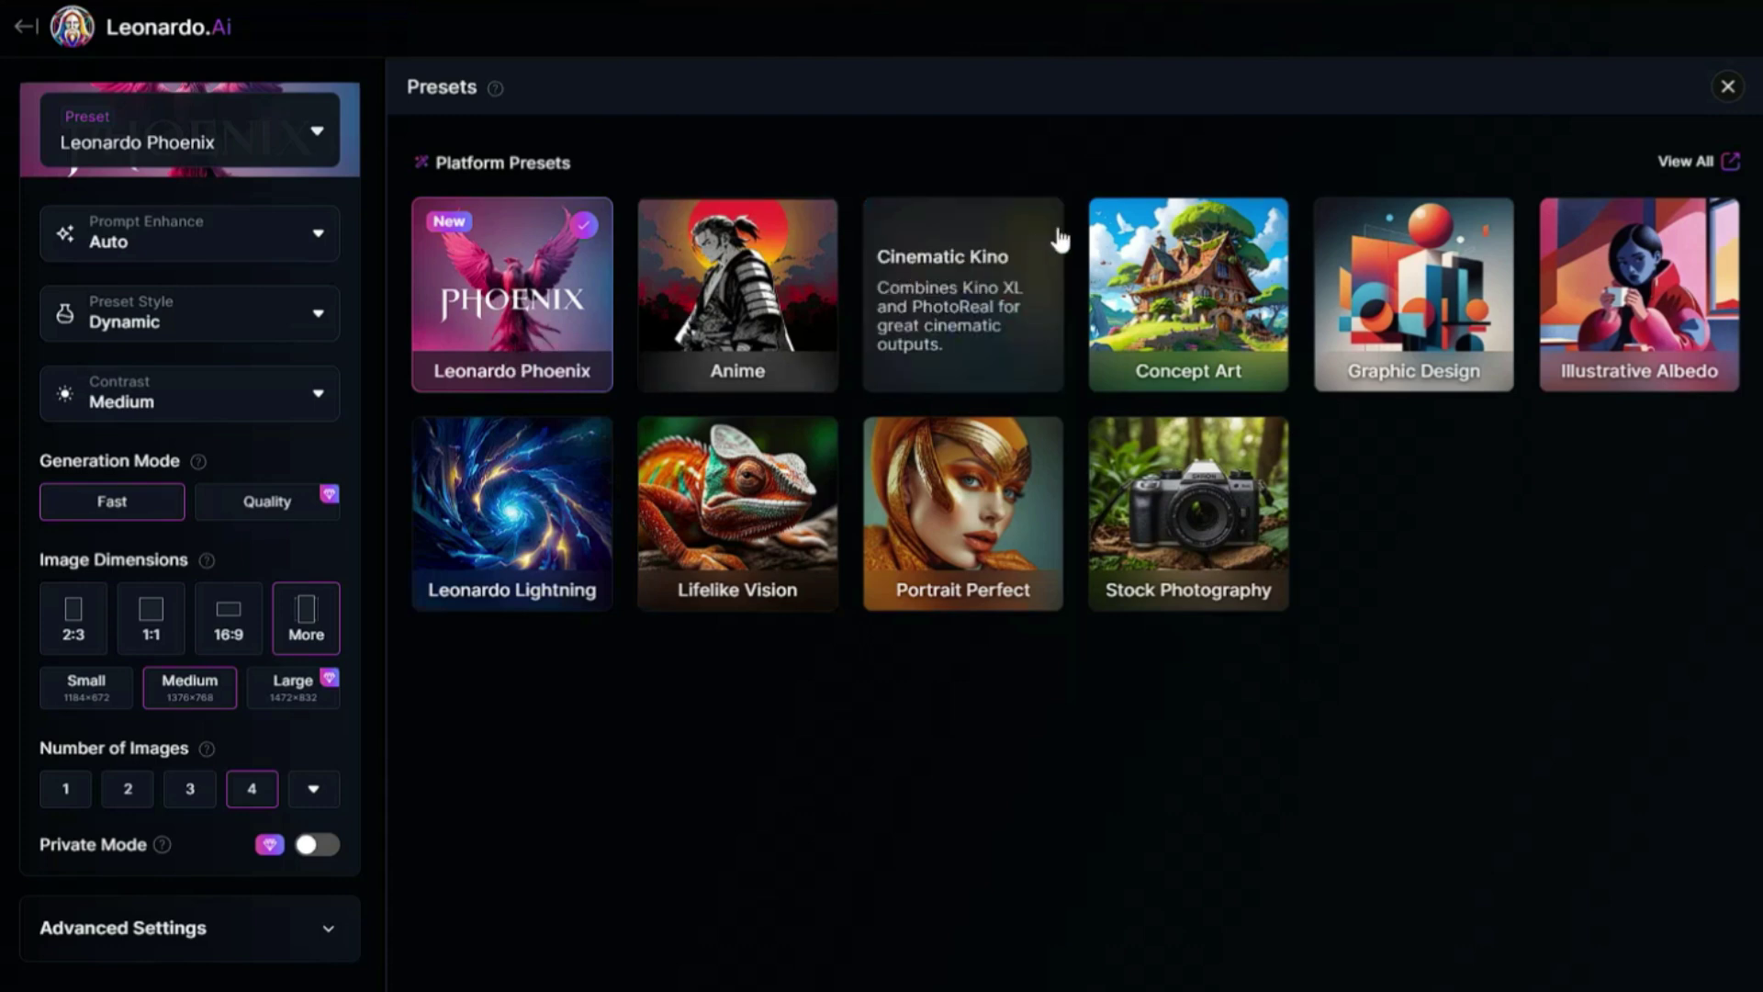
{"action": "left_click", "coordinate": [1729, 88]}
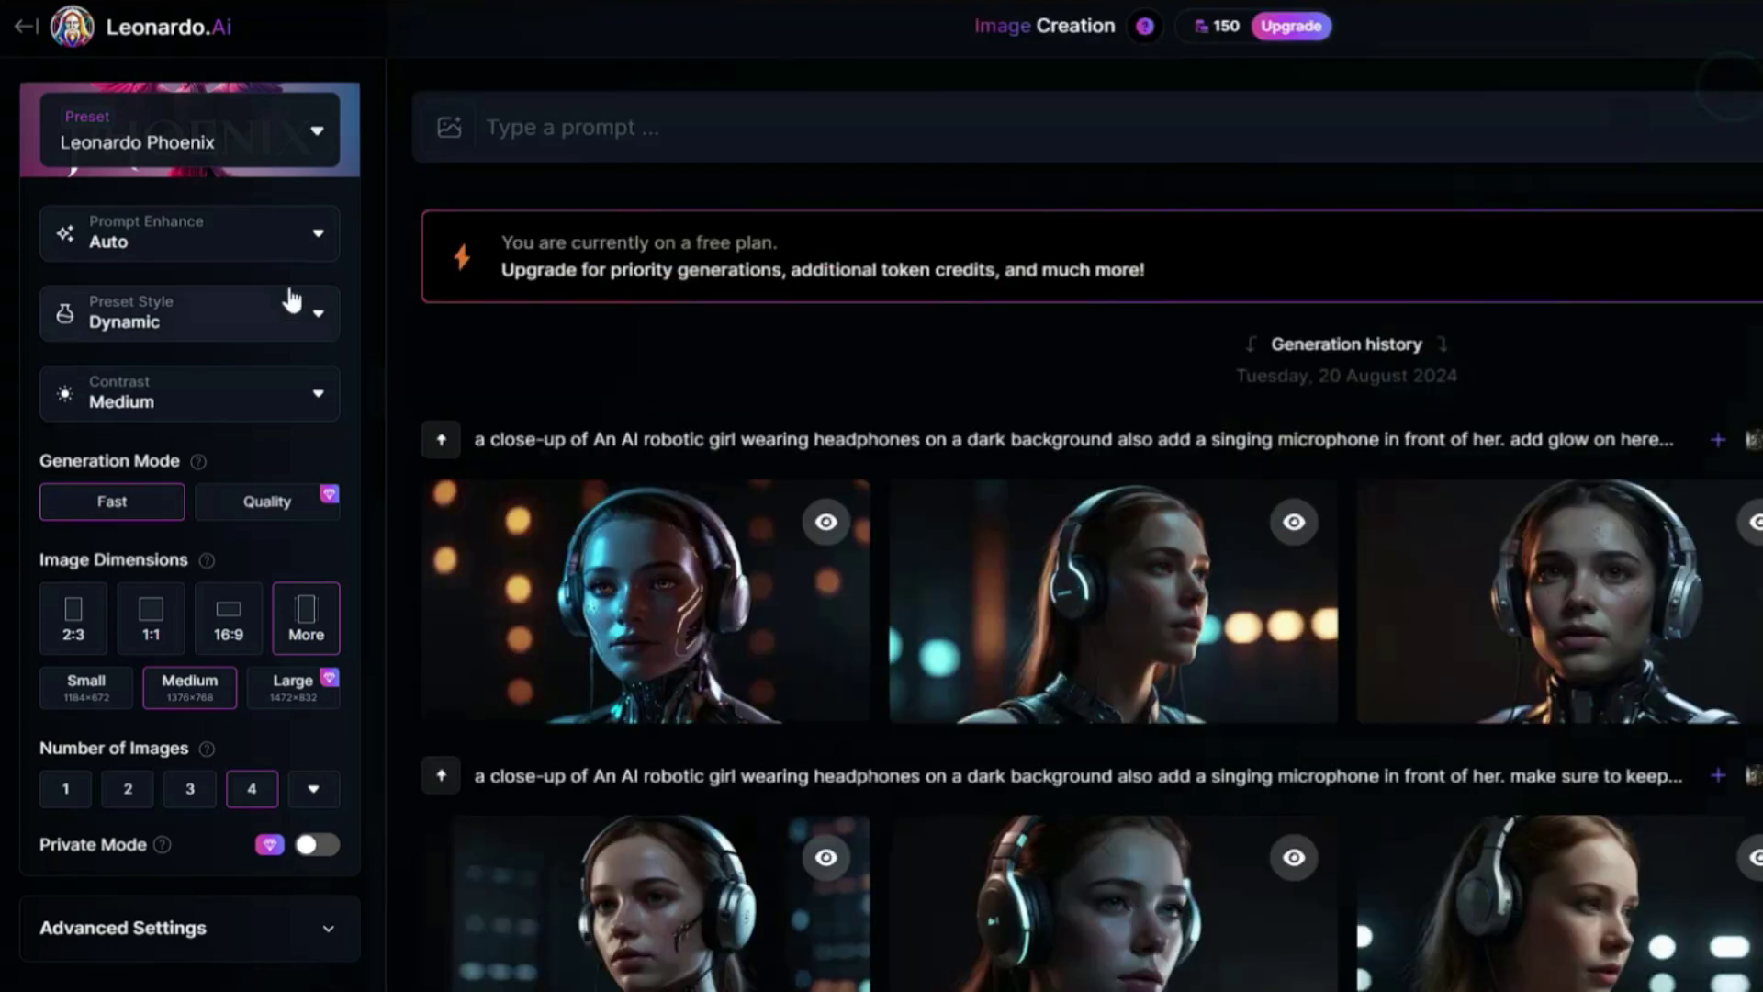
Look through the Prompt Enhance, Preset Style and Contrast options, keeping Auto, Dynamic and Medium
{"action": "left_click", "coordinate": [317, 233]}
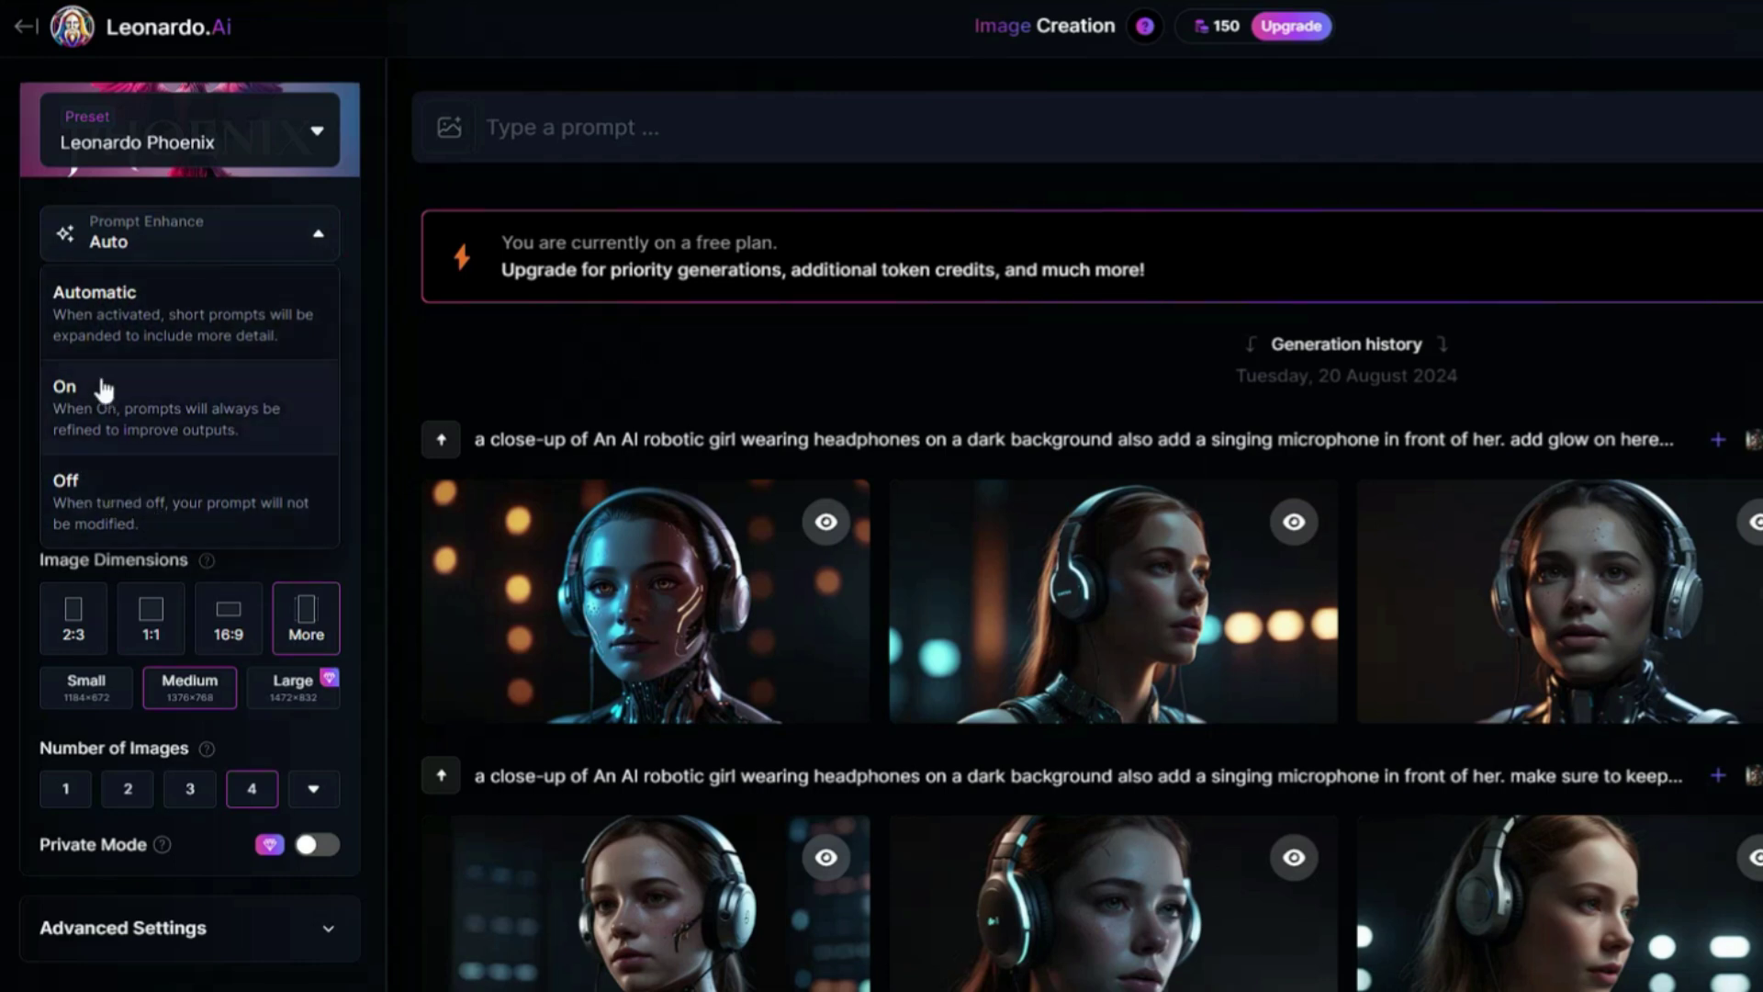
{"action": "left_click", "coordinate": [274, 243]}
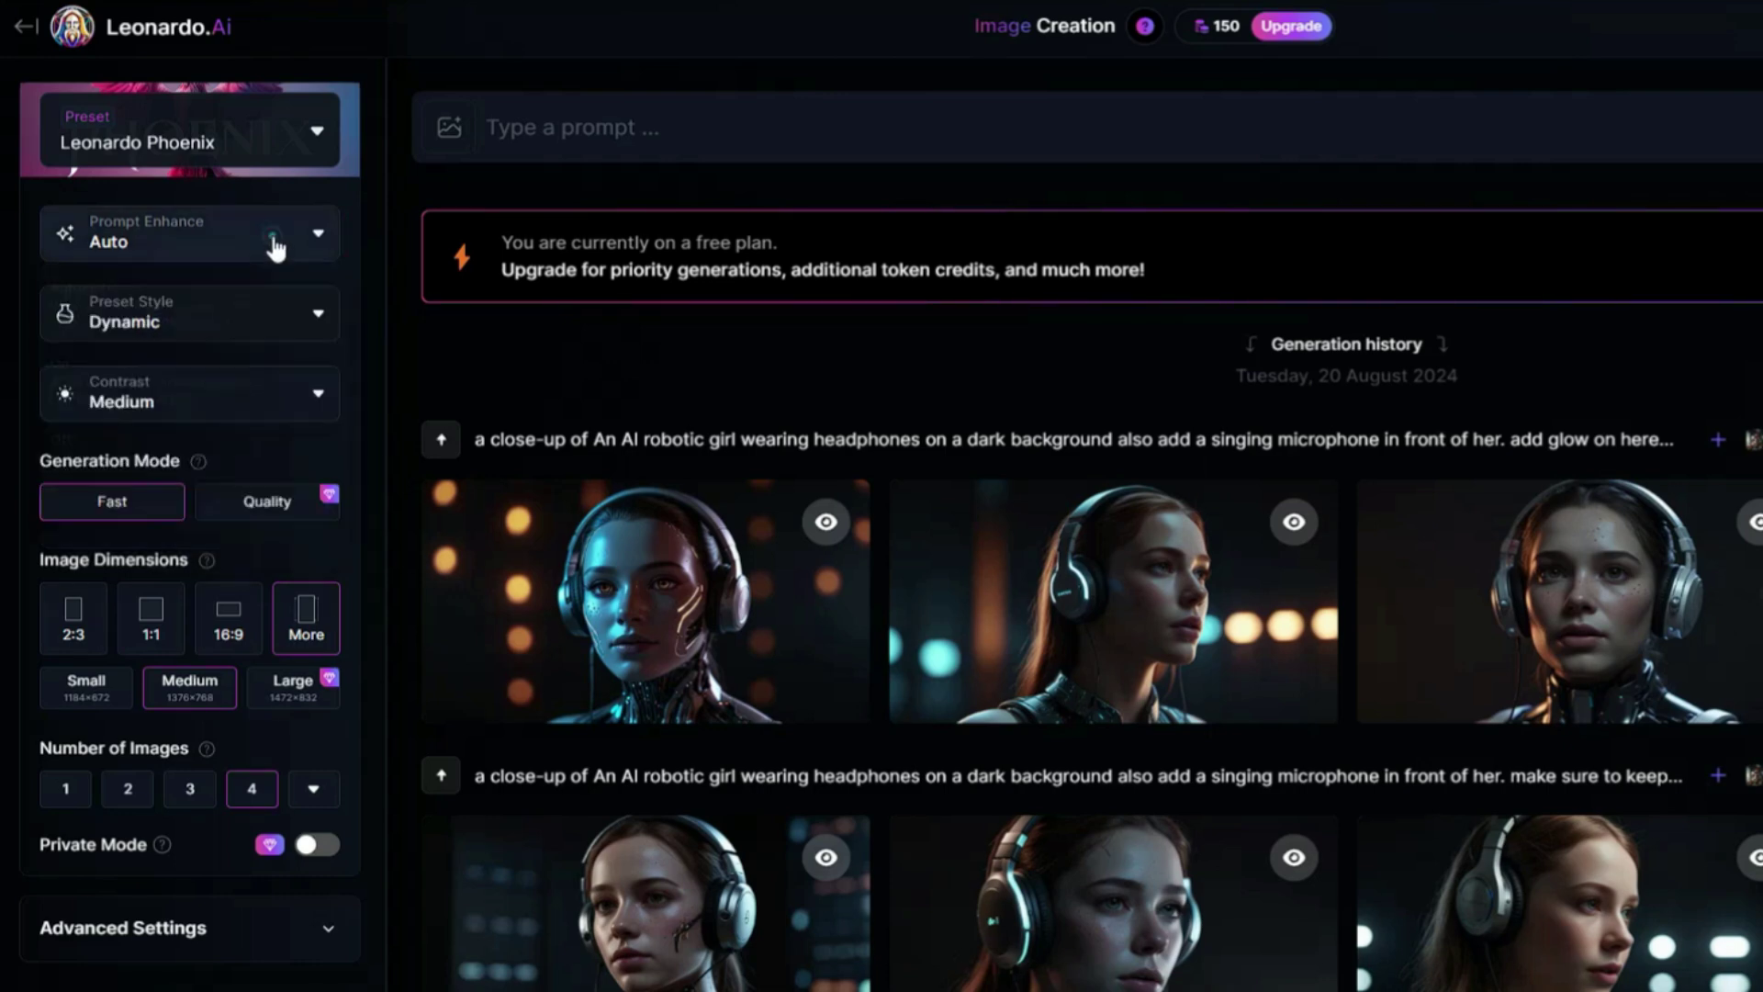
{"action": "left_click", "coordinate": [289, 298]}
{"action": "scroll", "coordinate": [315, 457], "scroll_direction": "down", "scroll_amount": 1}
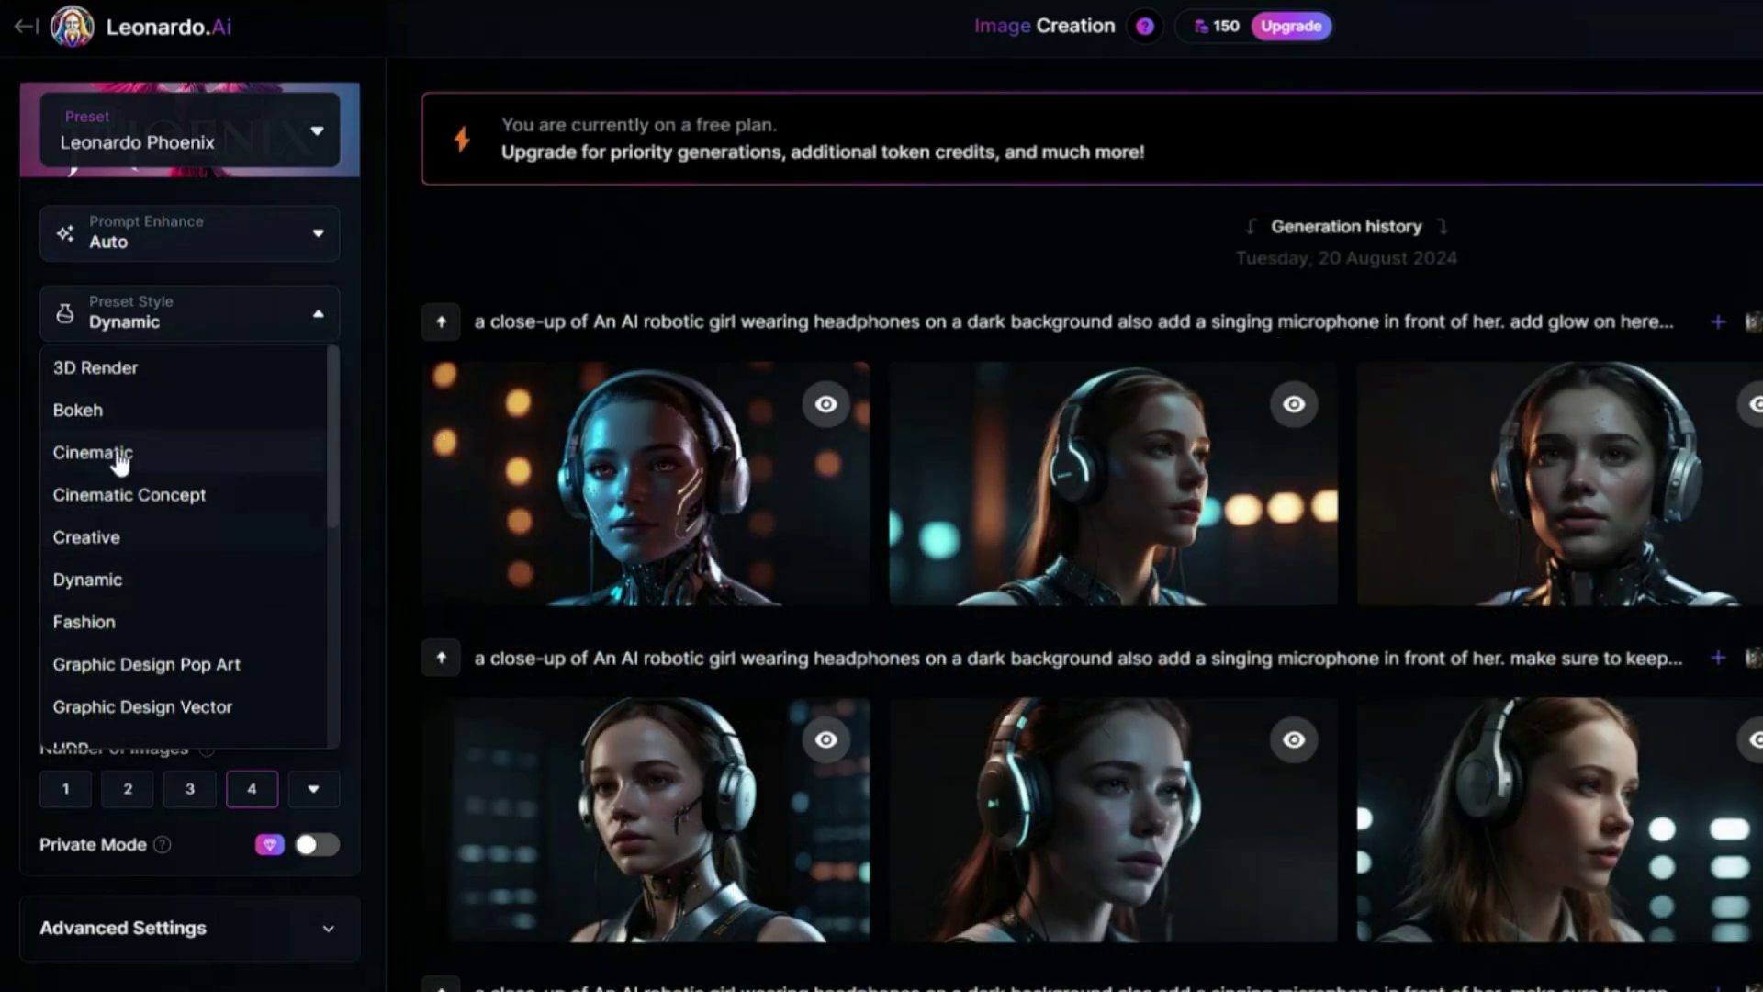
{"action": "left_click", "coordinate": [189, 323]}
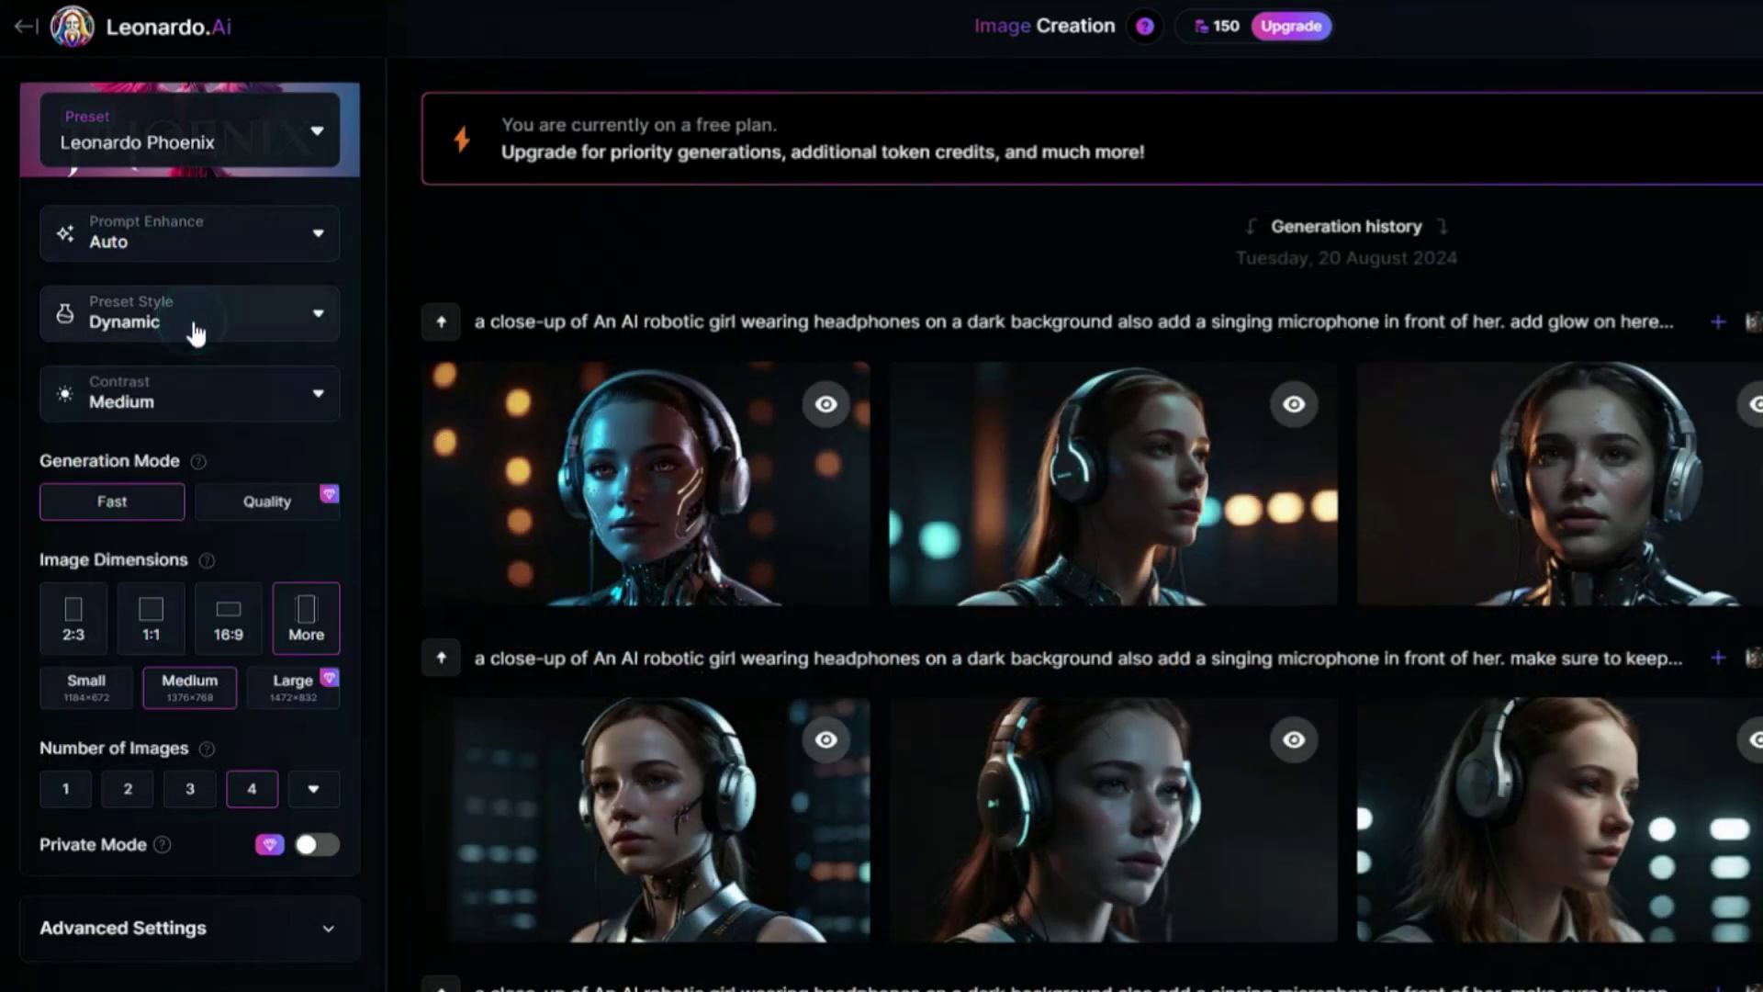
{"action": "left_click", "coordinate": [220, 404]}
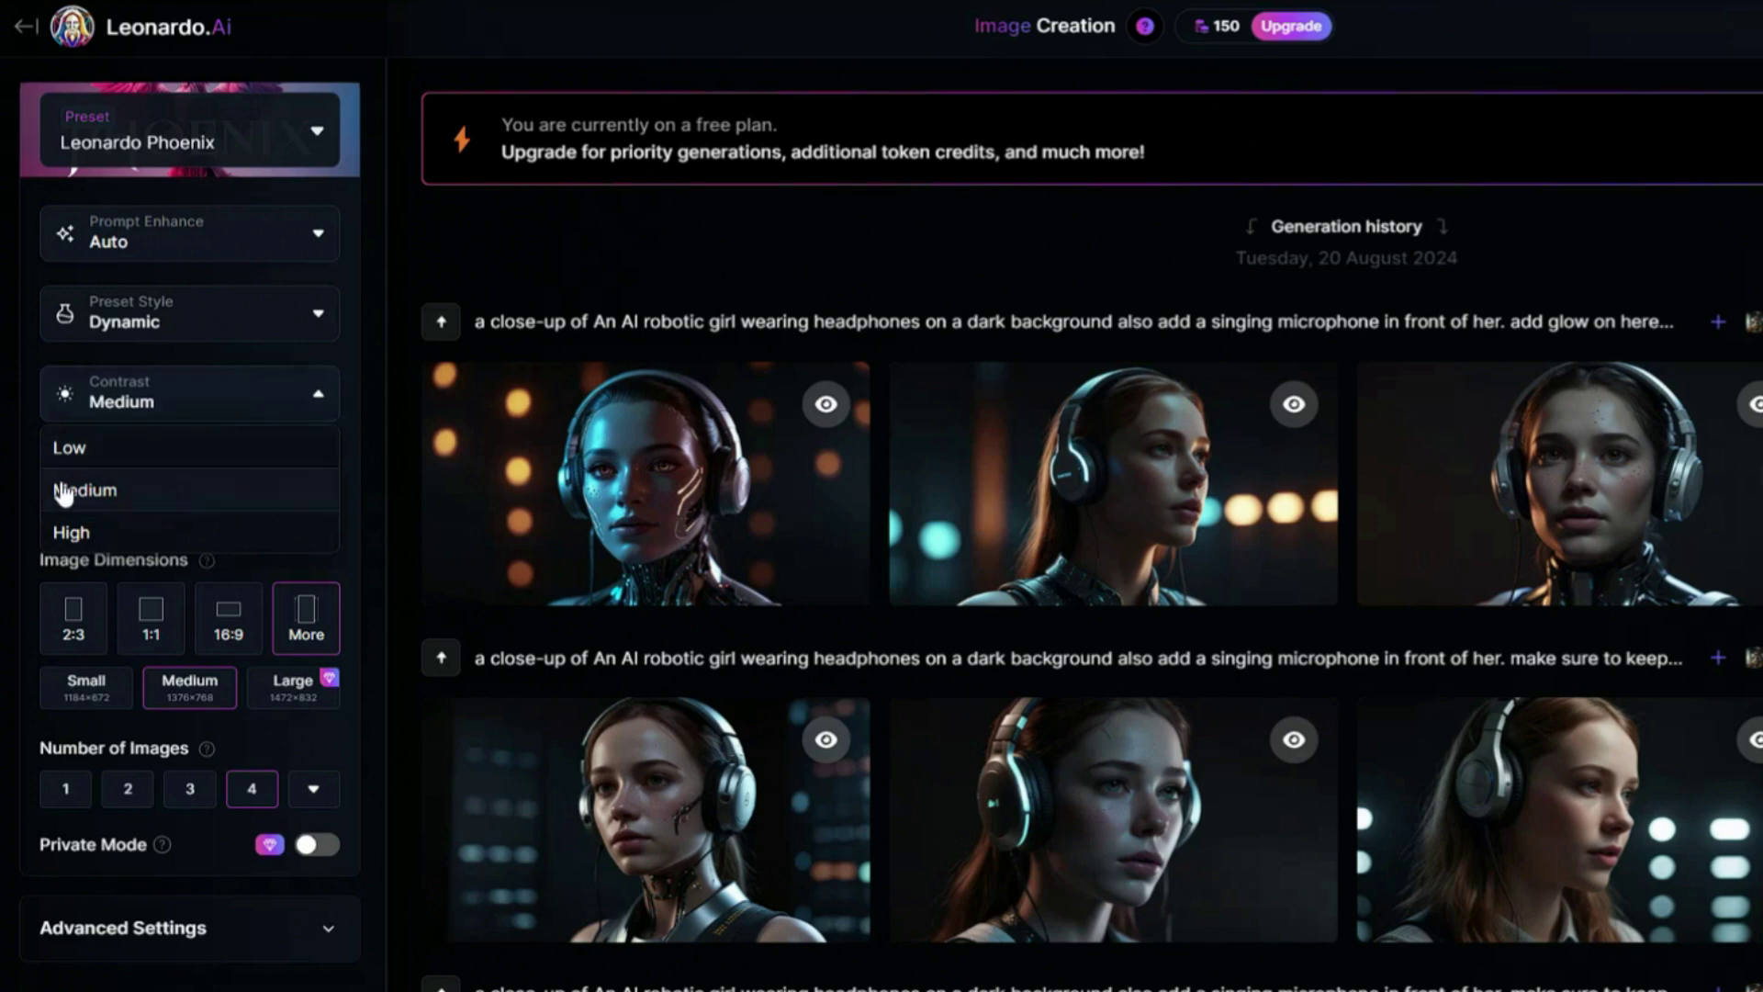
{"action": "left_click", "coordinate": [139, 481]}
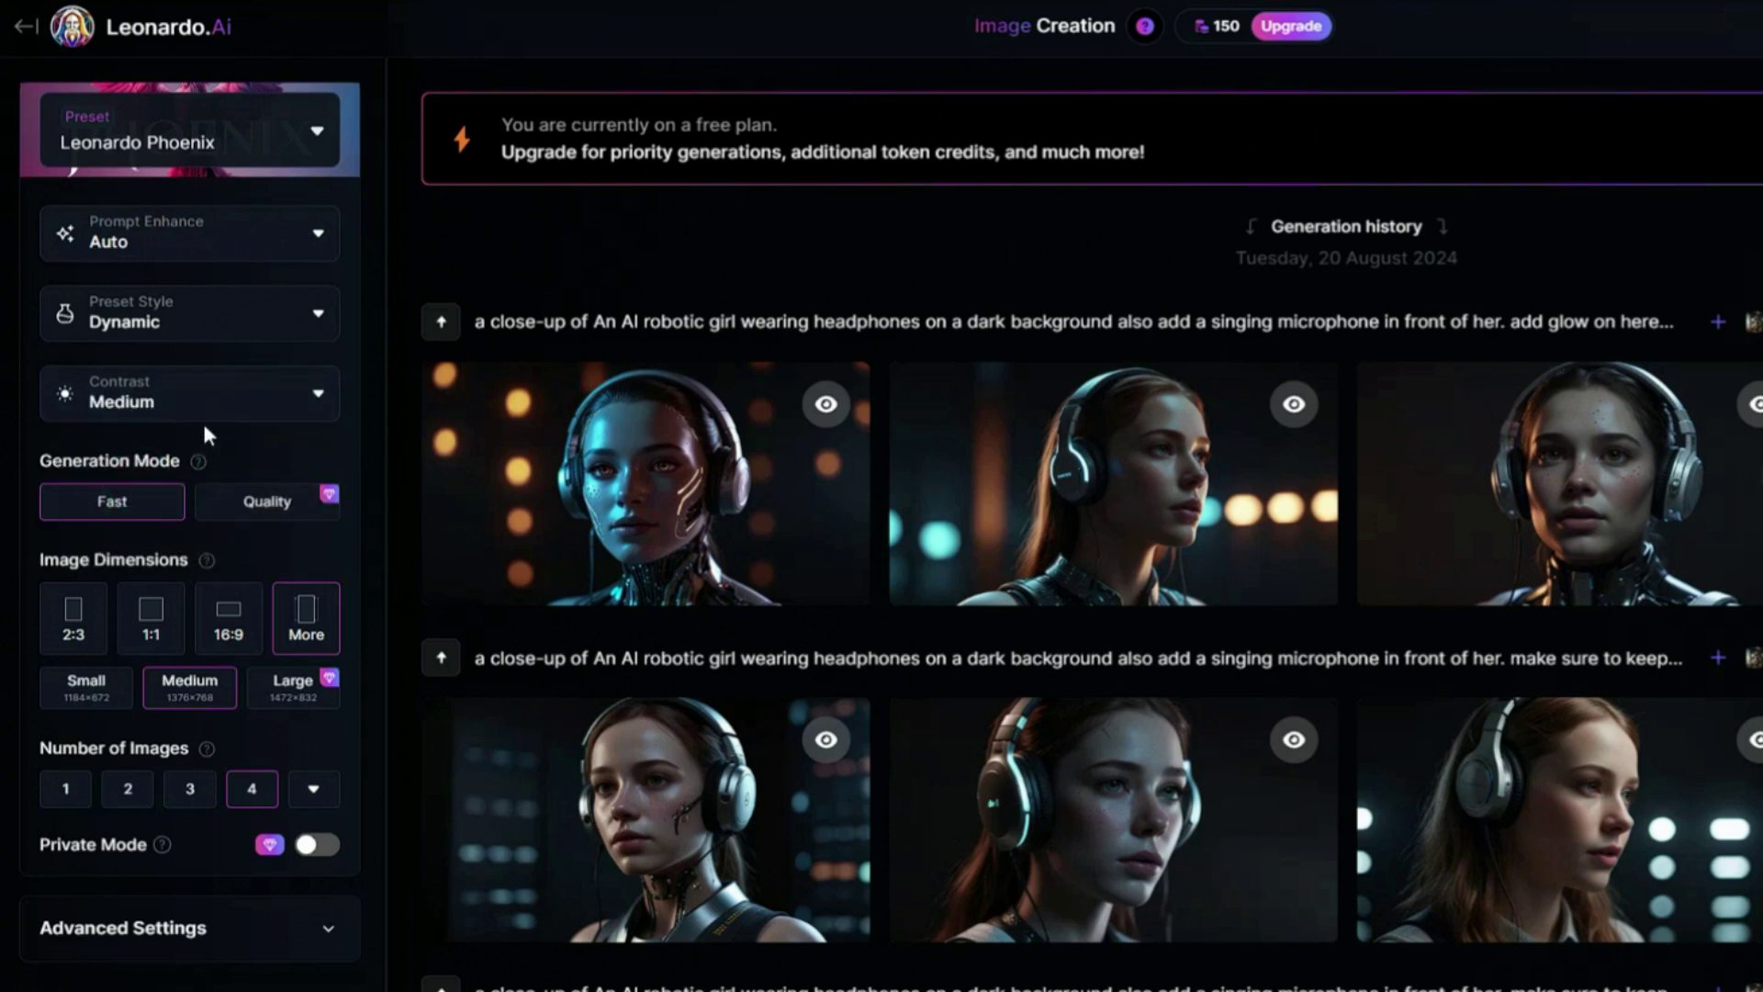
Use Fast generation mode with 16:9 image dimensions, and look through the Advanced Settings before collapsing them
{"action": "left_click", "coordinate": [134, 505]}
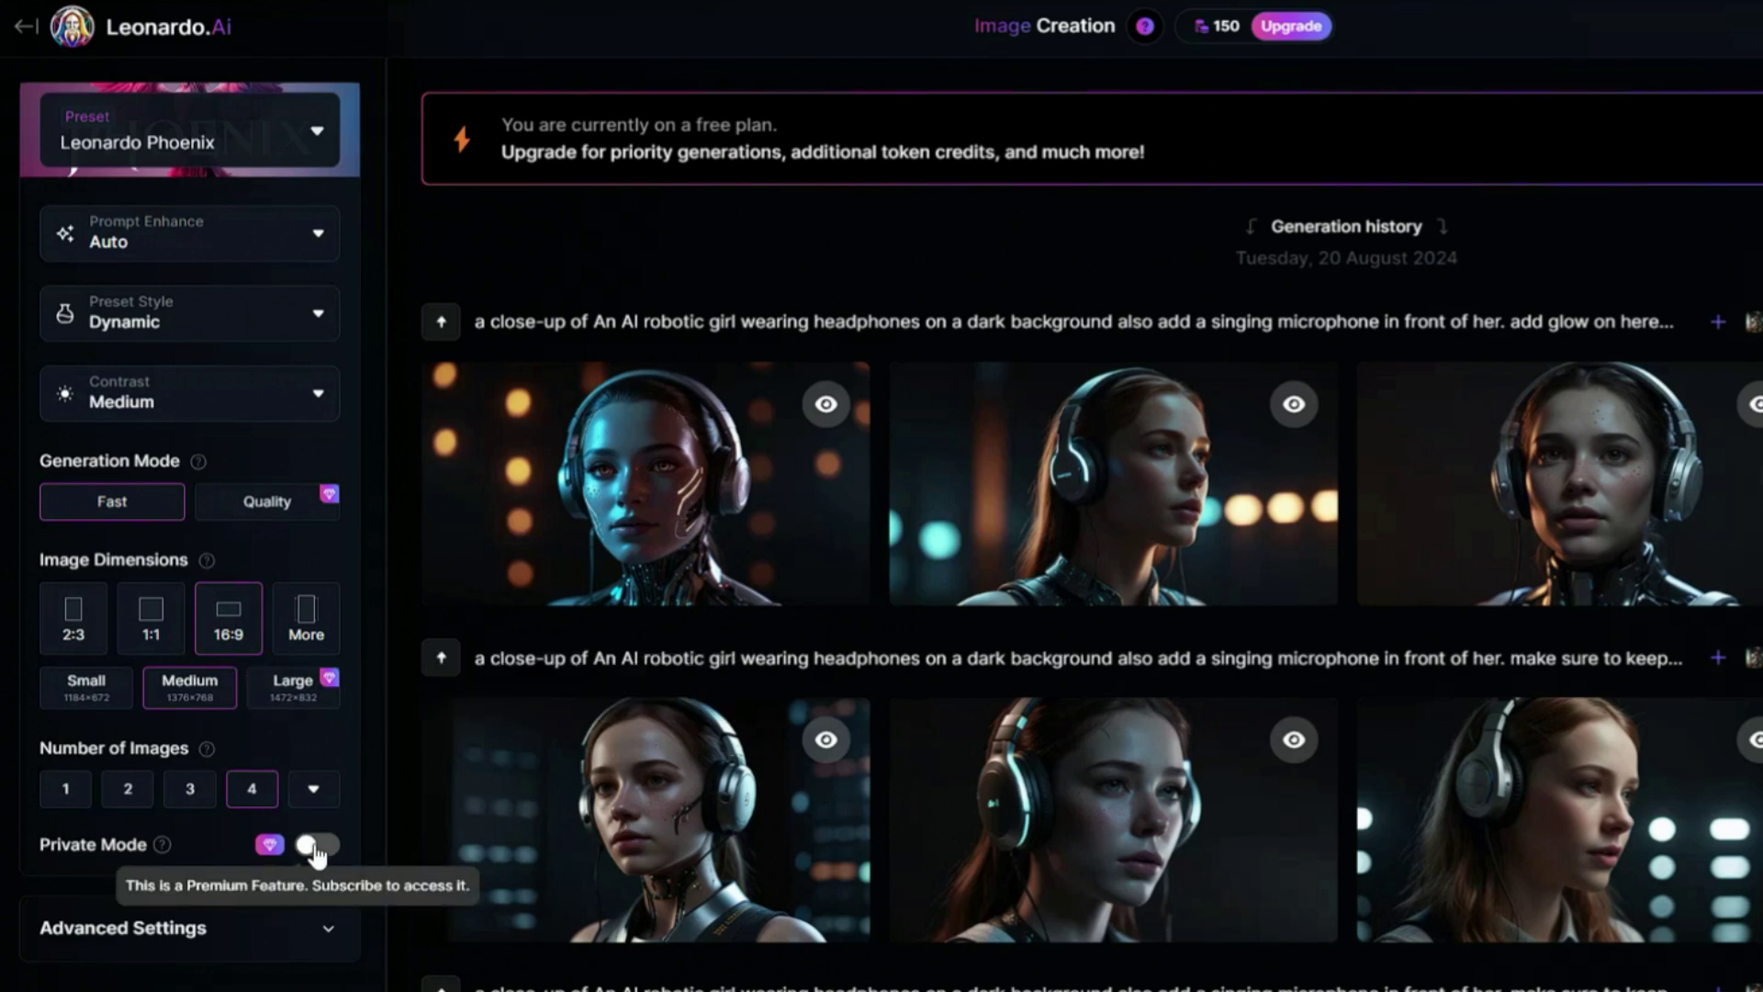
{"action": "scroll", "coordinate": [321, 859], "scroll_direction": "down", "scroll_amount": 4}
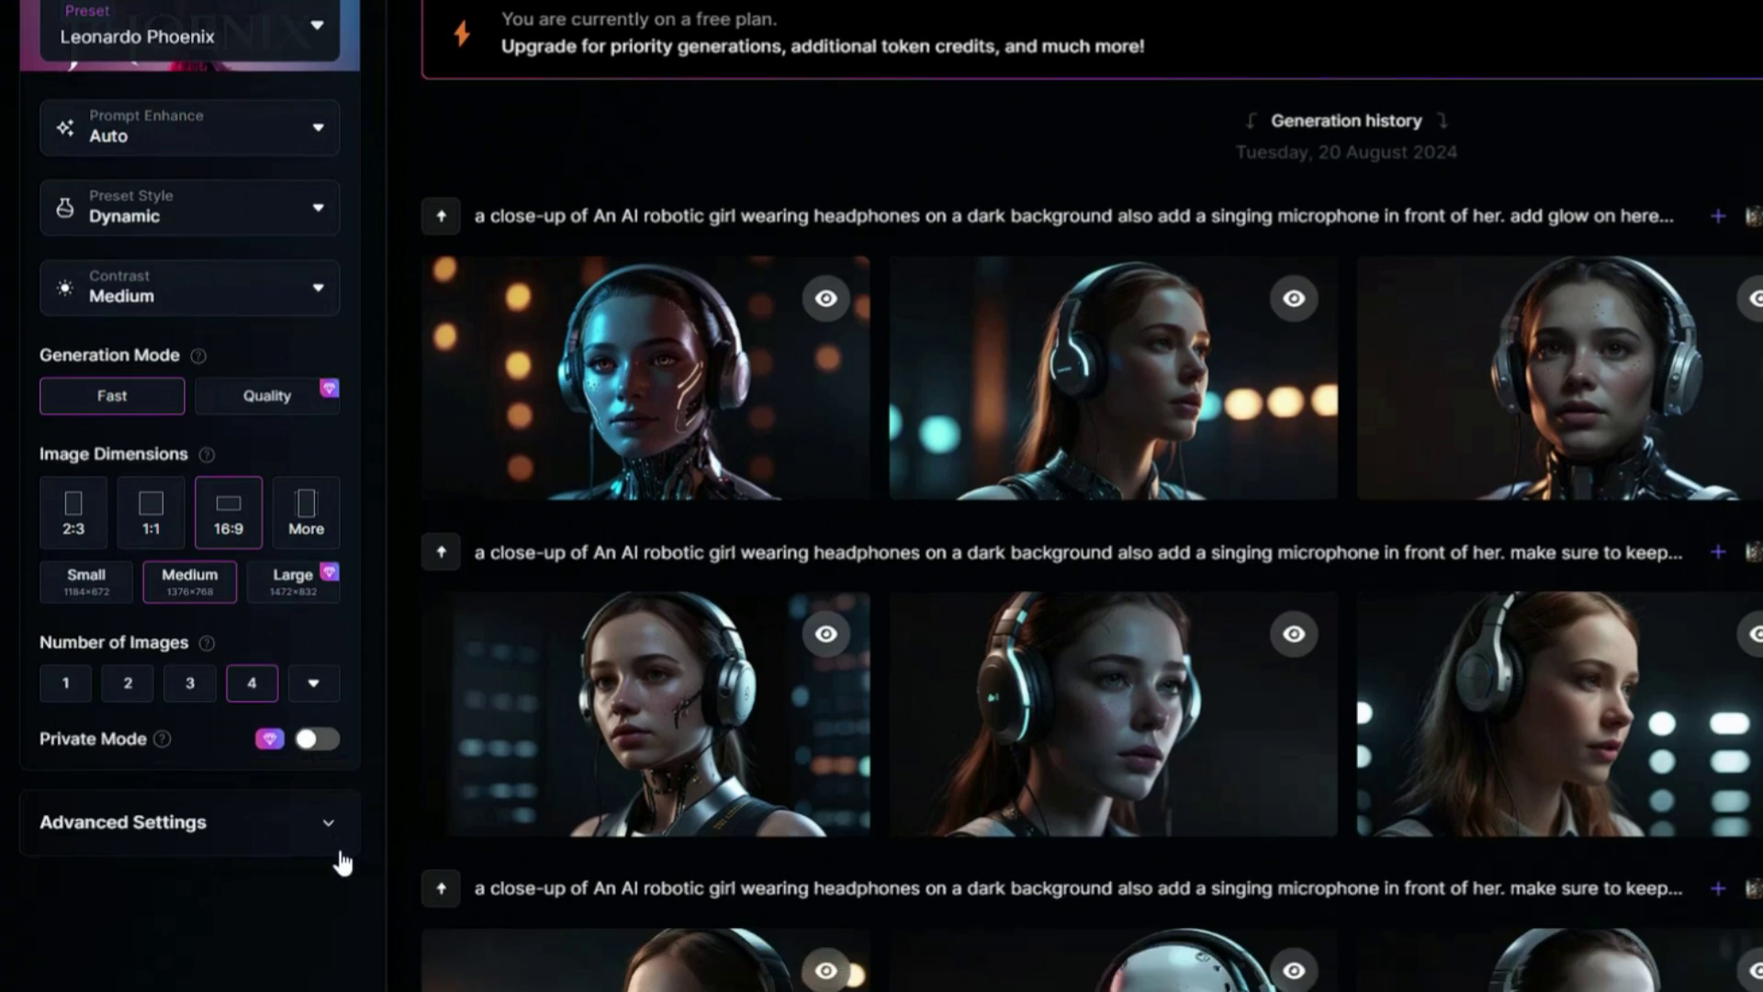
{"action": "left_click", "coordinate": [333, 725]}
{"action": "scroll", "coordinate": [330, 735], "scroll_direction": "down", "scroll_amount": 2}
{"action": "scroll", "coordinate": [329, 735], "scroll_direction": "down", "scroll_amount": 3}
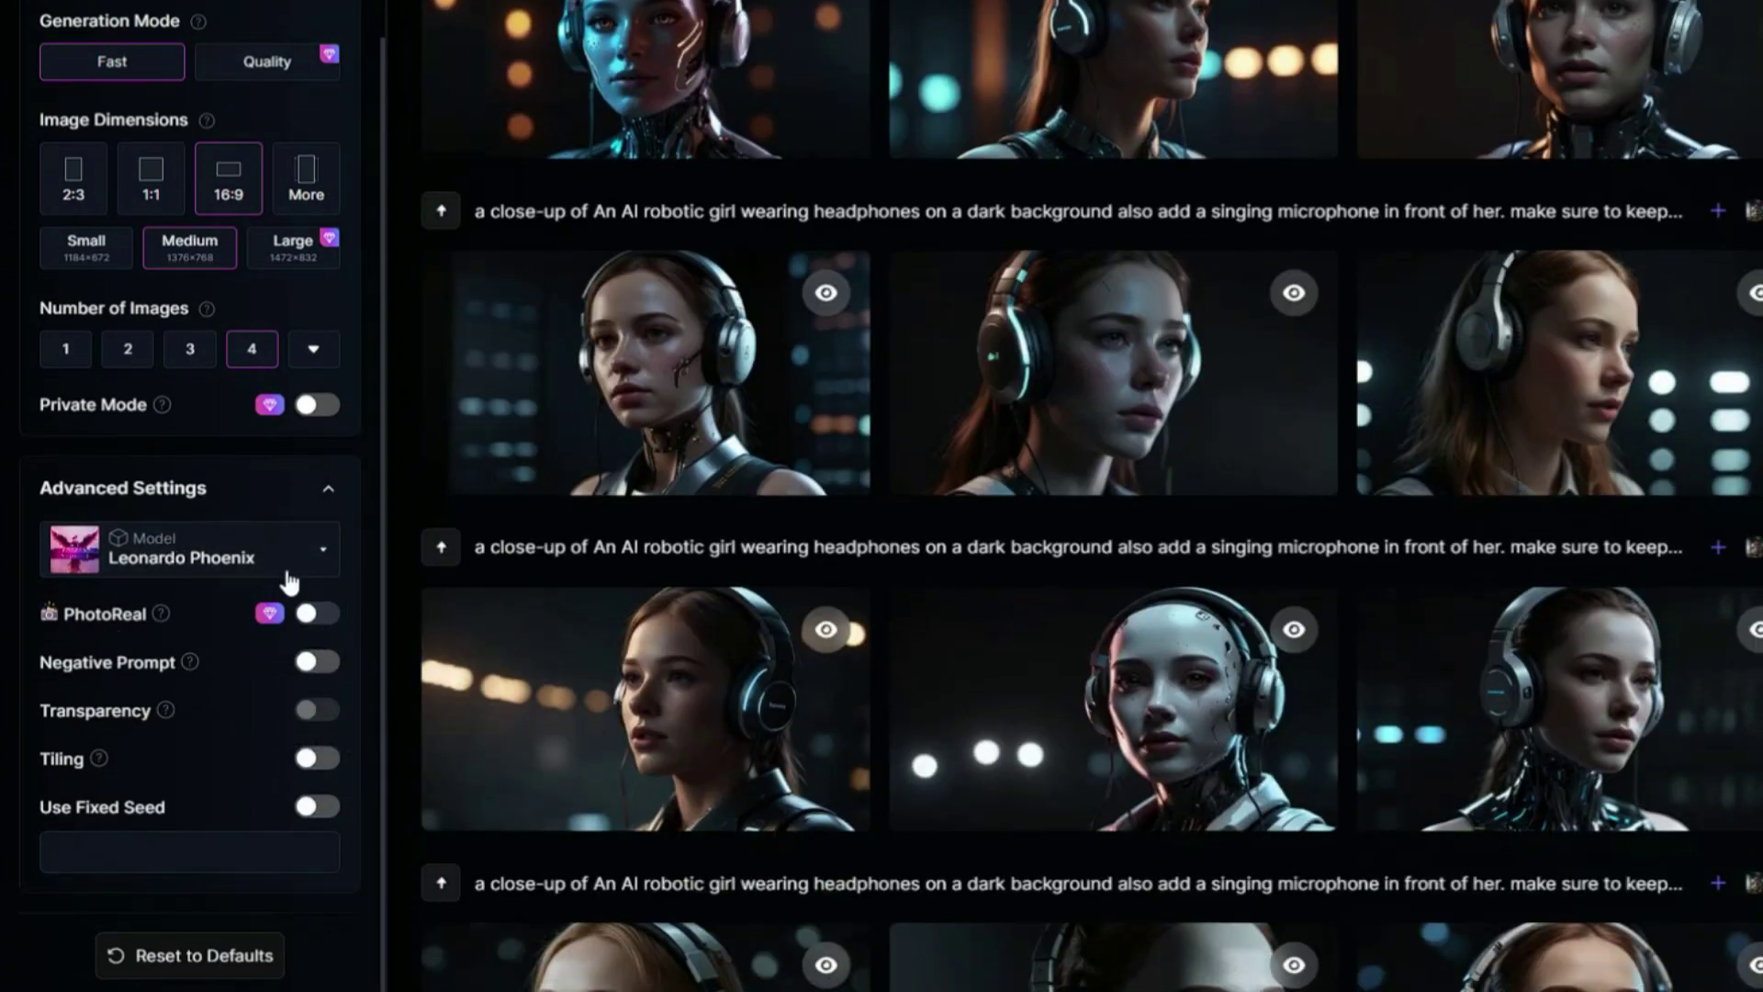
{"action": "left_click", "coordinate": [327, 487]}
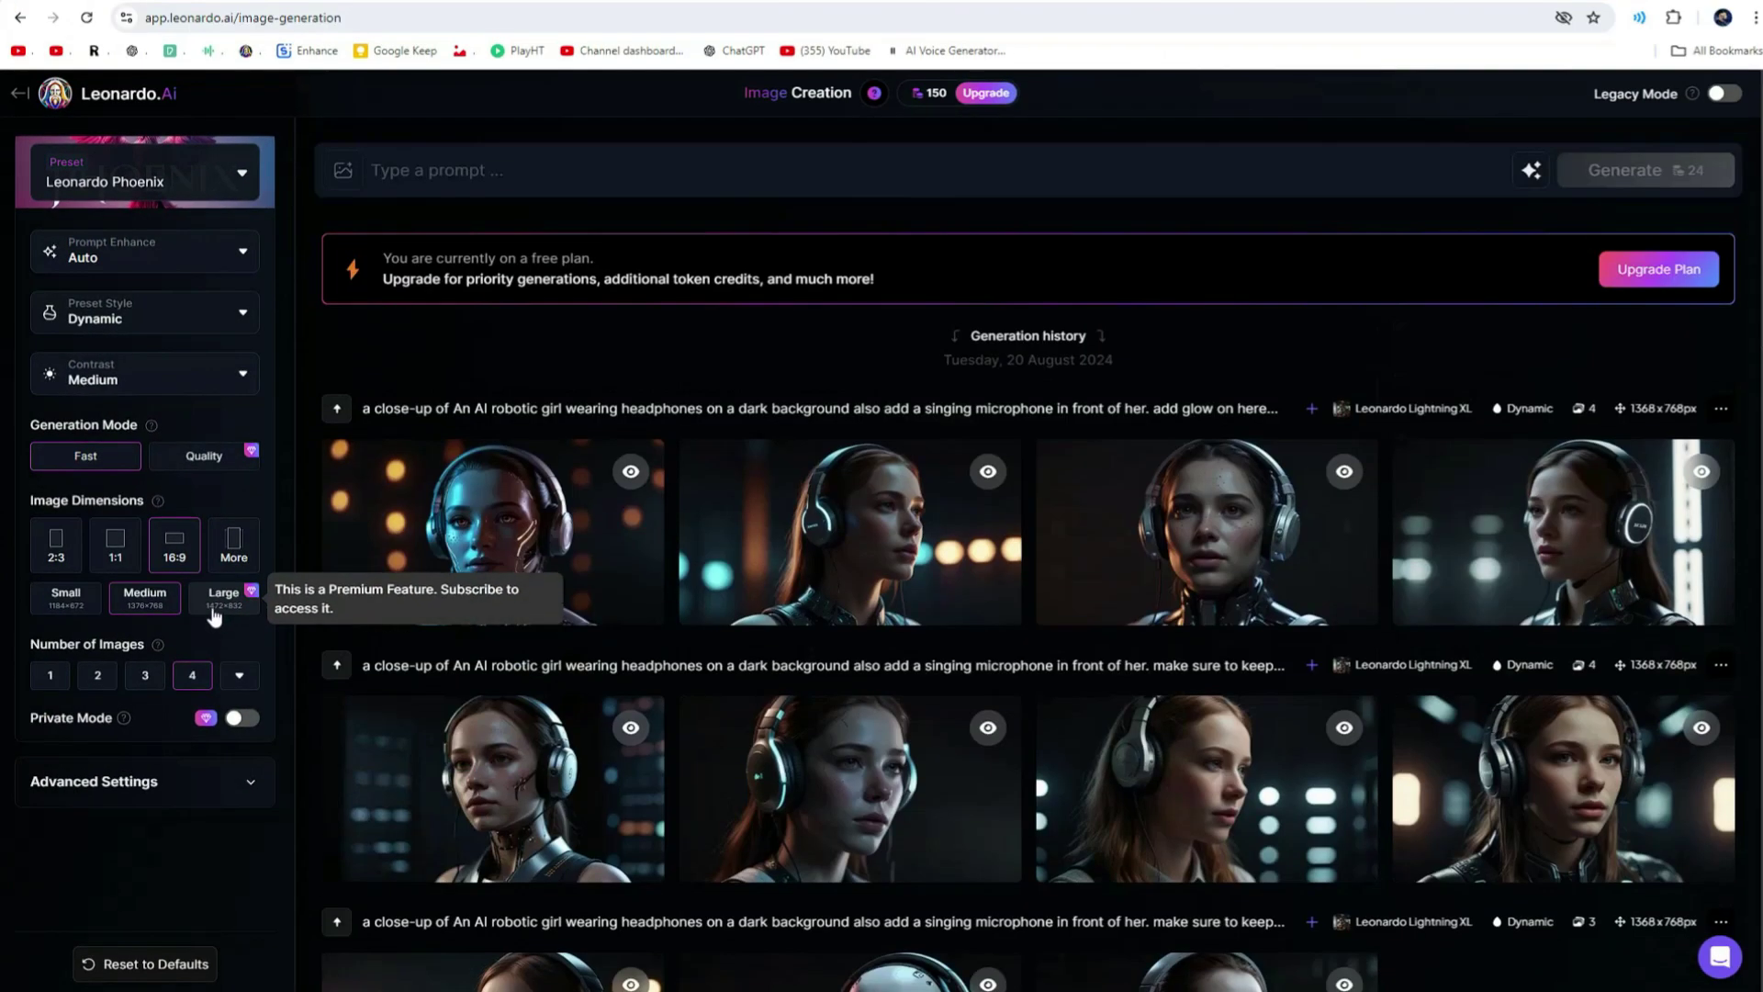
Generate images from the prompt "A serene beach at sunset, with waves gently lapping the shore and vibrant orange skies."
{"action": "left_click", "coordinate": [430, 170]}
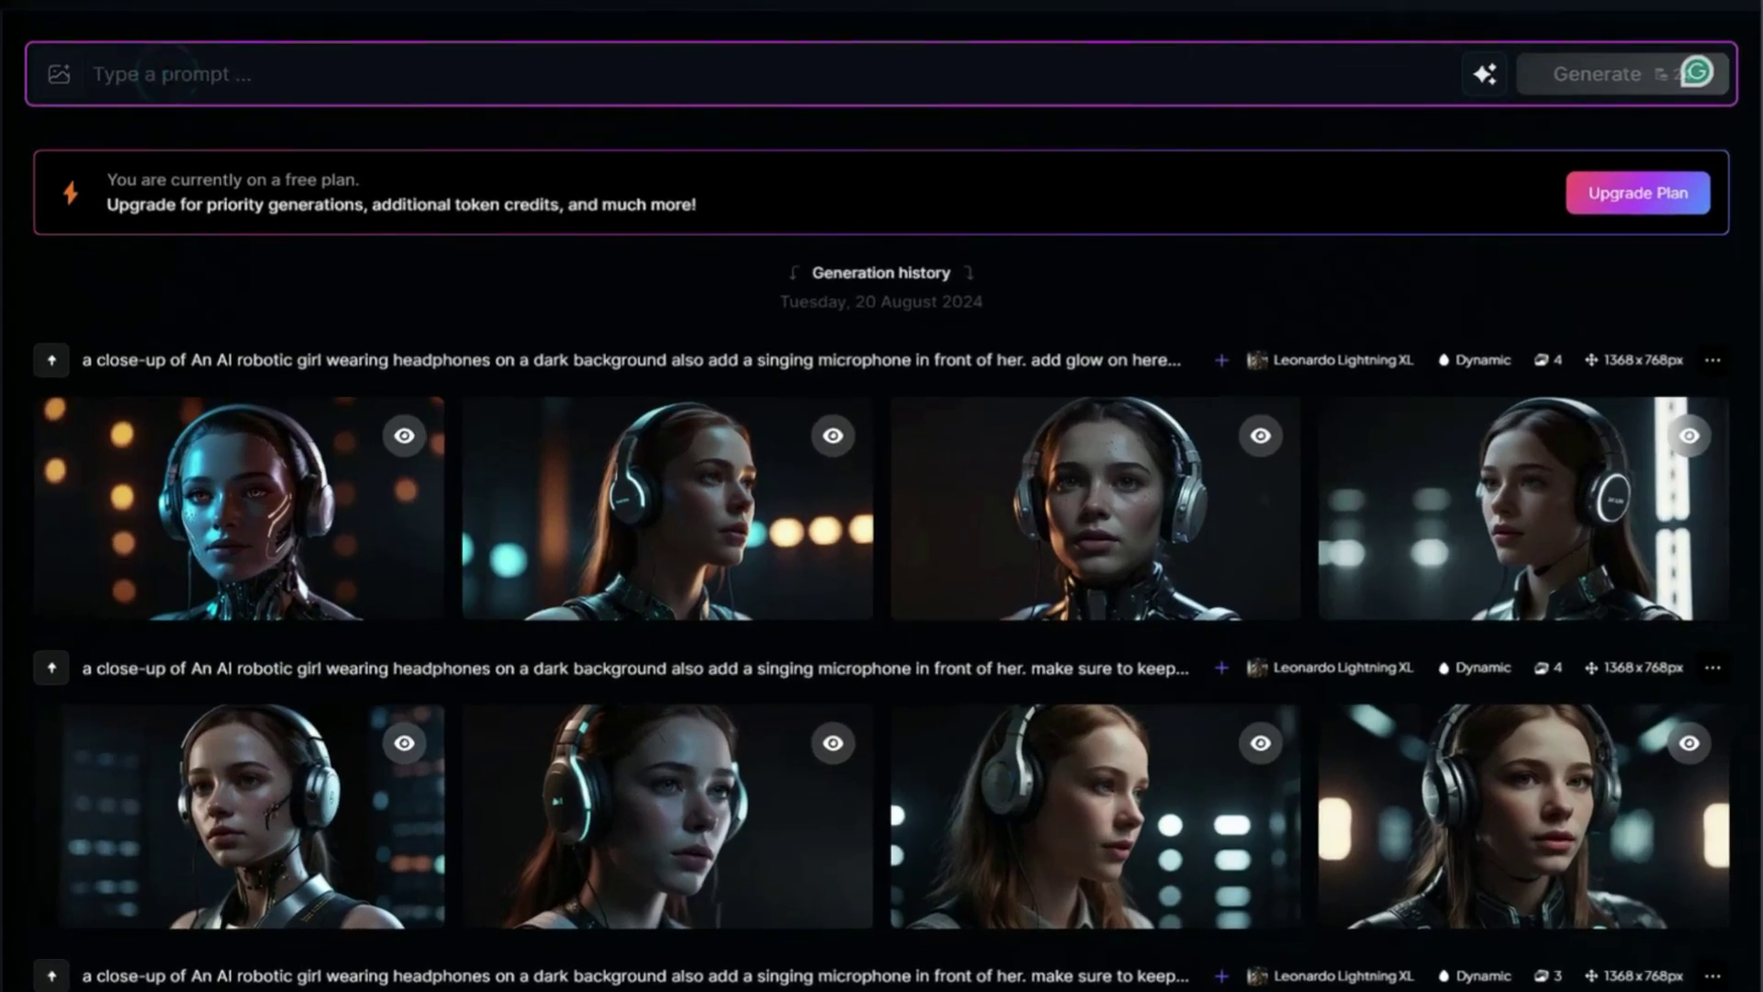
{"action": "type", "text": "A serene beach at sunset, with waves gently lapping the shore and vibrant orange skies."}
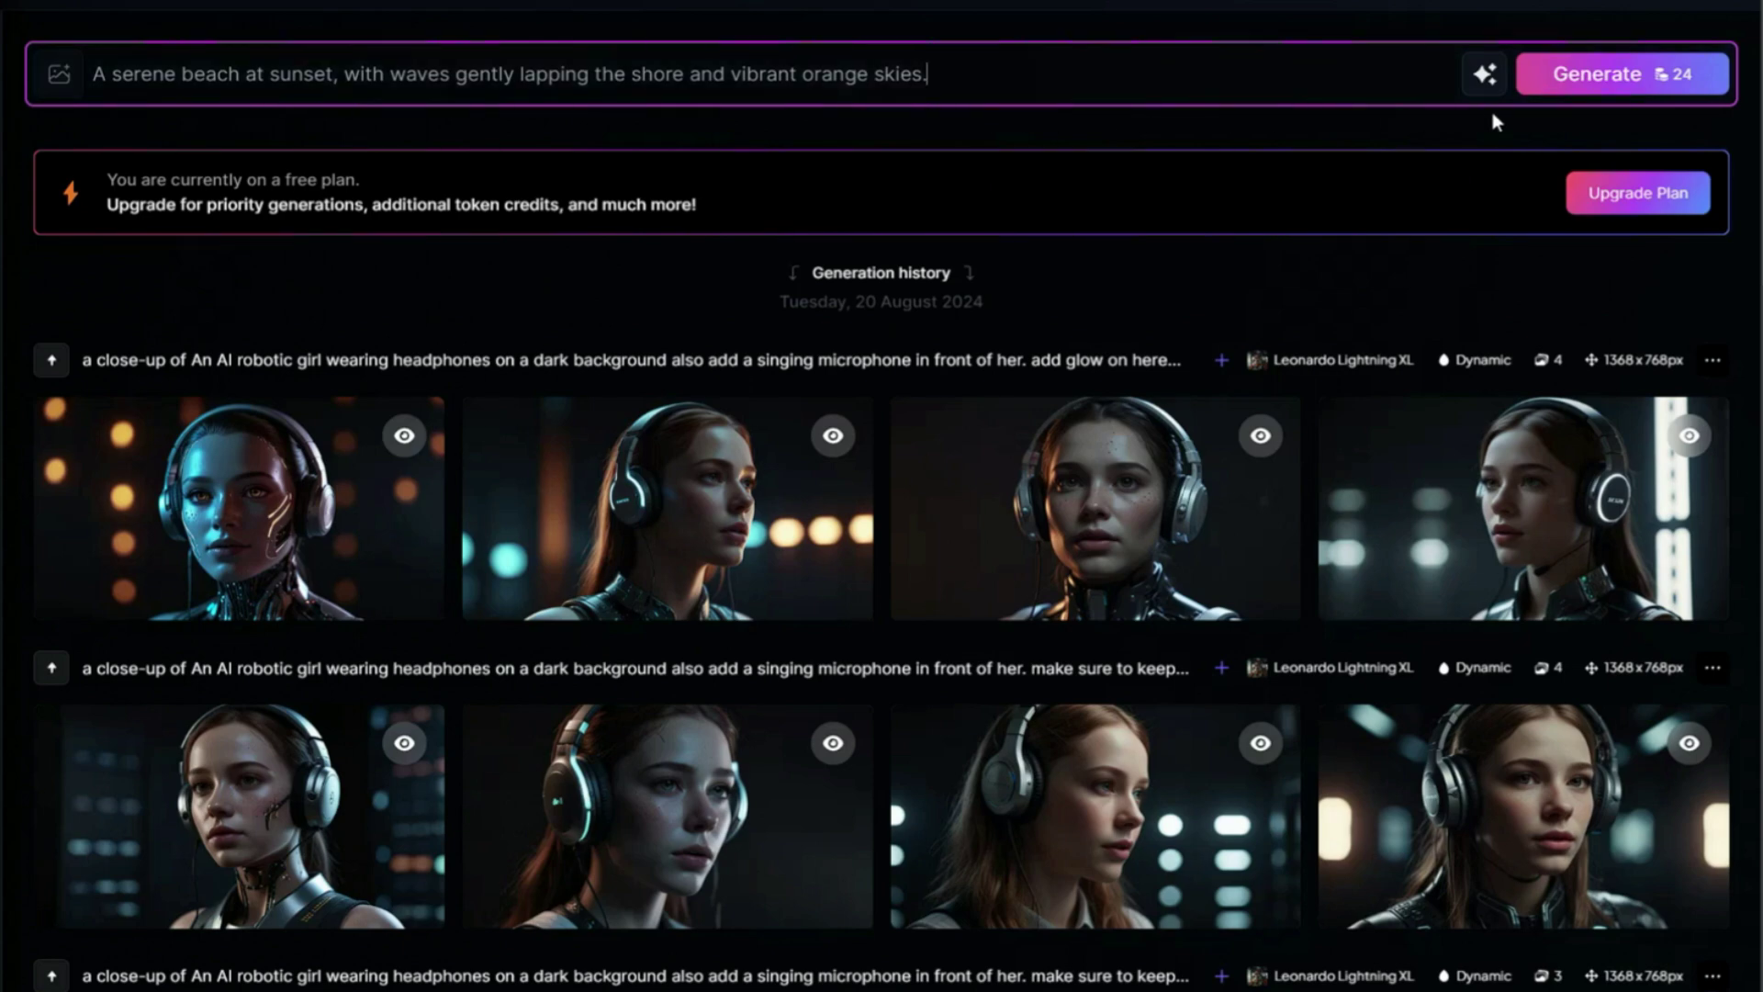
{"action": "left_click", "coordinate": [1588, 74]}
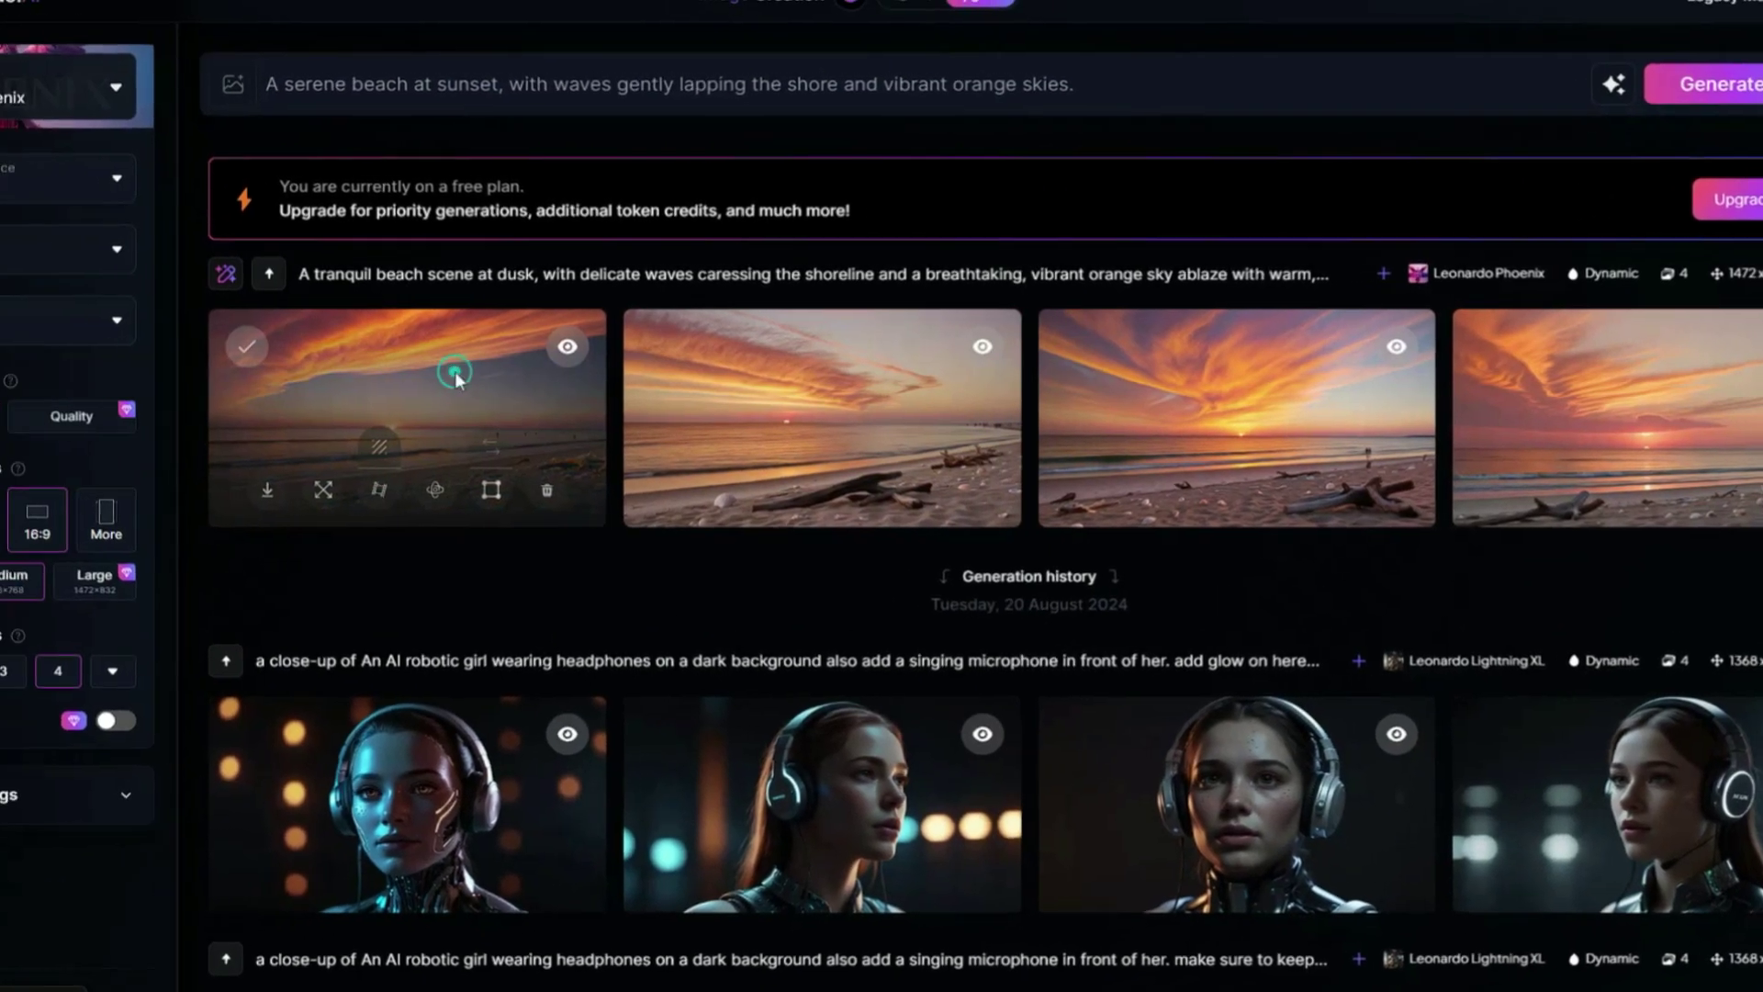
View the generated beach sunset images enlarged one after another, and close the viewer
{"action": "left_click", "coordinate": [349, 377]}
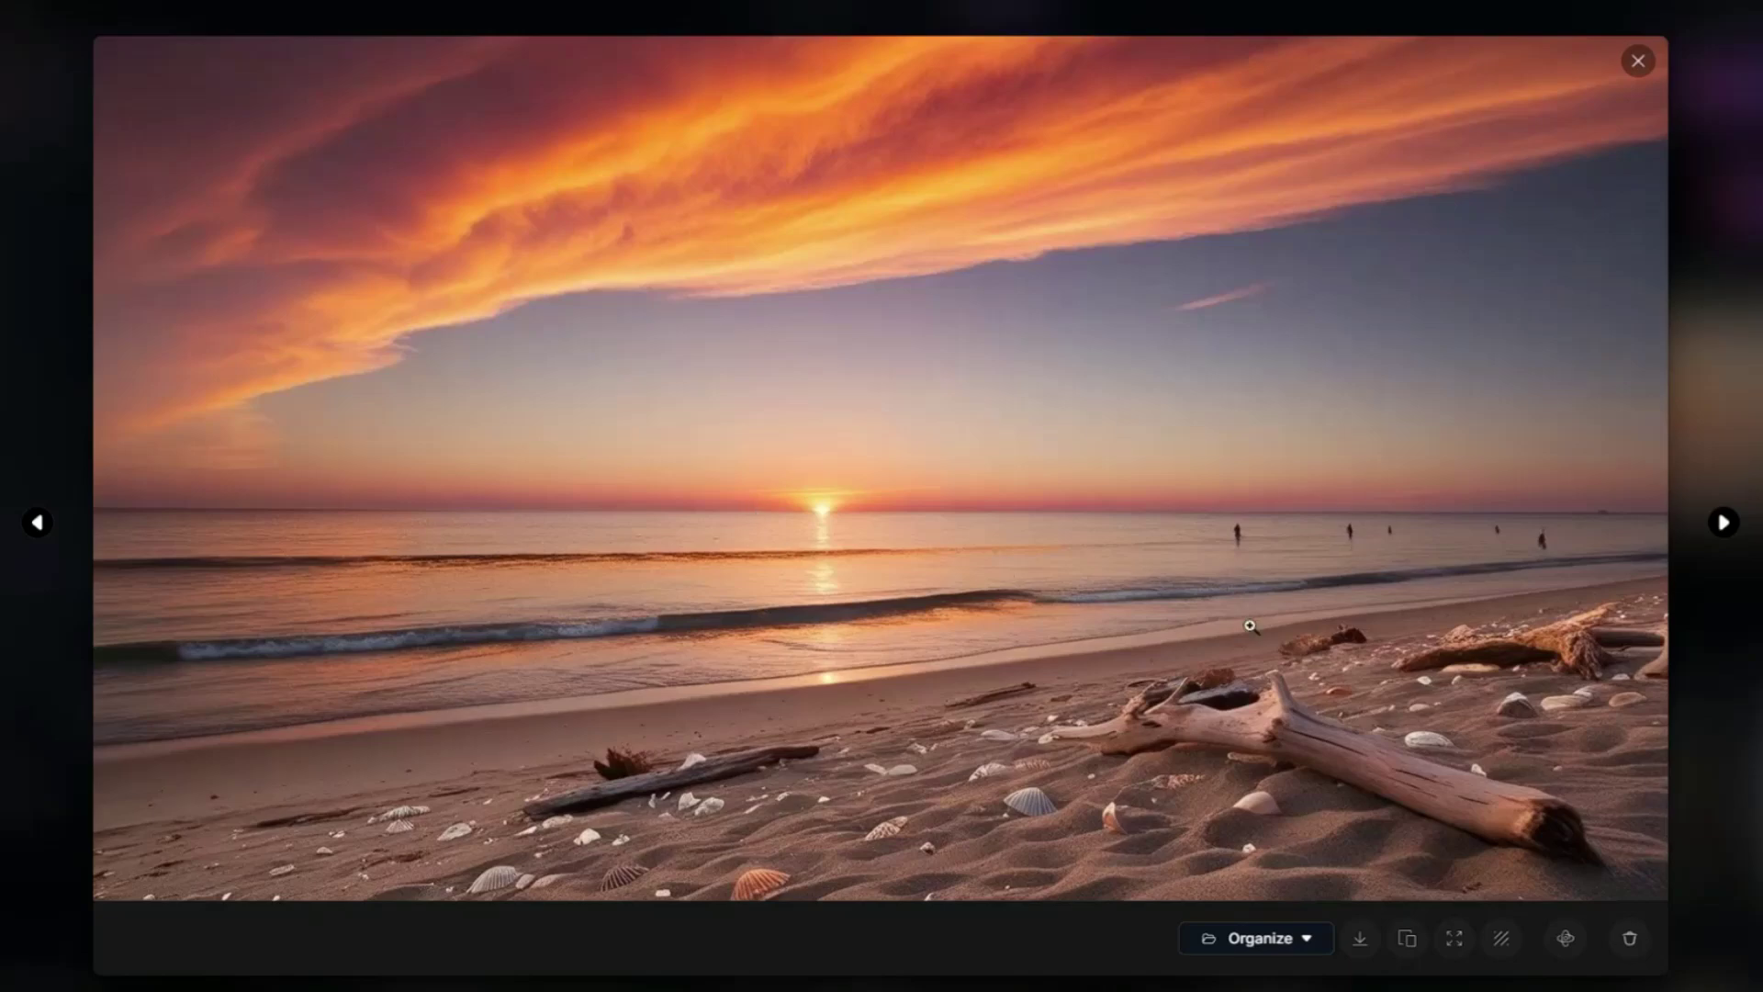
{"action": "left_click", "coordinate": [1724, 523]}
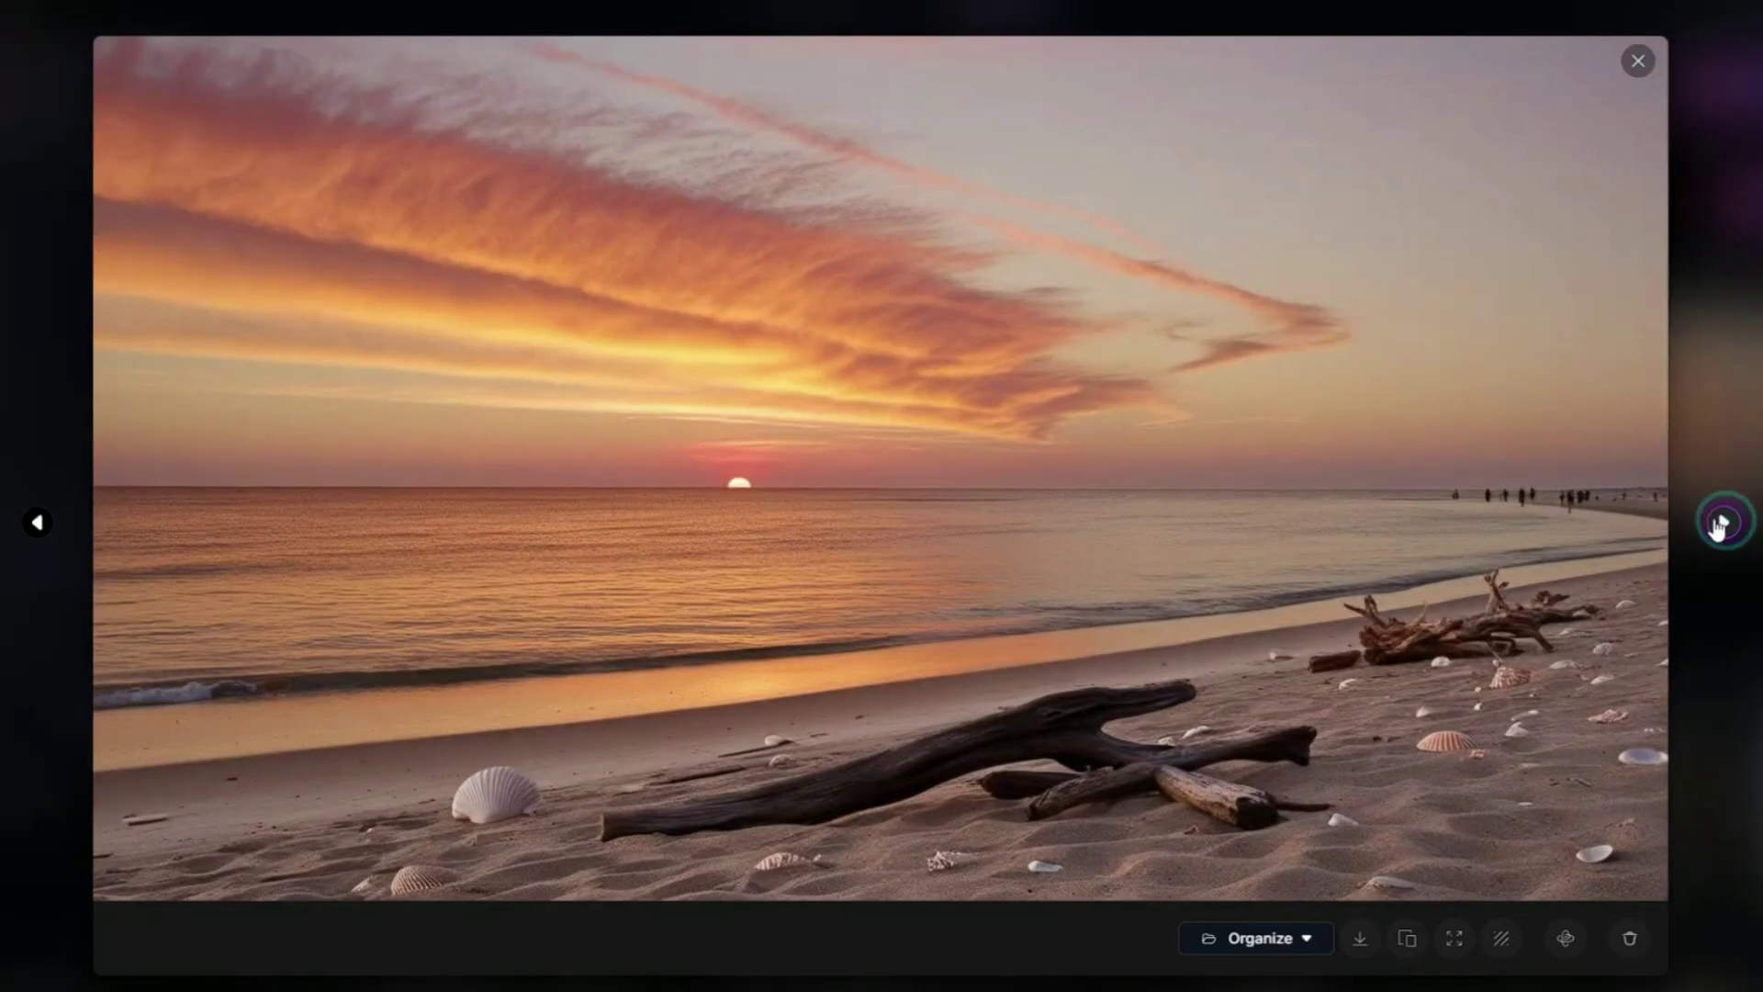
{"action": "left_click", "coordinate": [1724, 523]}
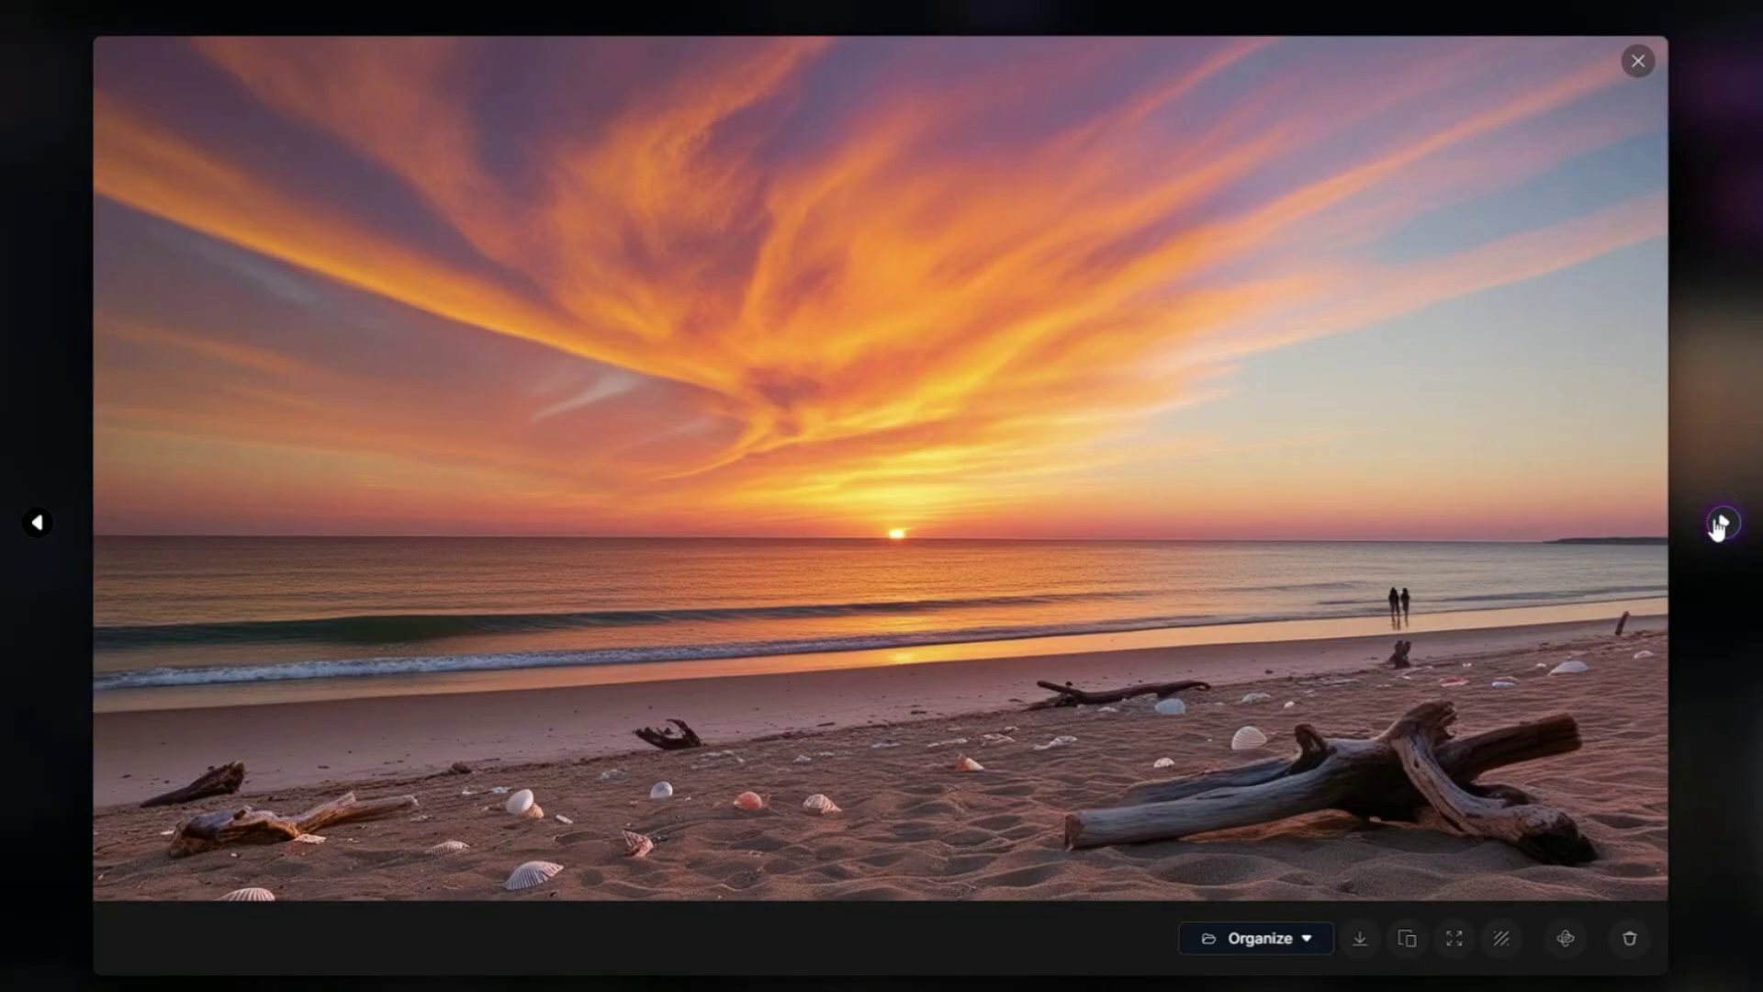
{"action": "left_click", "coordinate": [1722, 523]}
{"action": "key", "text": "Escape"}
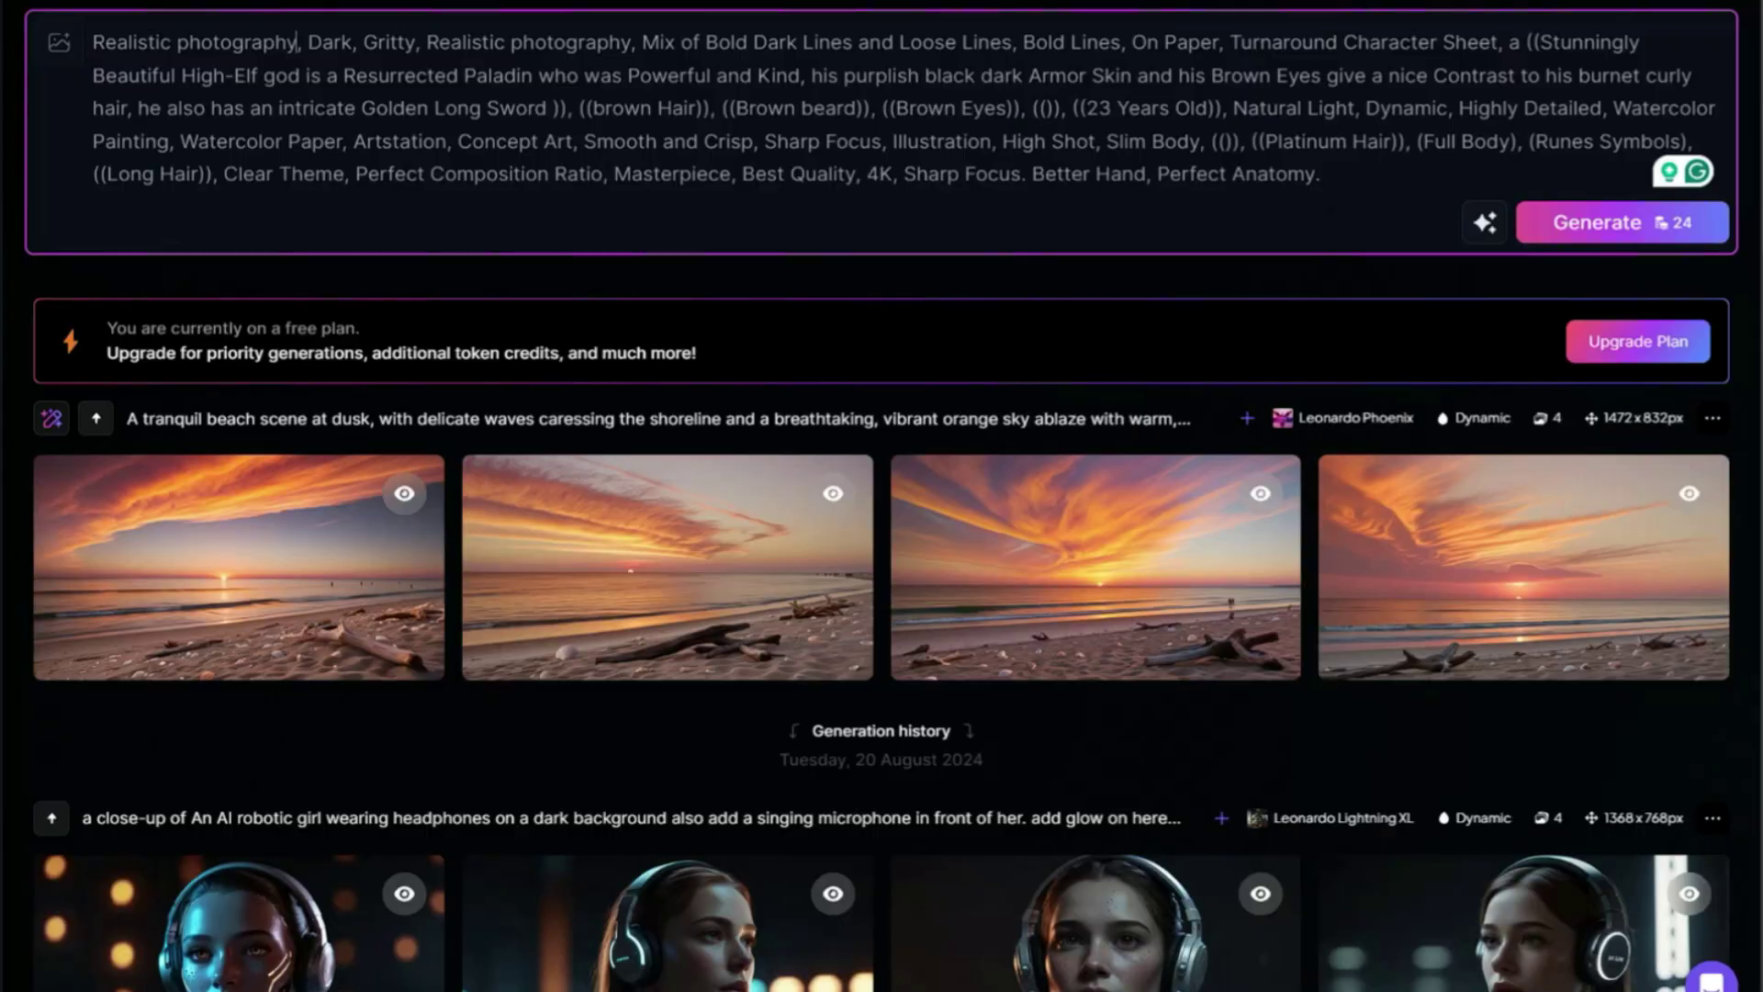
Generate images from the "Realistic photography, Dark, Gritty" High-Elf paladin prompt with Leonardo Phoenix, and view the results enlarged
{"action": "left_click", "coordinate": [1598, 225]}
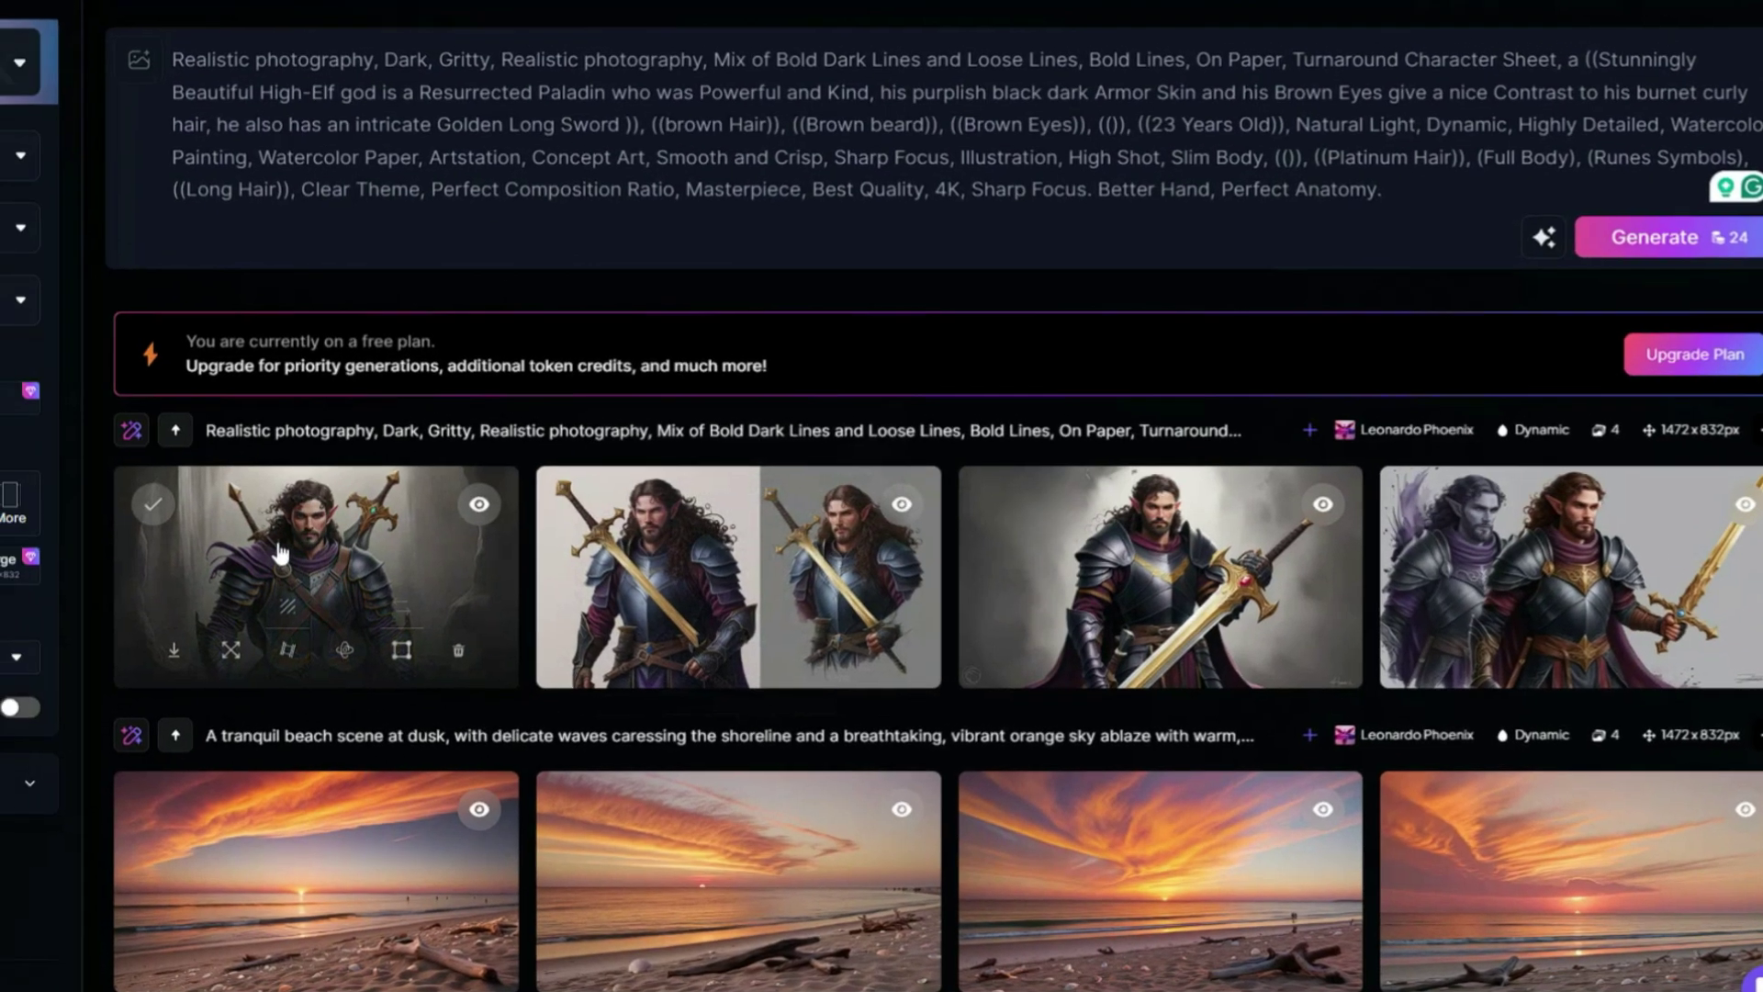
{"action": "left_click", "coordinate": [303, 633]}
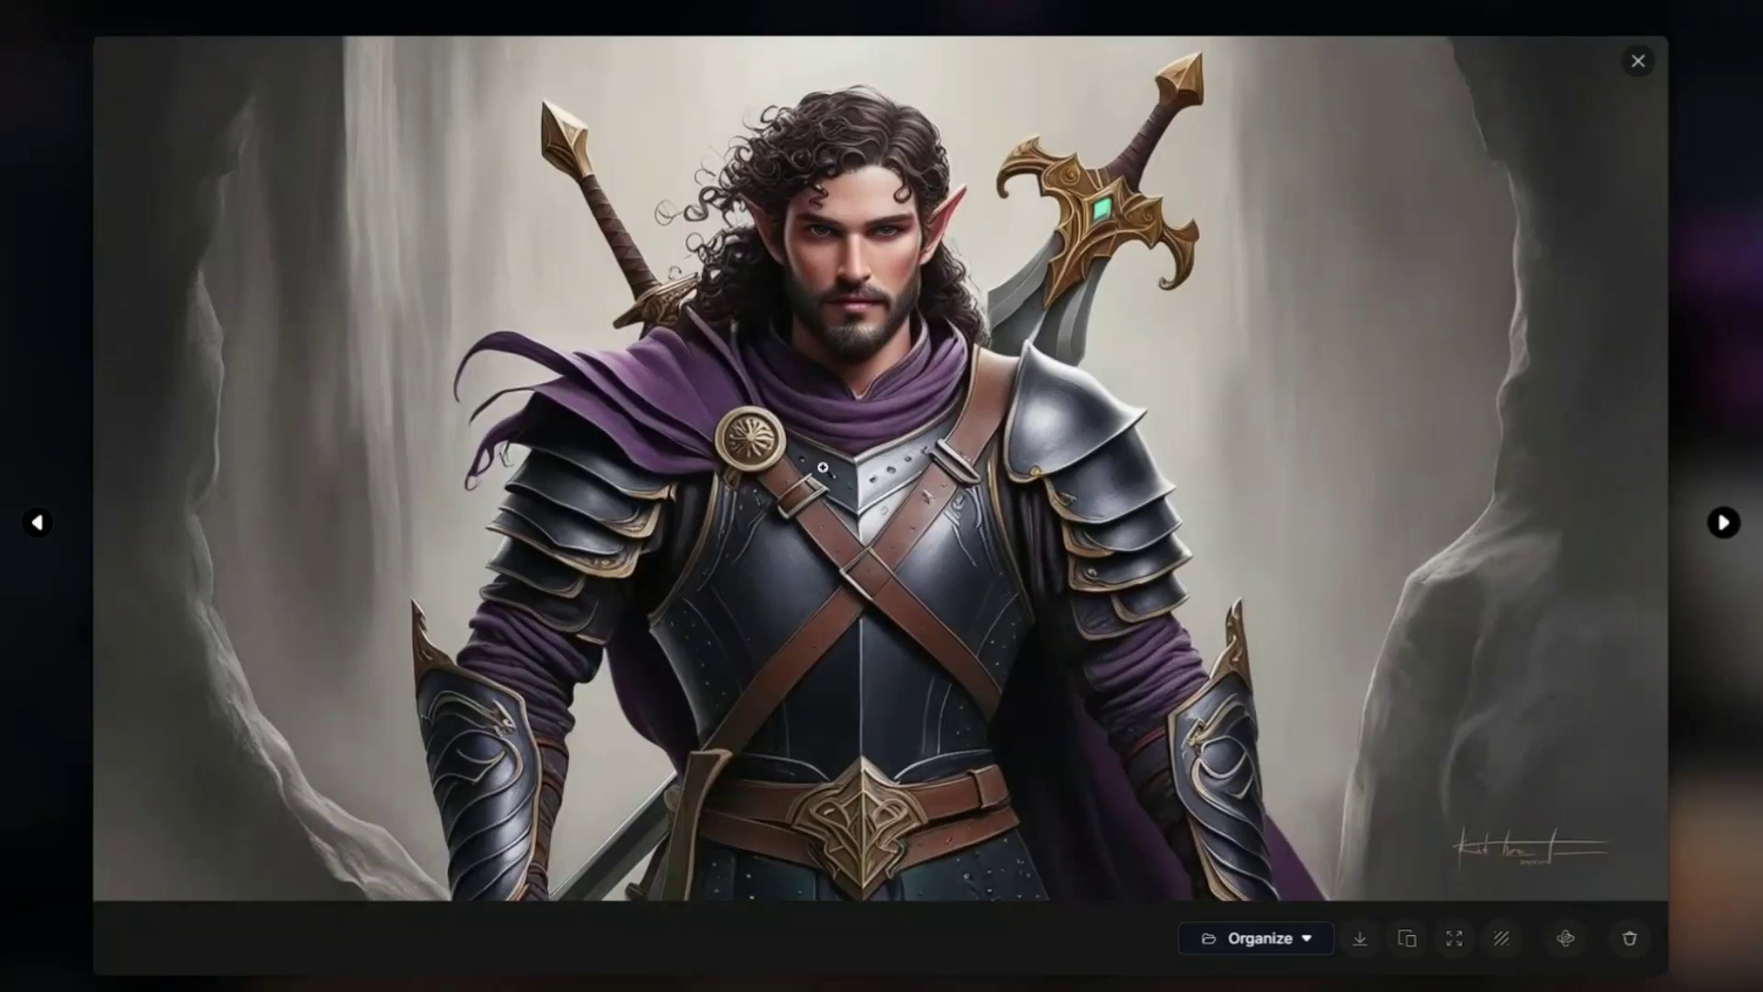
{"action": "left_click", "coordinate": [1725, 537]}
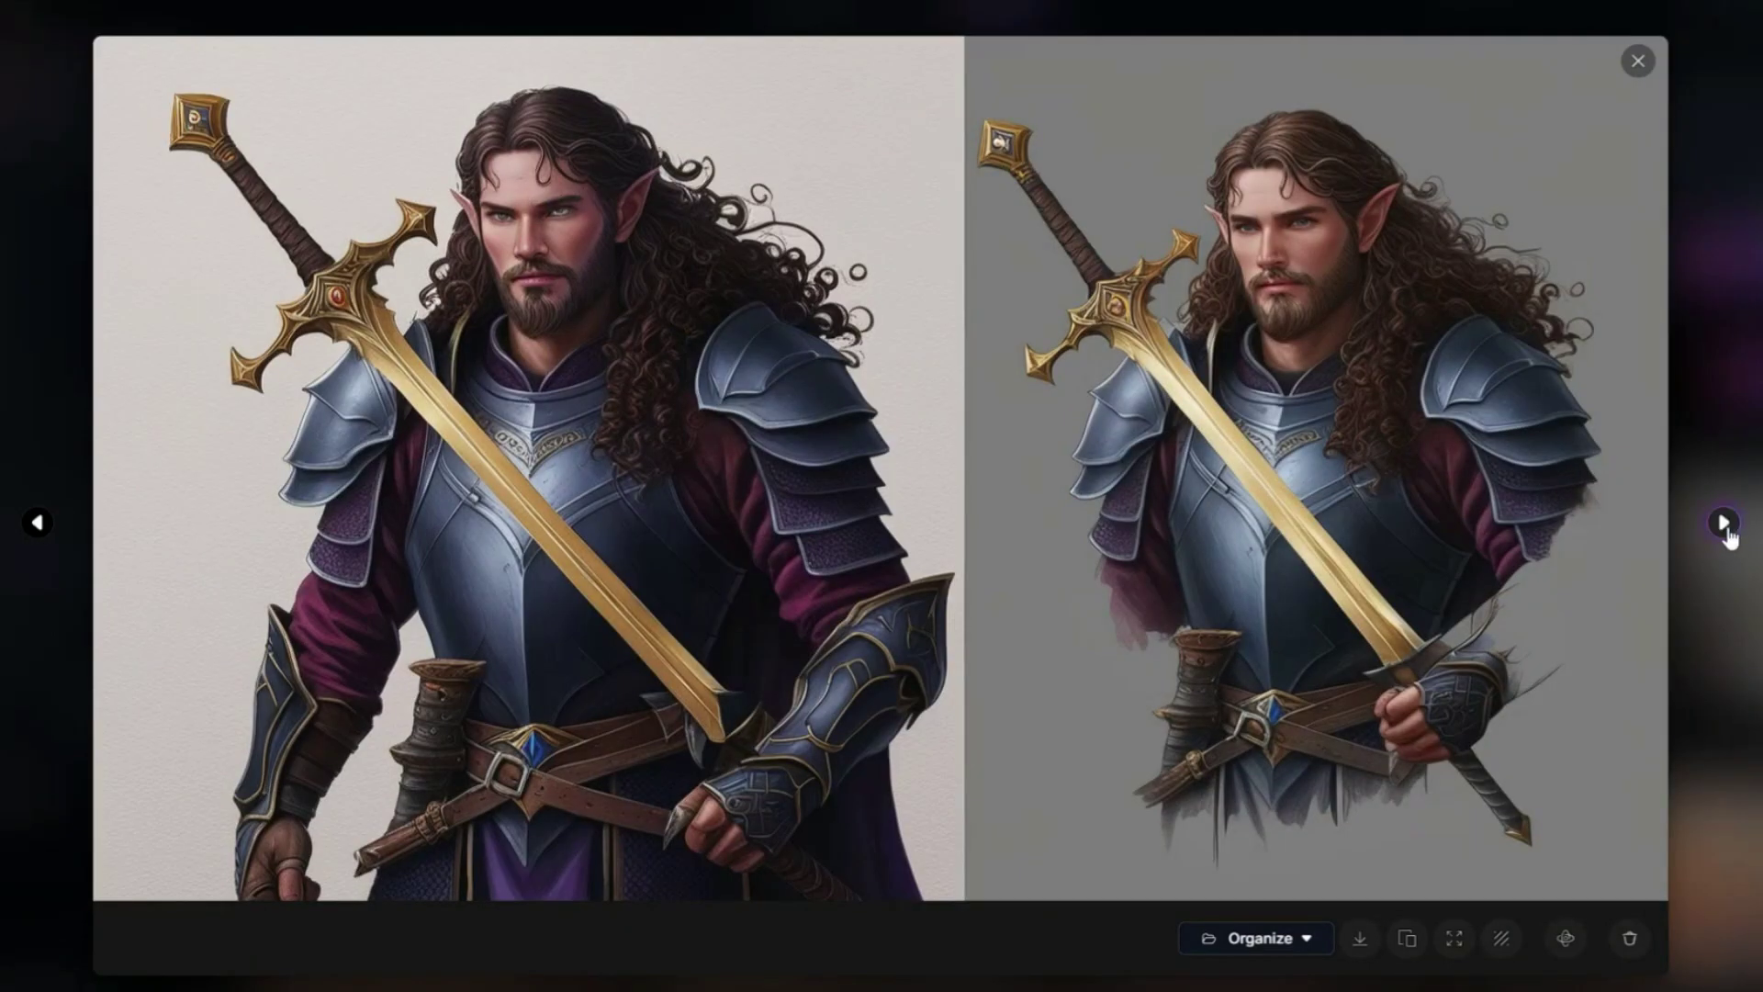
{"action": "left_click", "coordinate": [1727, 534]}
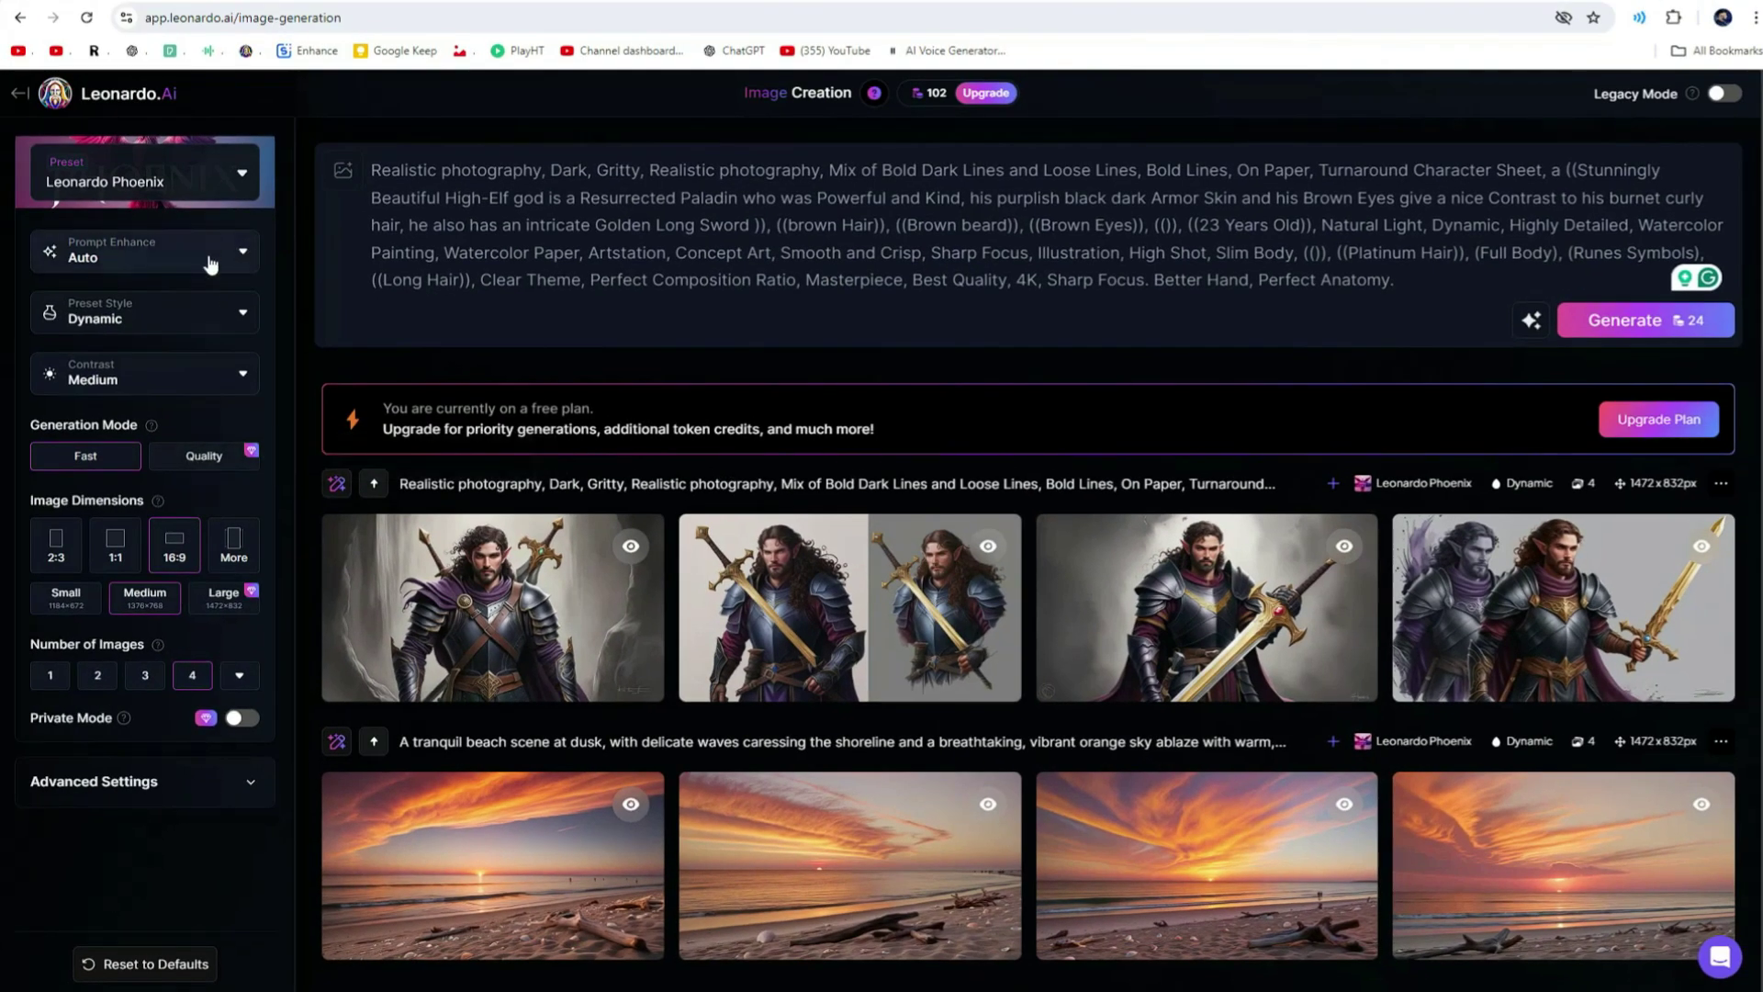
Switch the preset to Leonardo Lightning and generate images from the same High-Elf paladin prompt
{"action": "left_click", "coordinate": [221, 183]}
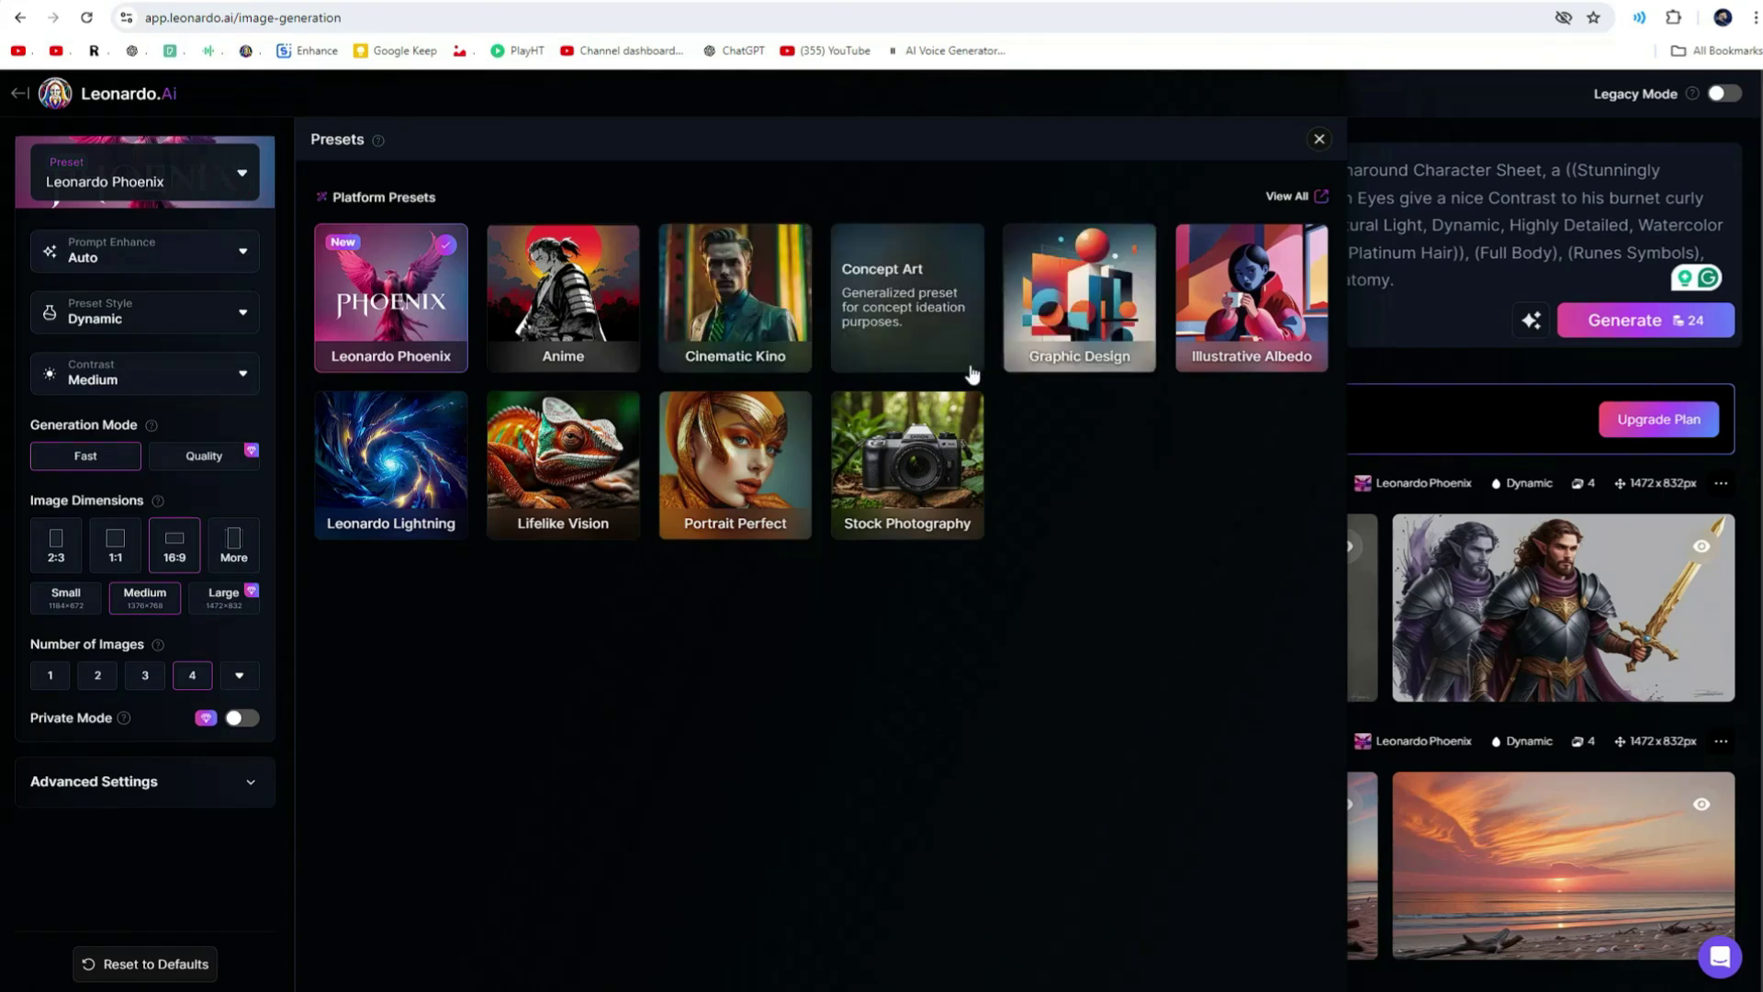
{"action": "left_click", "coordinate": [380, 476]}
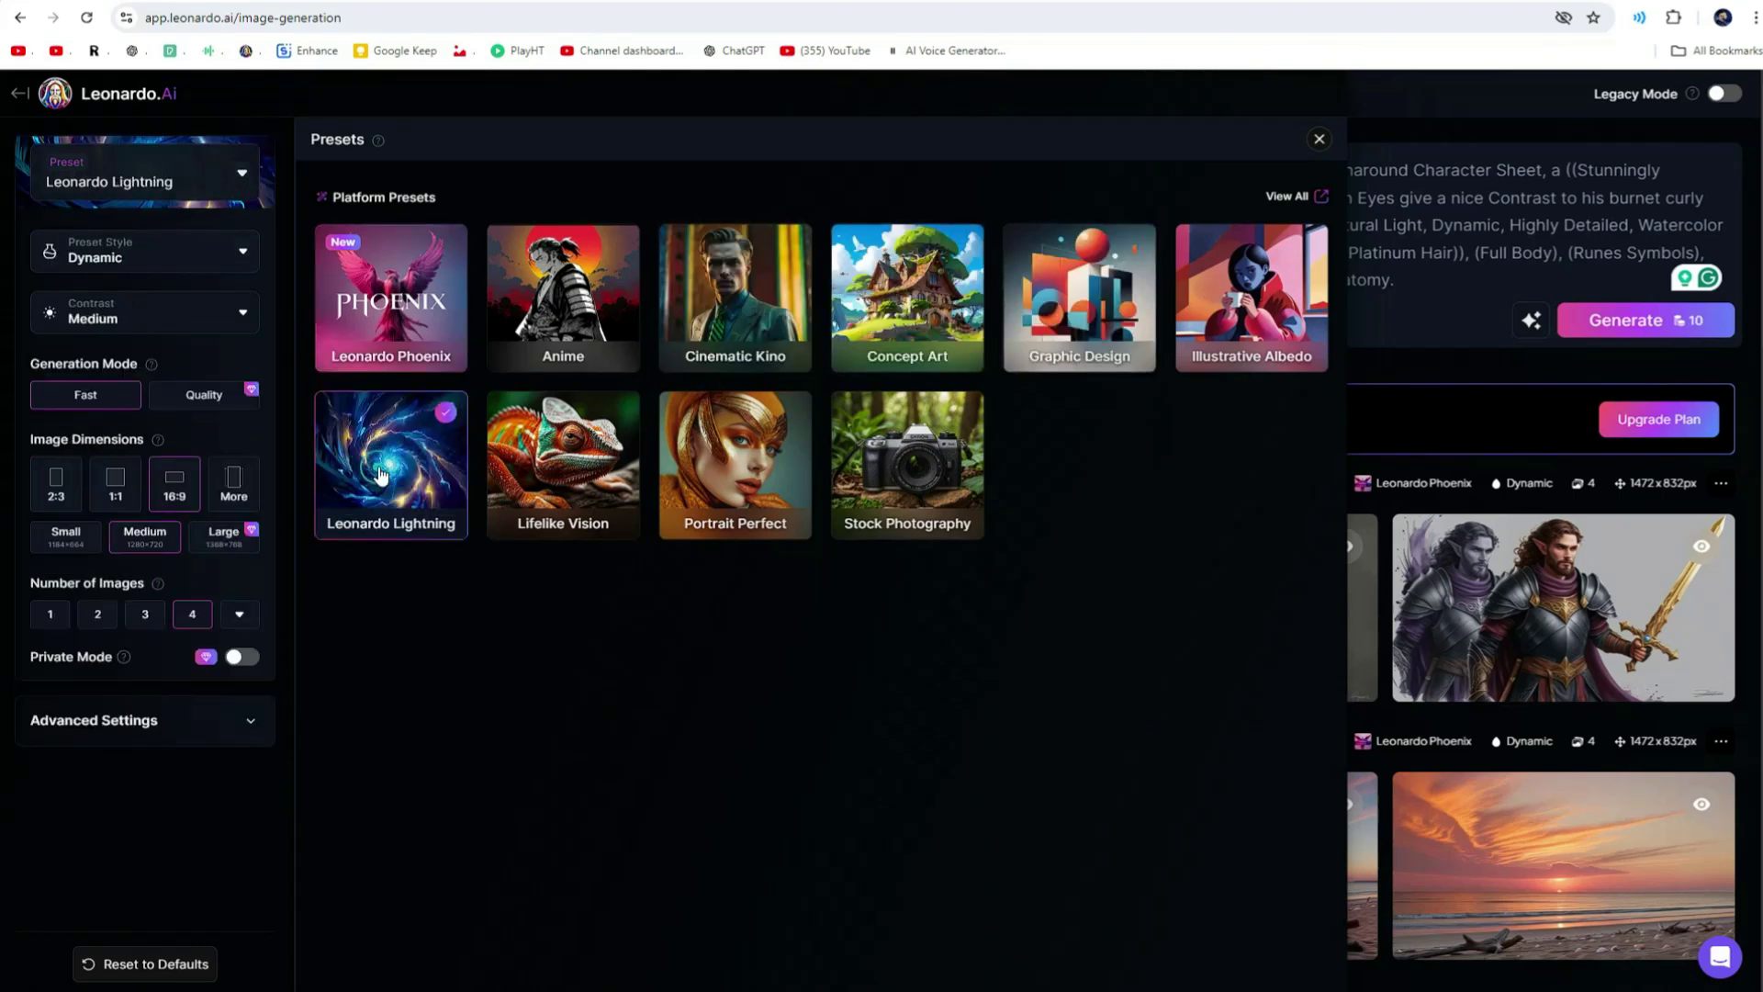
{"action": "left_click", "coordinate": [1319, 139]}
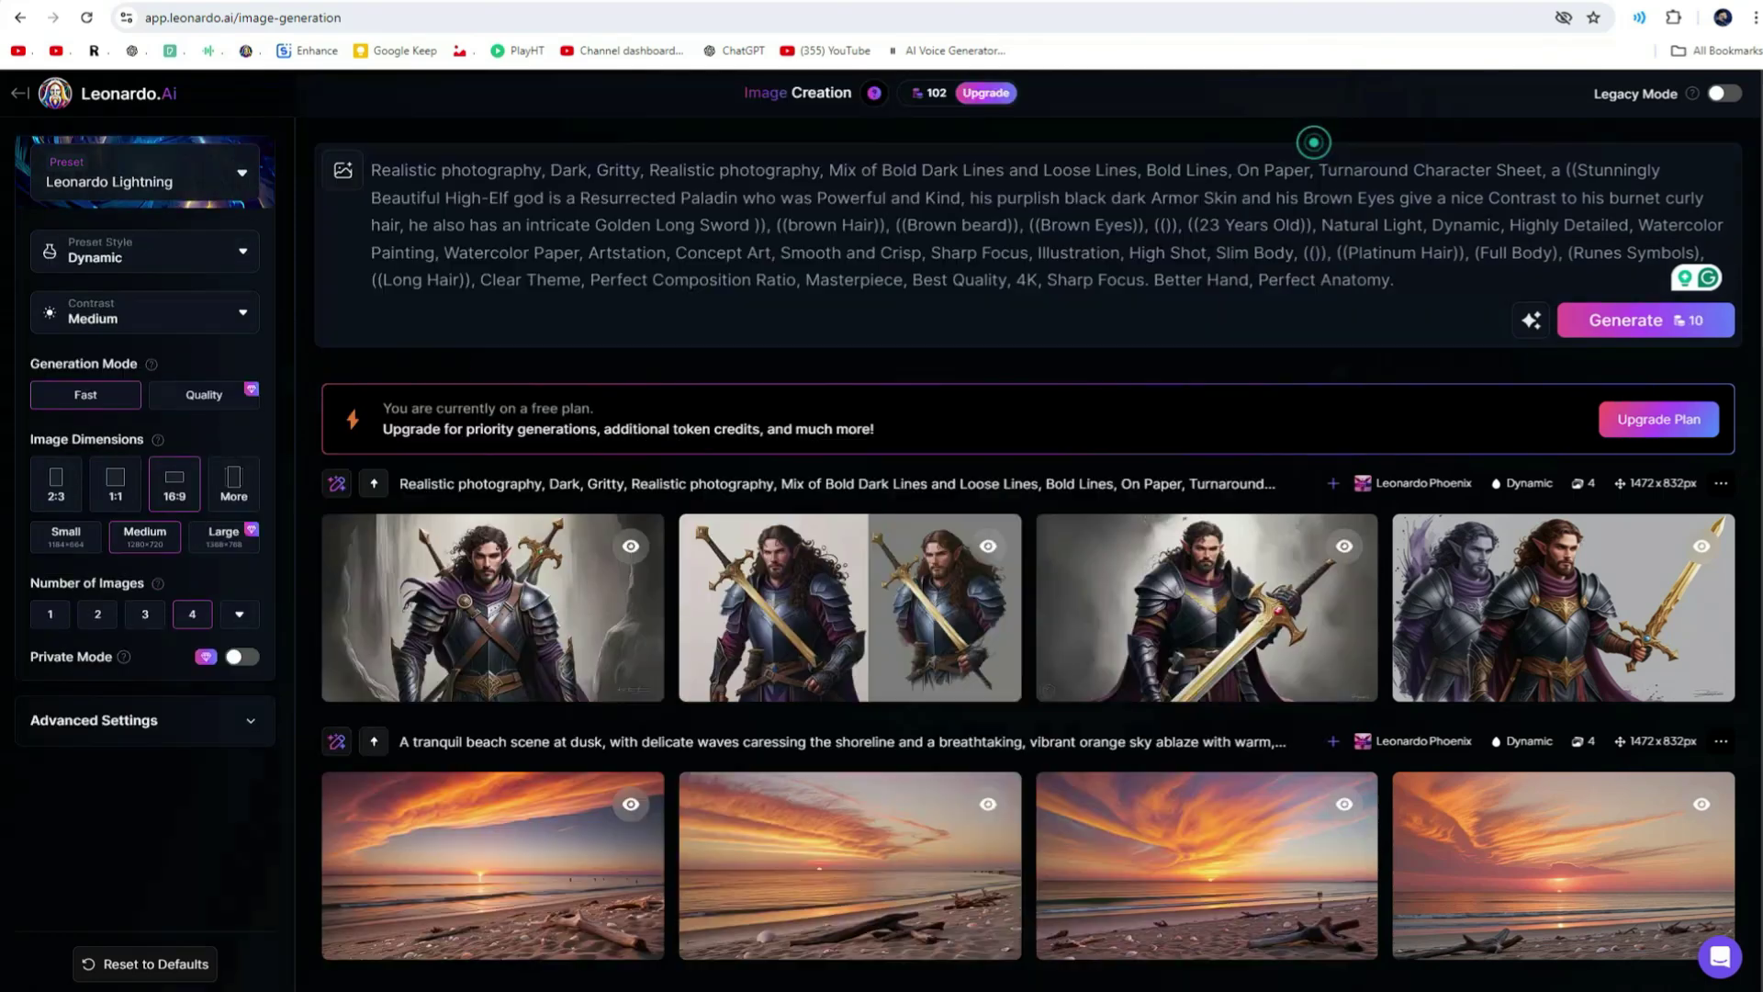
{"action": "left_click", "coordinate": [1625, 320]}
View the Leonardo Lightning paladin images enlarged one after another, and close the viewer
{"action": "left_click", "coordinate": [1580, 585]}
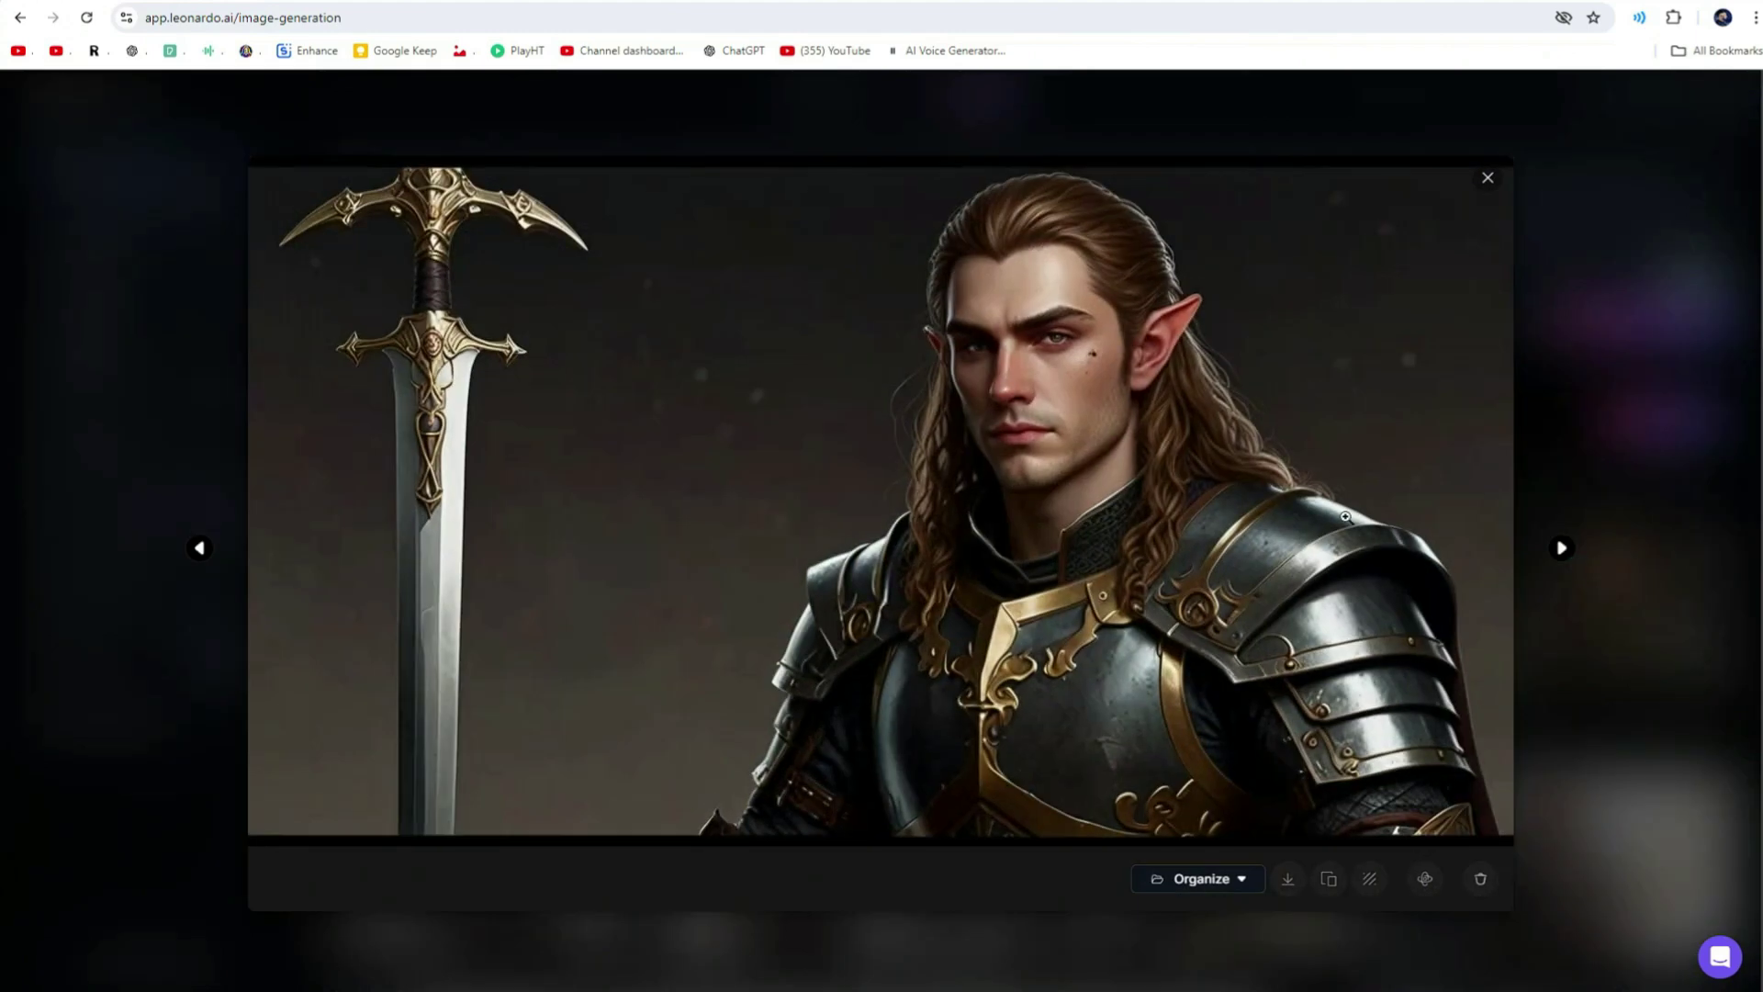
{"action": "left_click", "coordinate": [999, 353]}
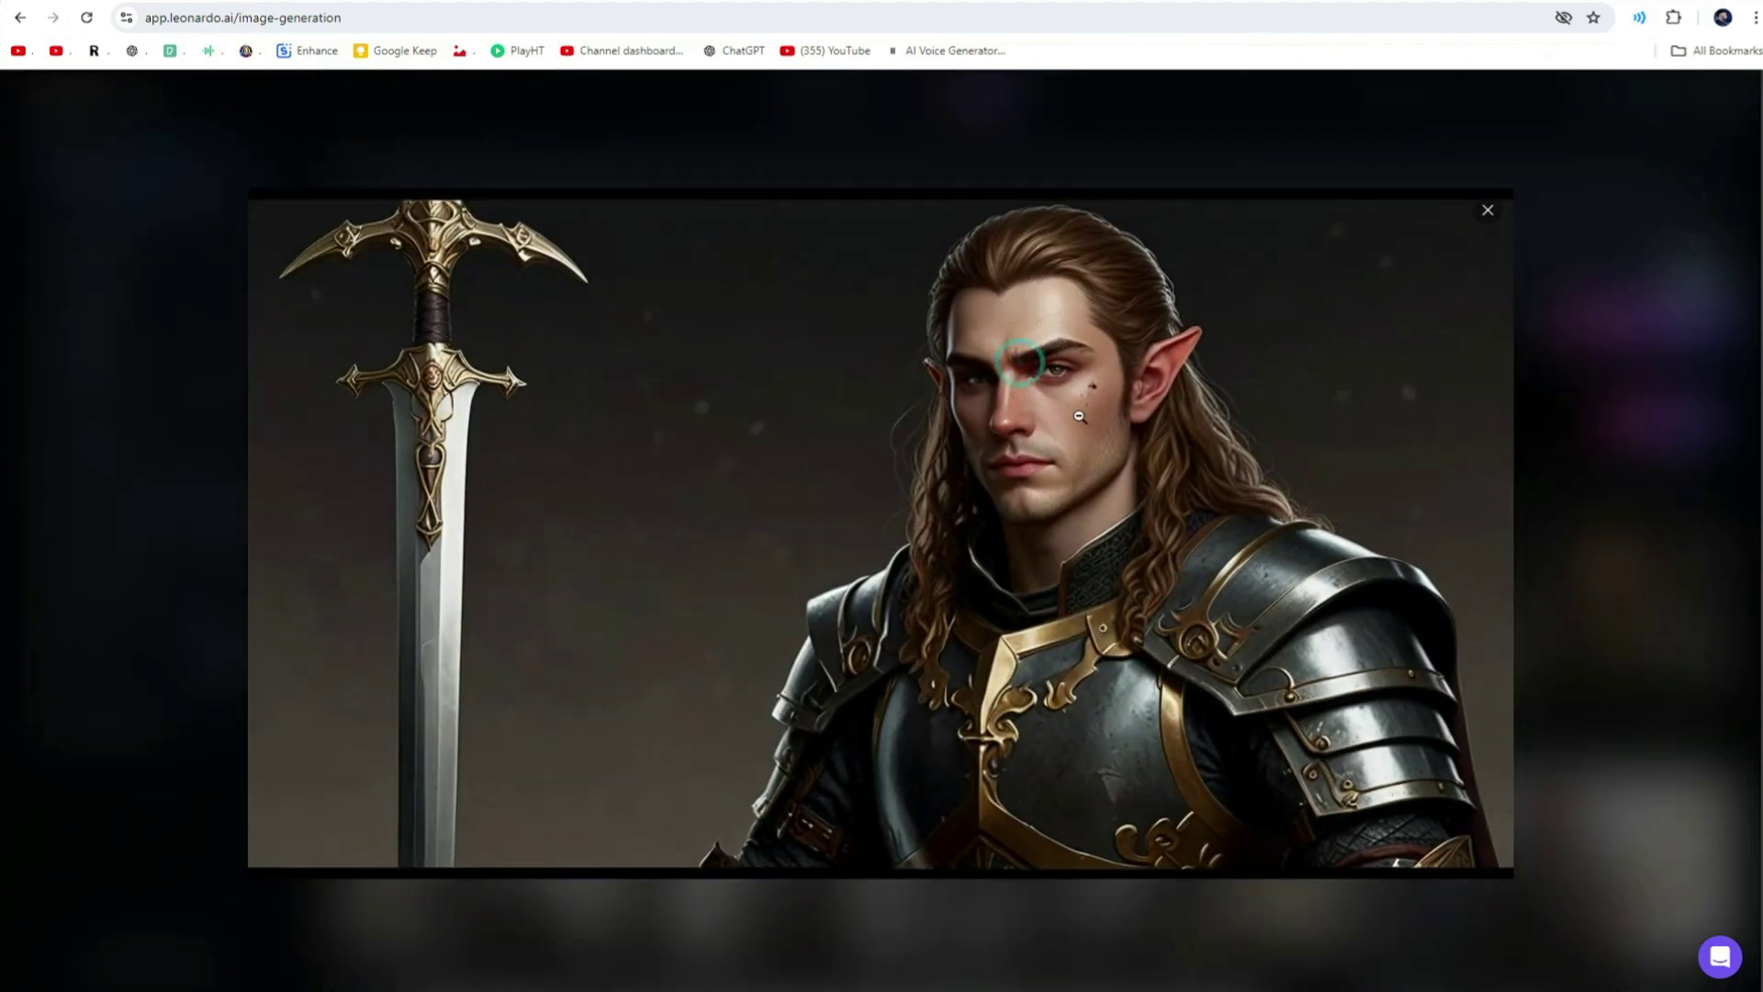
{"action": "key", "text": "Right"}
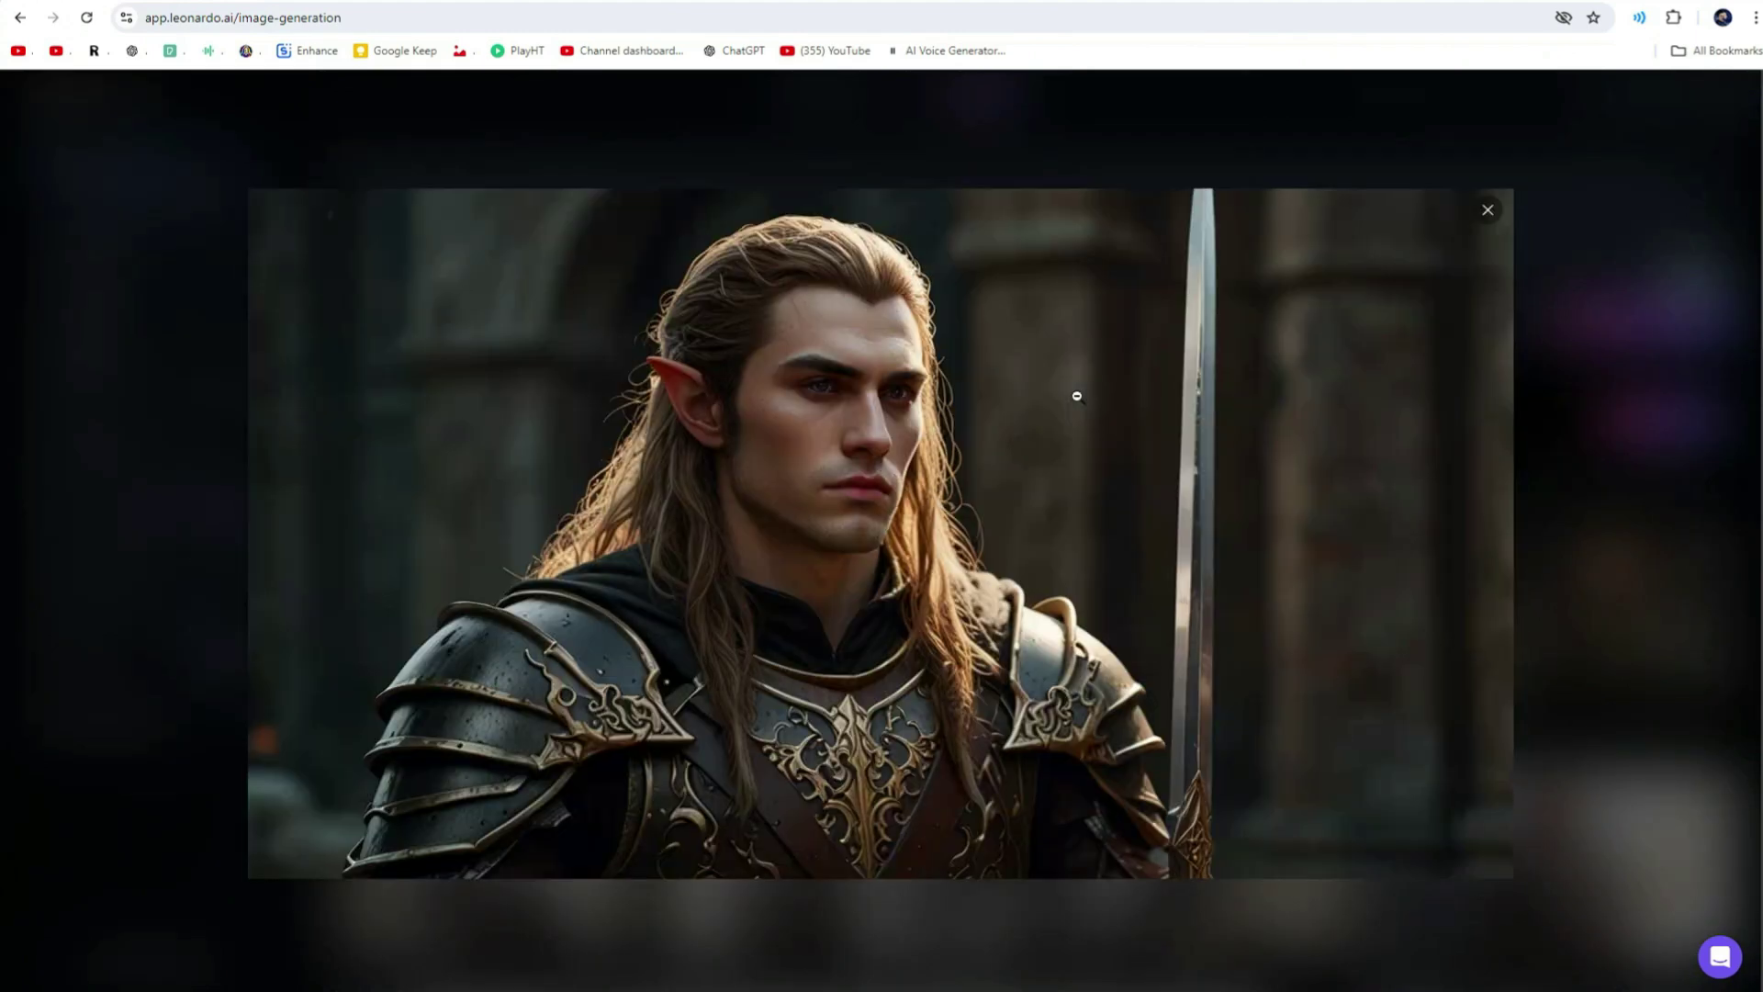
{"action": "key", "text": "Right"}
{"action": "key", "text": "Right"}
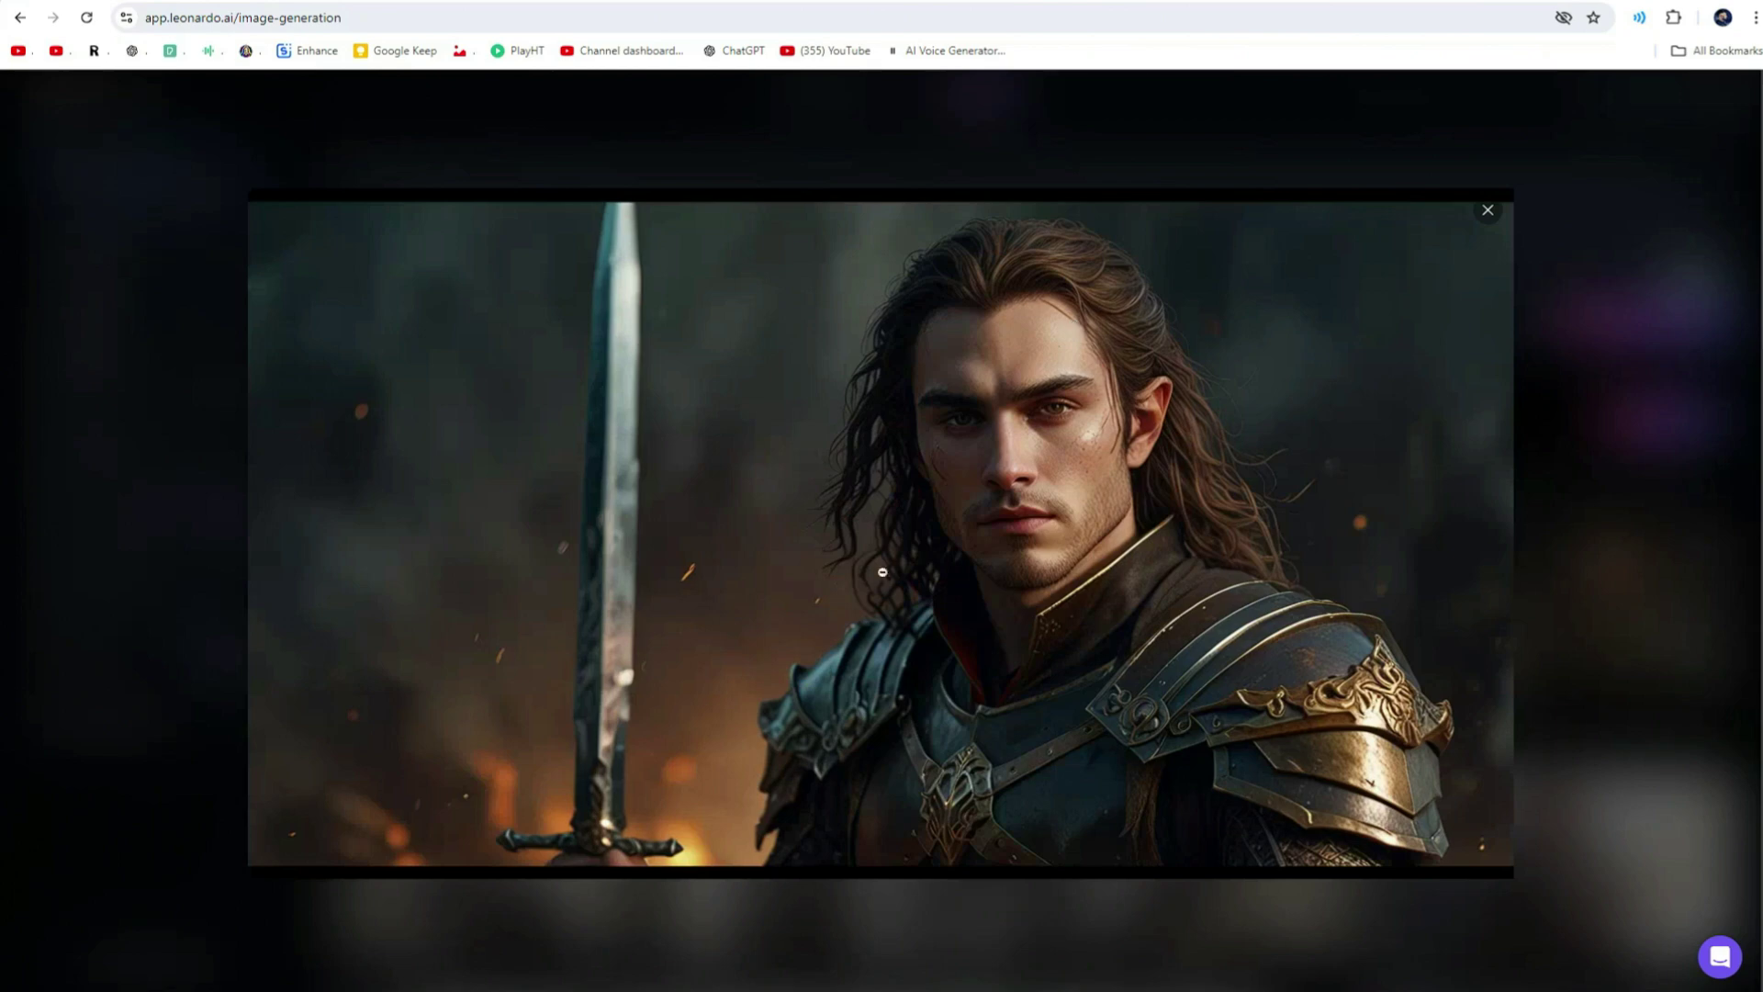
{"action": "left_click", "coordinate": [1488, 213]}
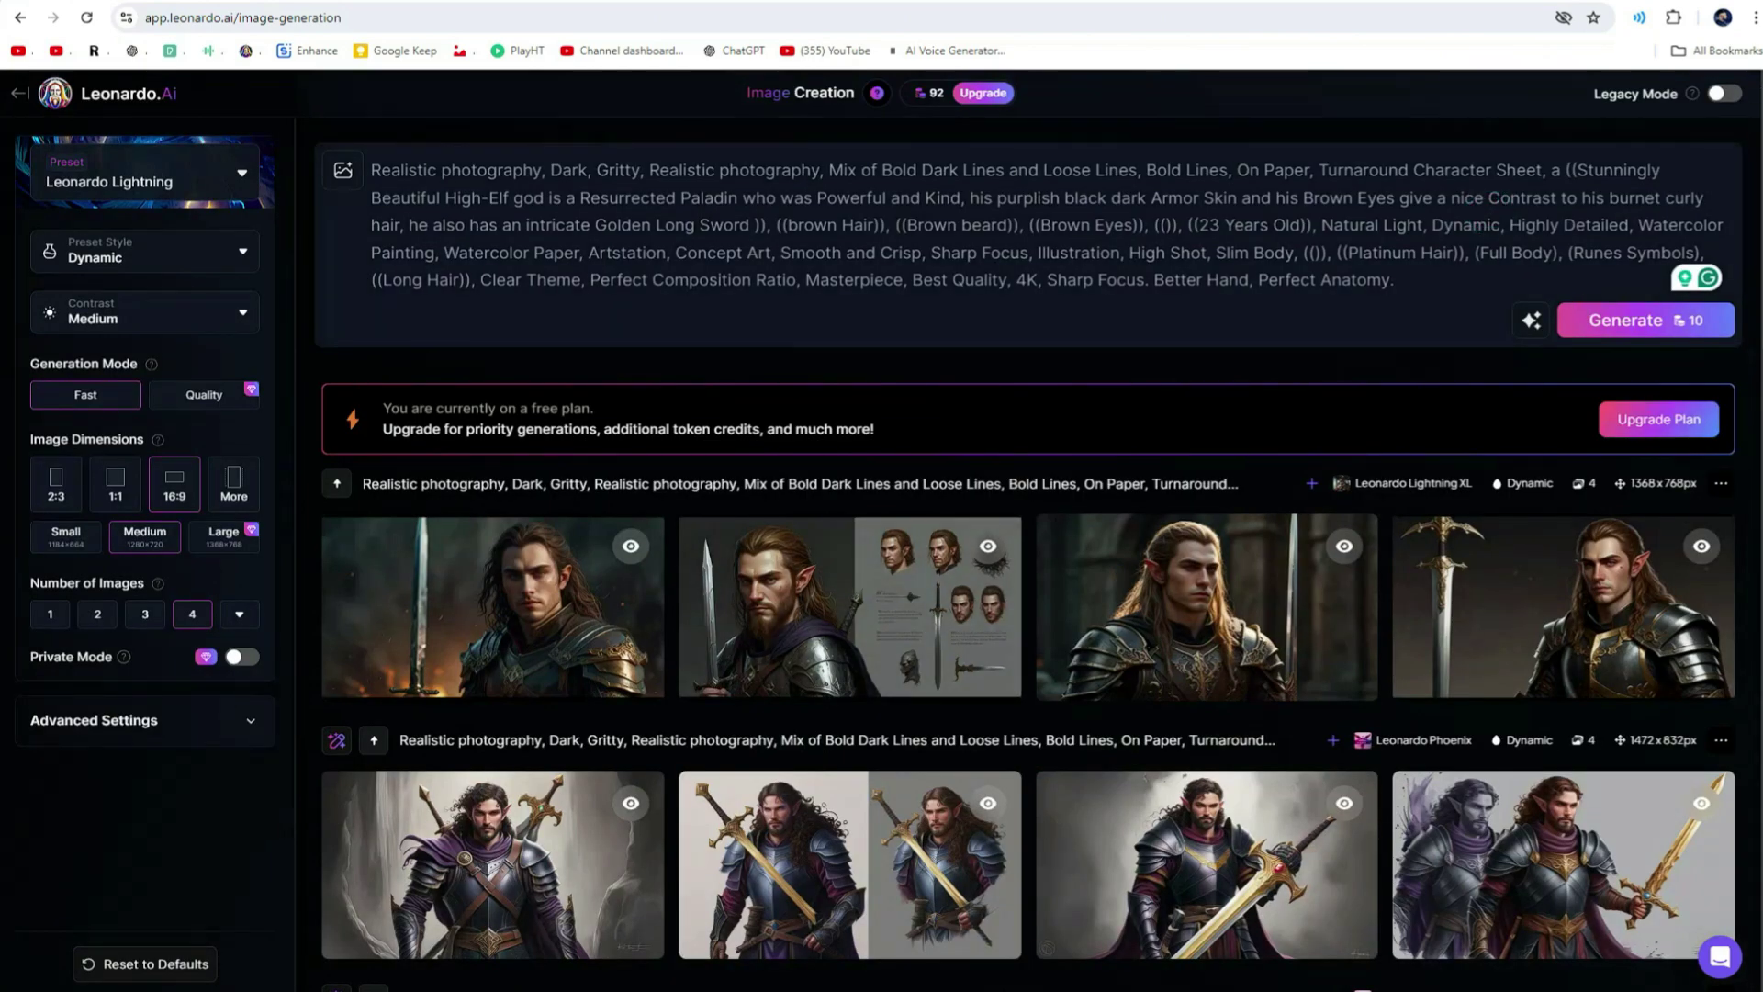
Turn Legacy Mode back on for image creation
{"action": "left_click", "coordinate": [1720, 97]}
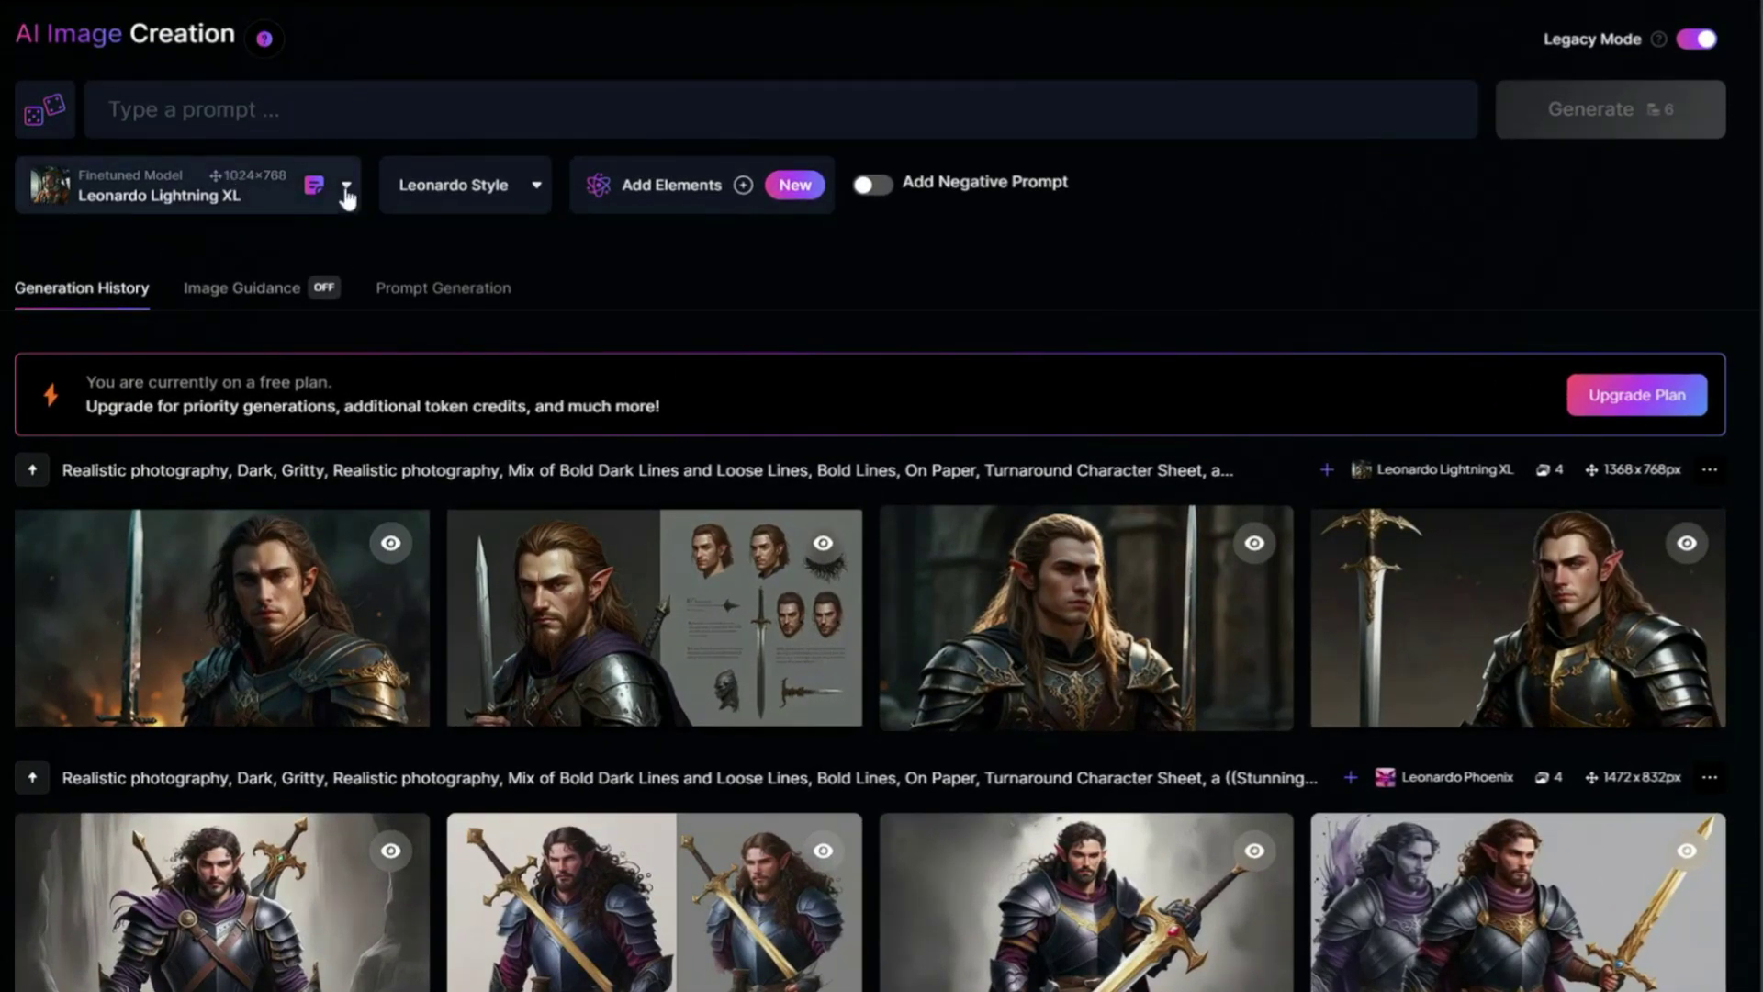
Switch the finetuned model to AlbedoBase XL
{"action": "left_click", "coordinate": [346, 187]}
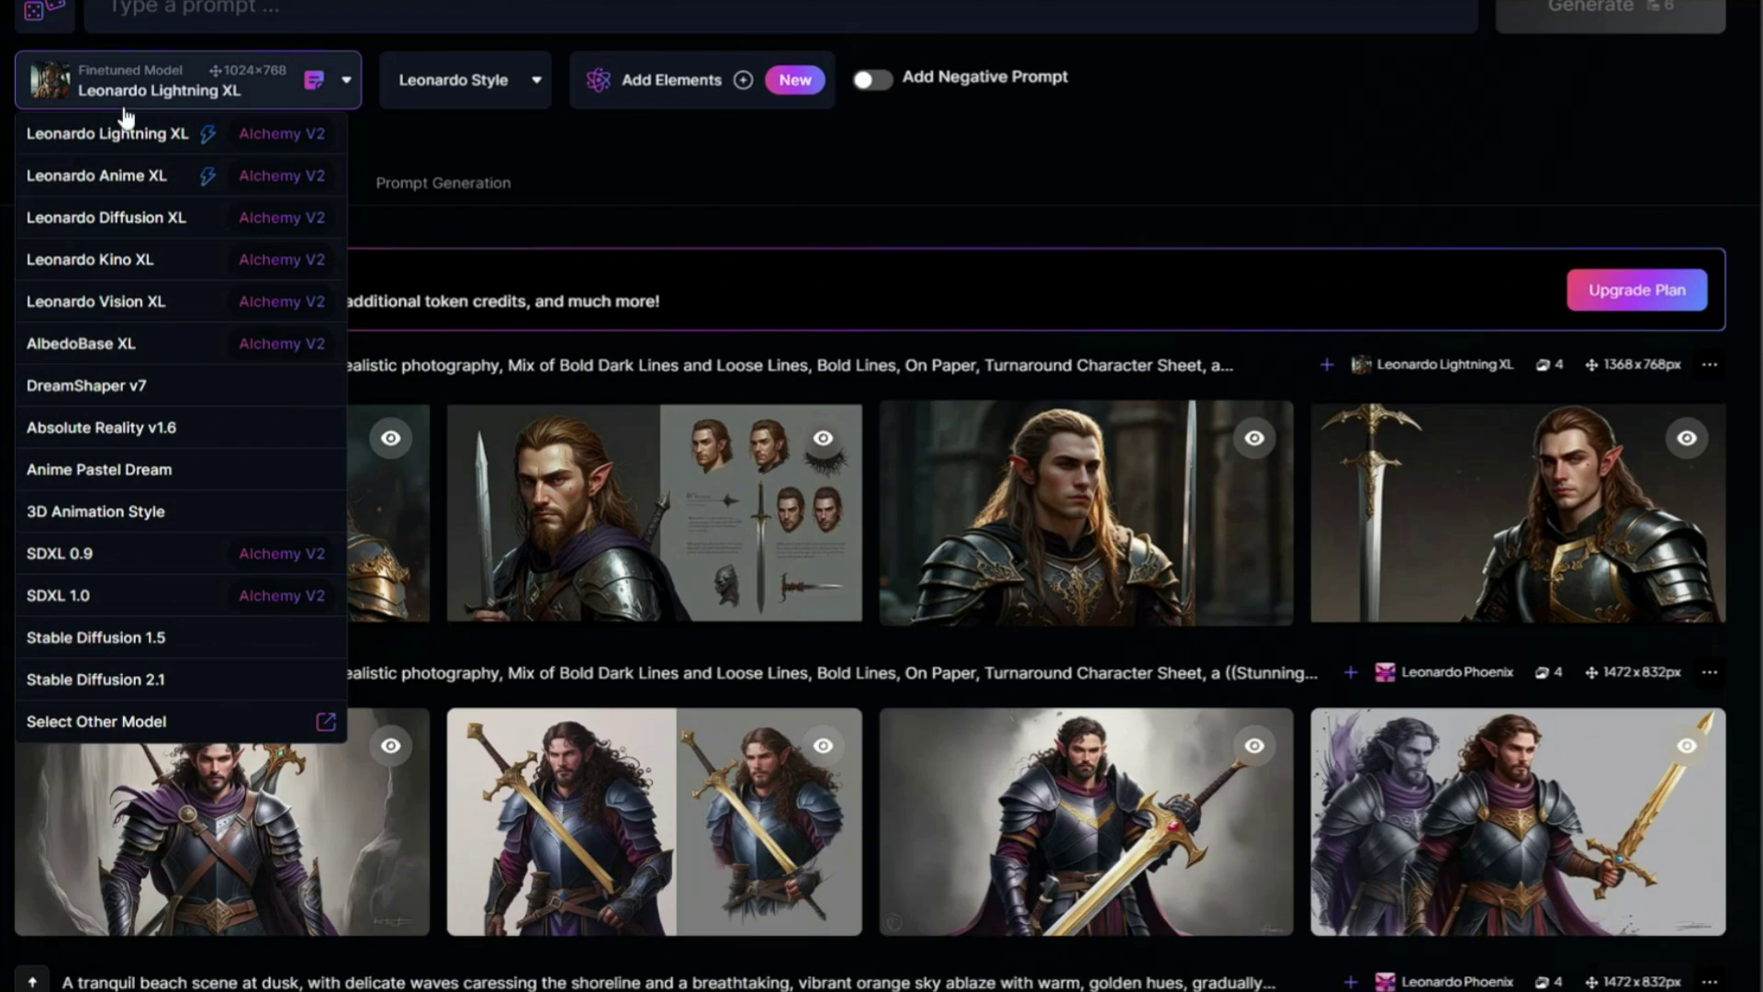
{"action": "scroll", "coordinate": [165, 230], "scroll_direction": "down", "scroll_amount": 1}
{"action": "left_click", "coordinate": [129, 343]}
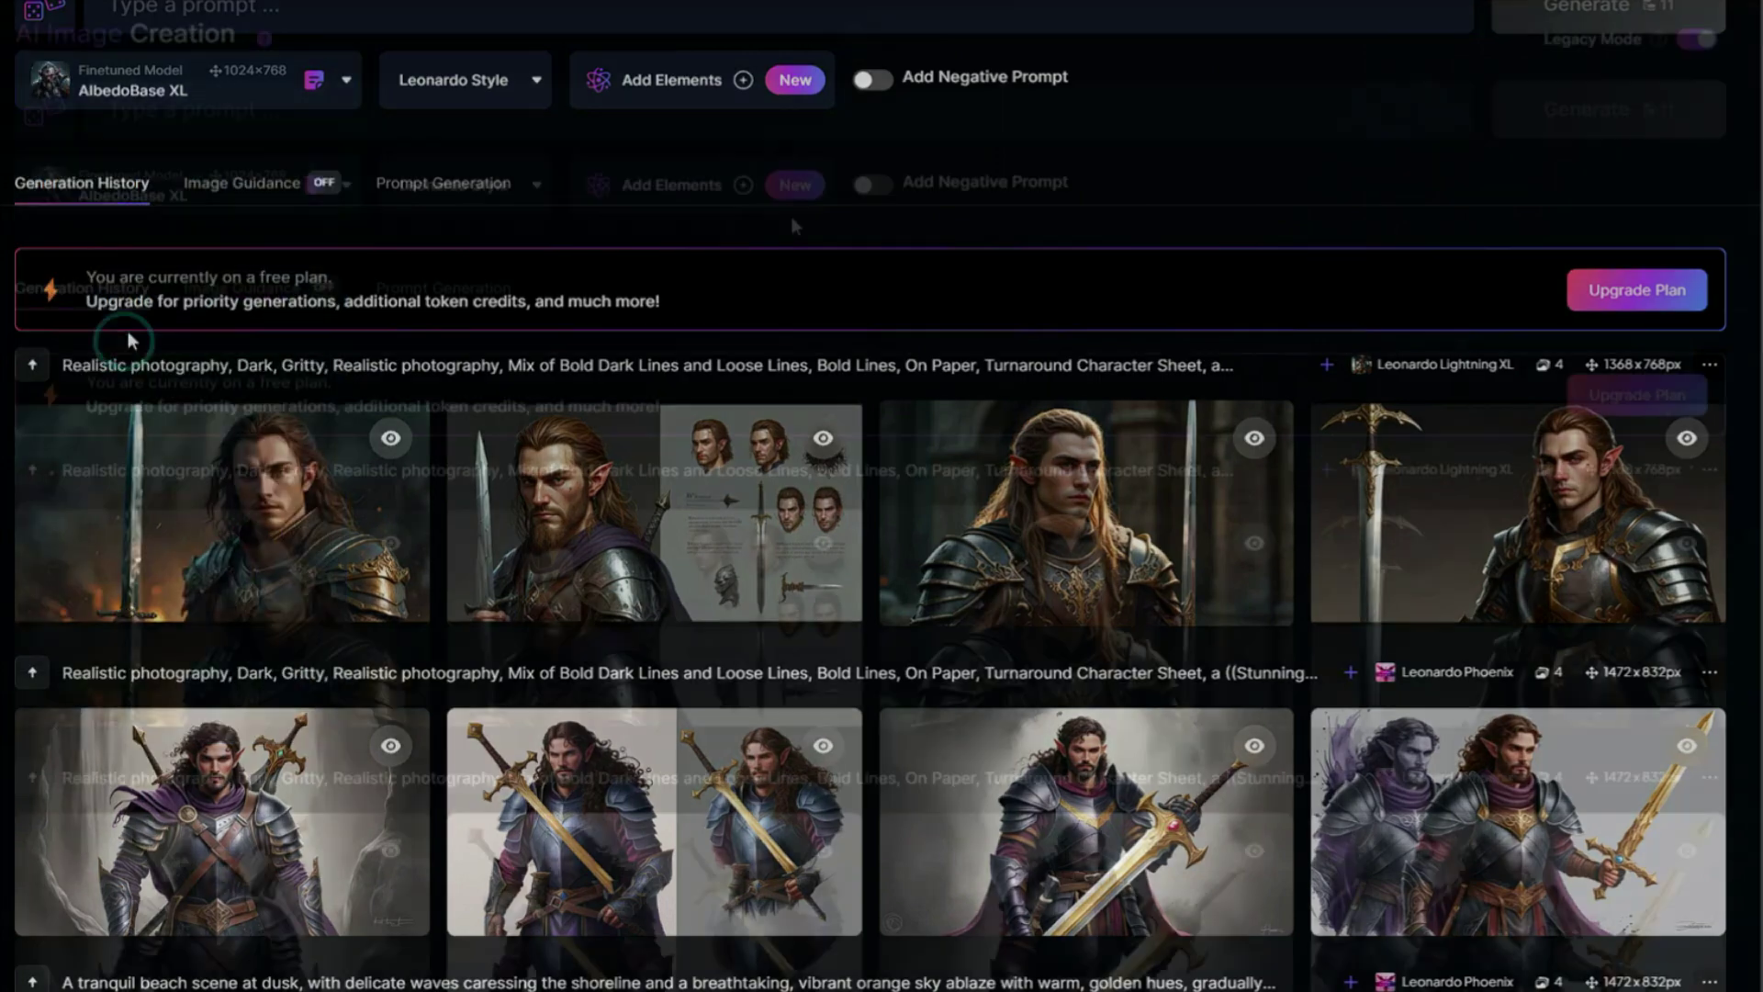
{"action": "scroll", "coordinate": [795, 216], "scroll_direction": "up", "scroll_amount": 1}
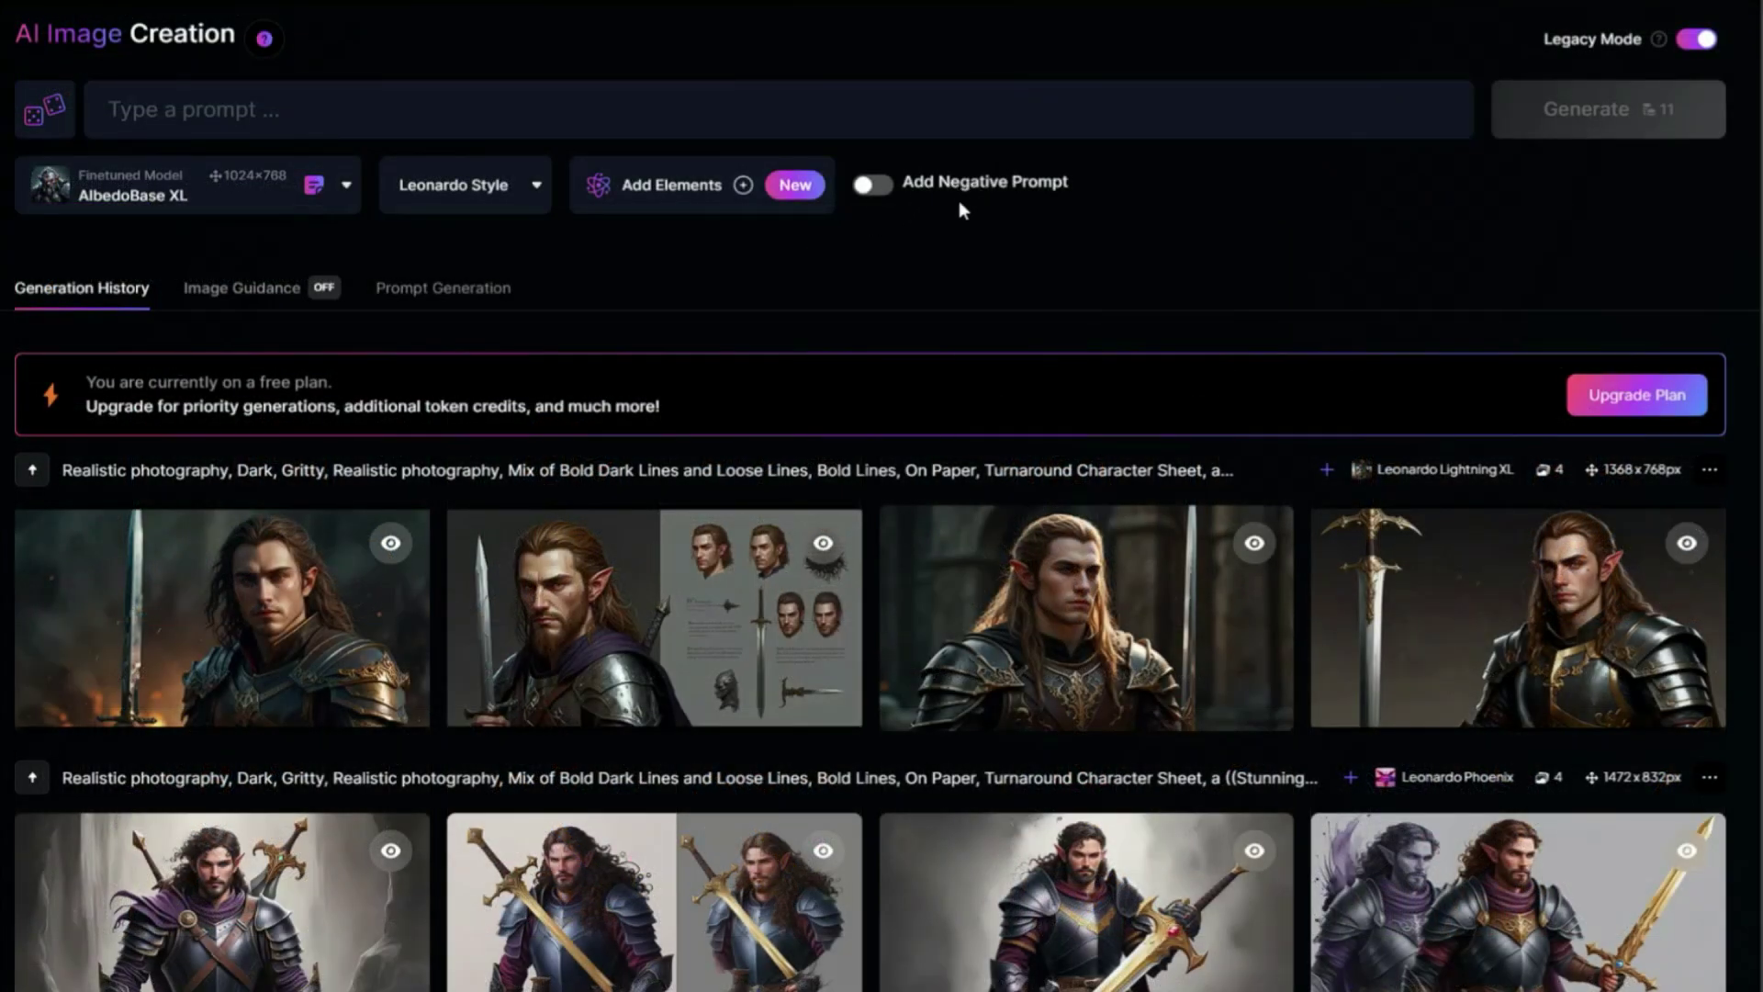
Generate images from "A surreal alien planet with colorful, exotic plants and two moons in the sky." with negative prompt "Blurry, Distorted, Grainy, Overexposed"
{"action": "left_click", "coordinate": [208, 115]}
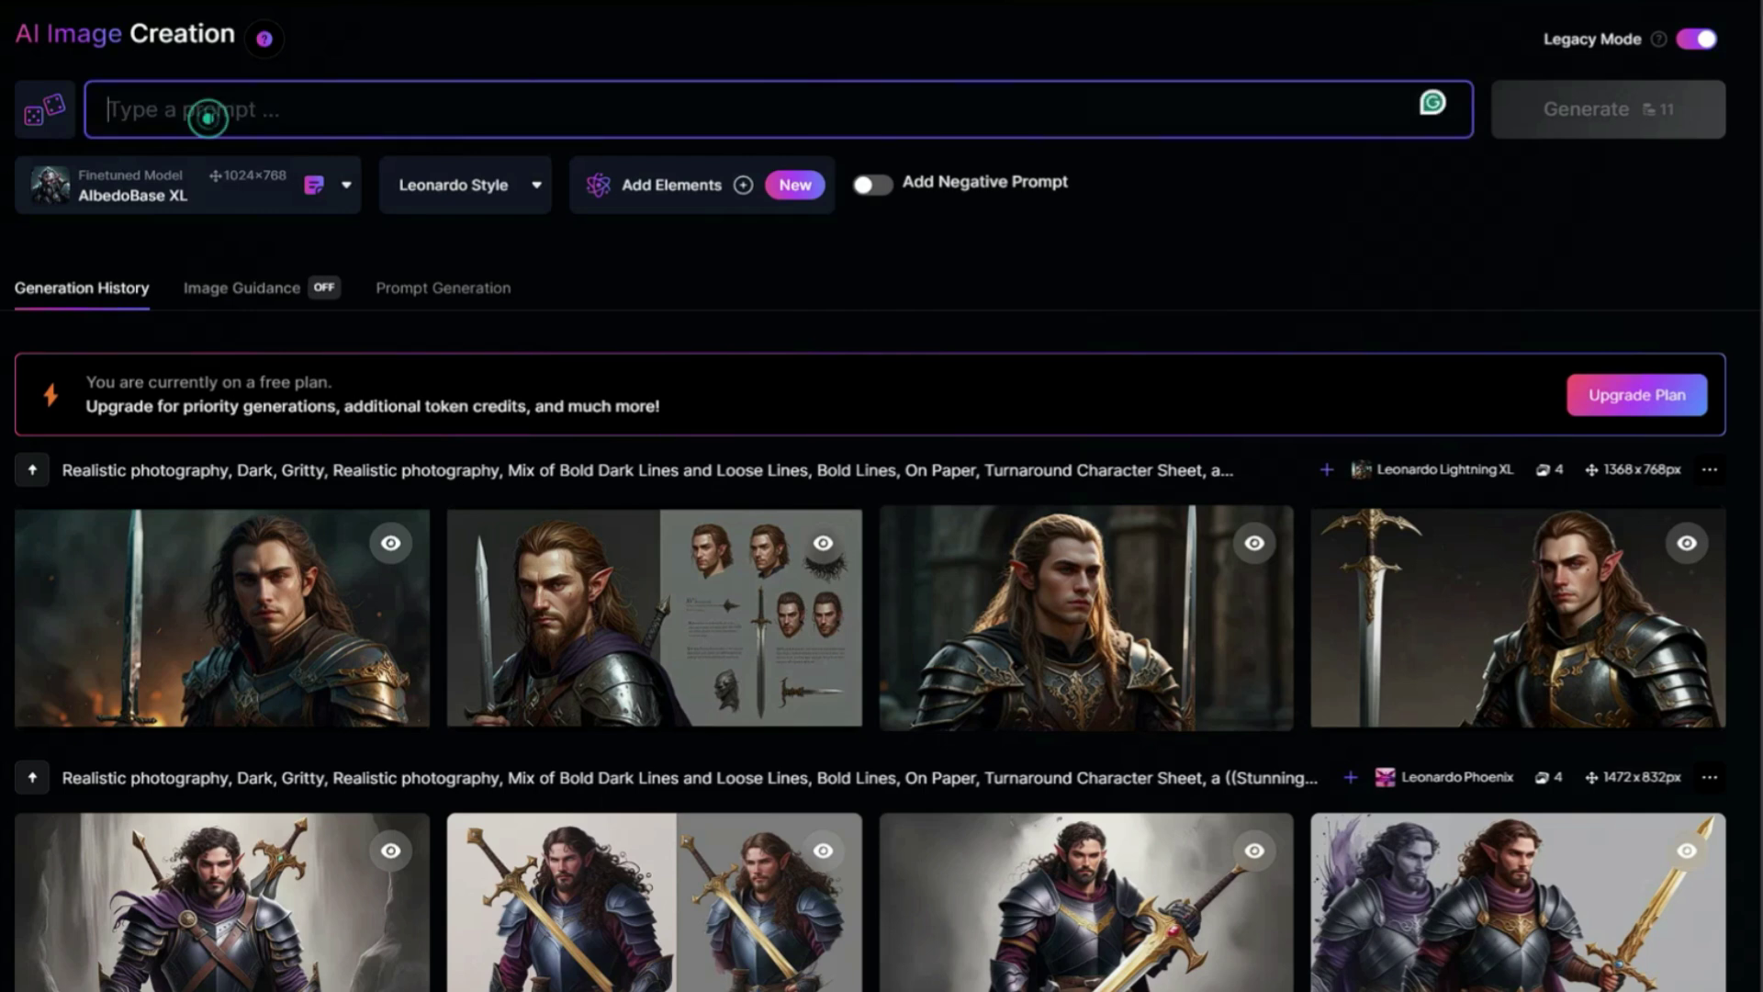
{"action": "type", "text": "A surreal alien planet with colorful, exotic plants and two moons in the sky."}
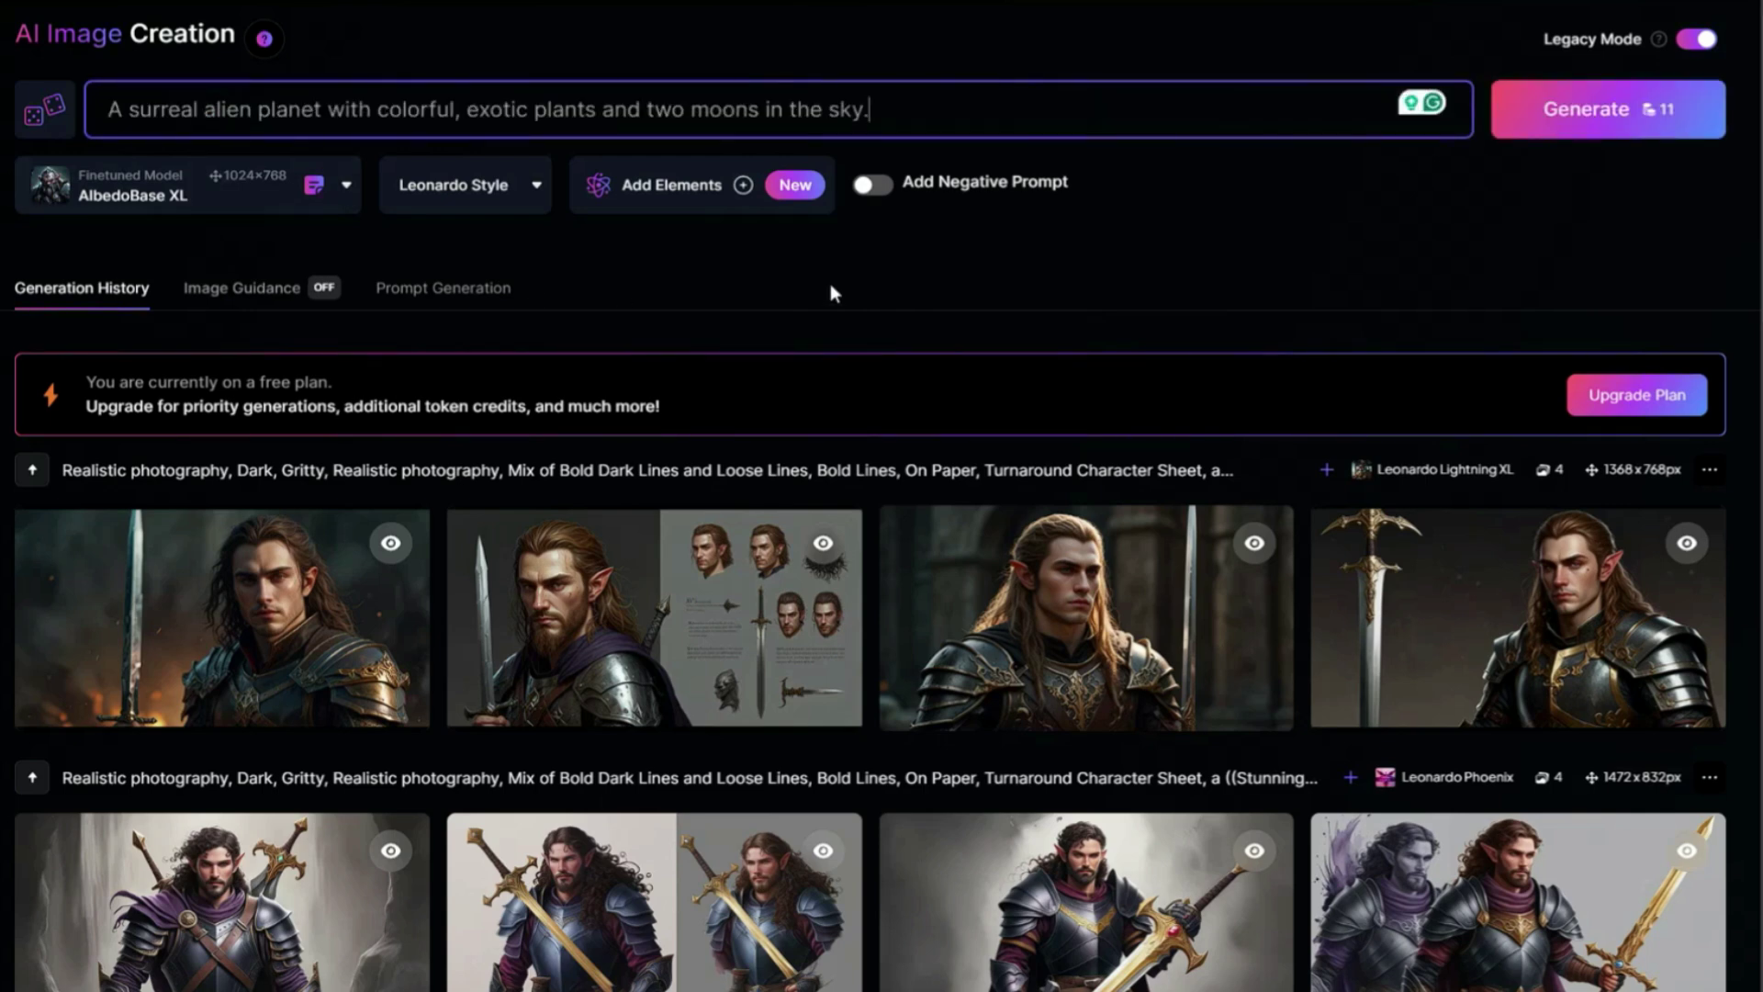
{"action": "left_click", "coordinate": [956, 182]}
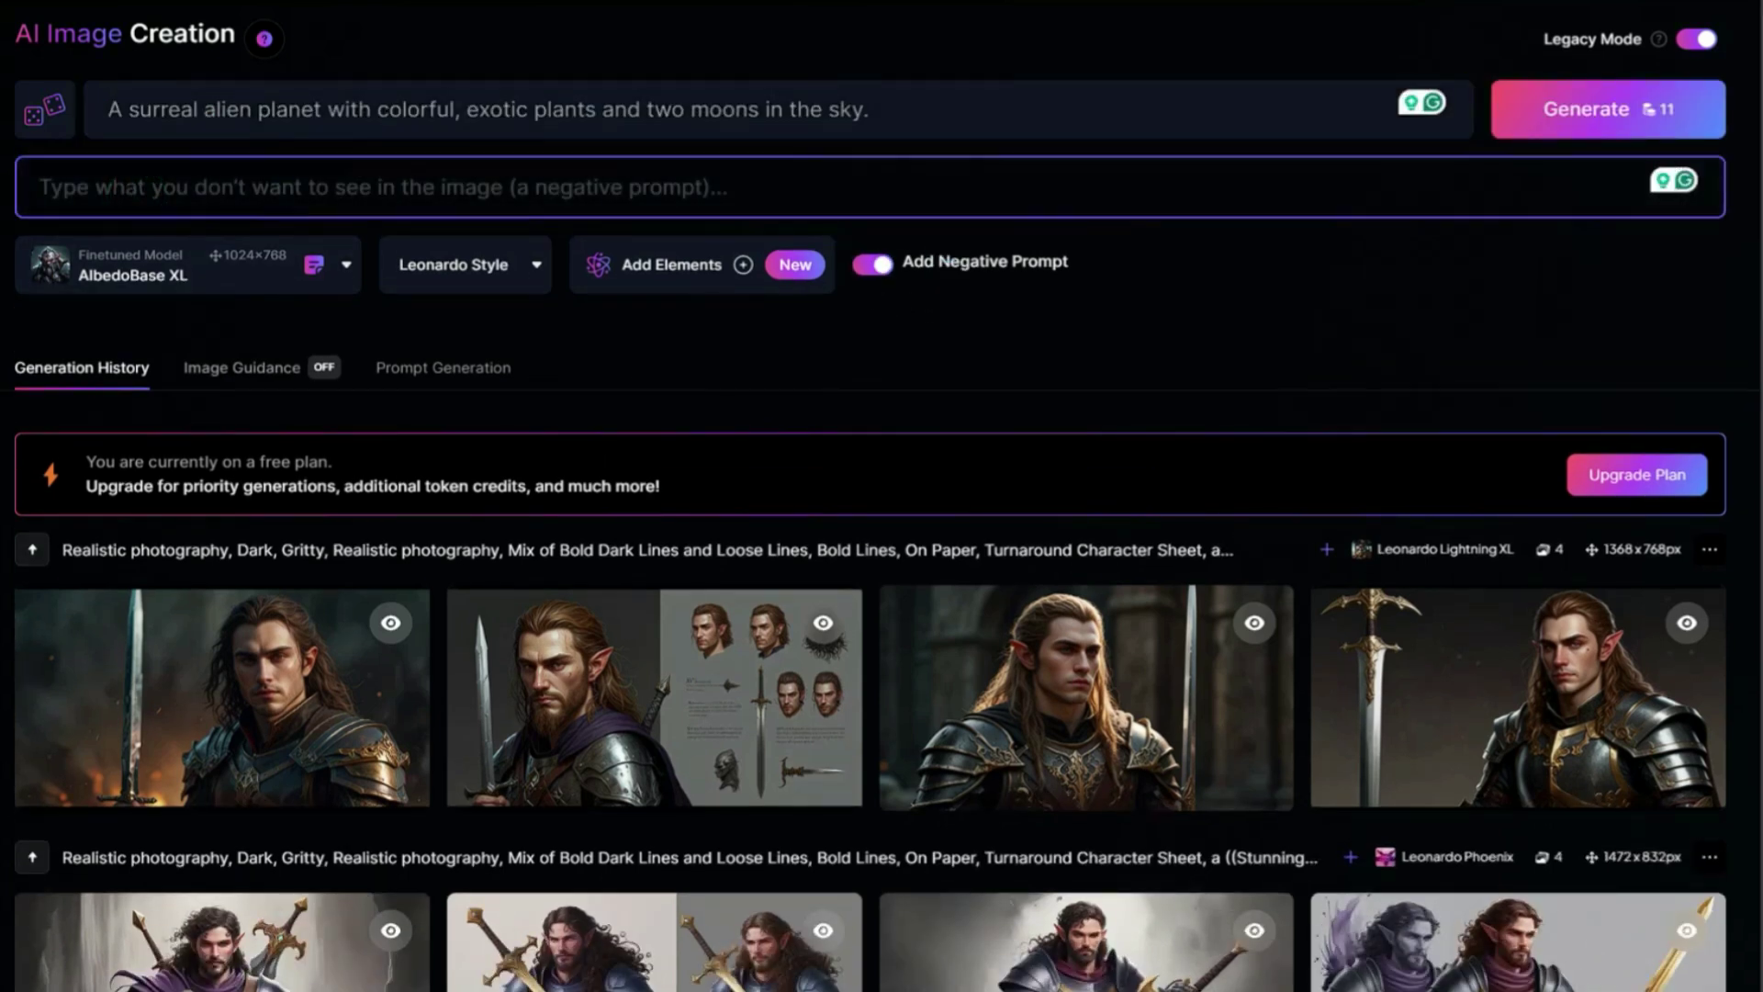
{"action": "type", "text": "Blurry, Distorted, Grainy, Overexposed"}
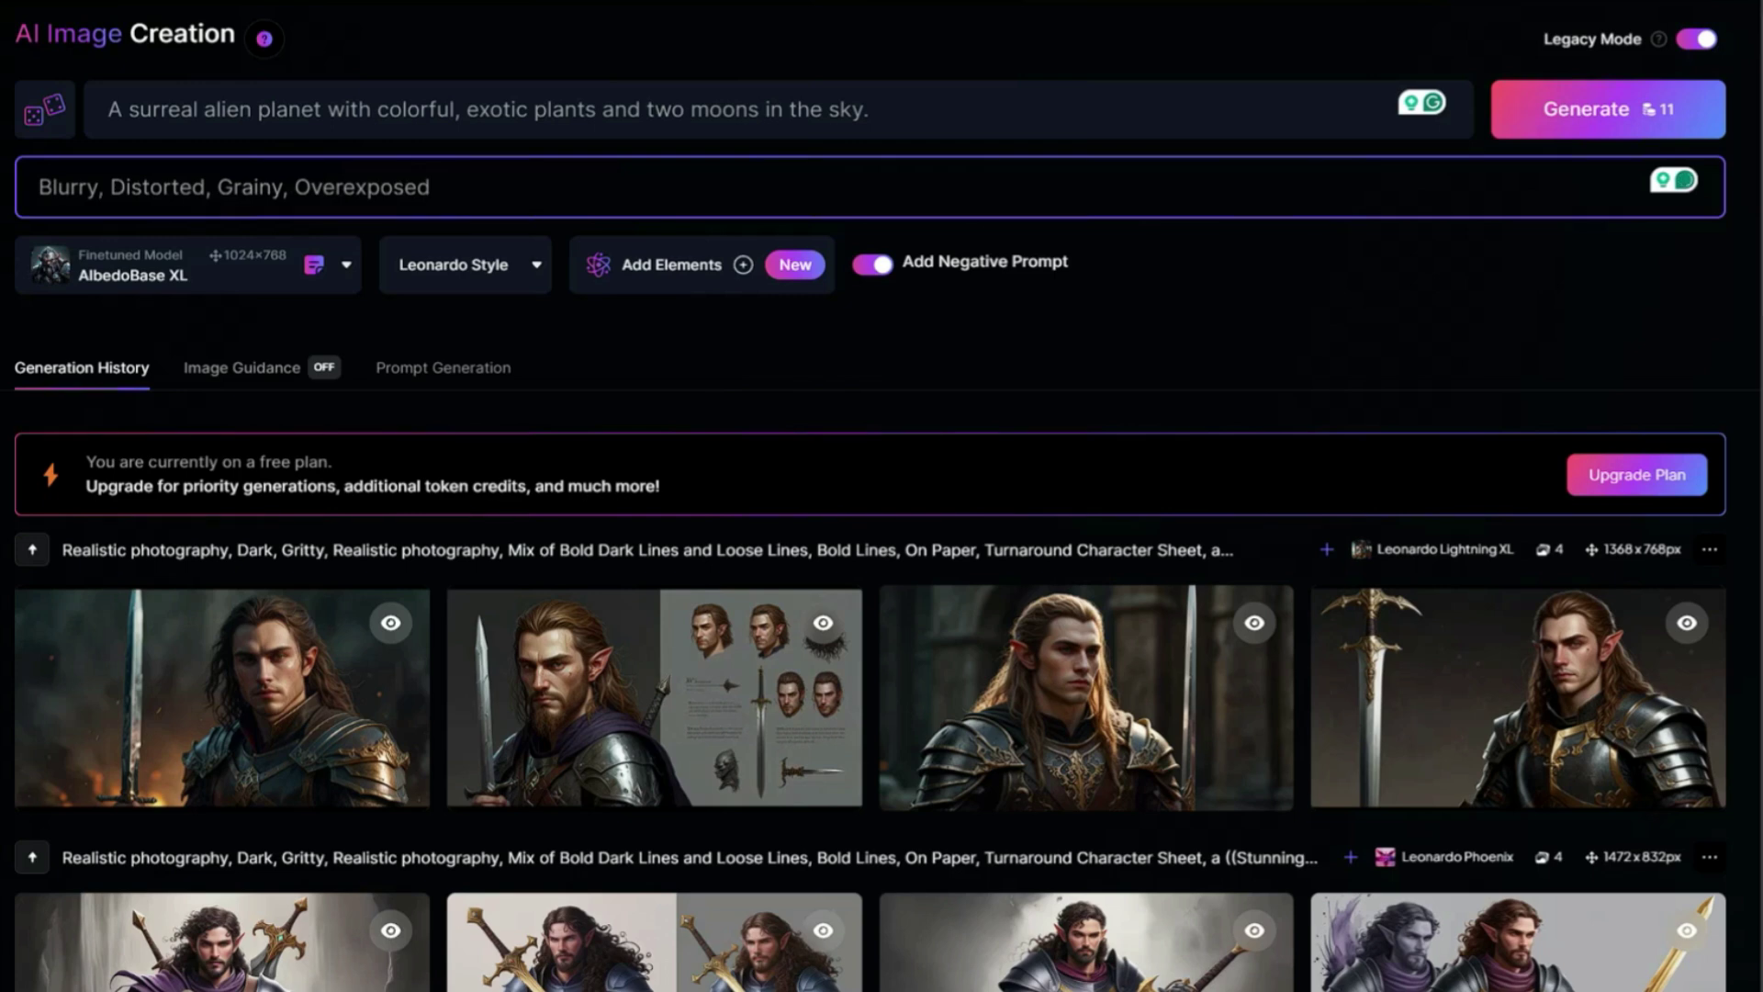
{"action": "left_click", "coordinate": [1589, 109]}
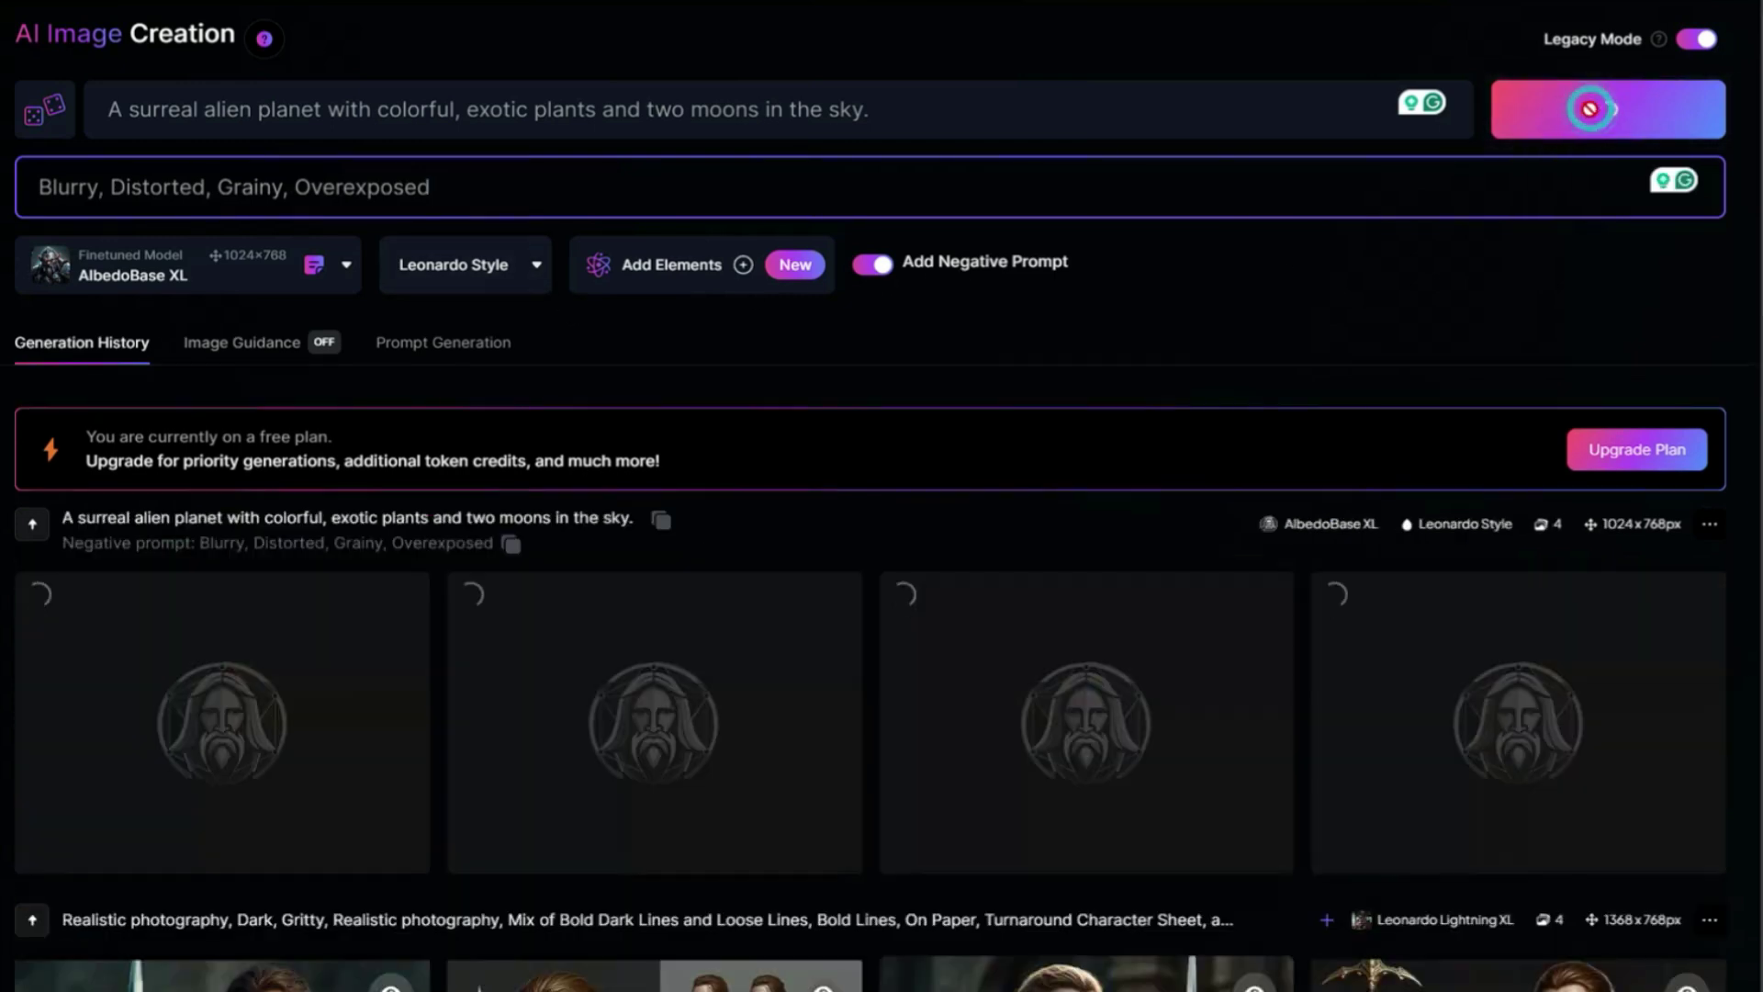
{"action": "scroll", "coordinate": [1272, 535], "scroll_direction": "down", "scroll_amount": 2}
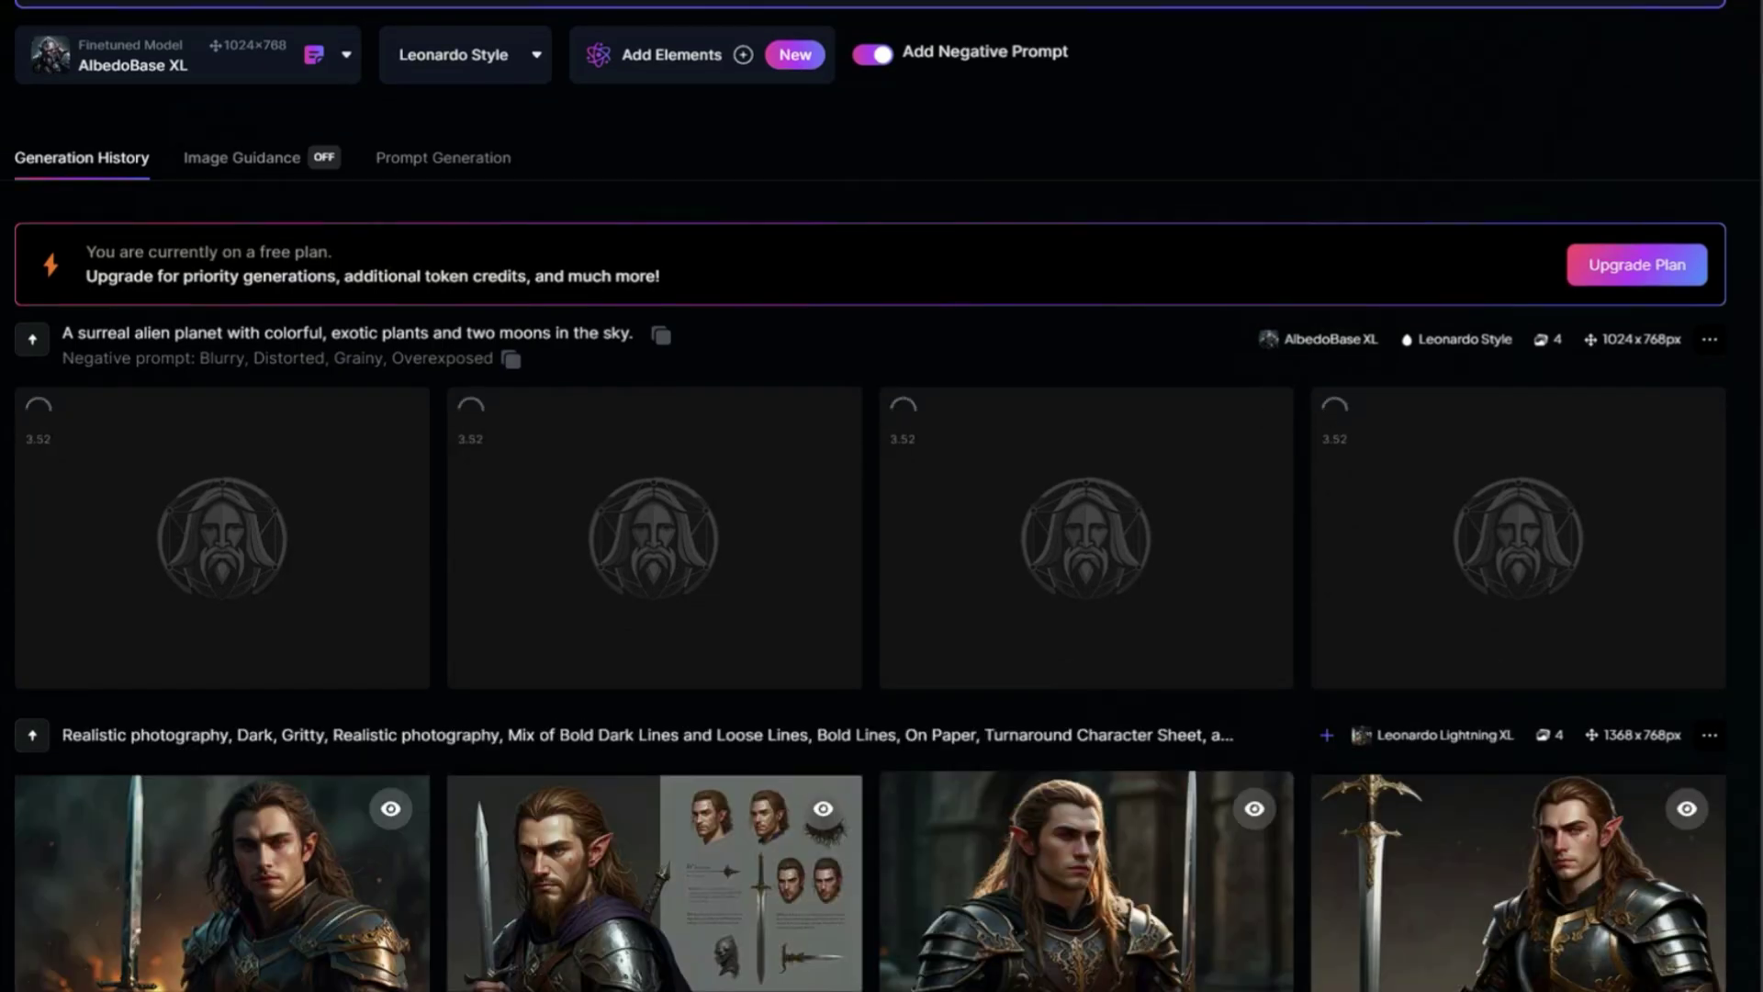
{"action": "scroll", "coordinate": [110, 929], "scroll_direction": "up", "scroll_amount": 2}
{"action": "scroll", "coordinate": [977, 642], "scroll_direction": "down", "scroll_amount": 1}
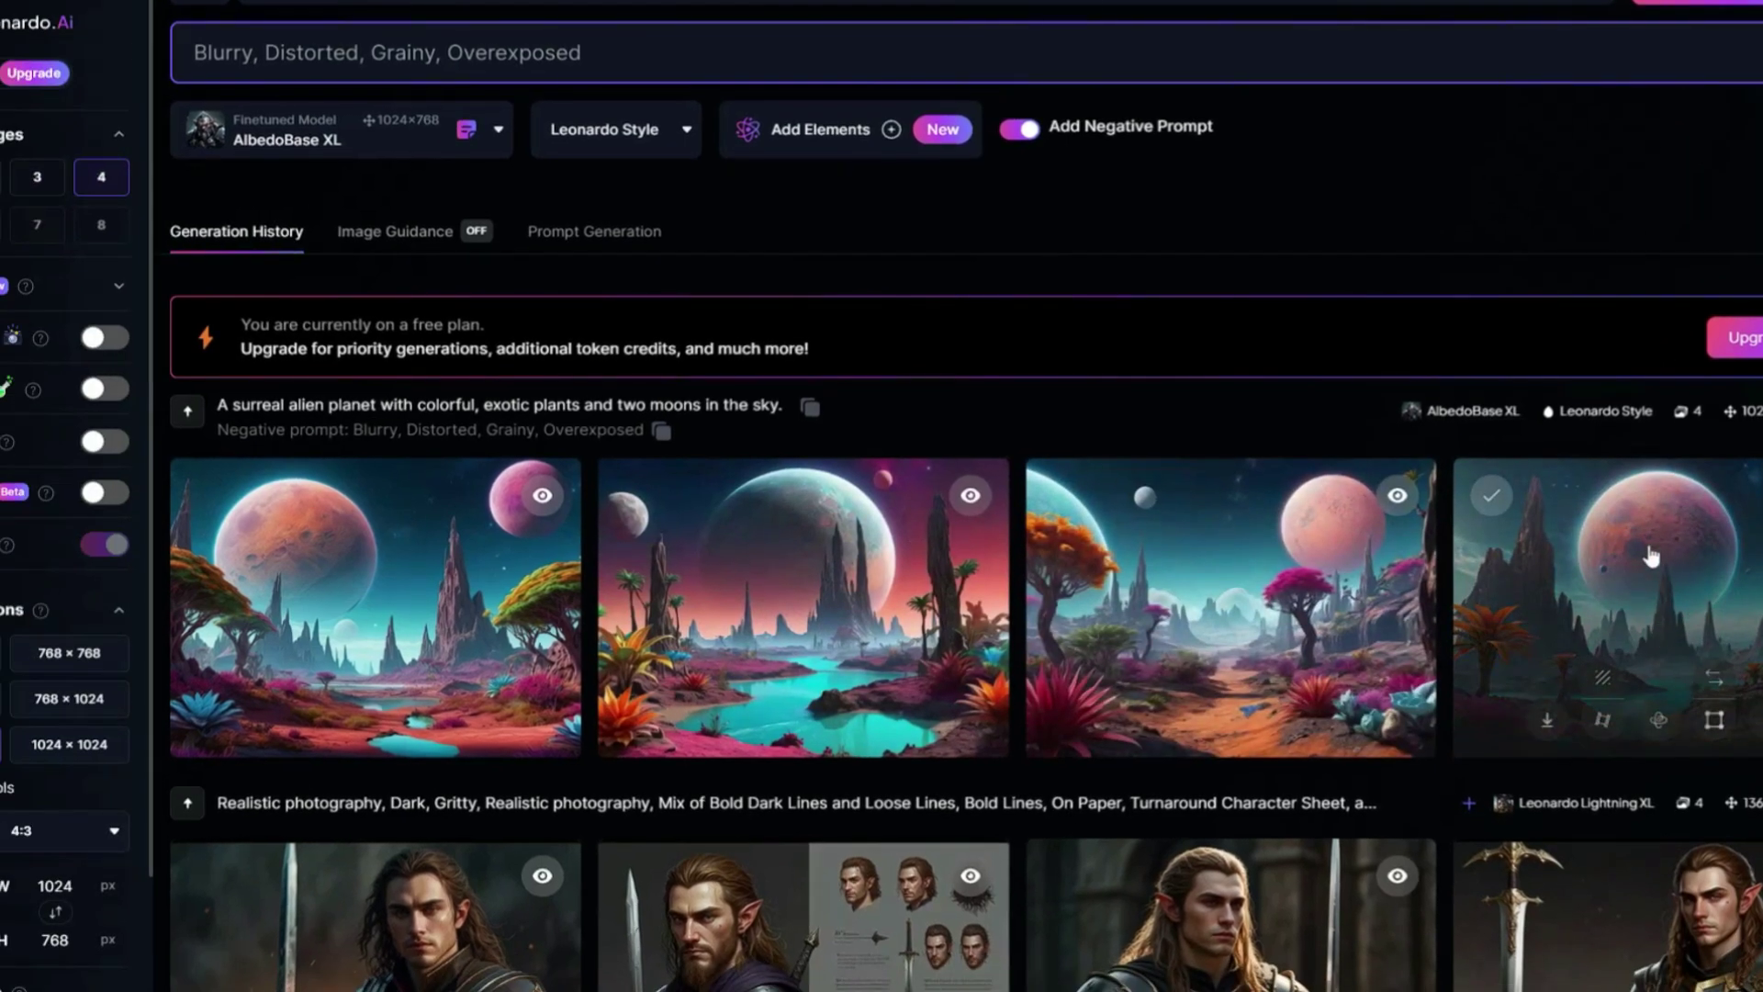
View the generated alien planet images enlarged one after another
{"action": "left_click", "coordinate": [1500, 580]}
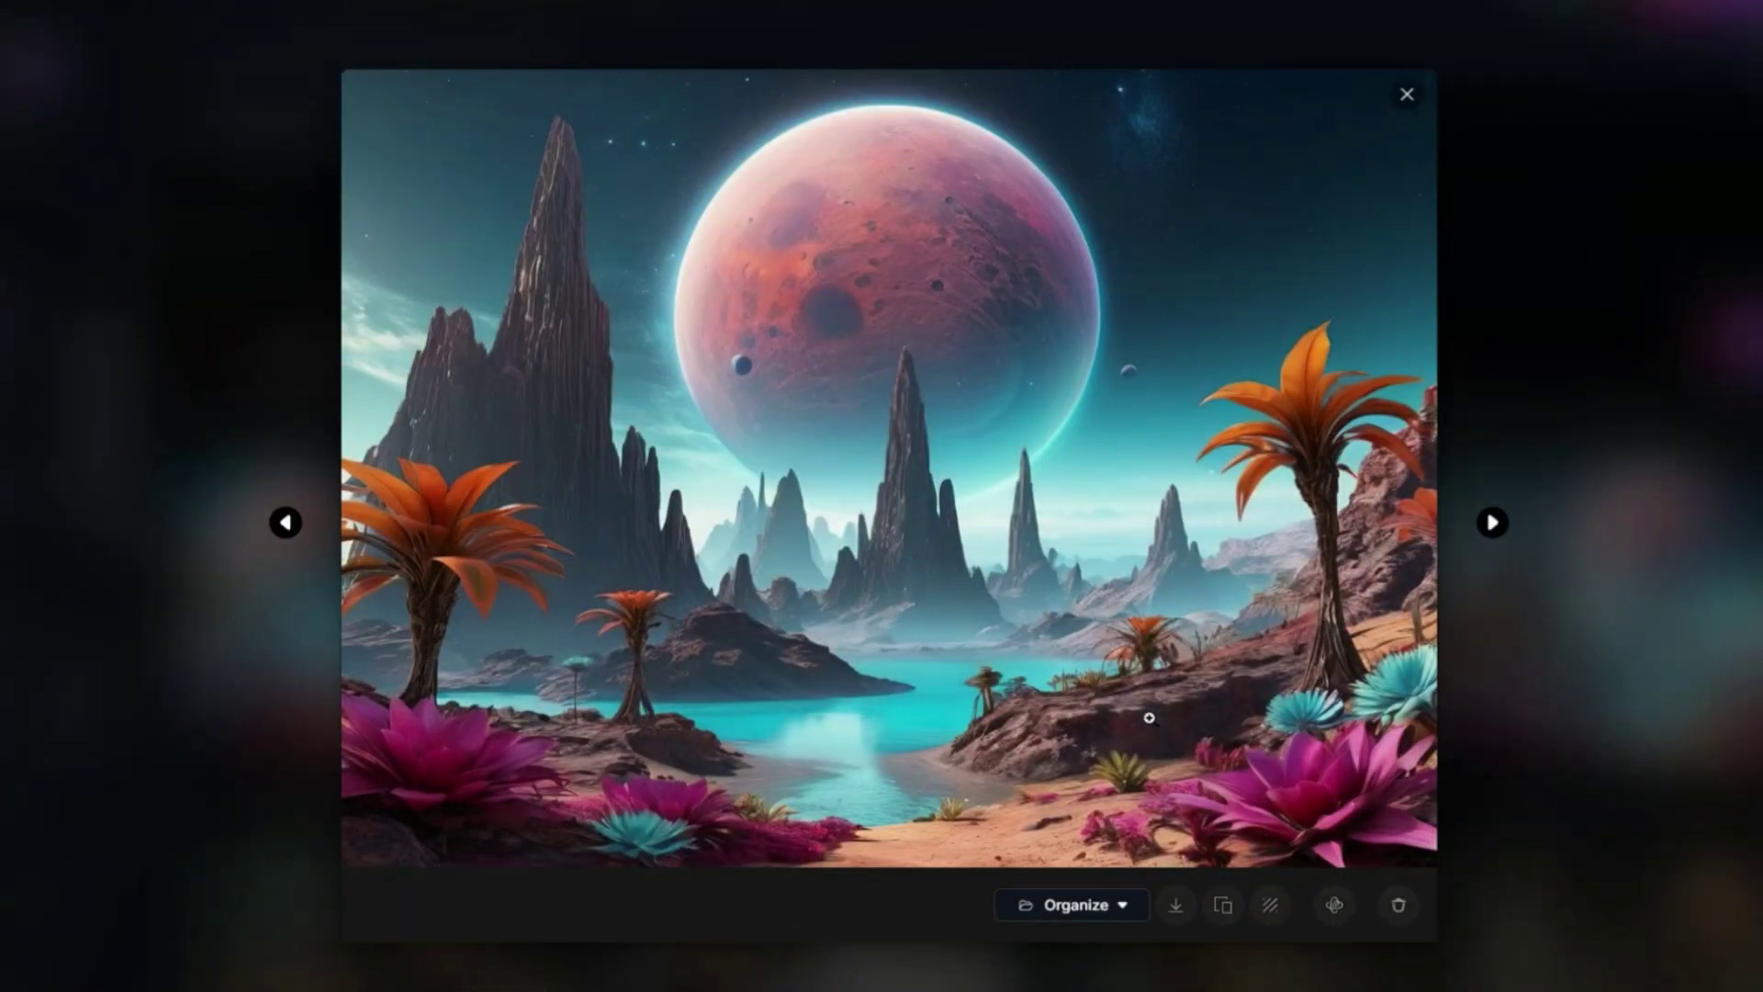
{"action": "key", "text": "Right"}
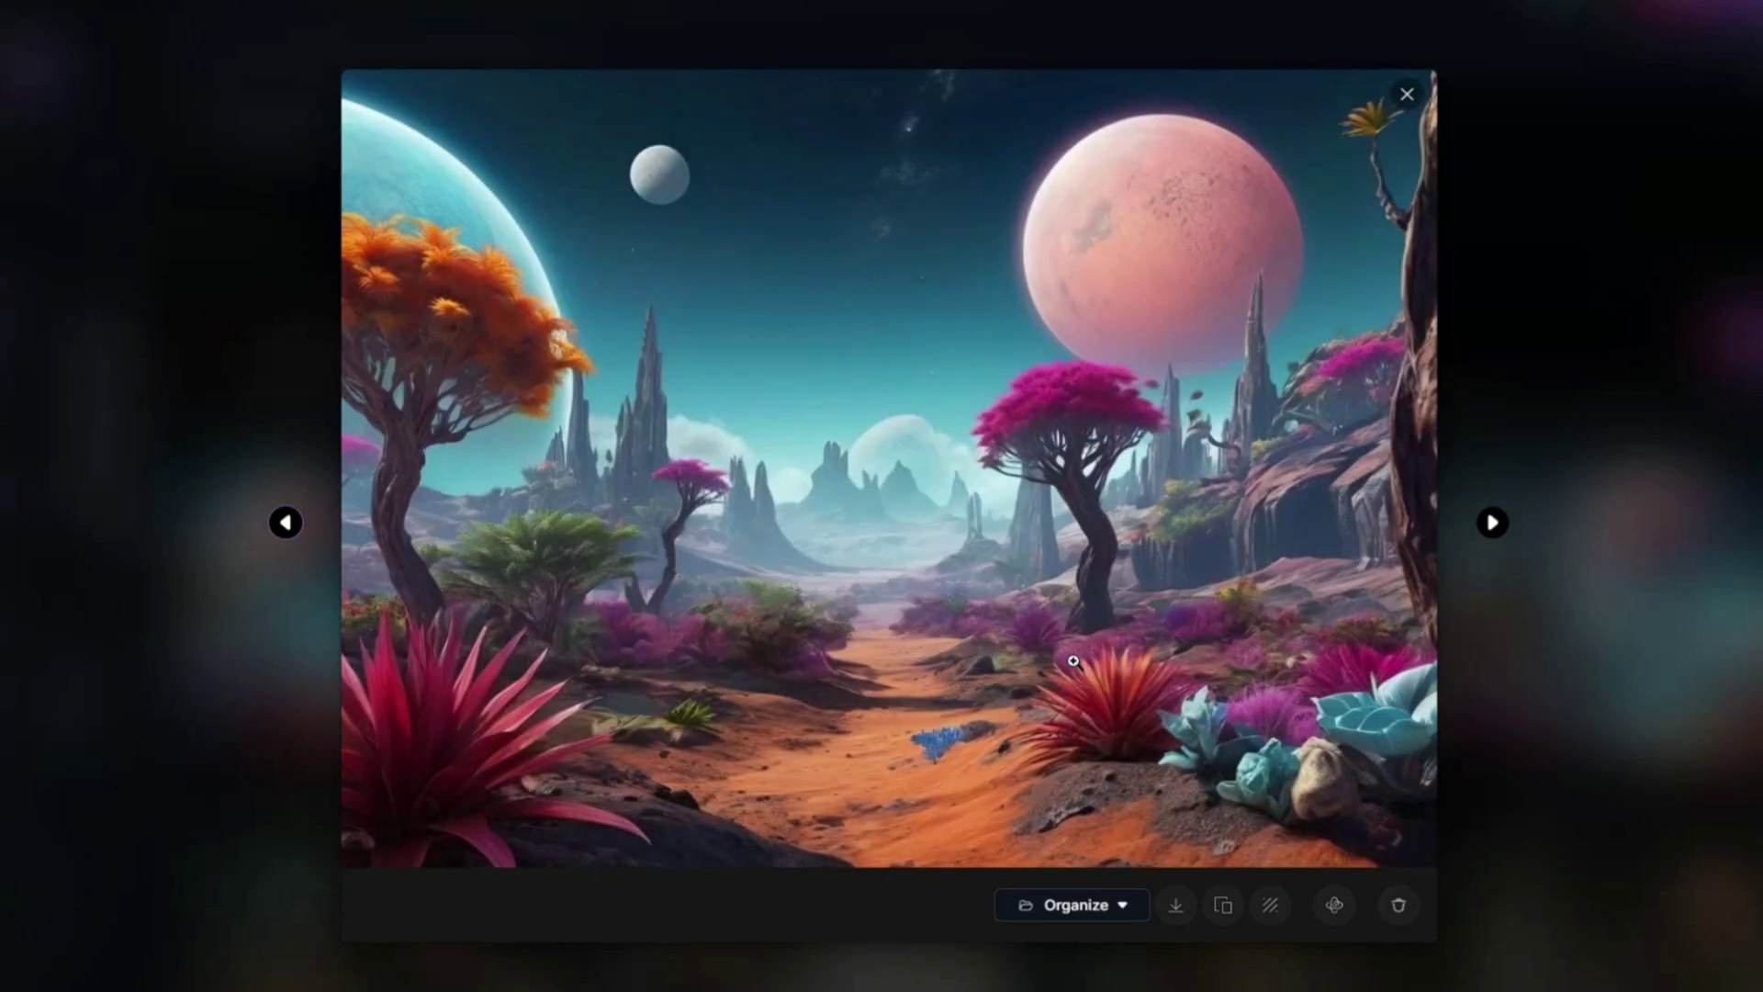
{"action": "key", "text": "Right"}
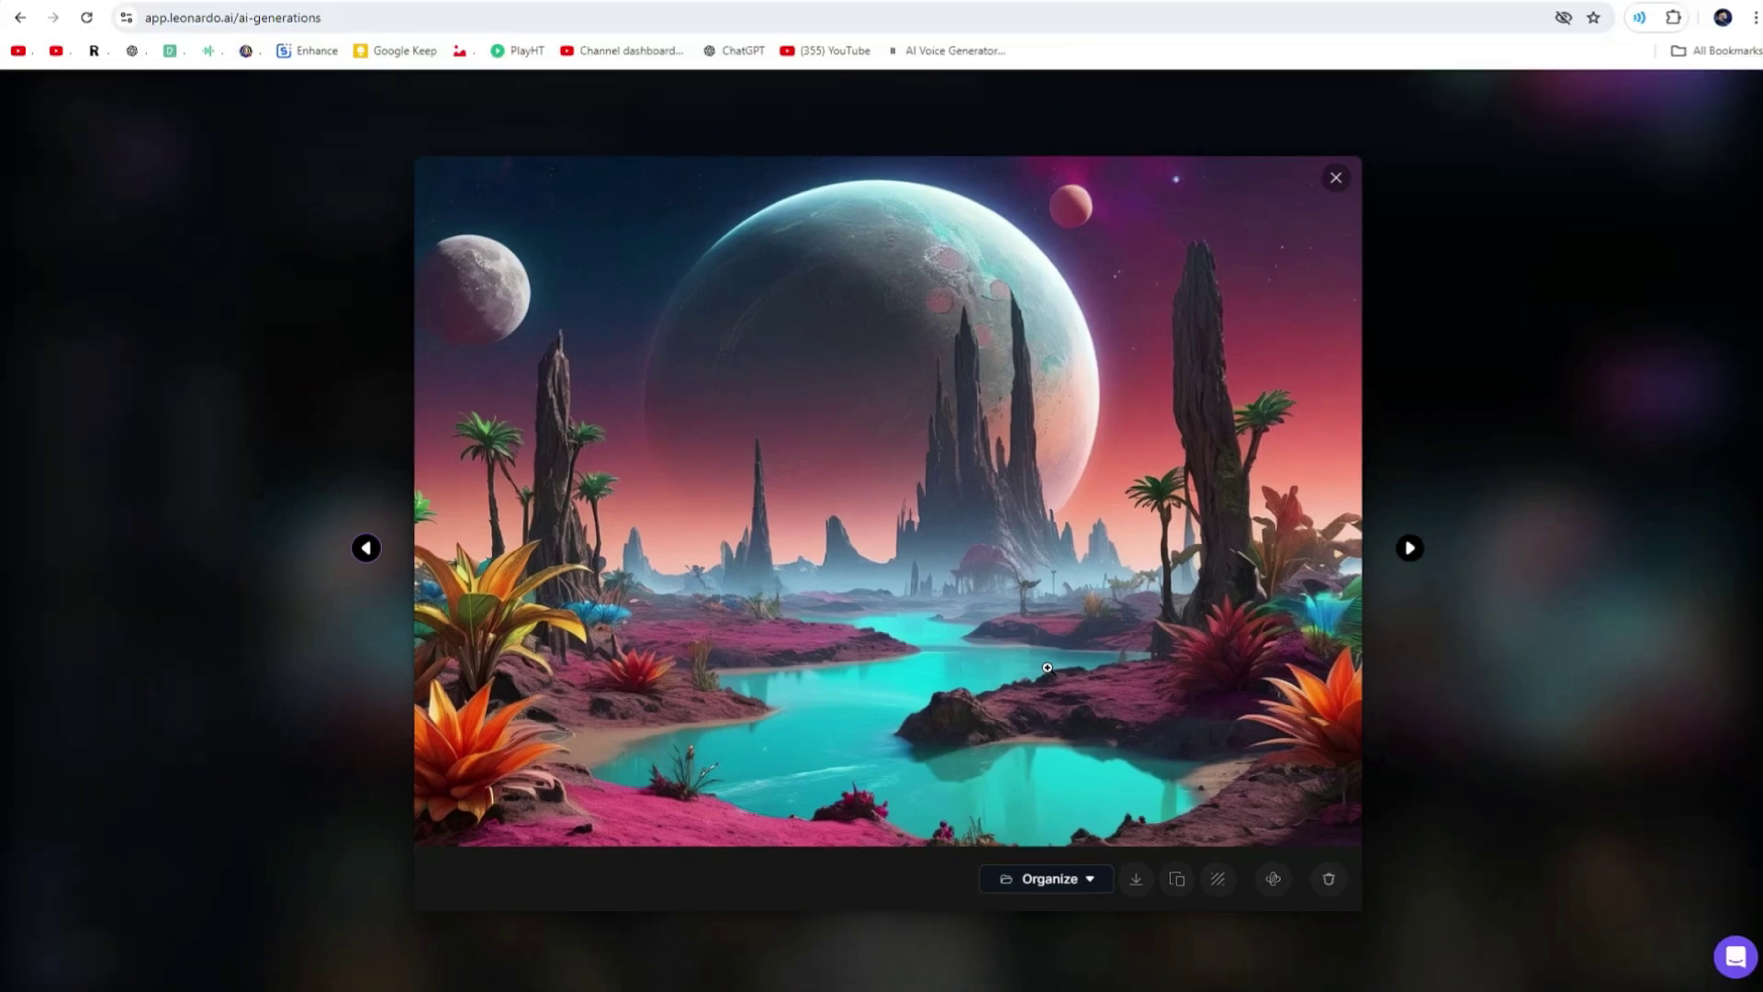
{"action": "key", "text": "Right"}
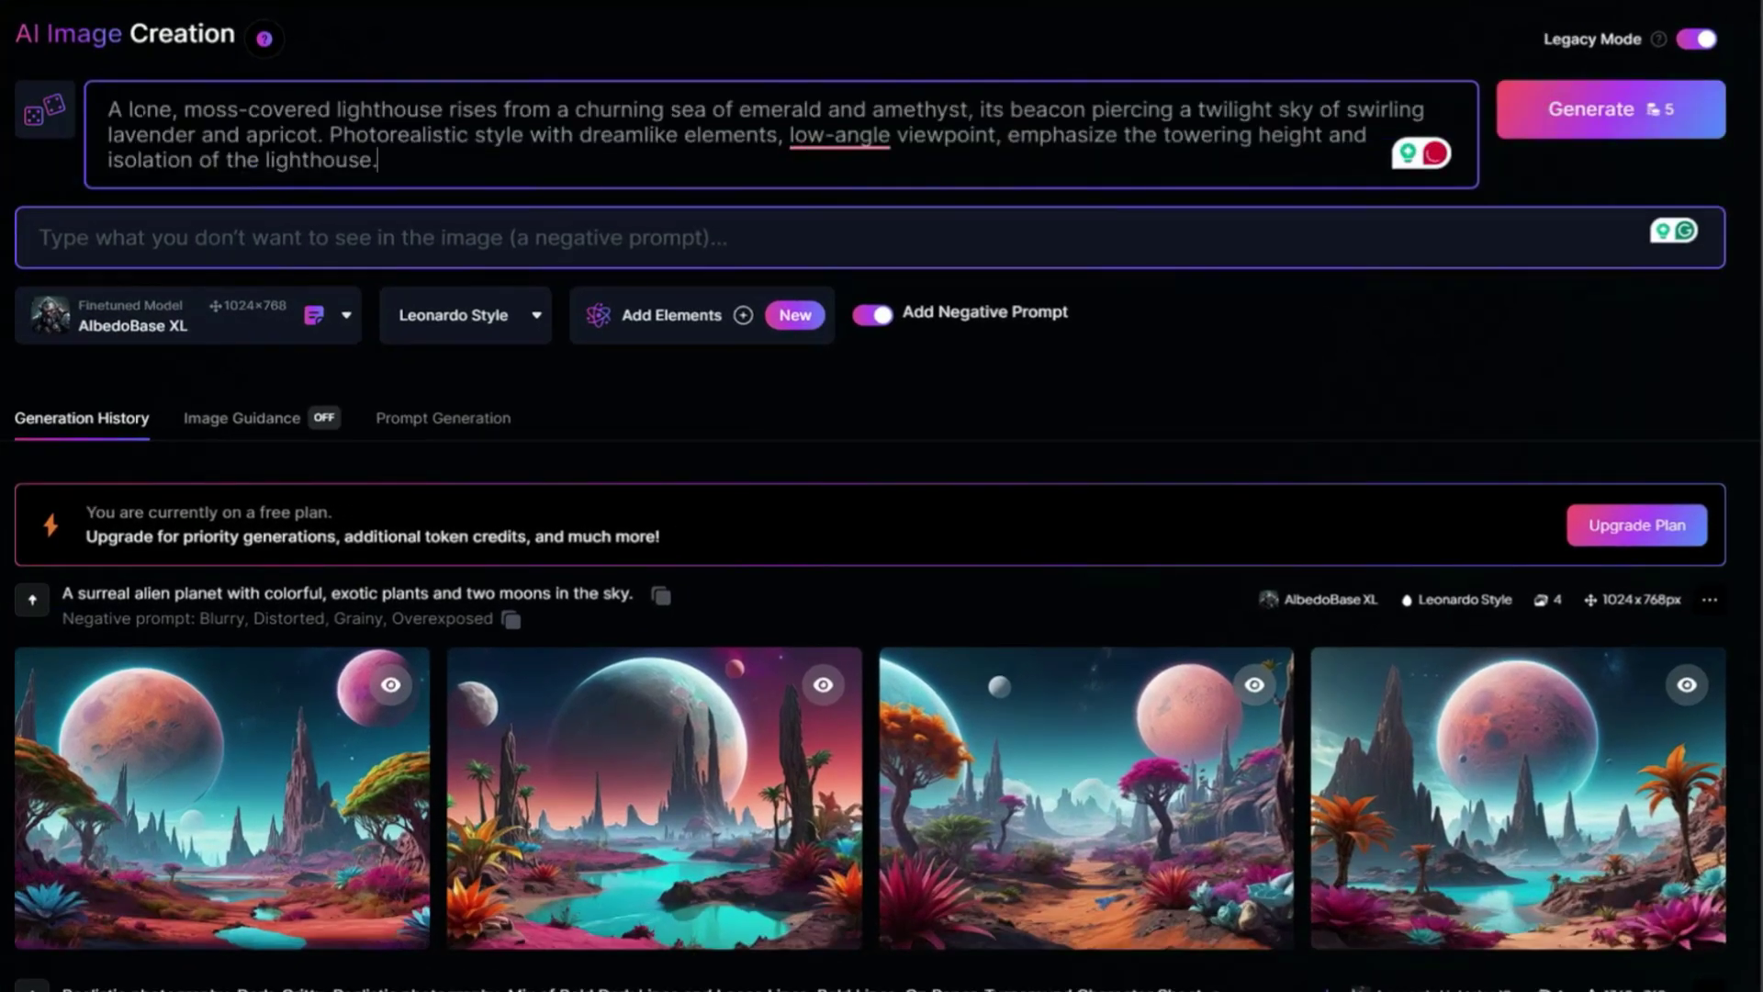
Correct the lighthouse prompt's wording to "and low-angle viewpoint" and generate its images with AlbedoBase XL
{"action": "mouse_move", "coordinate": [839, 140]}
{"action": "left_click", "coordinate": [860, 195]}
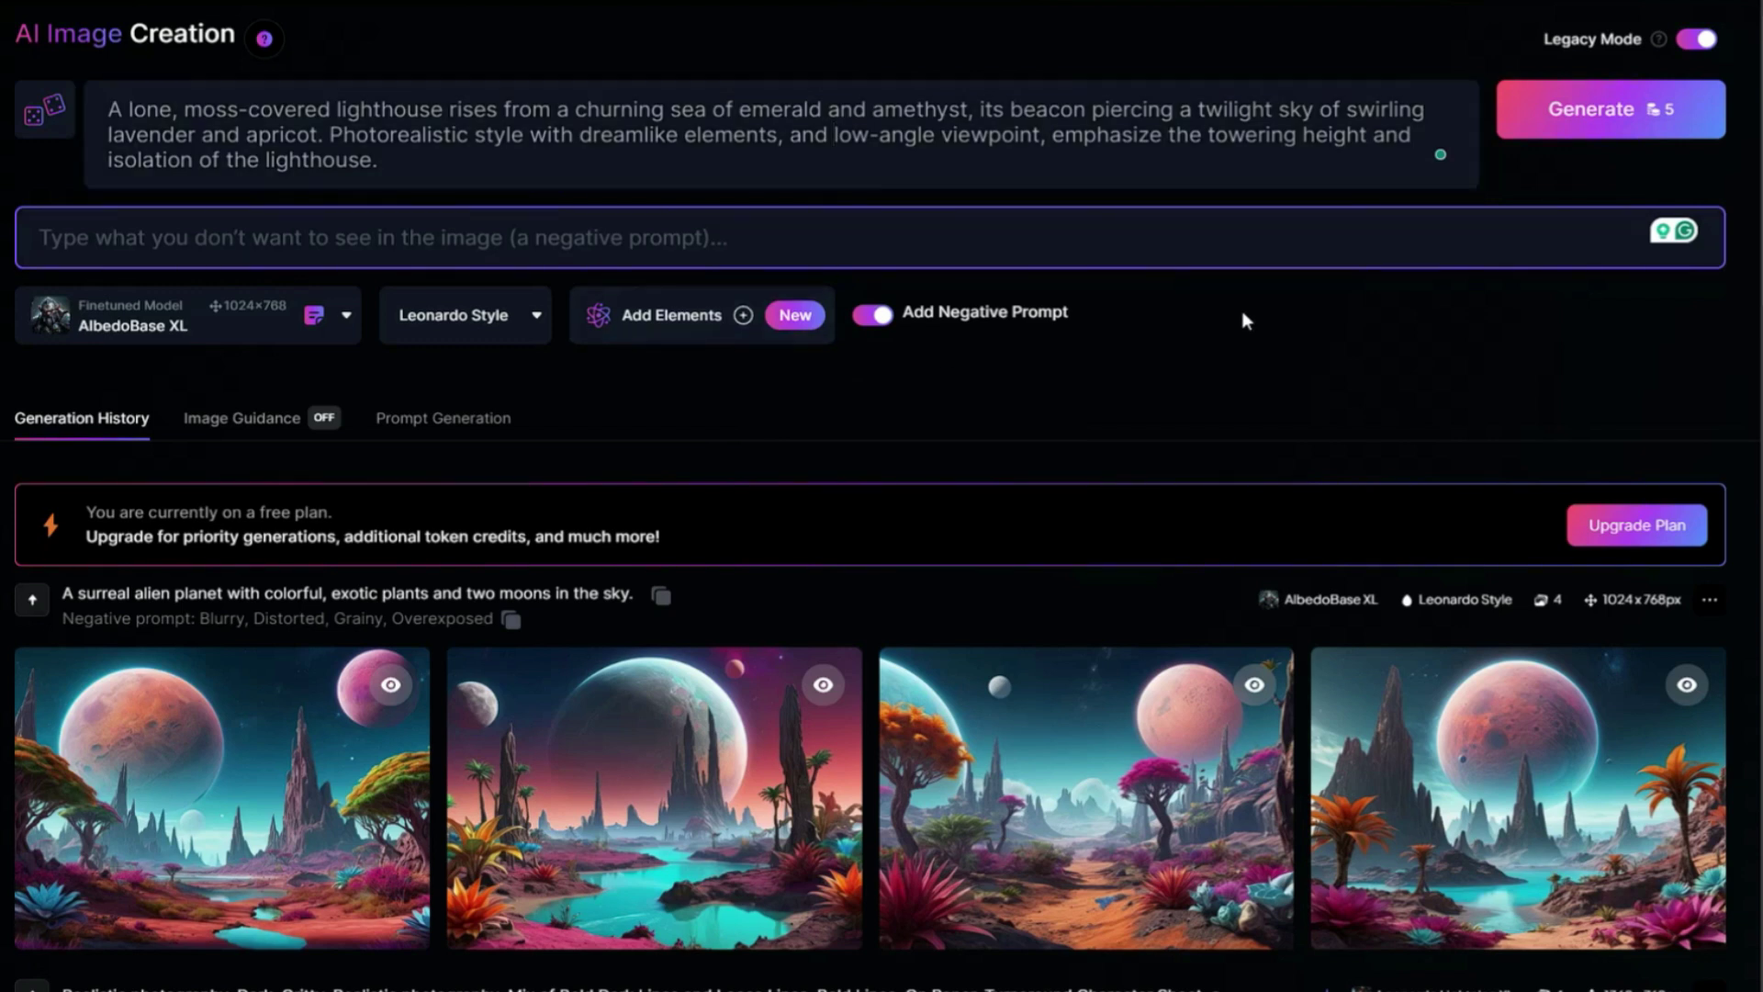
{"action": "left_click", "coordinate": [1614, 108]}
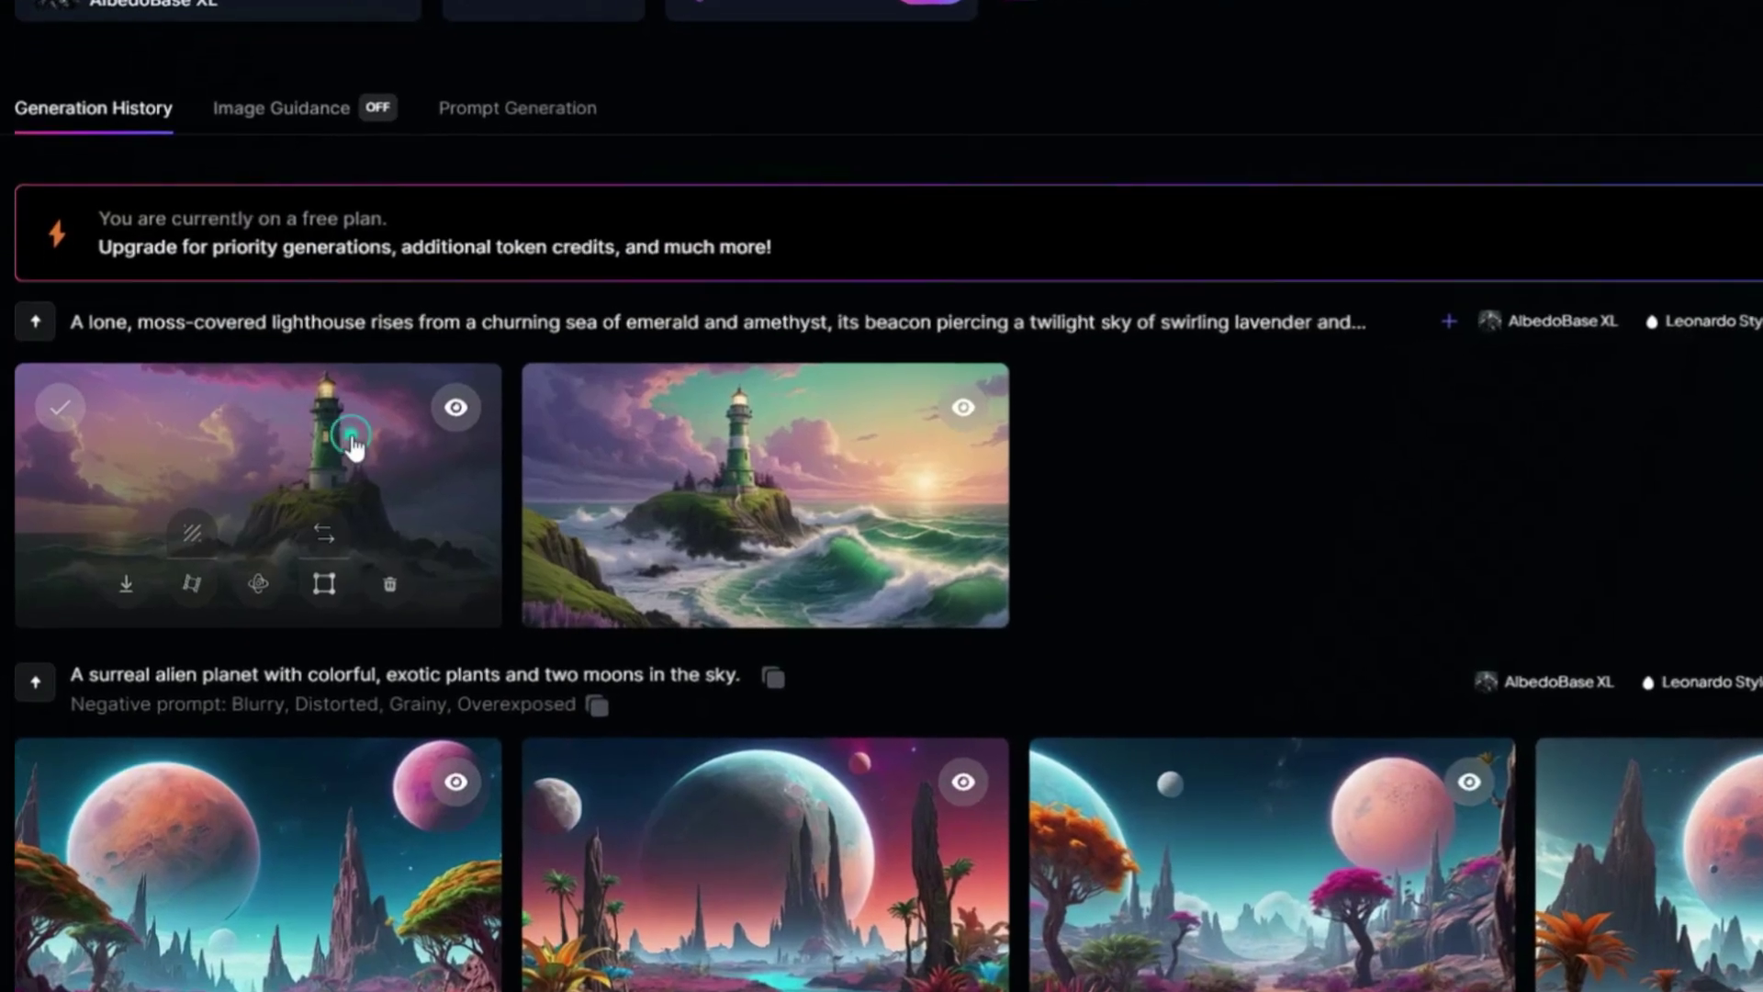
View both AlbedoBase XL lighthouse images enlarged and close the viewer
{"action": "left_click", "coordinate": [332, 455]}
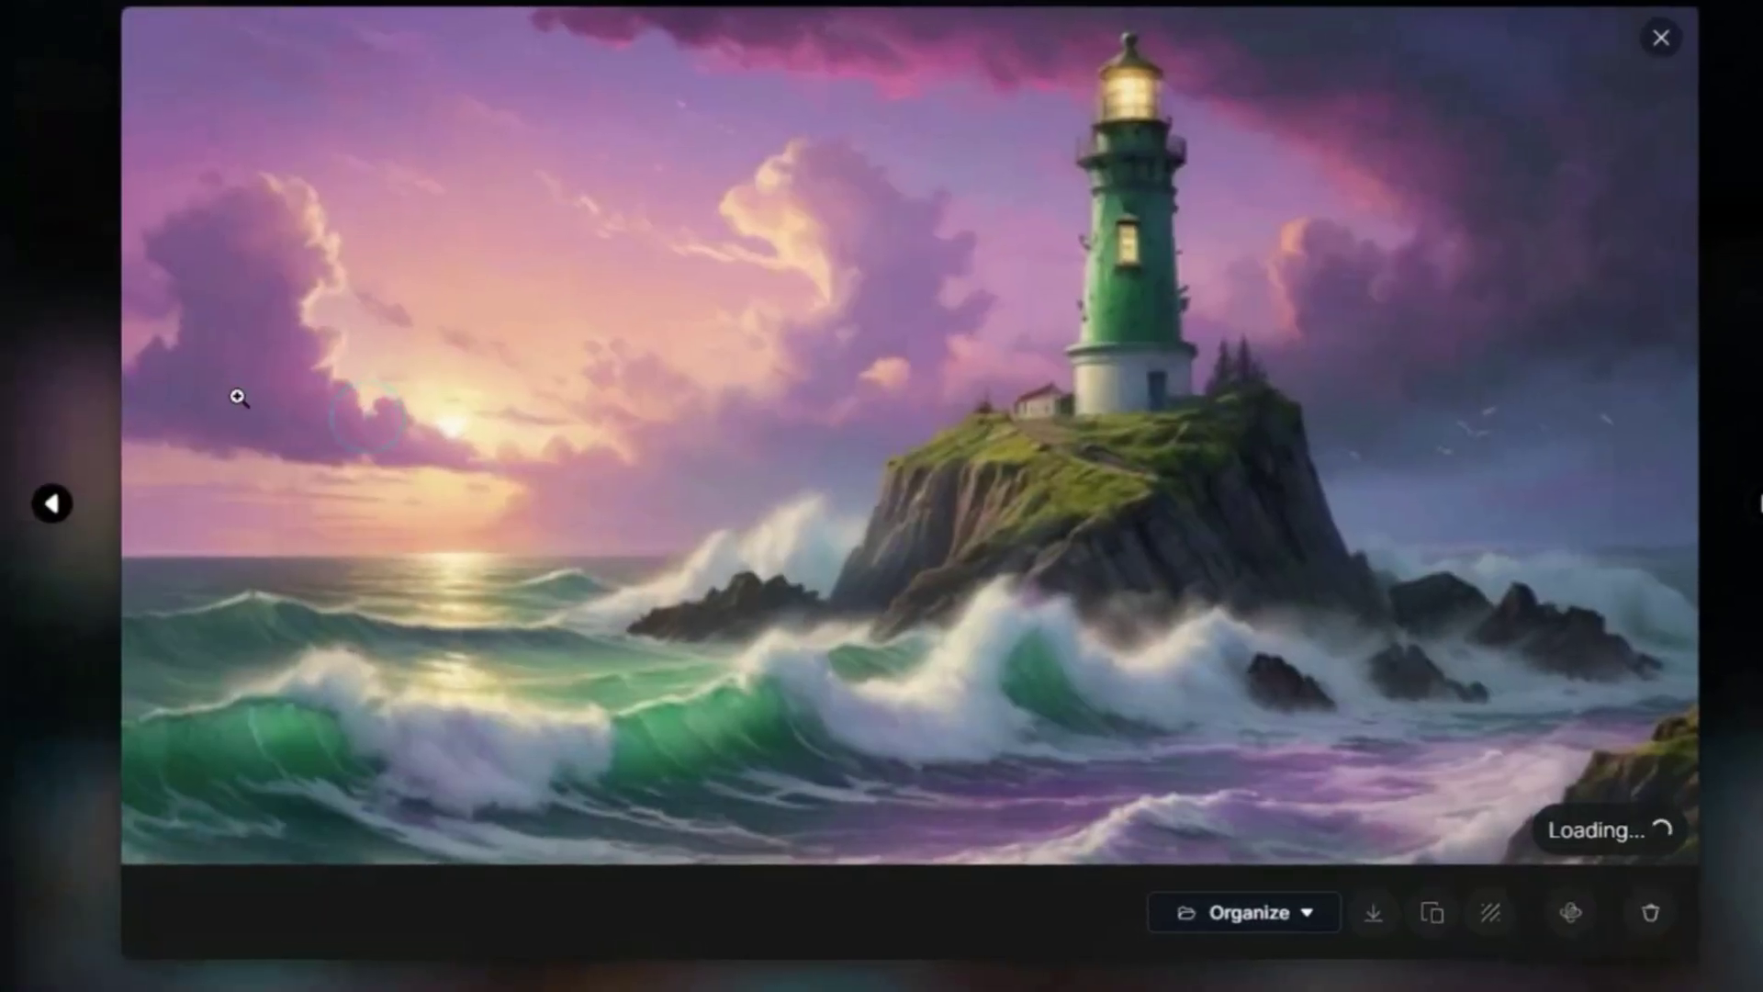
{"action": "left_click", "coordinate": [1256, 474]}
{"action": "key", "text": "Right"}
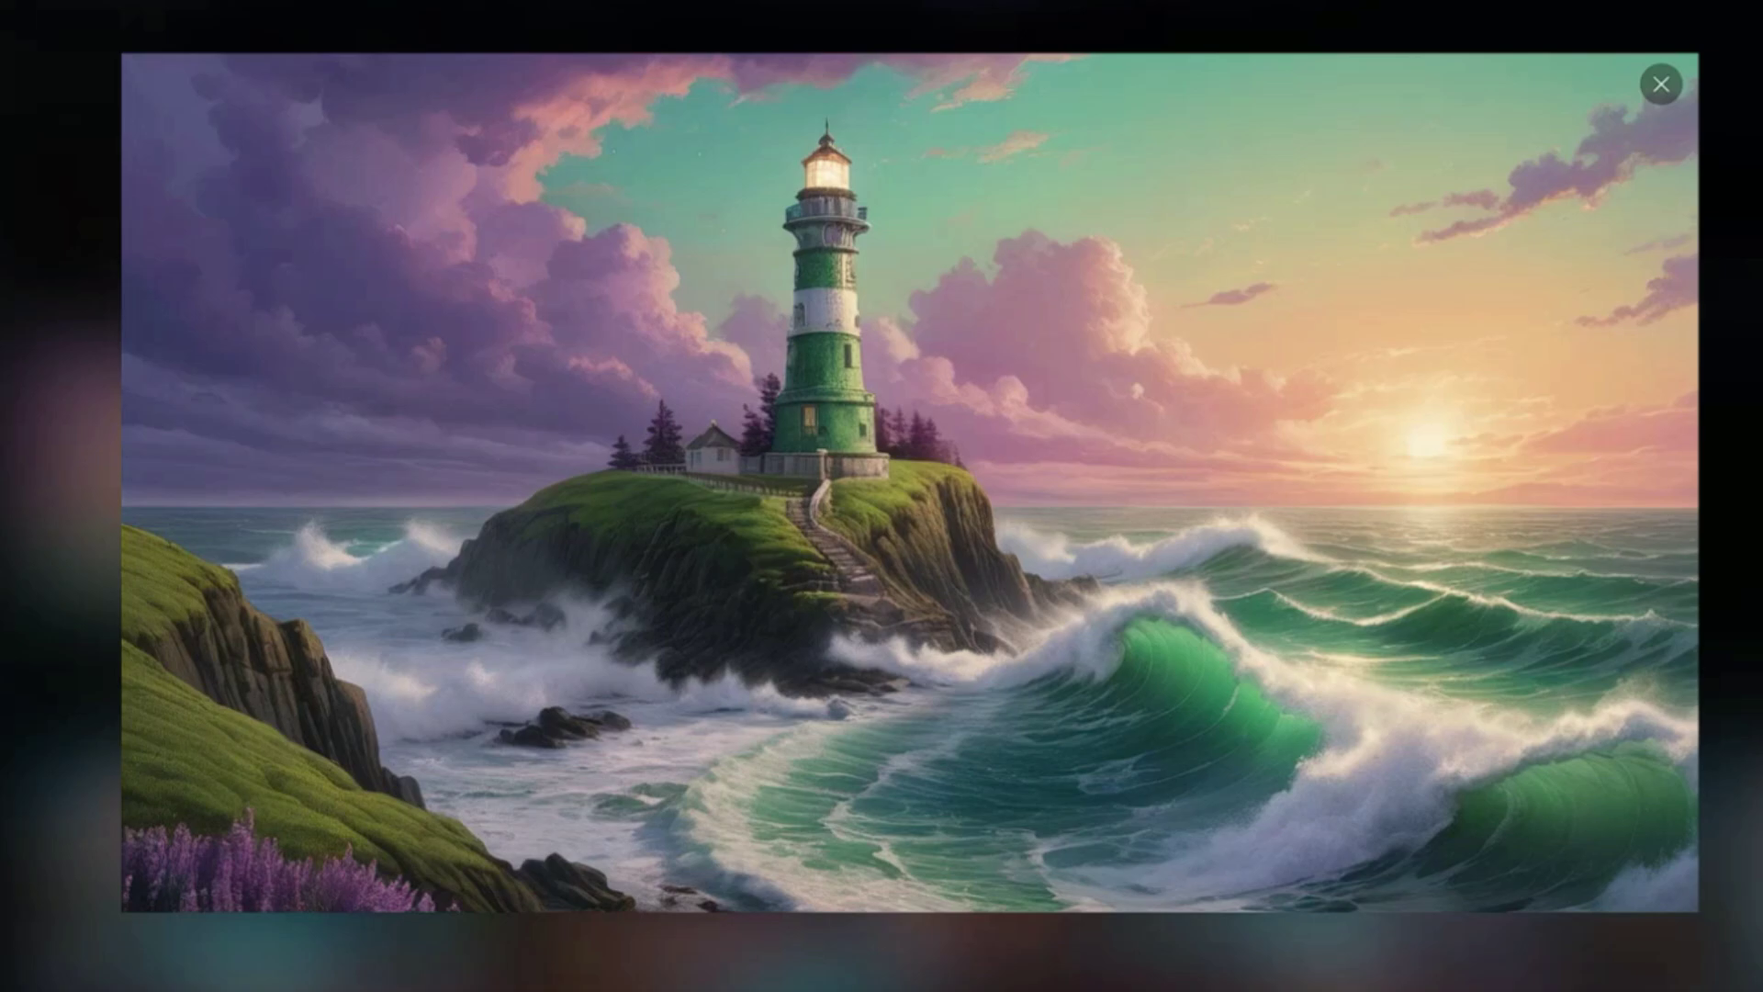
{"action": "left_click", "coordinate": [1661, 84]}
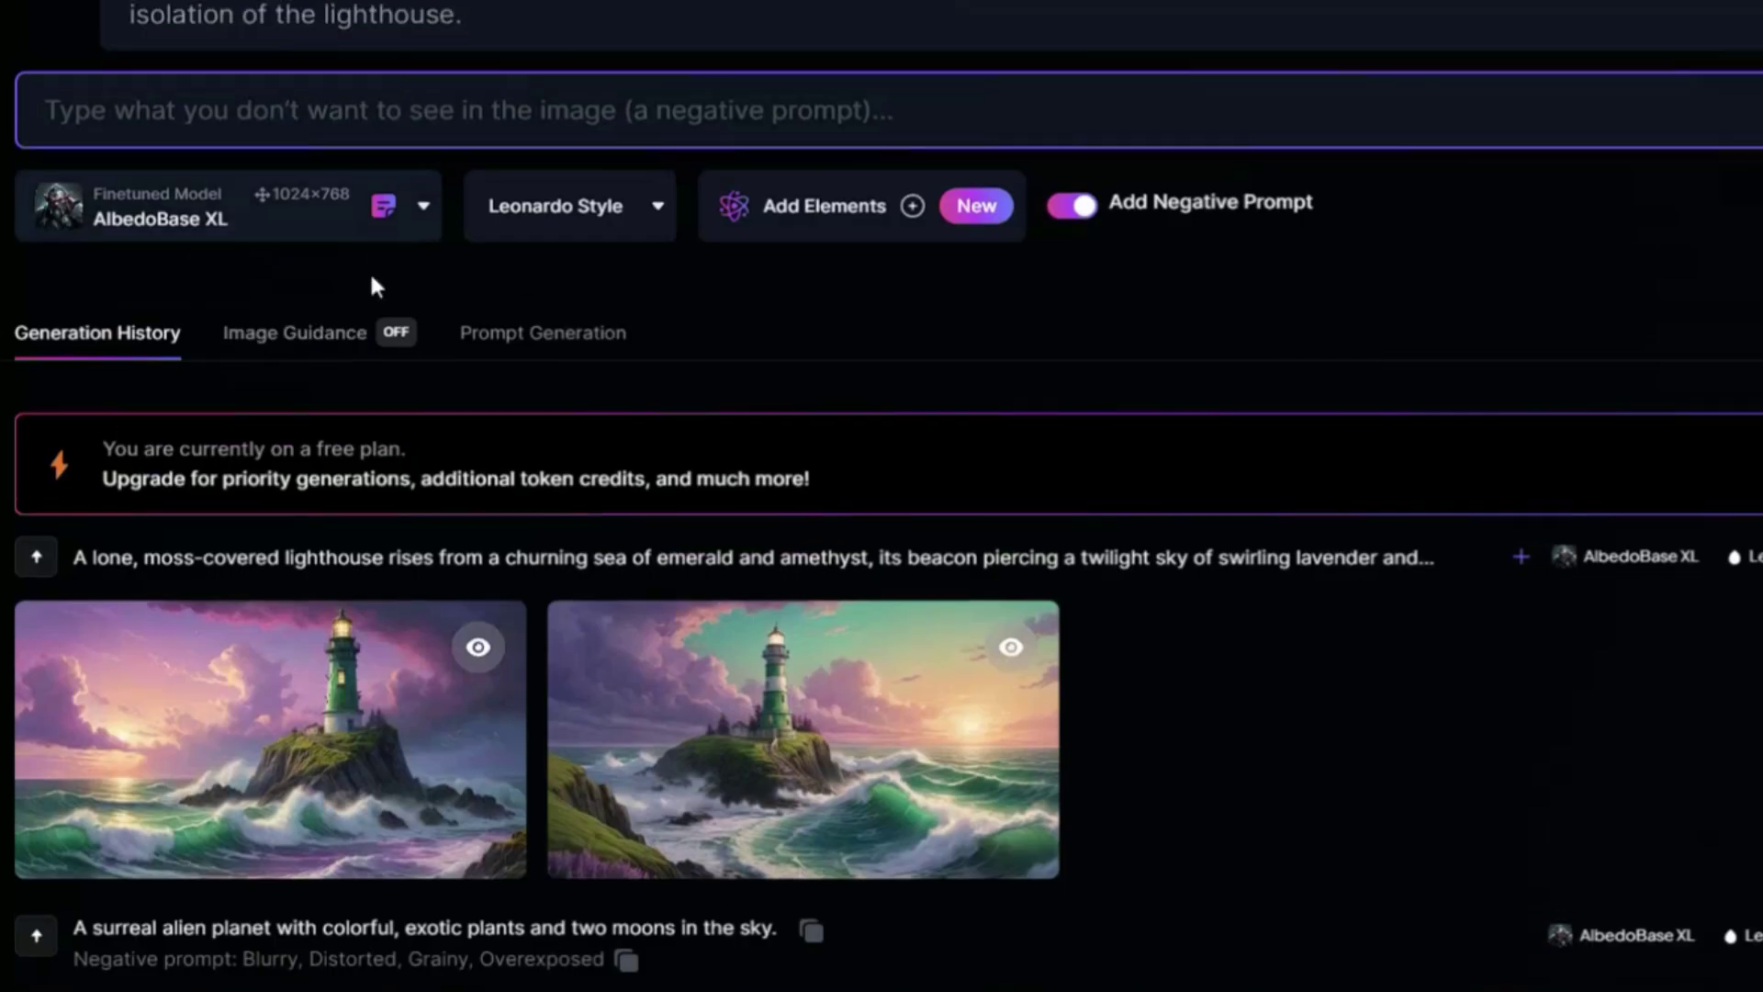
Switch the finetuned model to Leonardo Lightning XL and generate images from the same lighthouse prompt
{"action": "left_click", "coordinate": [372, 224]}
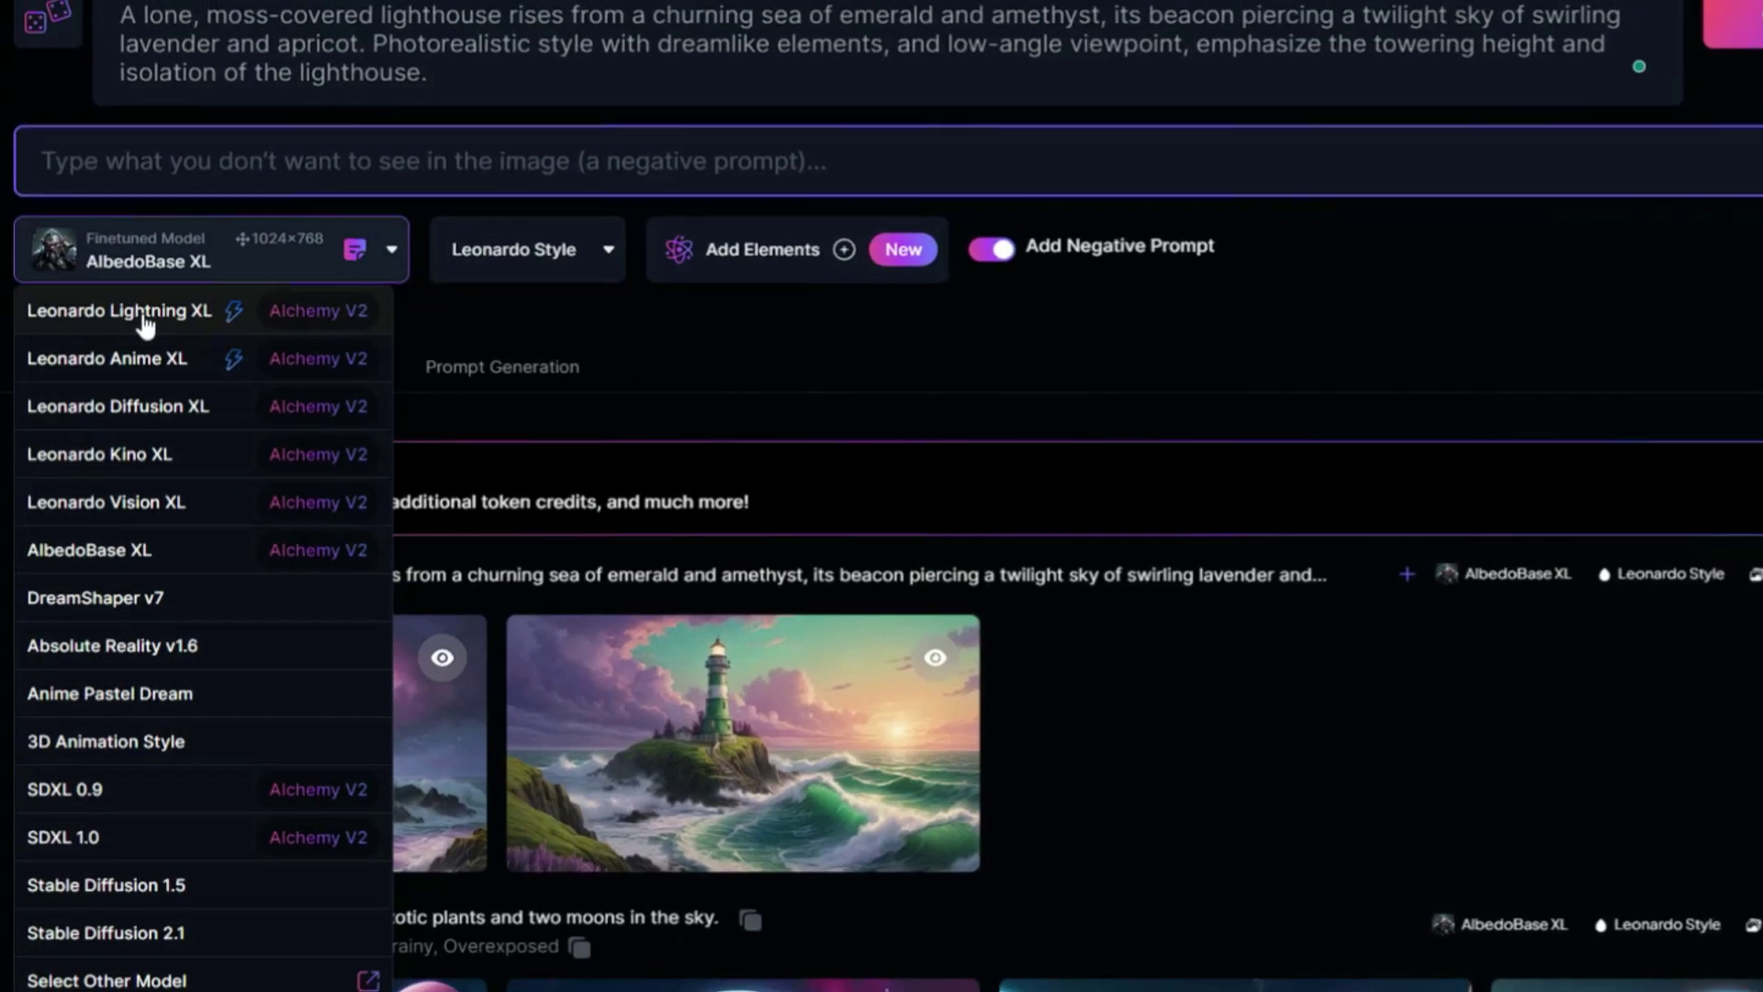
{"action": "left_click", "coordinate": [226, 277]}
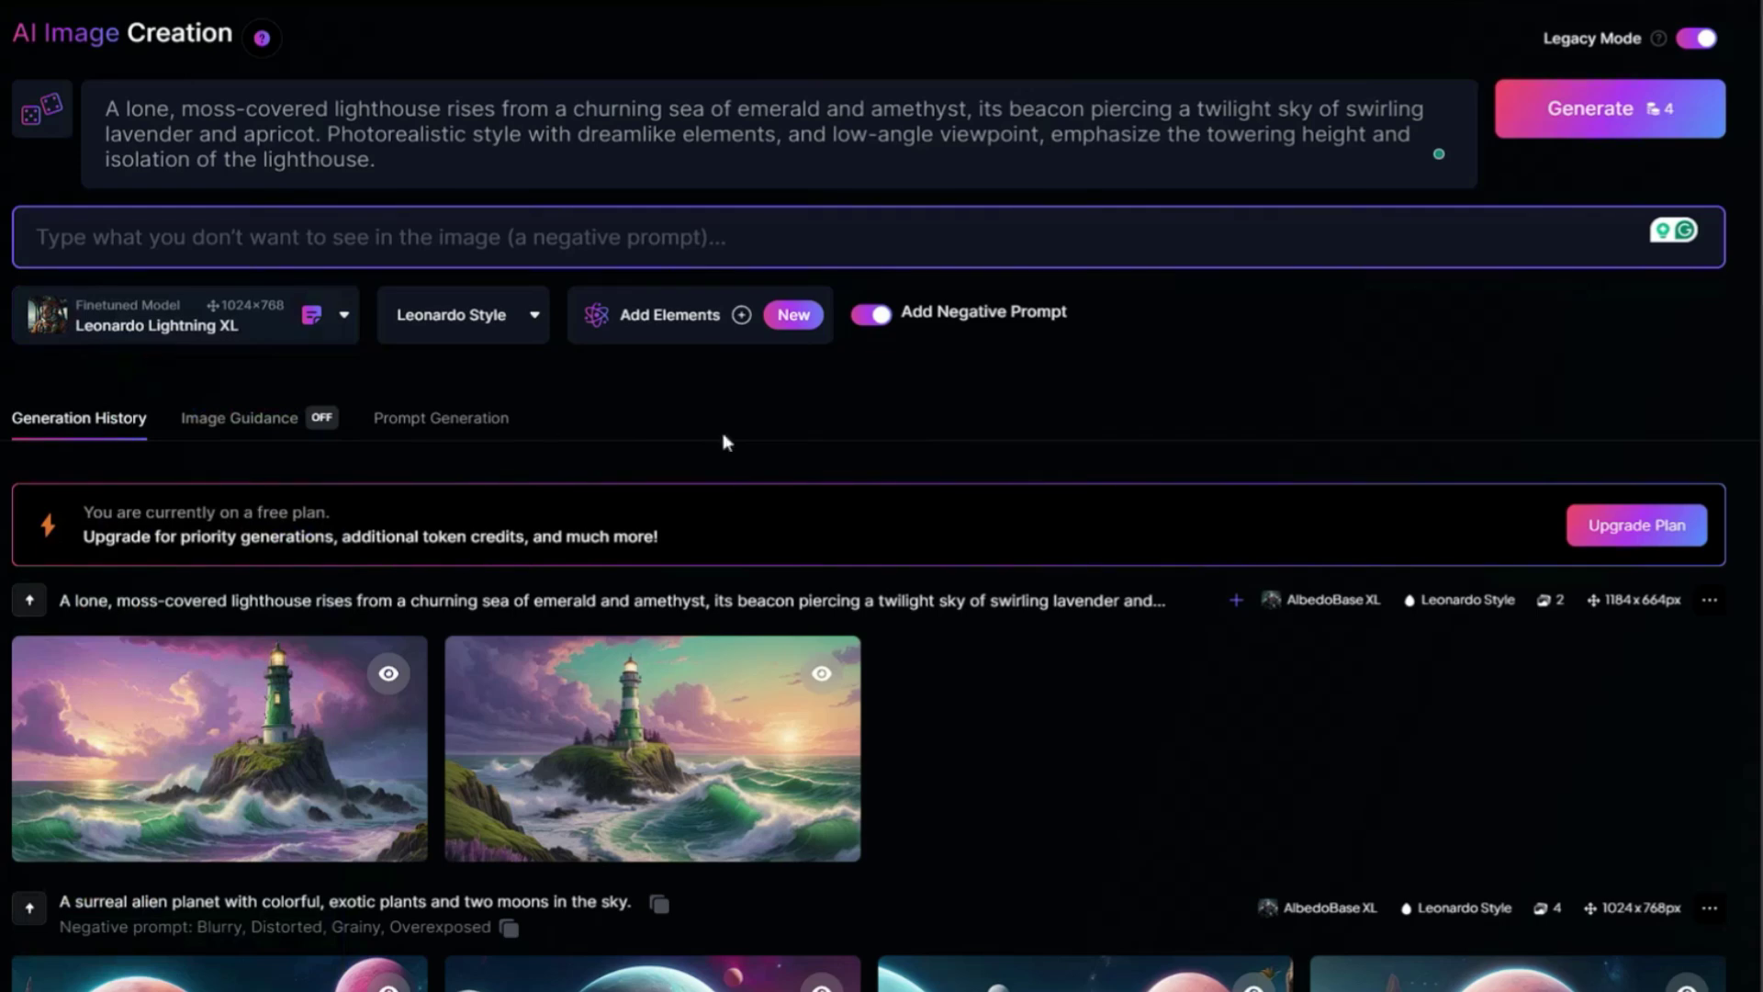
{"action": "left_click", "coordinate": [1589, 110]}
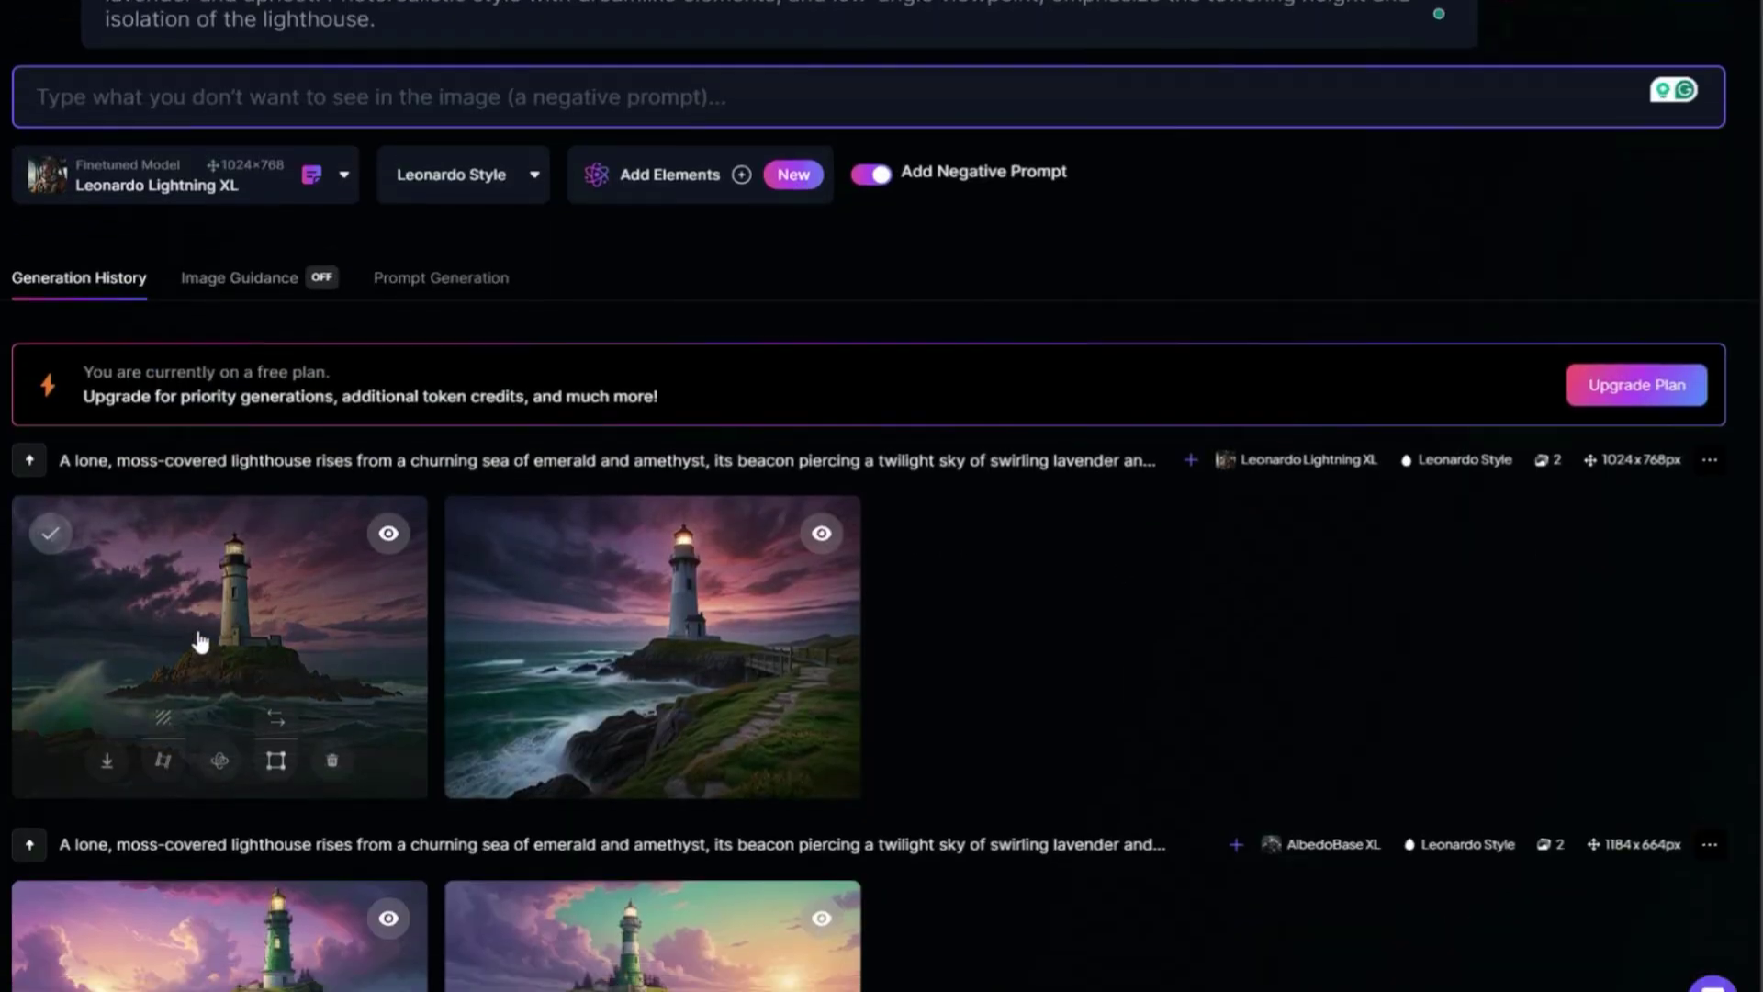
View both Leonardo Lightning XL lighthouse images enlarged and download the second one
{"action": "left_click", "coordinate": [200, 641]}
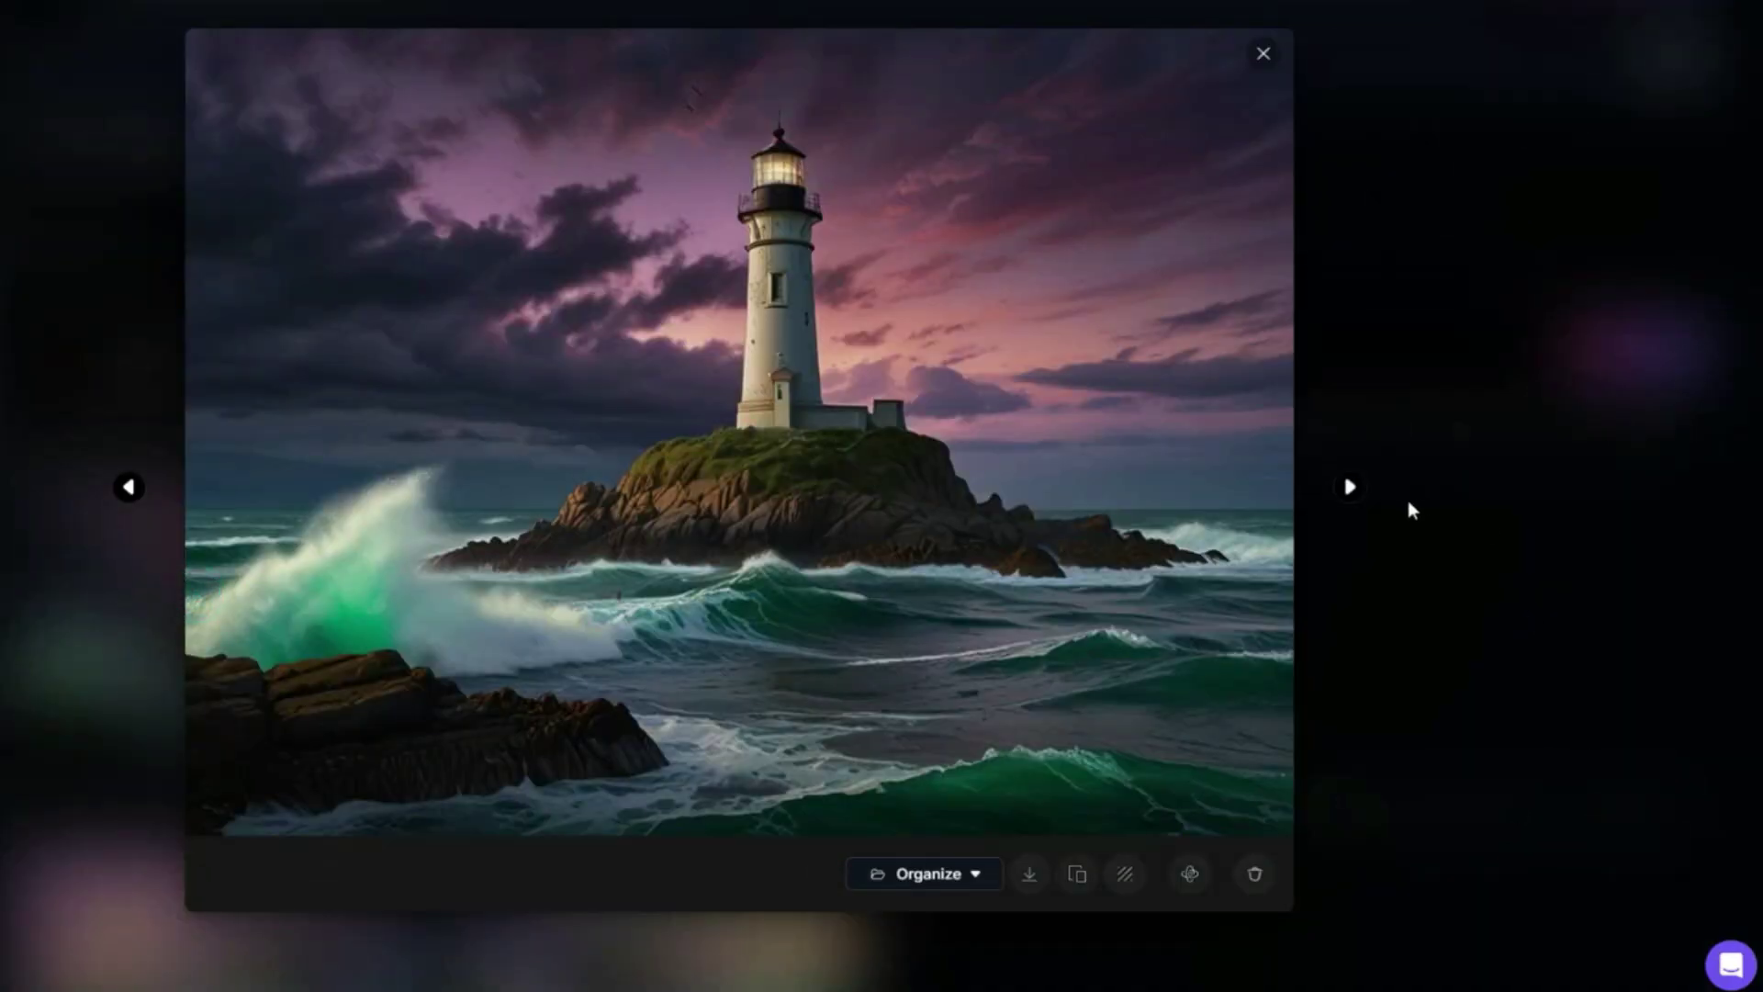
{"action": "left_click", "coordinate": [1350, 488]}
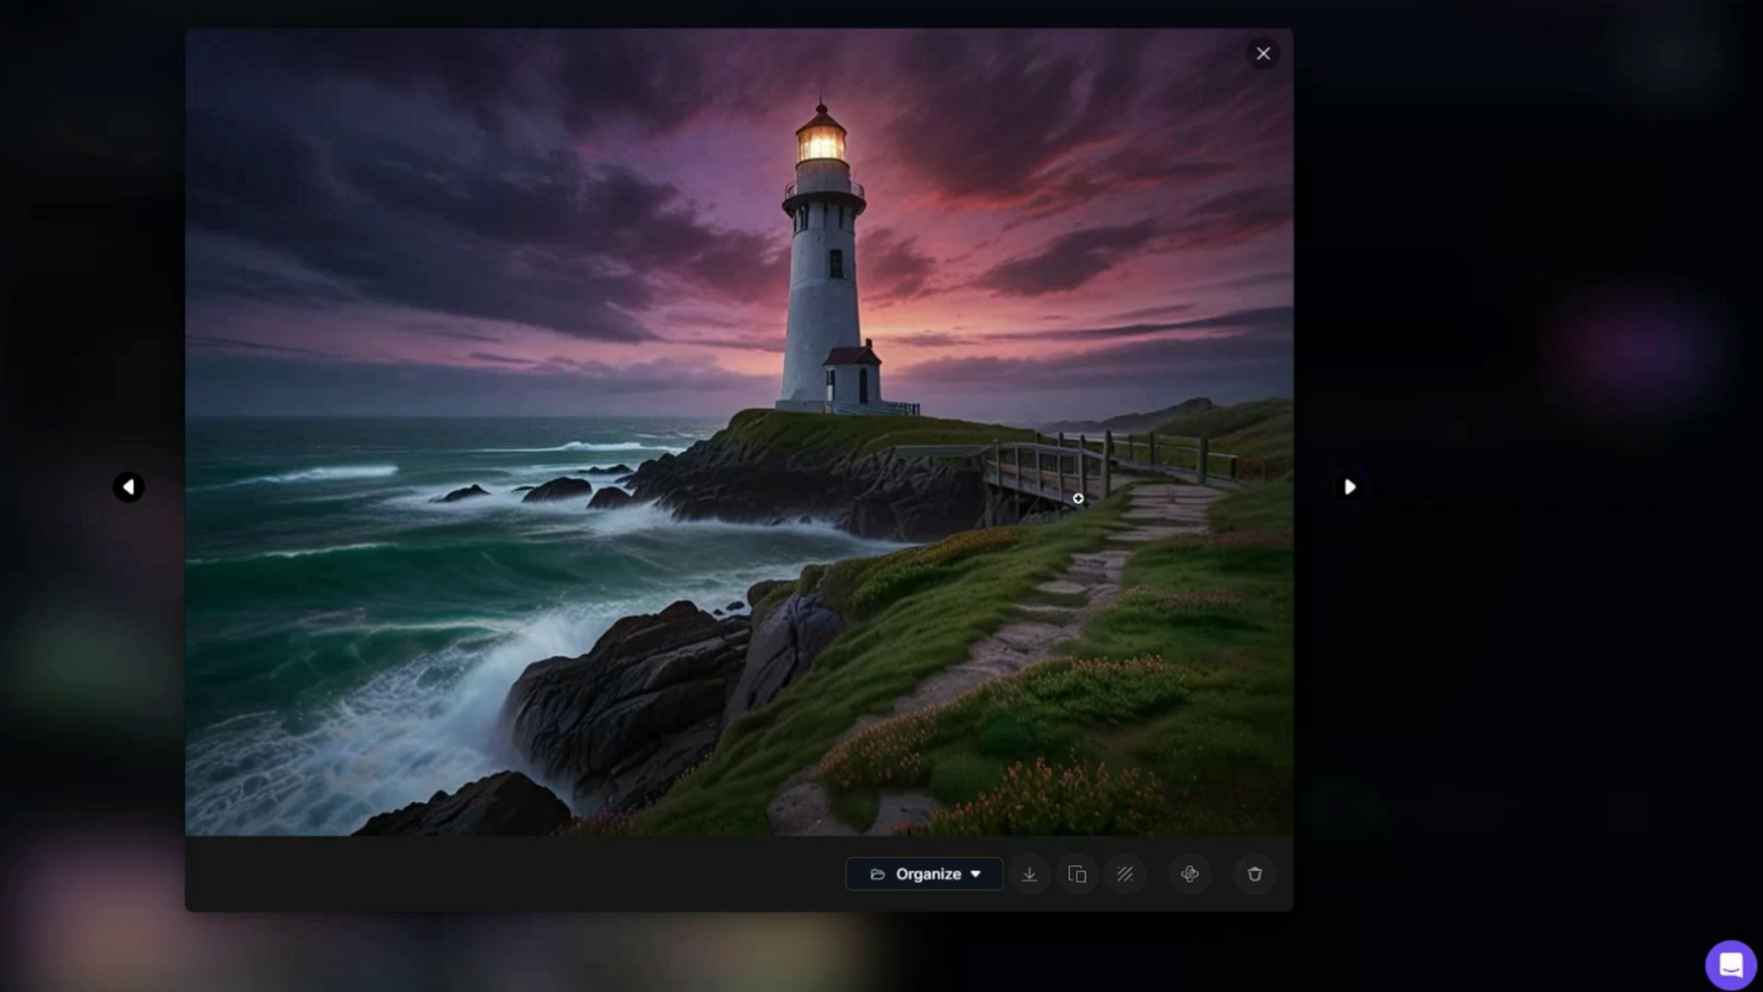
{"action": "left_click", "coordinate": [1034, 885]}
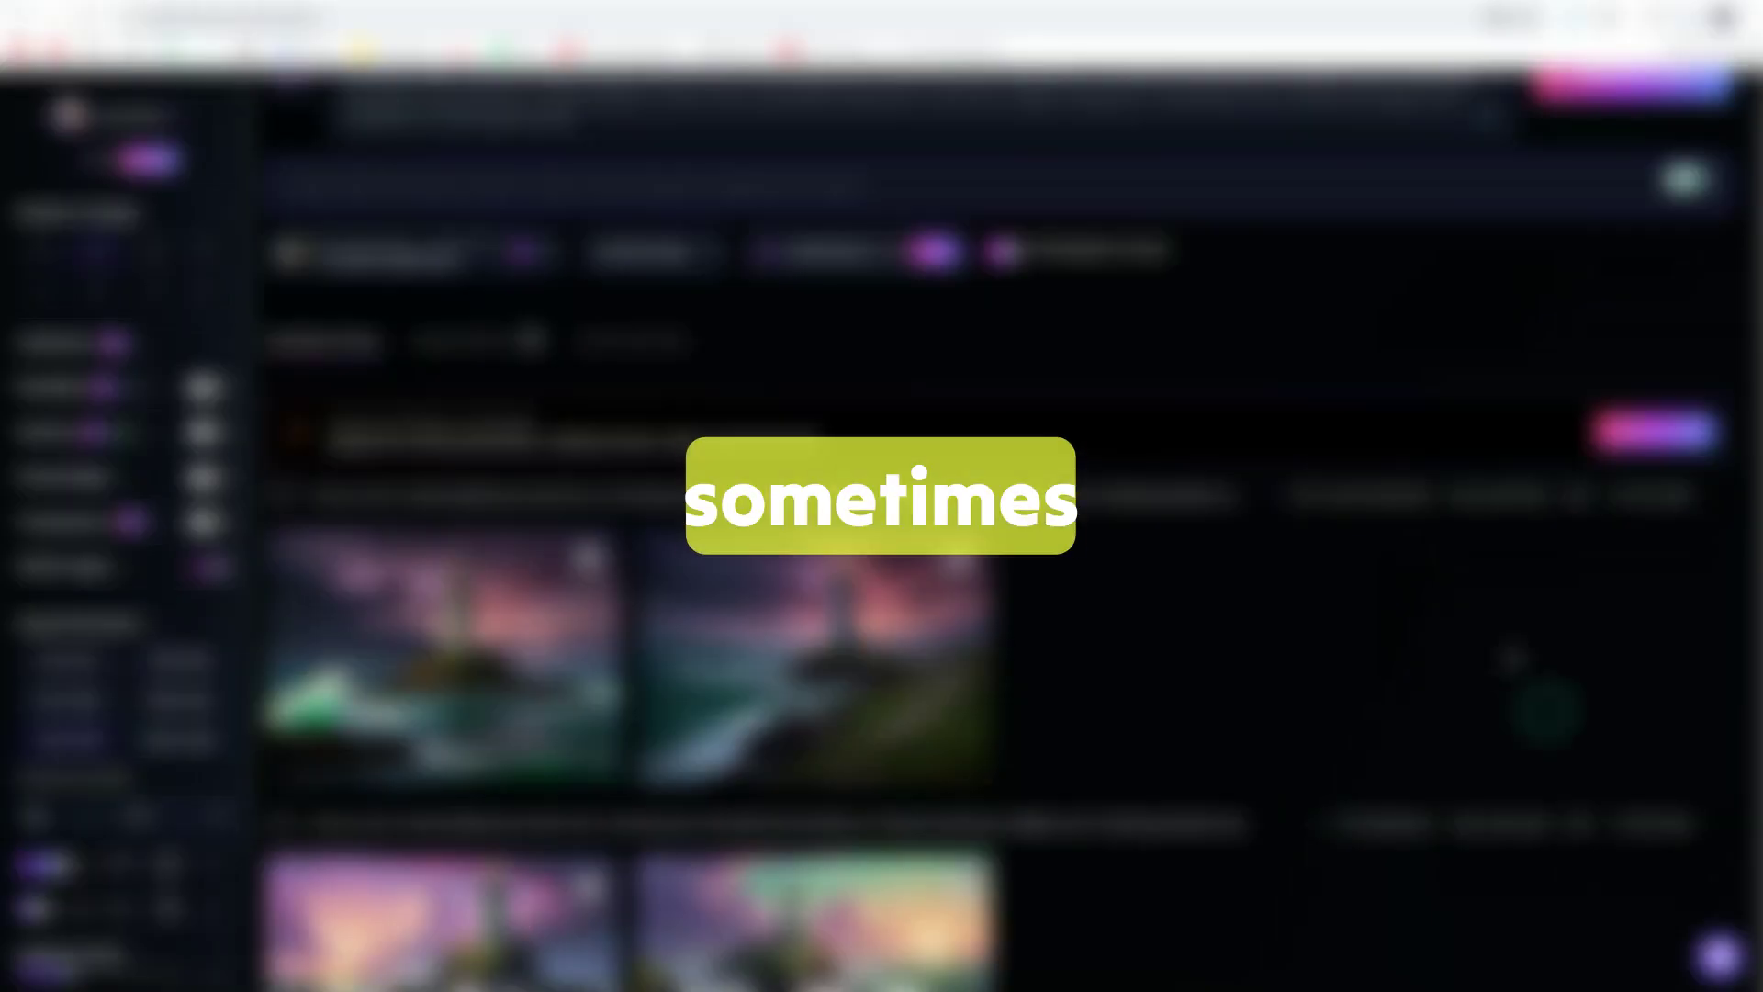
Clear the lighthouse text from the prompt
{"action": "scroll", "coordinate": [1000, 524], "scroll_direction": "up", "scroll_amount": 1}
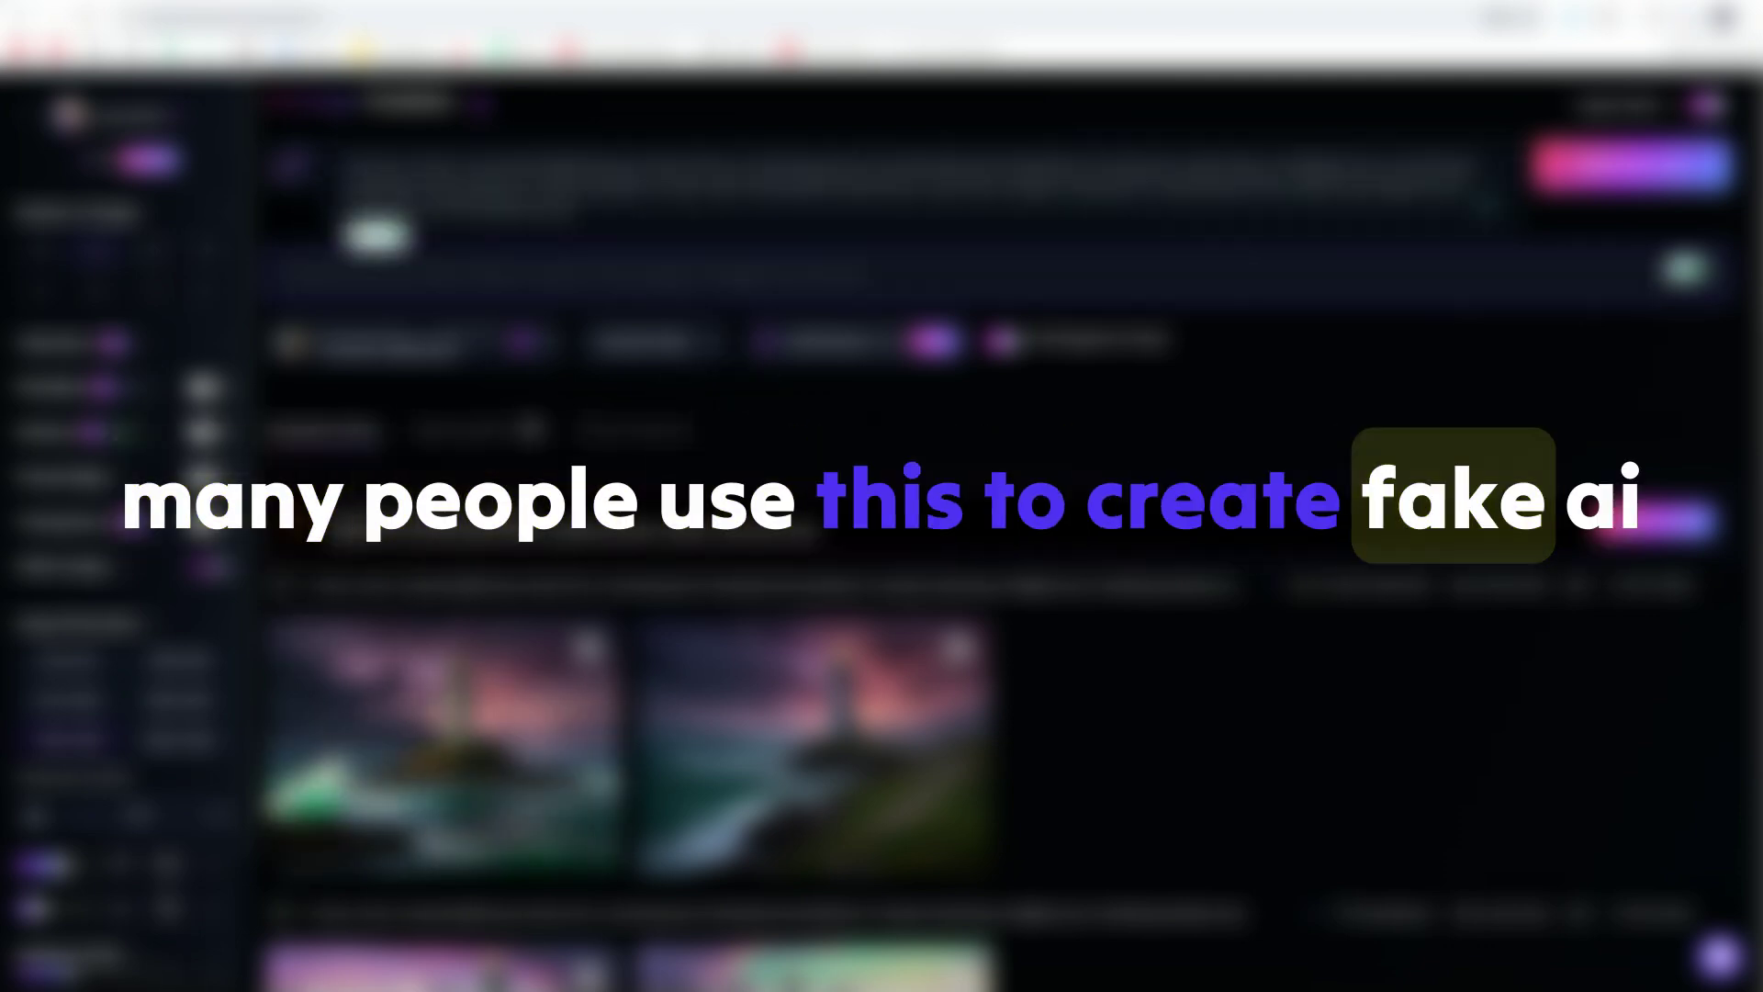
{"action": "key", "text": "ctrl+a"}
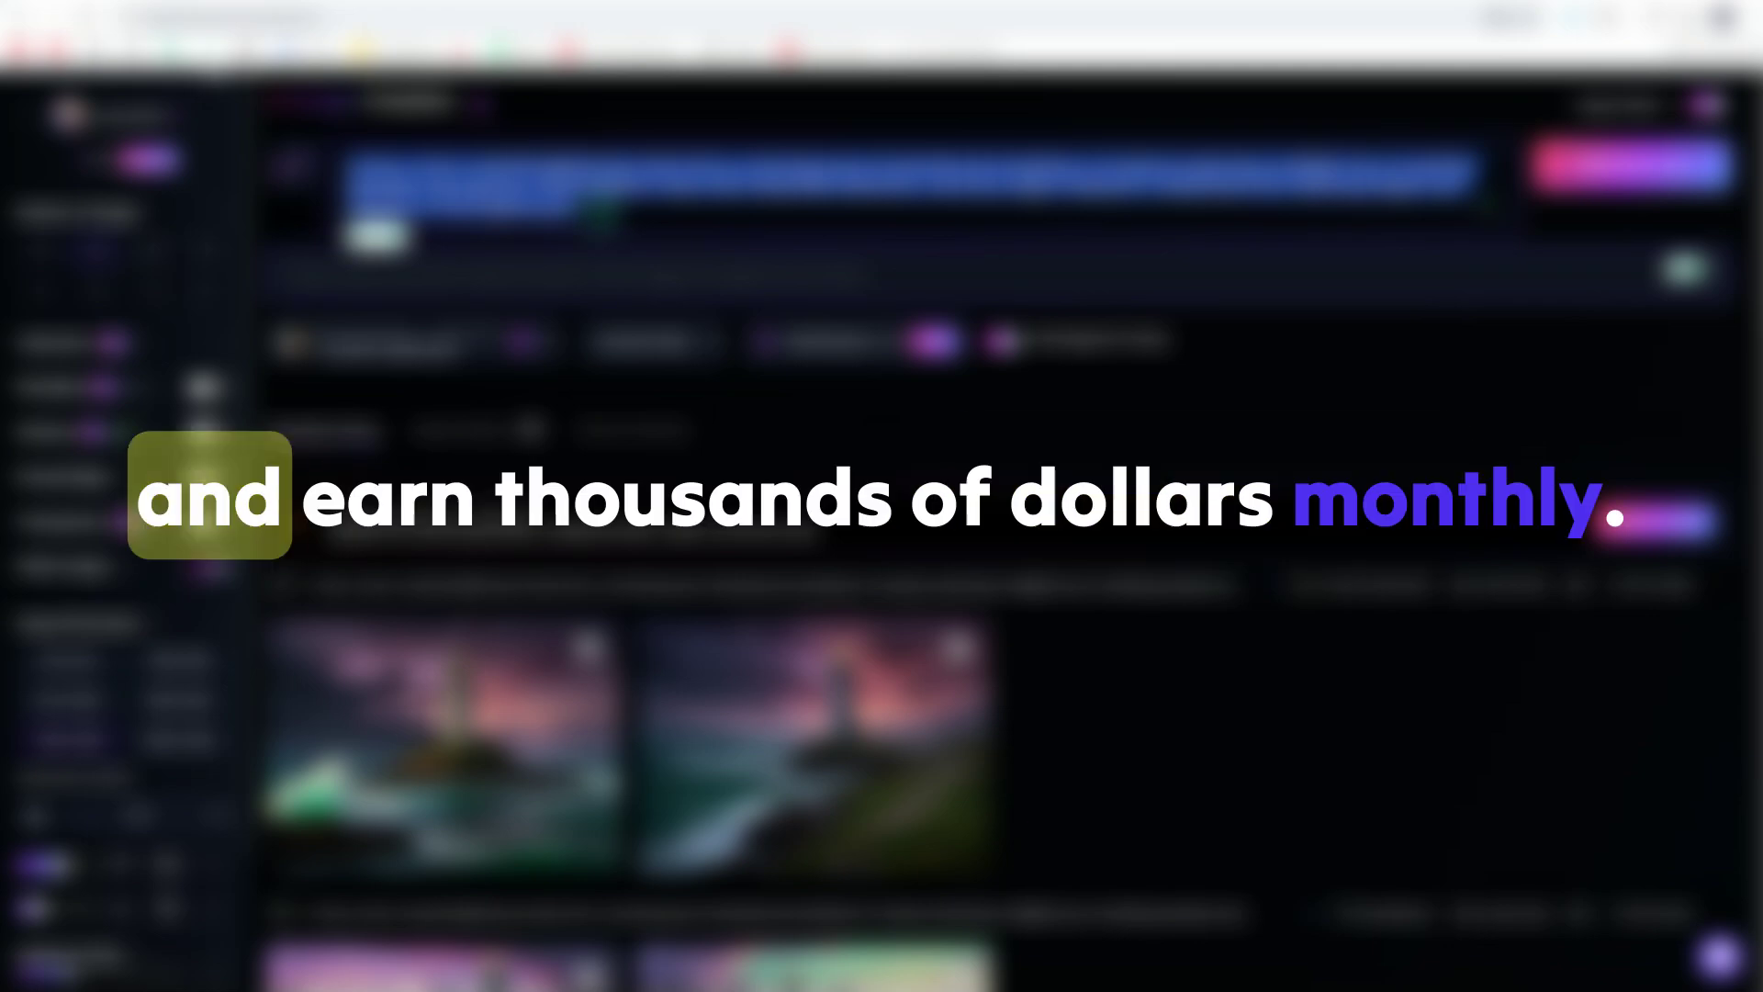
{"action": "key", "text": "BackSpace"}
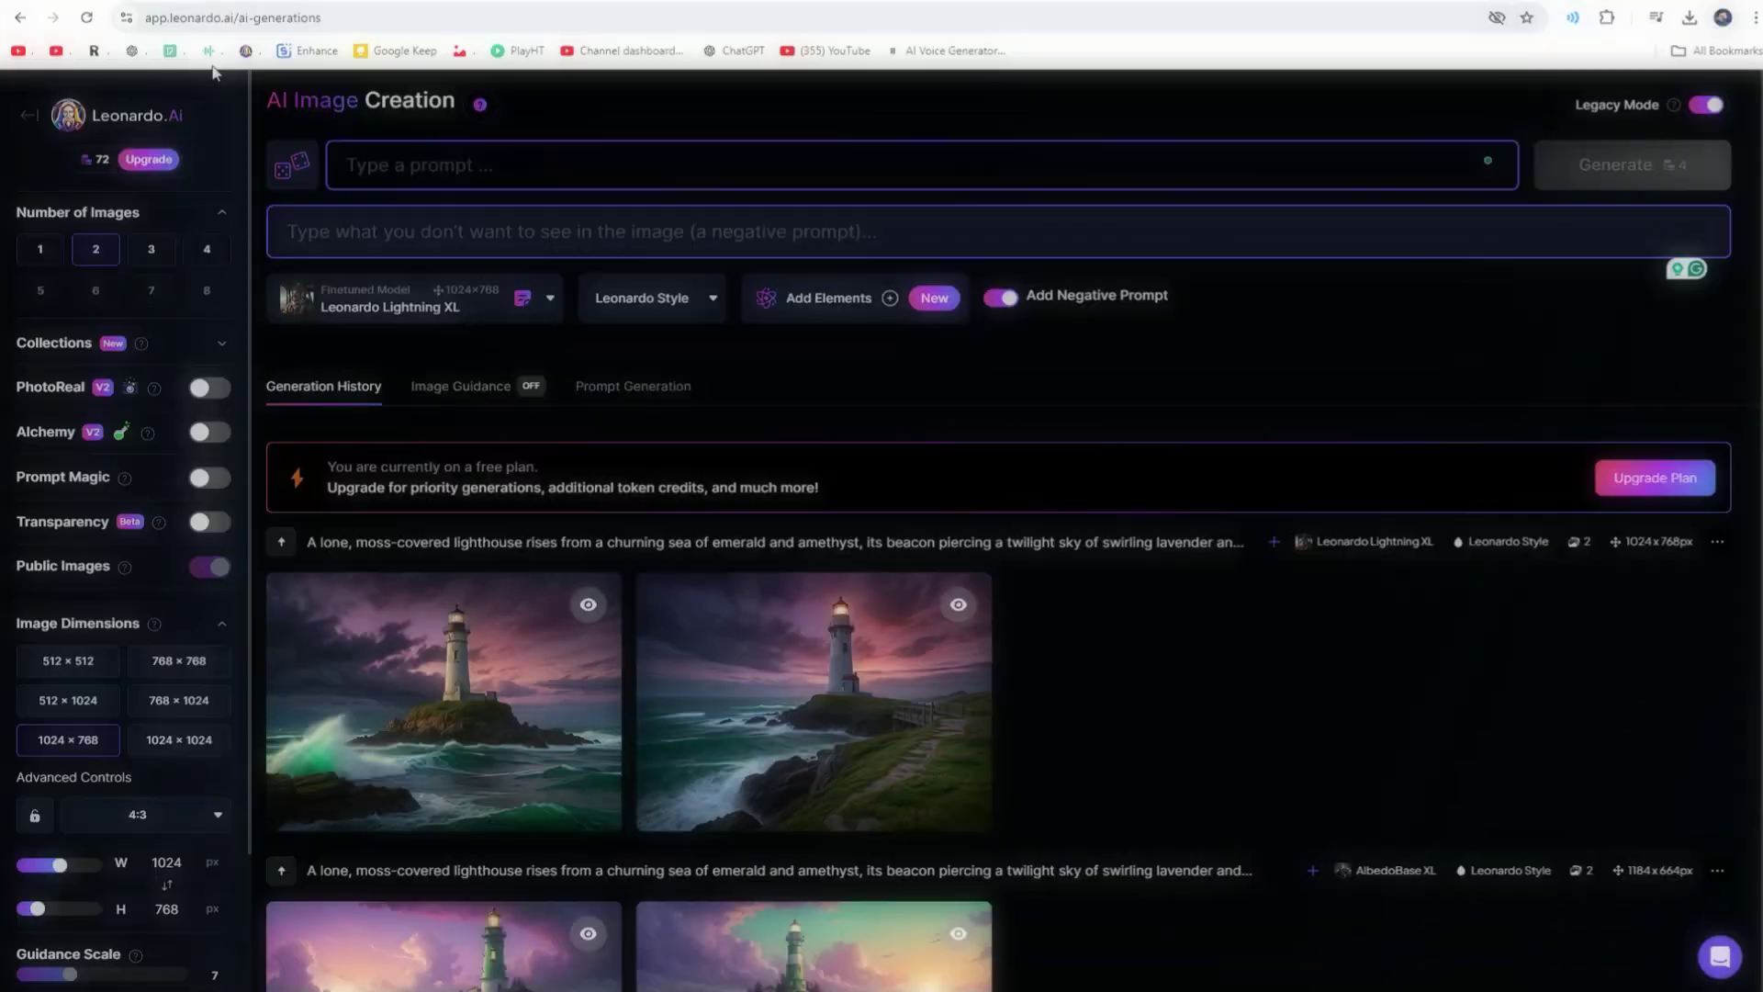
Turn off Legacy Mode and clear the High-Elf paladin prompt
{"action": "left_click", "coordinate": [1708, 107]}
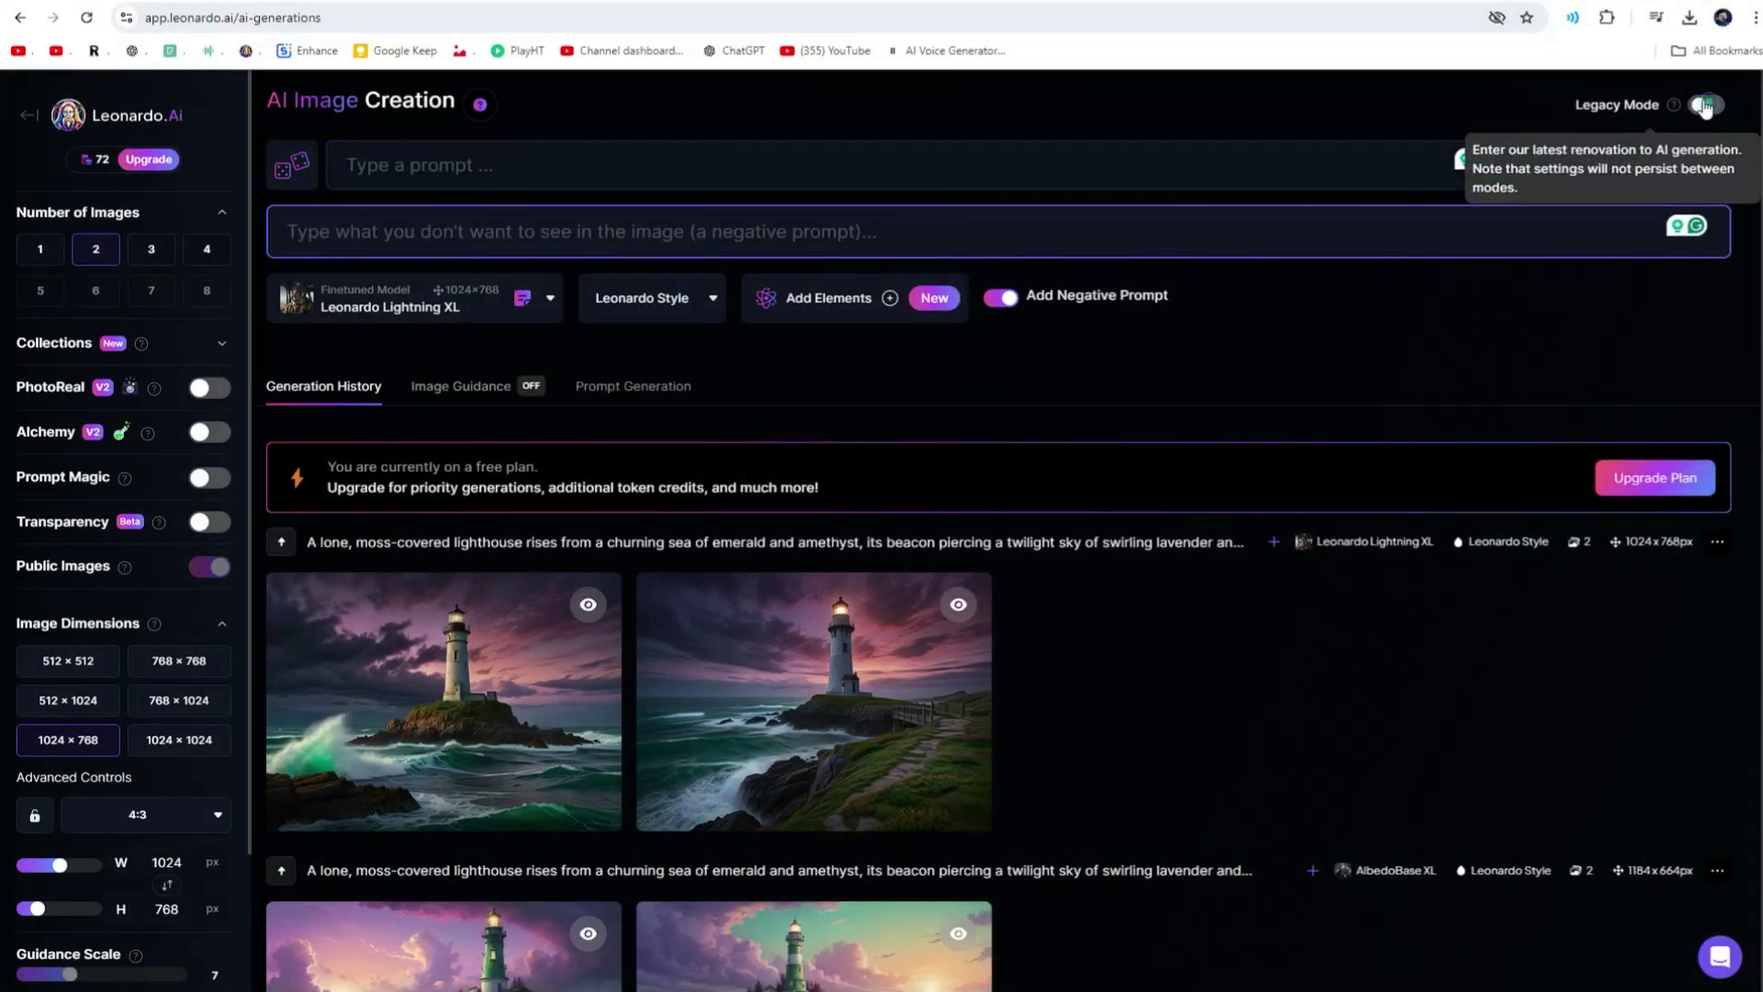
{"action": "key", "text": "ctrl+a"}
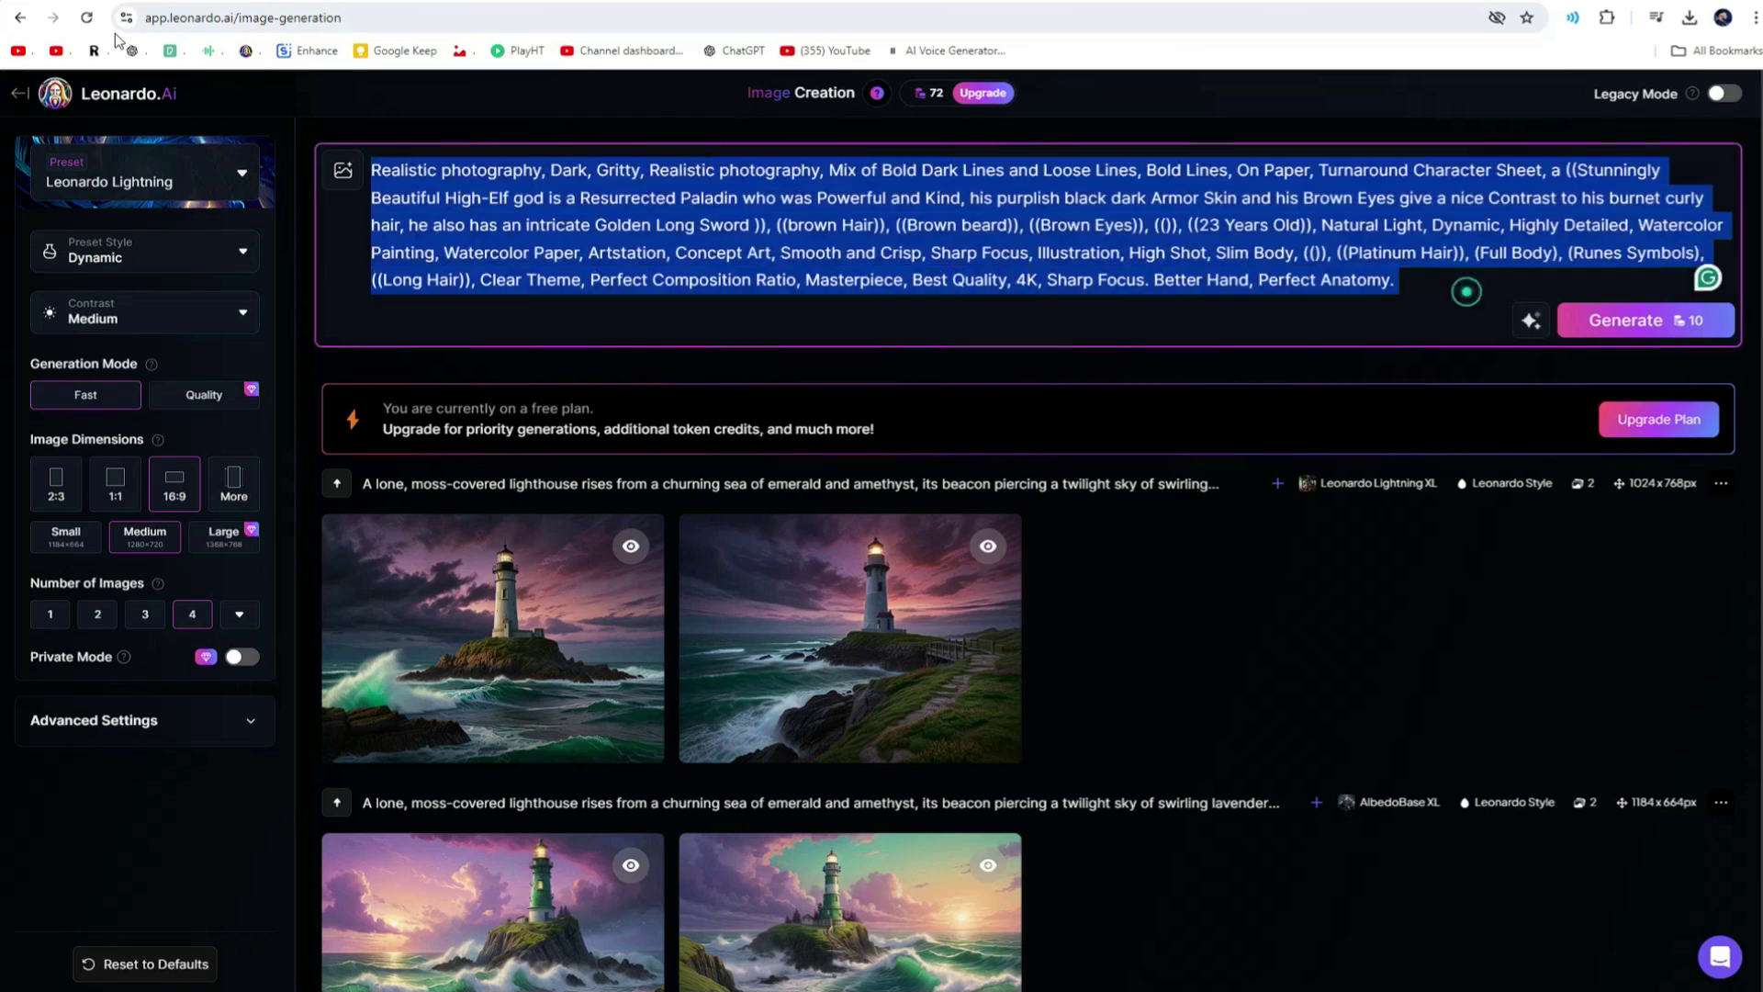
{"action": "key", "text": "BackSpace"}
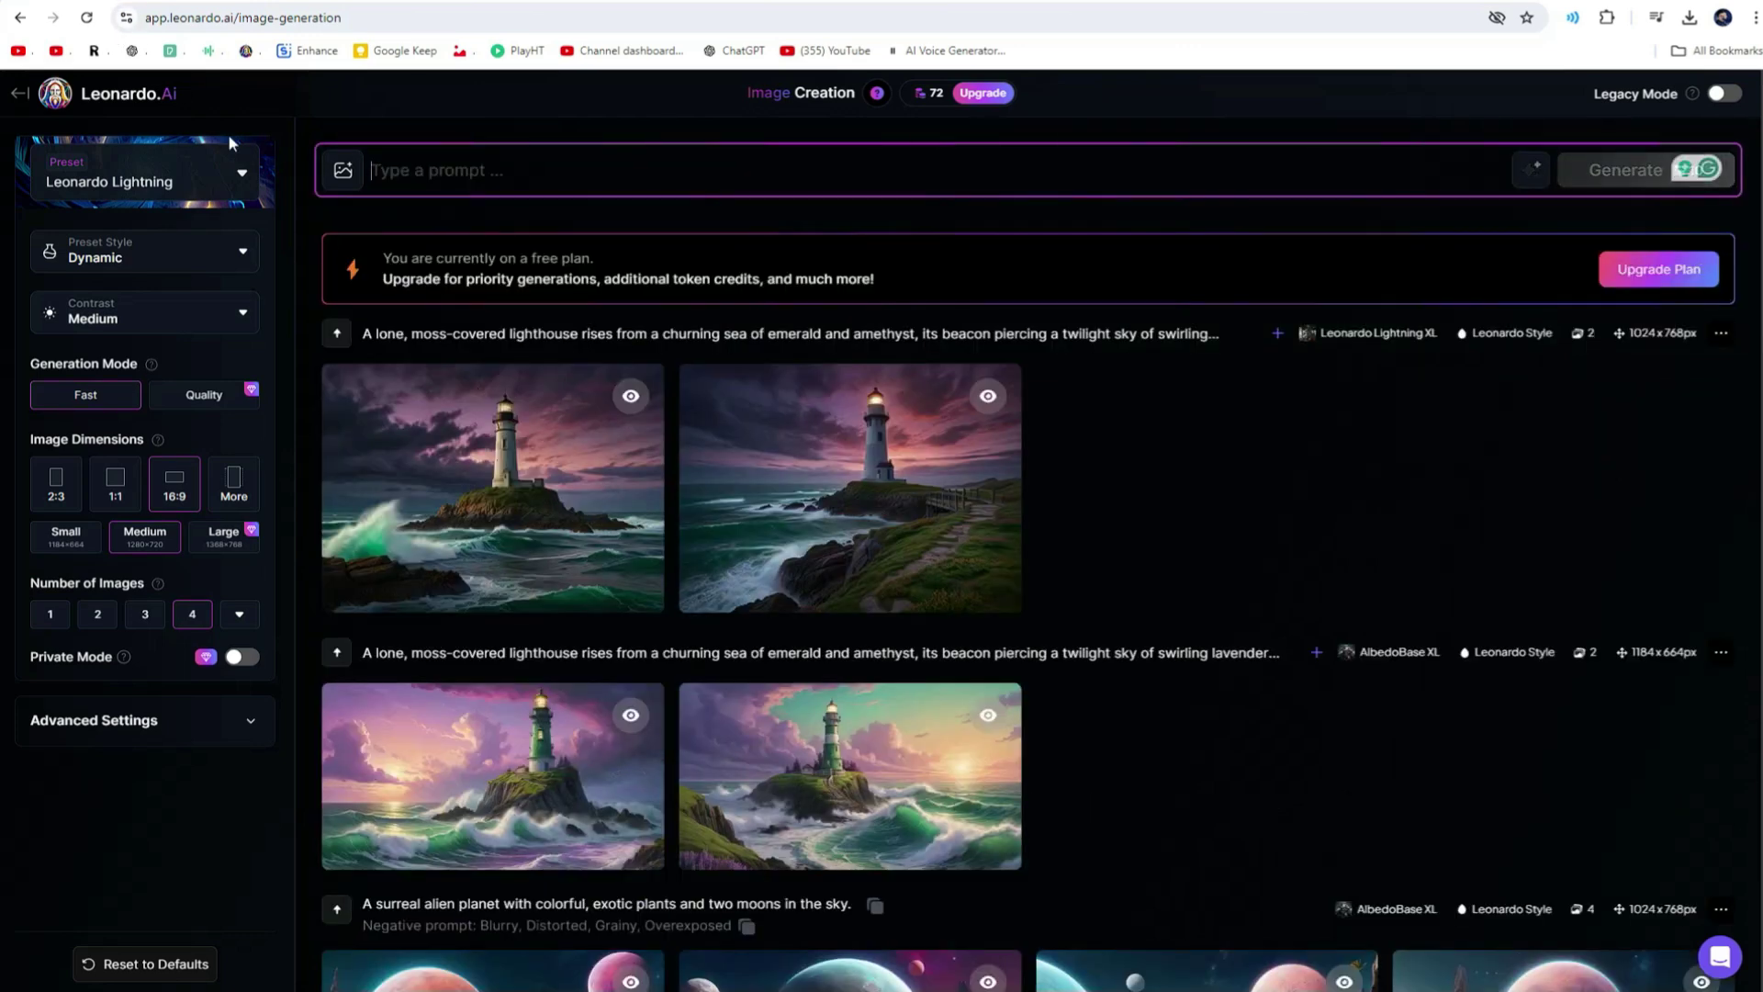
Copy the Prompt 1 text about the 12-year-old boy playing soccer from the Windows 11 Google Docs document into Leonardo.Ai's image prompt
{"action": "key", "text": "alt+Tab"}
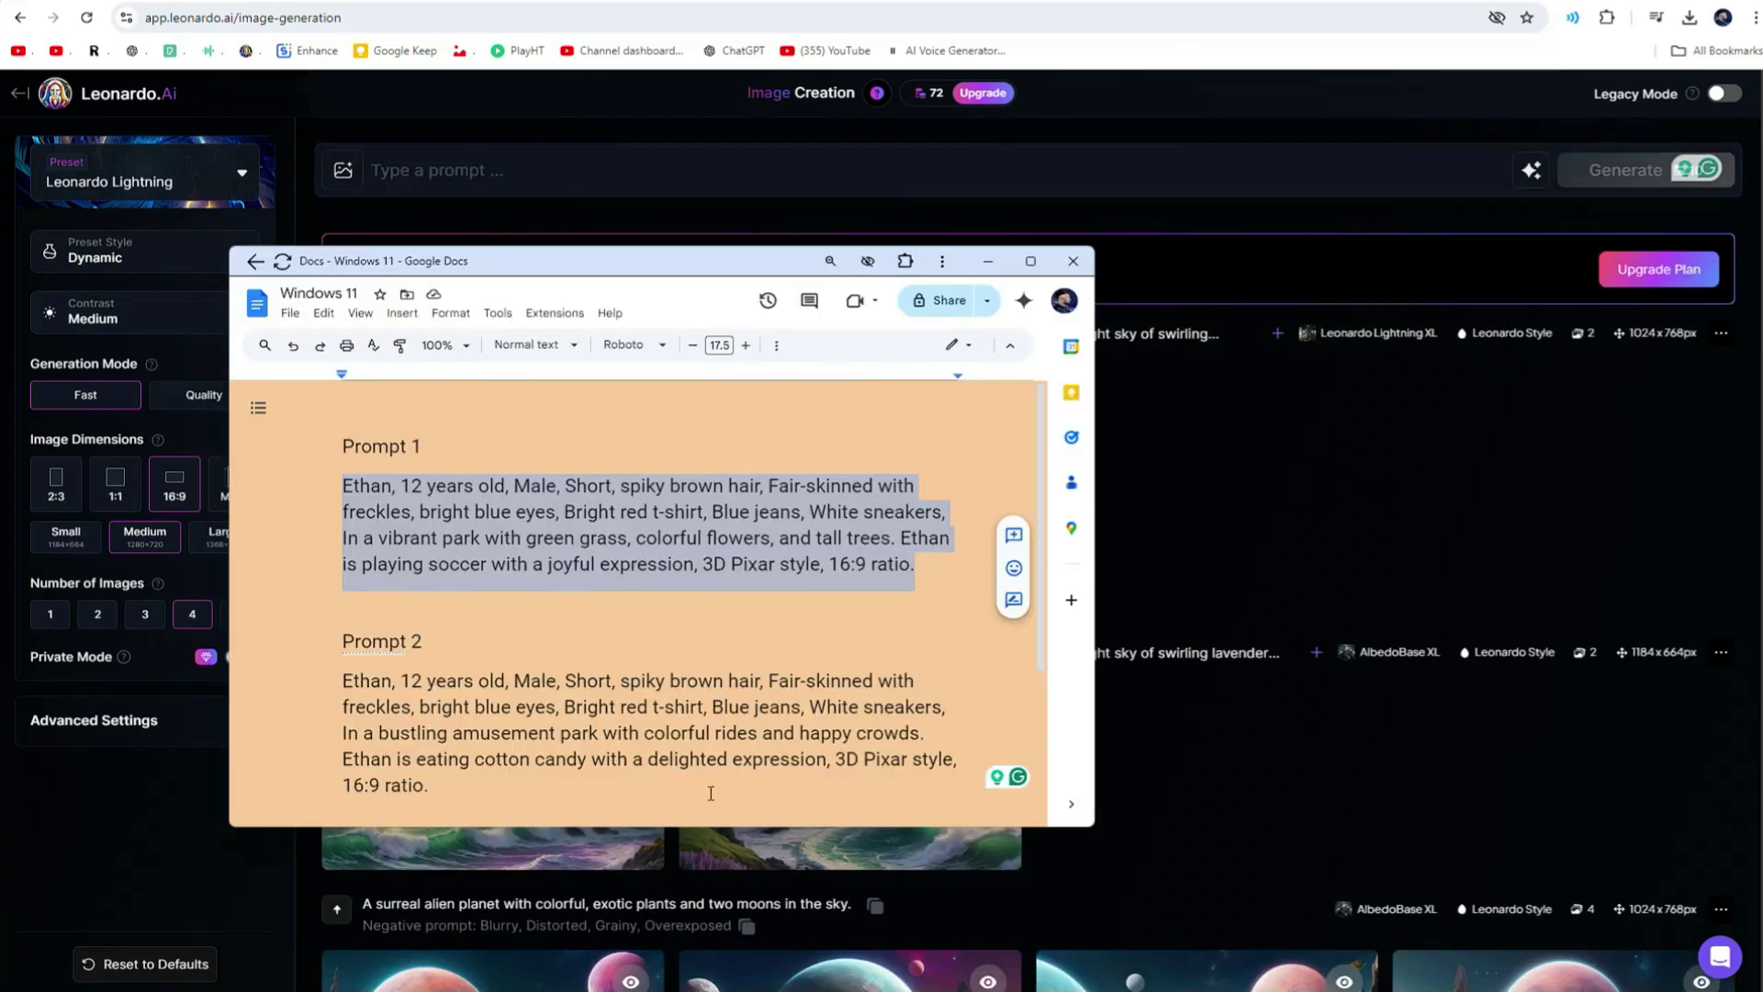
{"action": "right_click", "coordinate": [592, 548]}
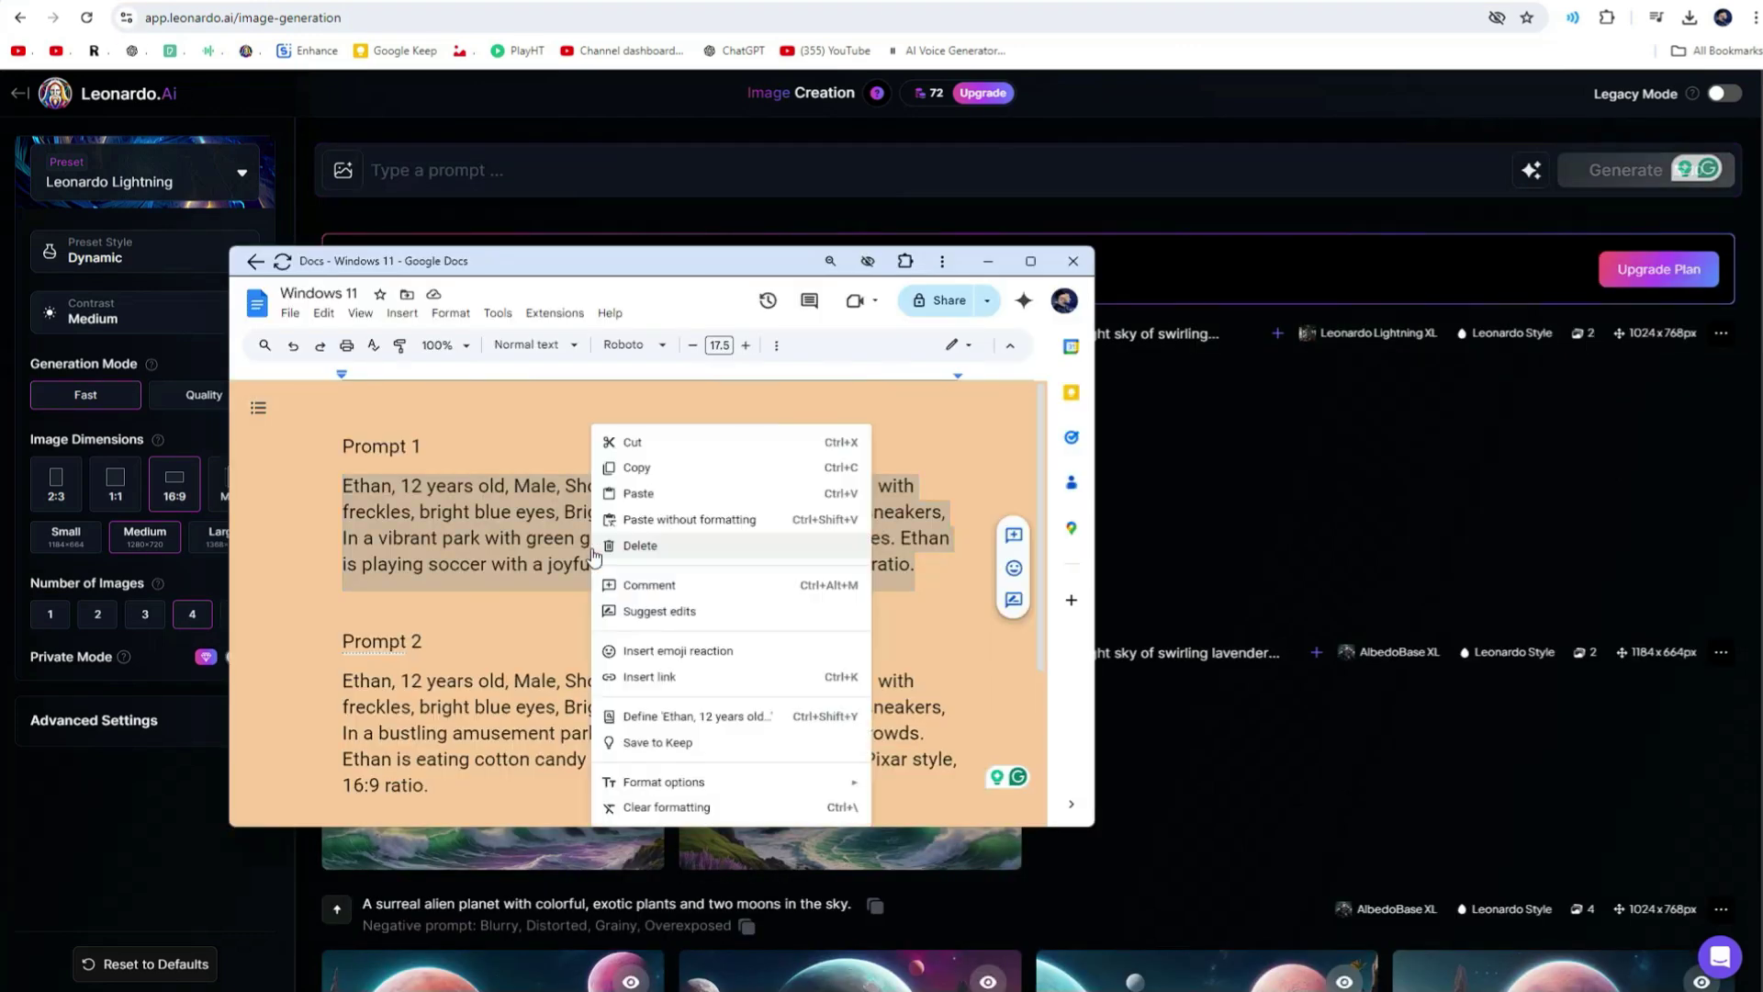
{"action": "left_click", "coordinate": [667, 464]}
{"action": "key", "text": "alt+Tab"}
{"action": "type", "text": "Ethan, 12 years old, Male, Short, spiky brown hair, Fair-skinned with freckles, bright blue eyes, Bright red t-shirt, Blue jeans, White sneakers, In a vibrant park with green grass, colorful flowers, and tall trees. Ethan is playing soccer with a joyful expression, 3D Pixar style, 16:9 ratio."}
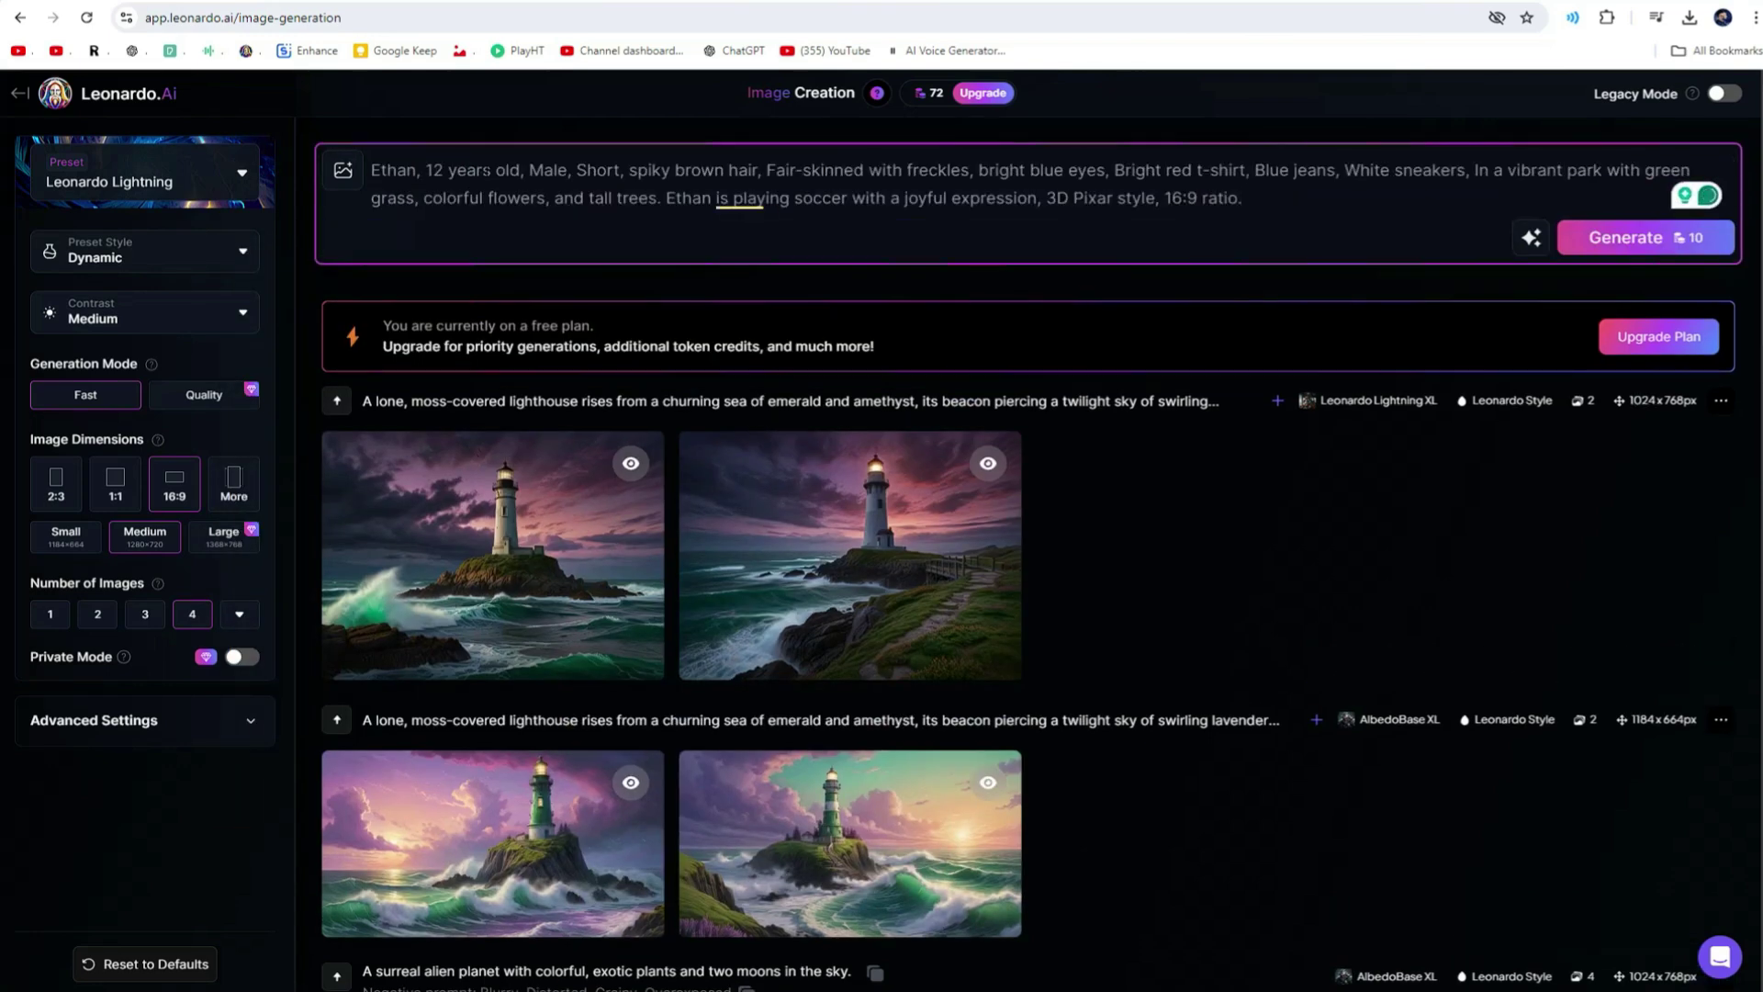
Switch the preset from Leonardo Lightning to Leonardo Phoenix and generate four 16:9 images from the soccer prompt
{"action": "left_click", "coordinate": [236, 174]}
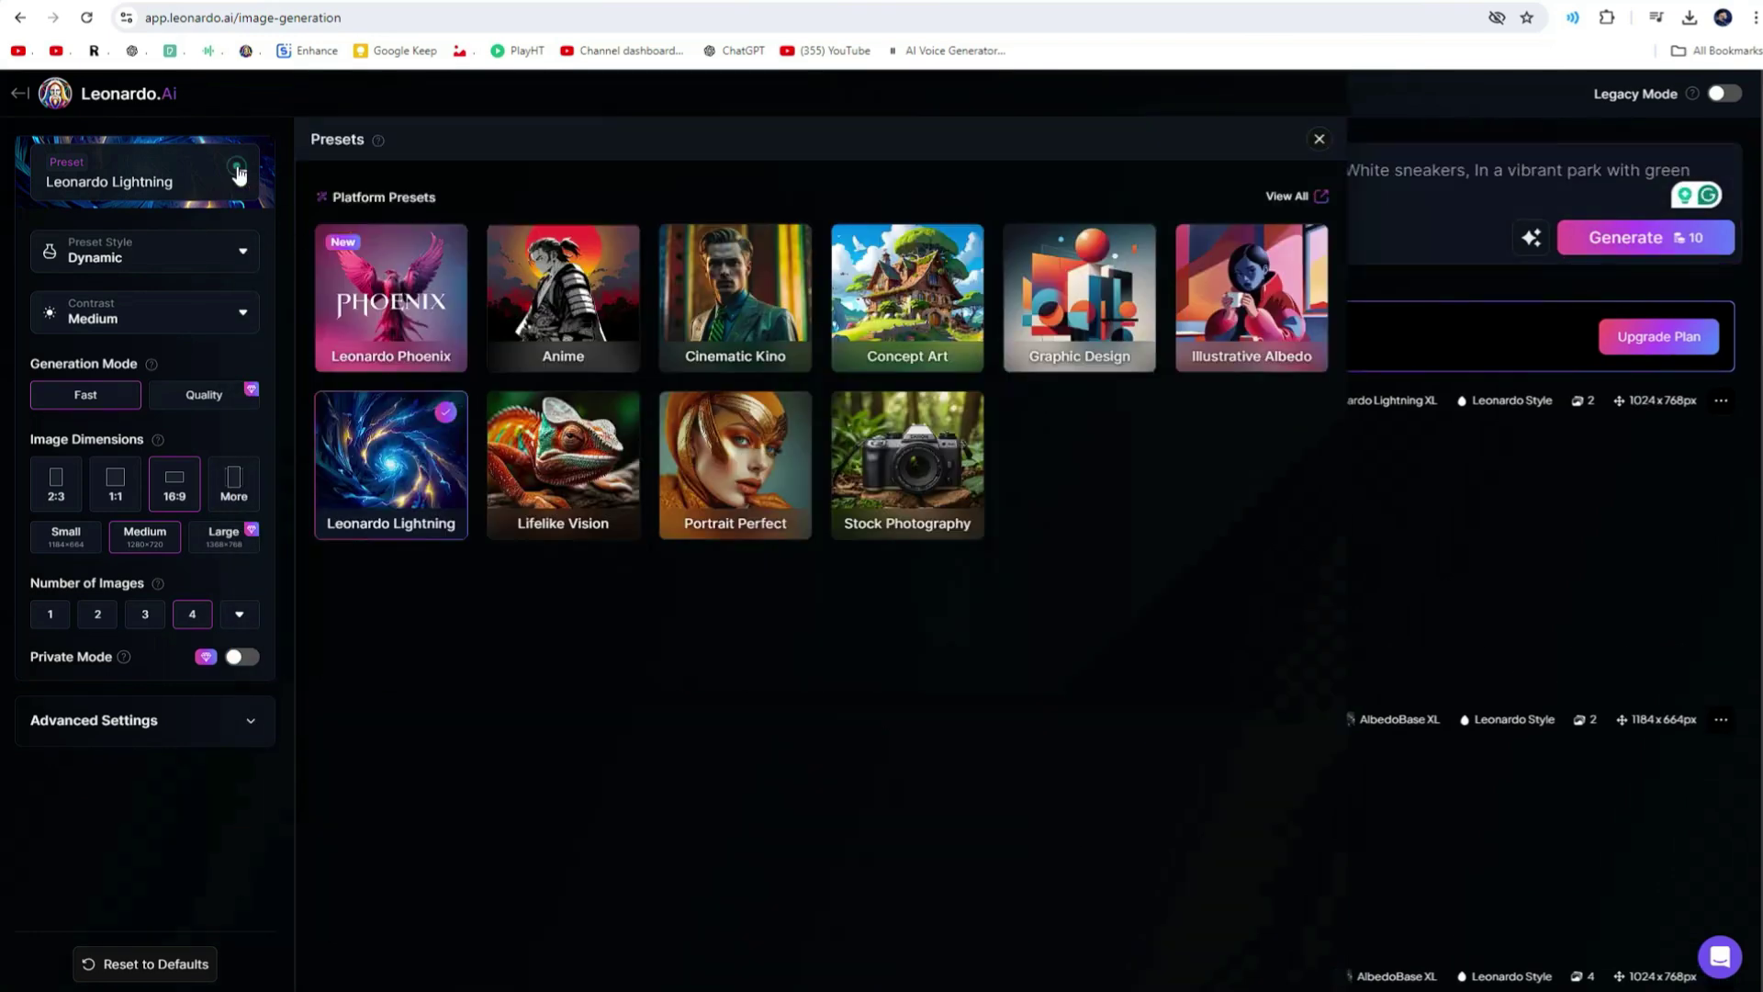
{"action": "left_click", "coordinate": [401, 300]}
{"action": "left_click", "coordinate": [1320, 139]}
{"action": "left_click", "coordinate": [1634, 240]}
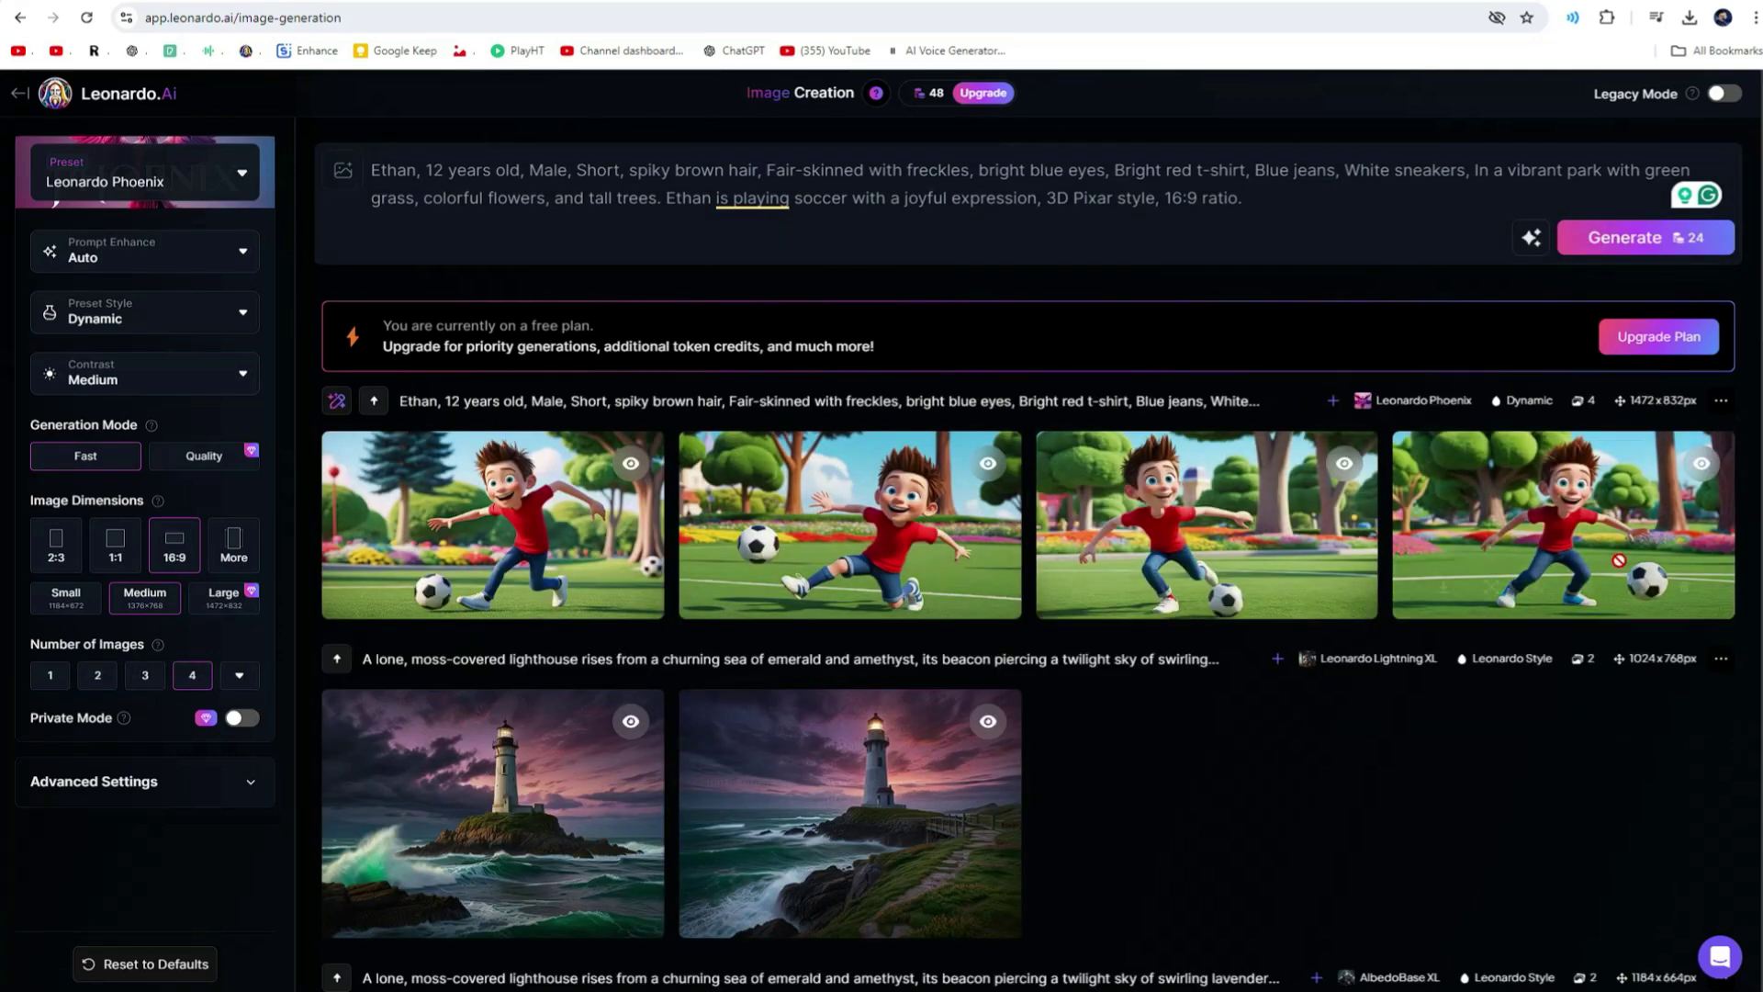
View the four generated soccer images enlarged one after another
{"action": "left_click", "coordinate": [519, 481]}
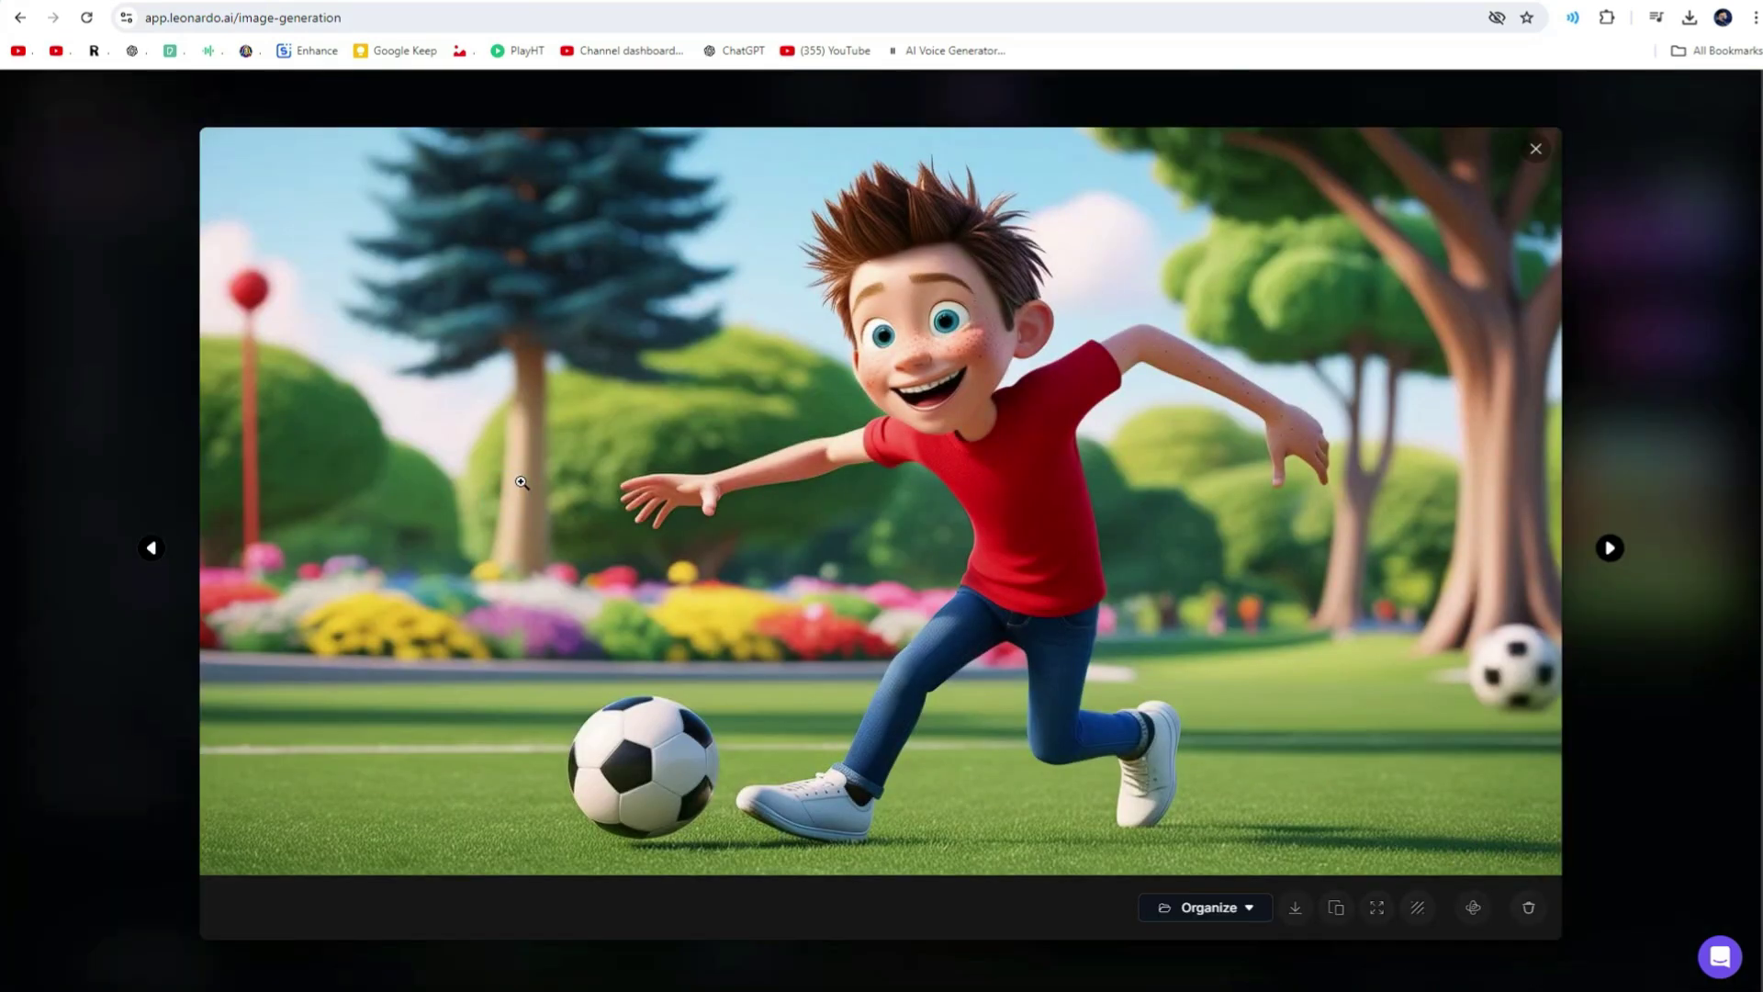
{"action": "key", "text": "Left"}
{"action": "key", "text": "Left"}
{"action": "key", "text": "Left"}
{"action": "key", "text": "Left"}
{"action": "key", "text": "Escape"}
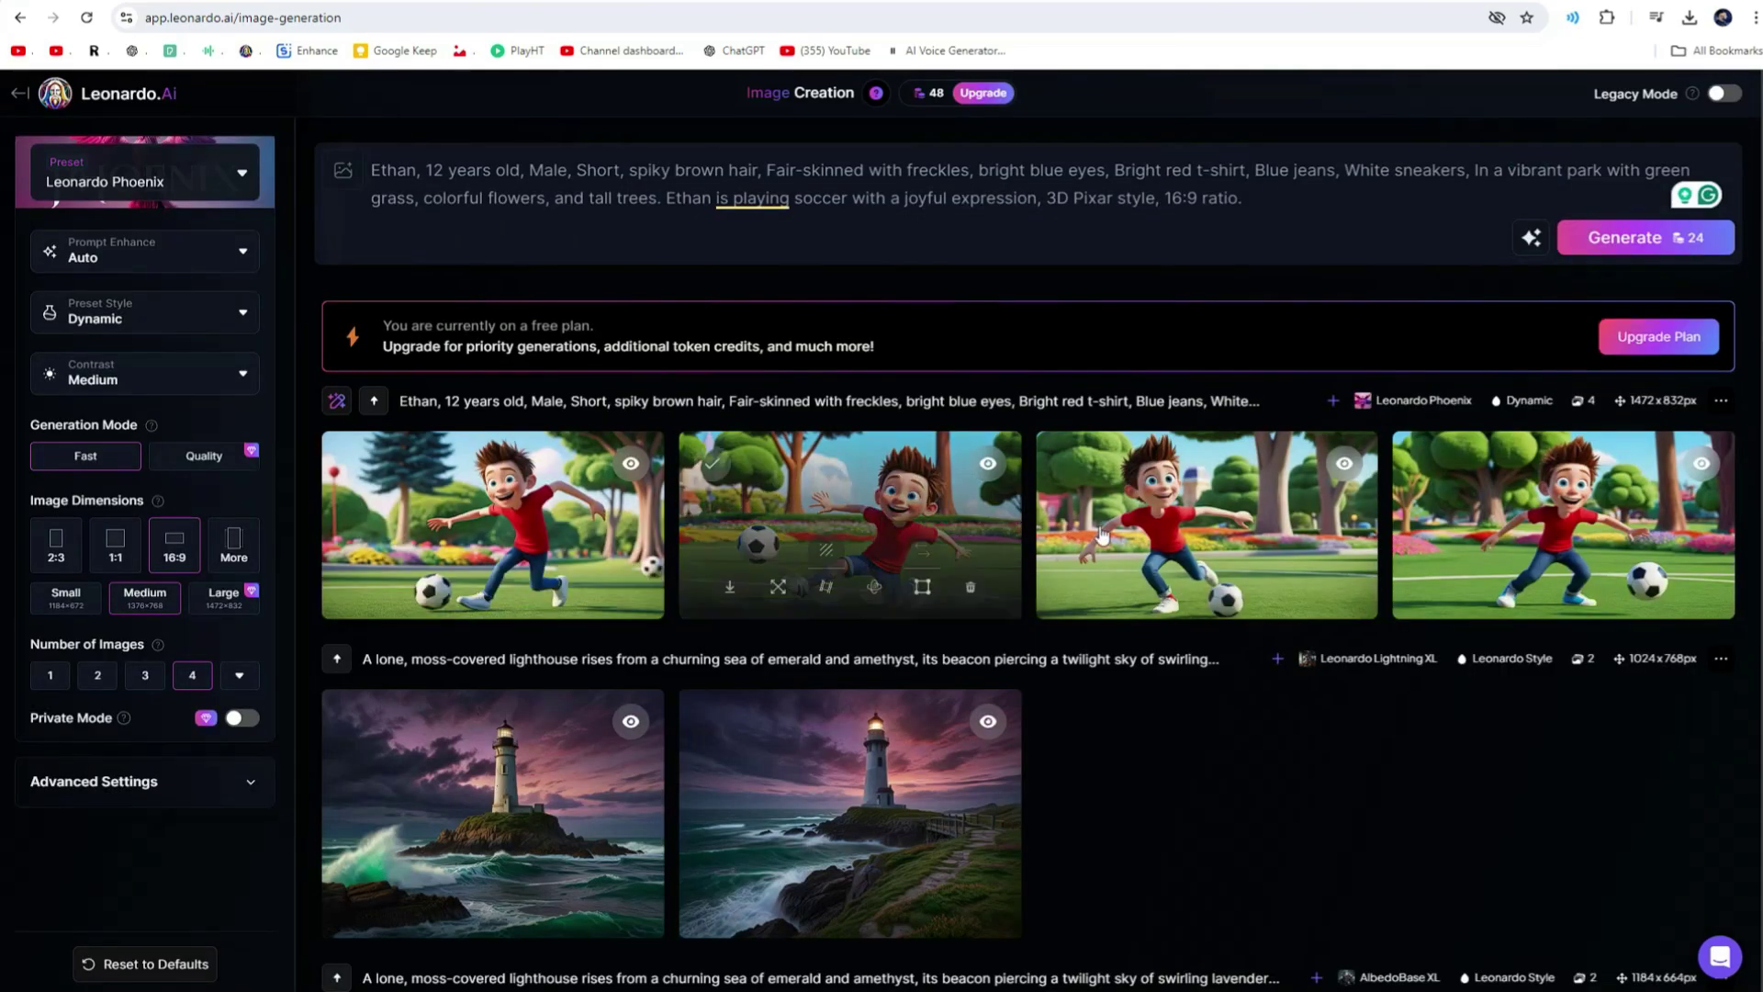
{"action": "left_click", "coordinate": [1721, 401]}
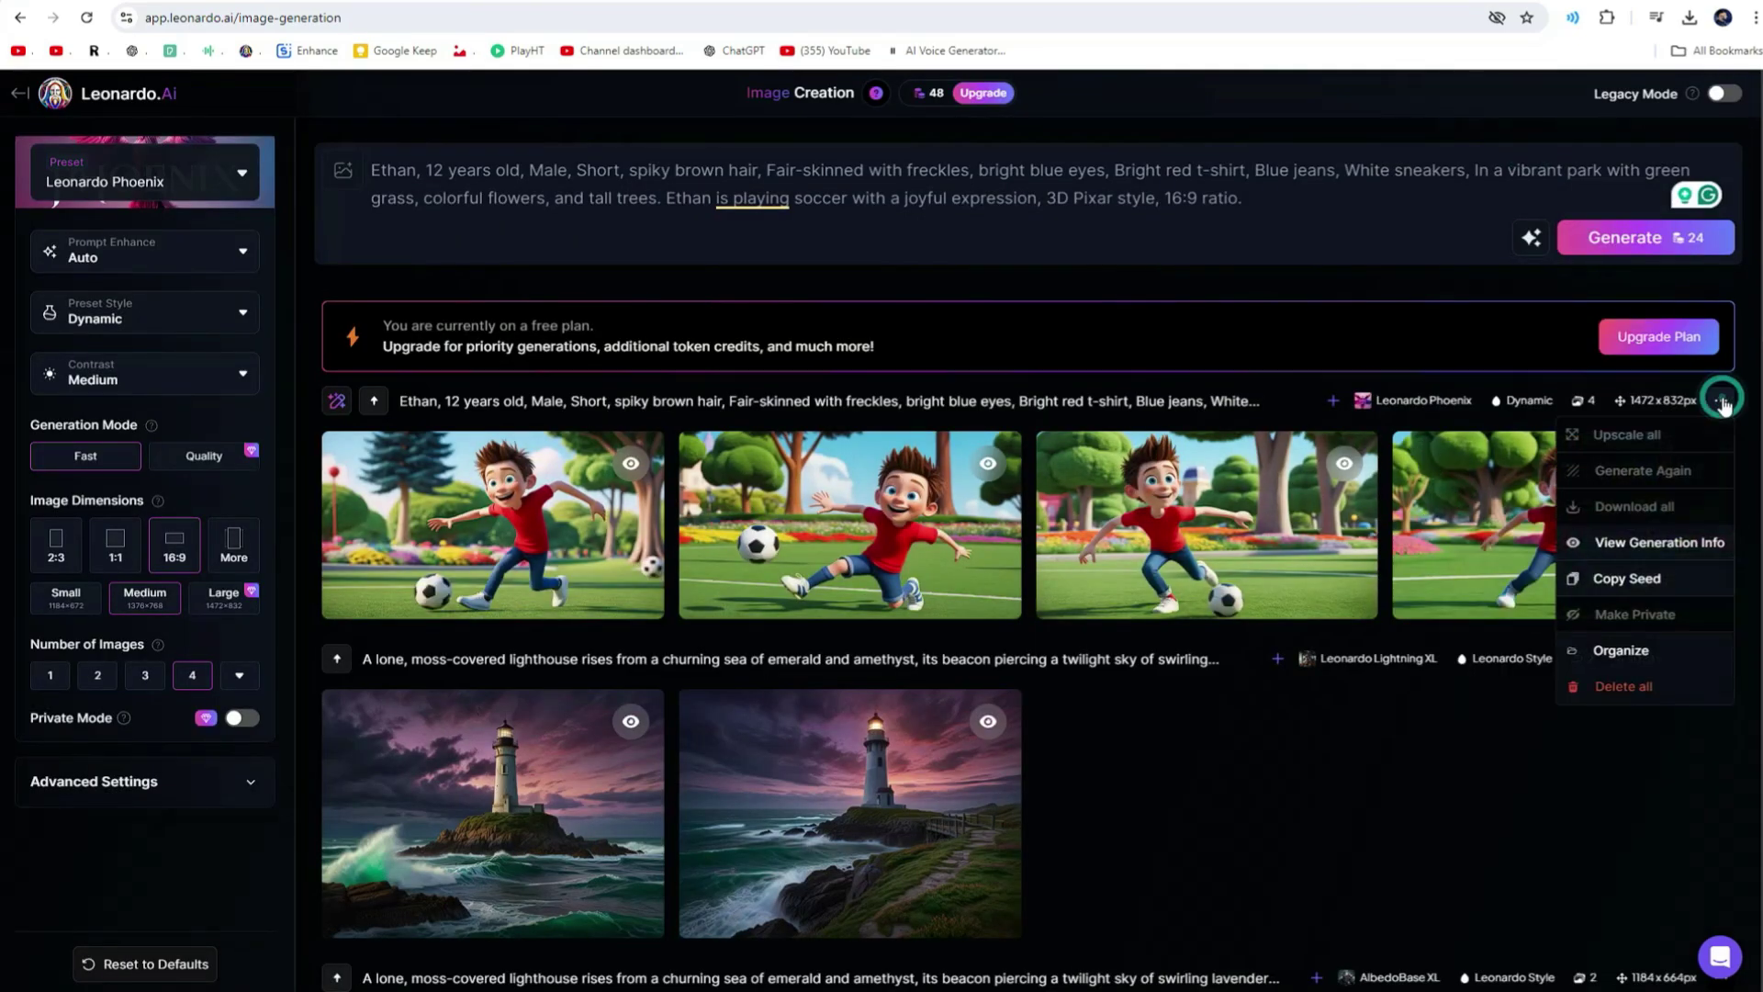
{"action": "left_click", "coordinate": [1656, 581]}
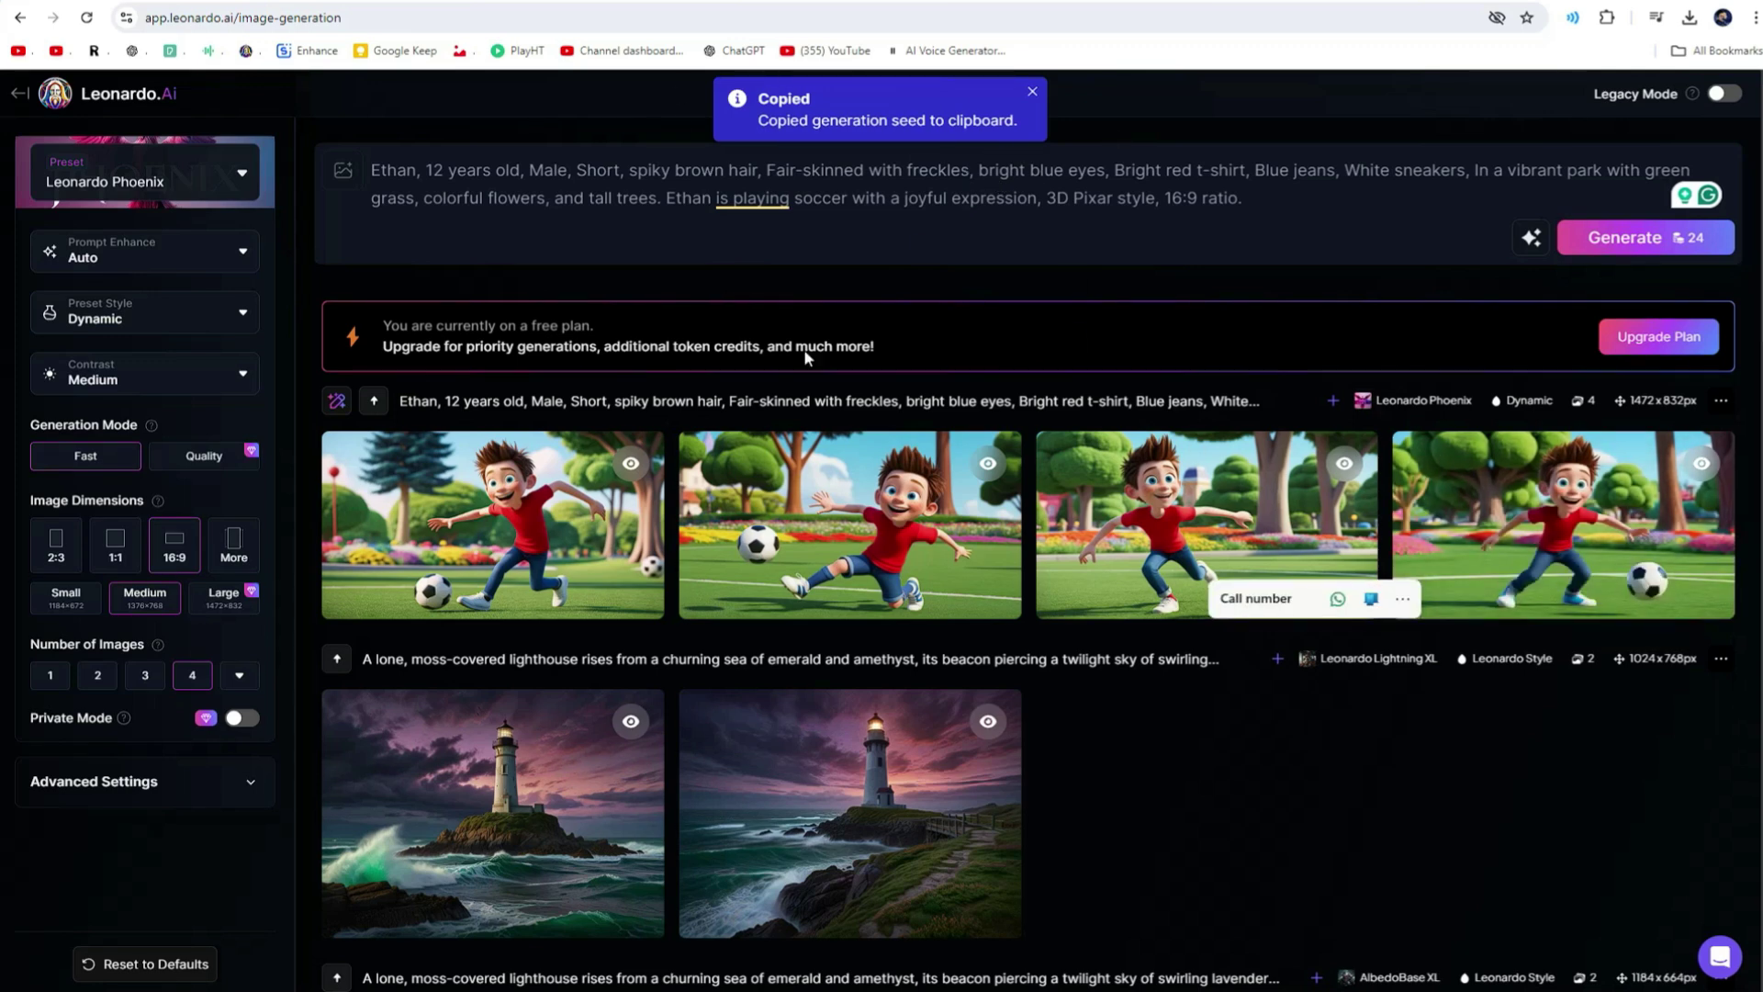
{"action": "left_click", "coordinate": [55, 783]}
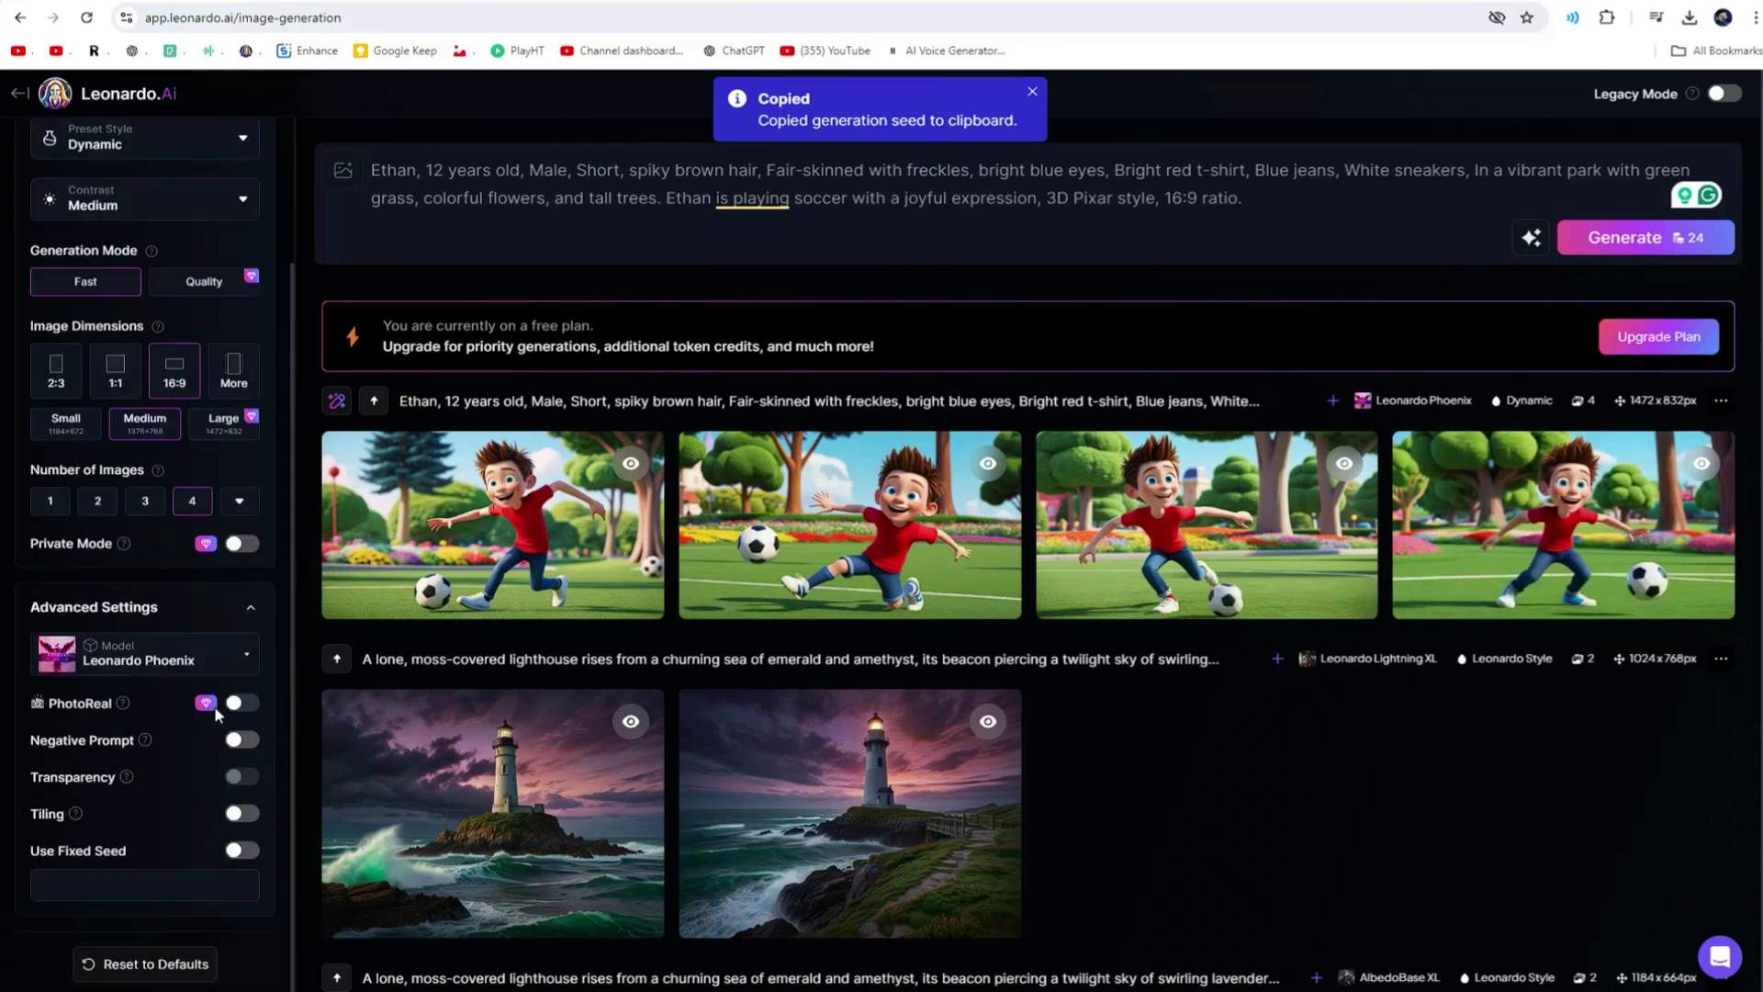
{"action": "left_click", "coordinate": [74, 886]}
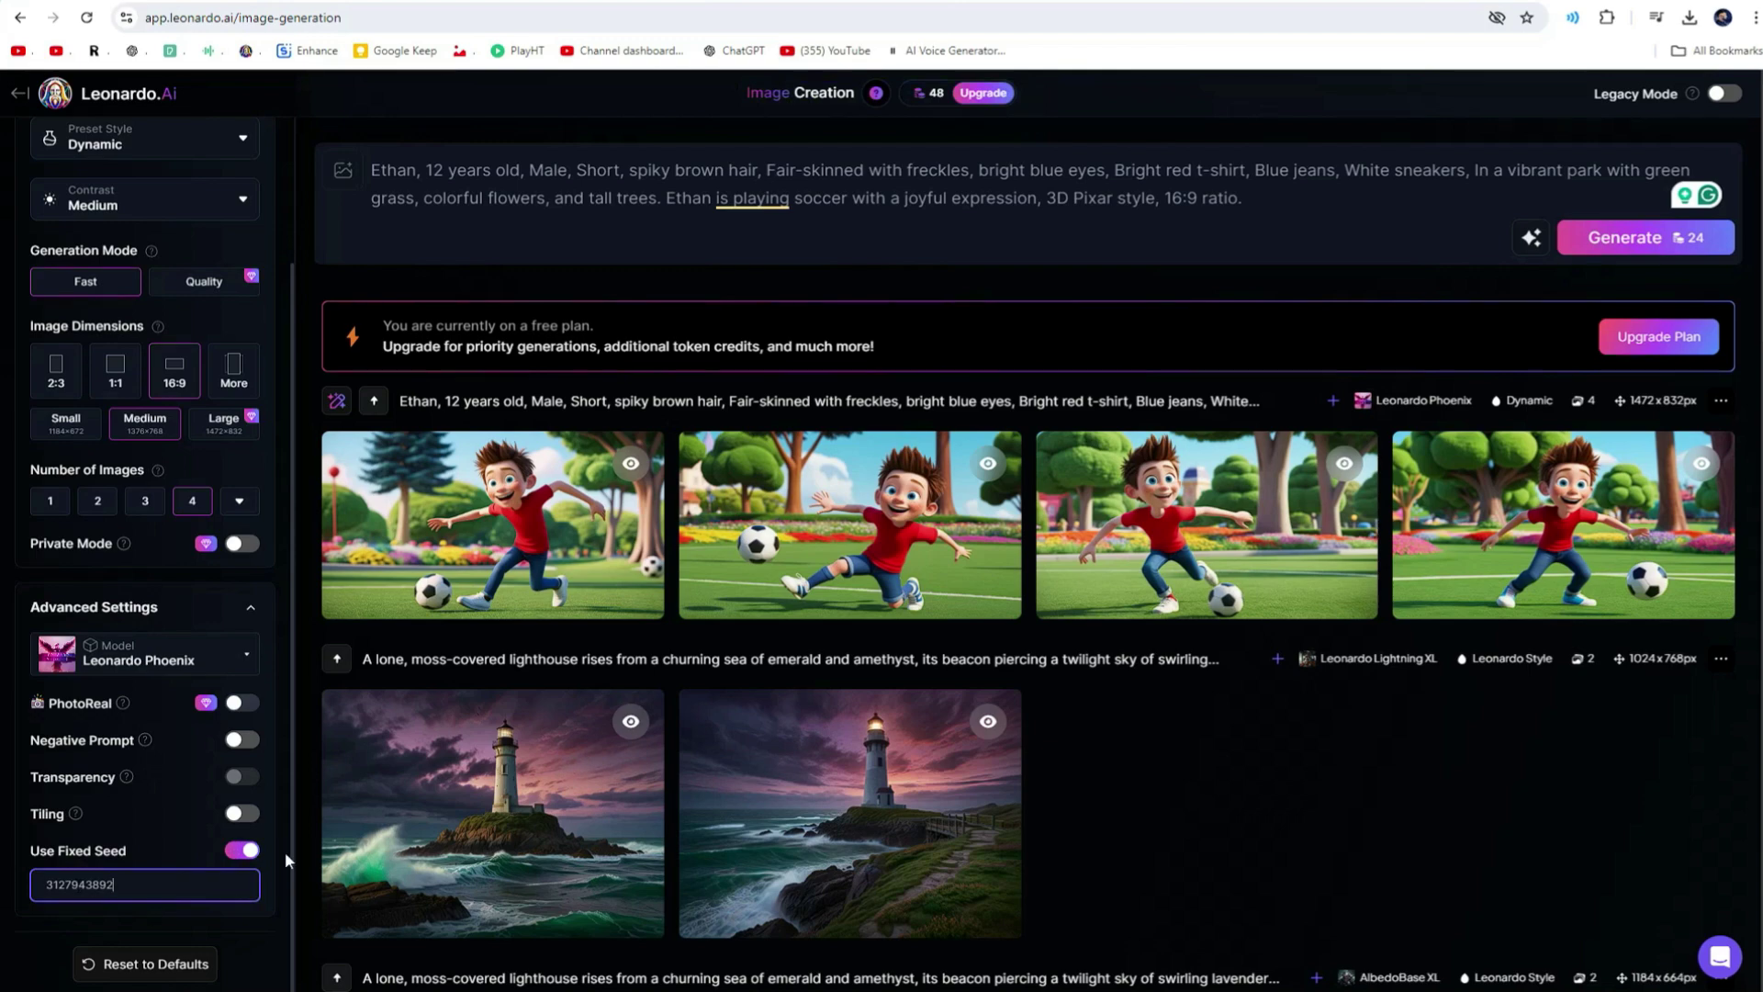
Replace the prompt with the Prompt 2 text about eating cotton candy from the Windows 11 Google Docs document and generate the images
{"action": "left_click", "coordinate": [553, 626]}
{"action": "key", "text": "alt+Tab"}
{"action": "left_click_drag", "start_coordinate": [342, 680], "coordinate": [440, 797]}
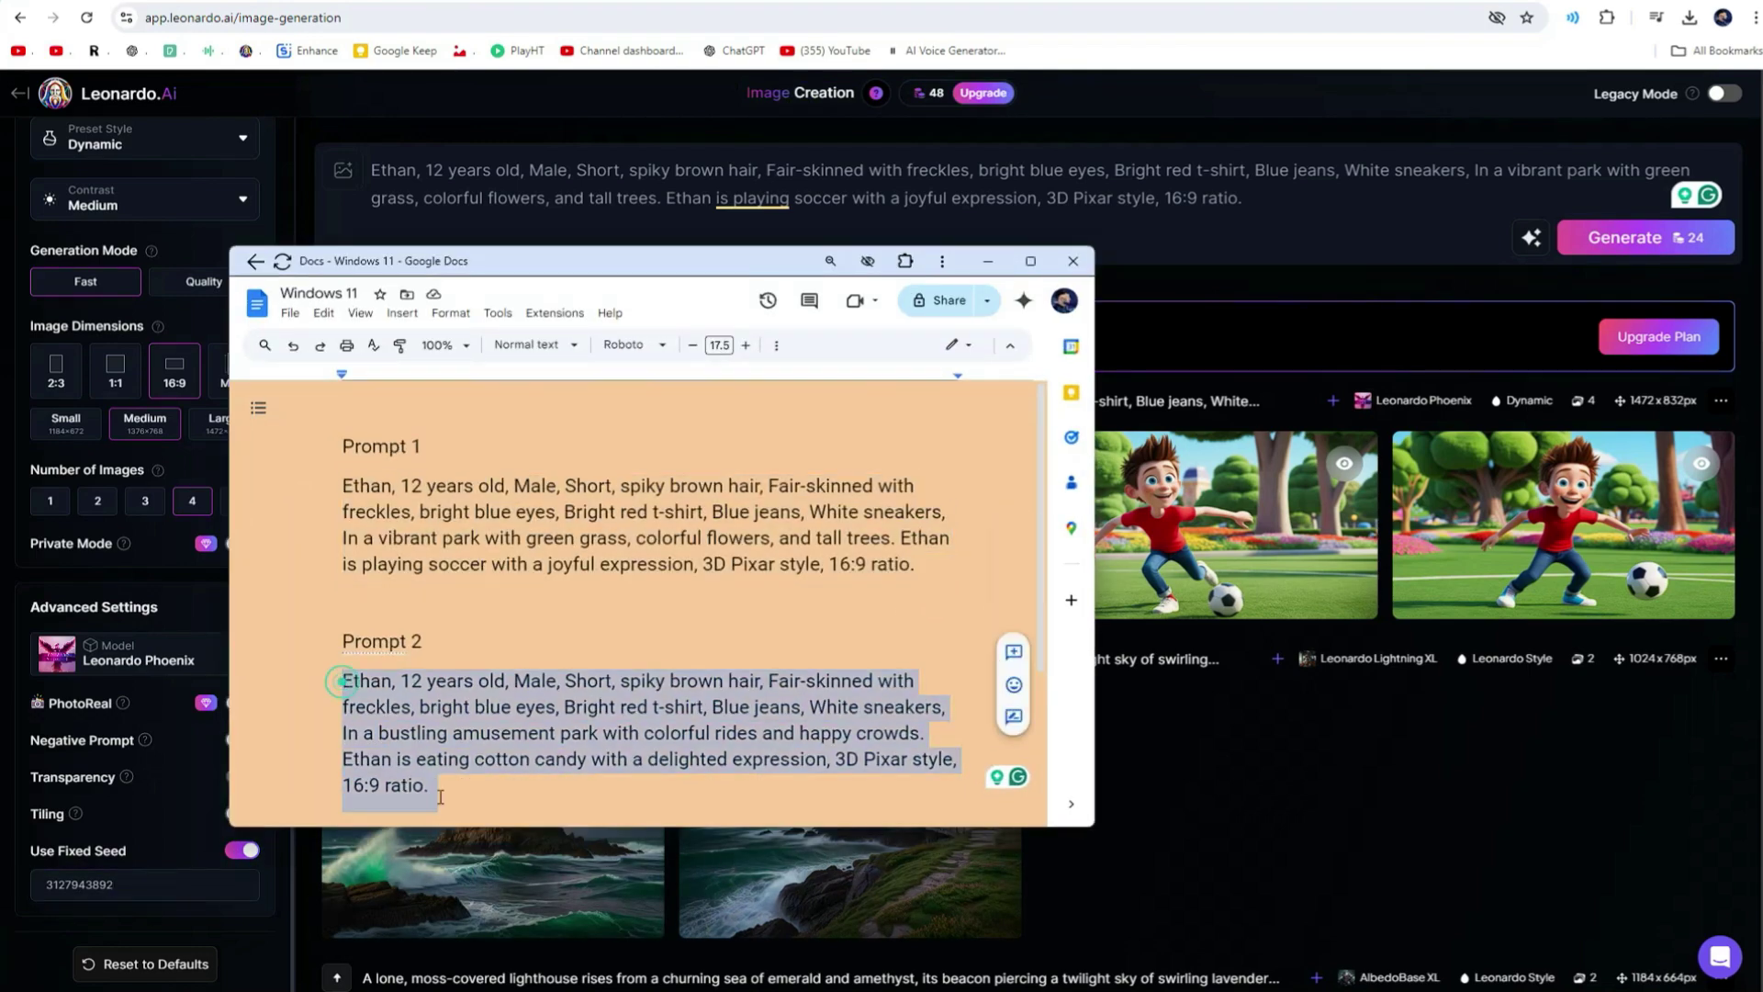
{"action": "left_click", "coordinate": [987, 261]}
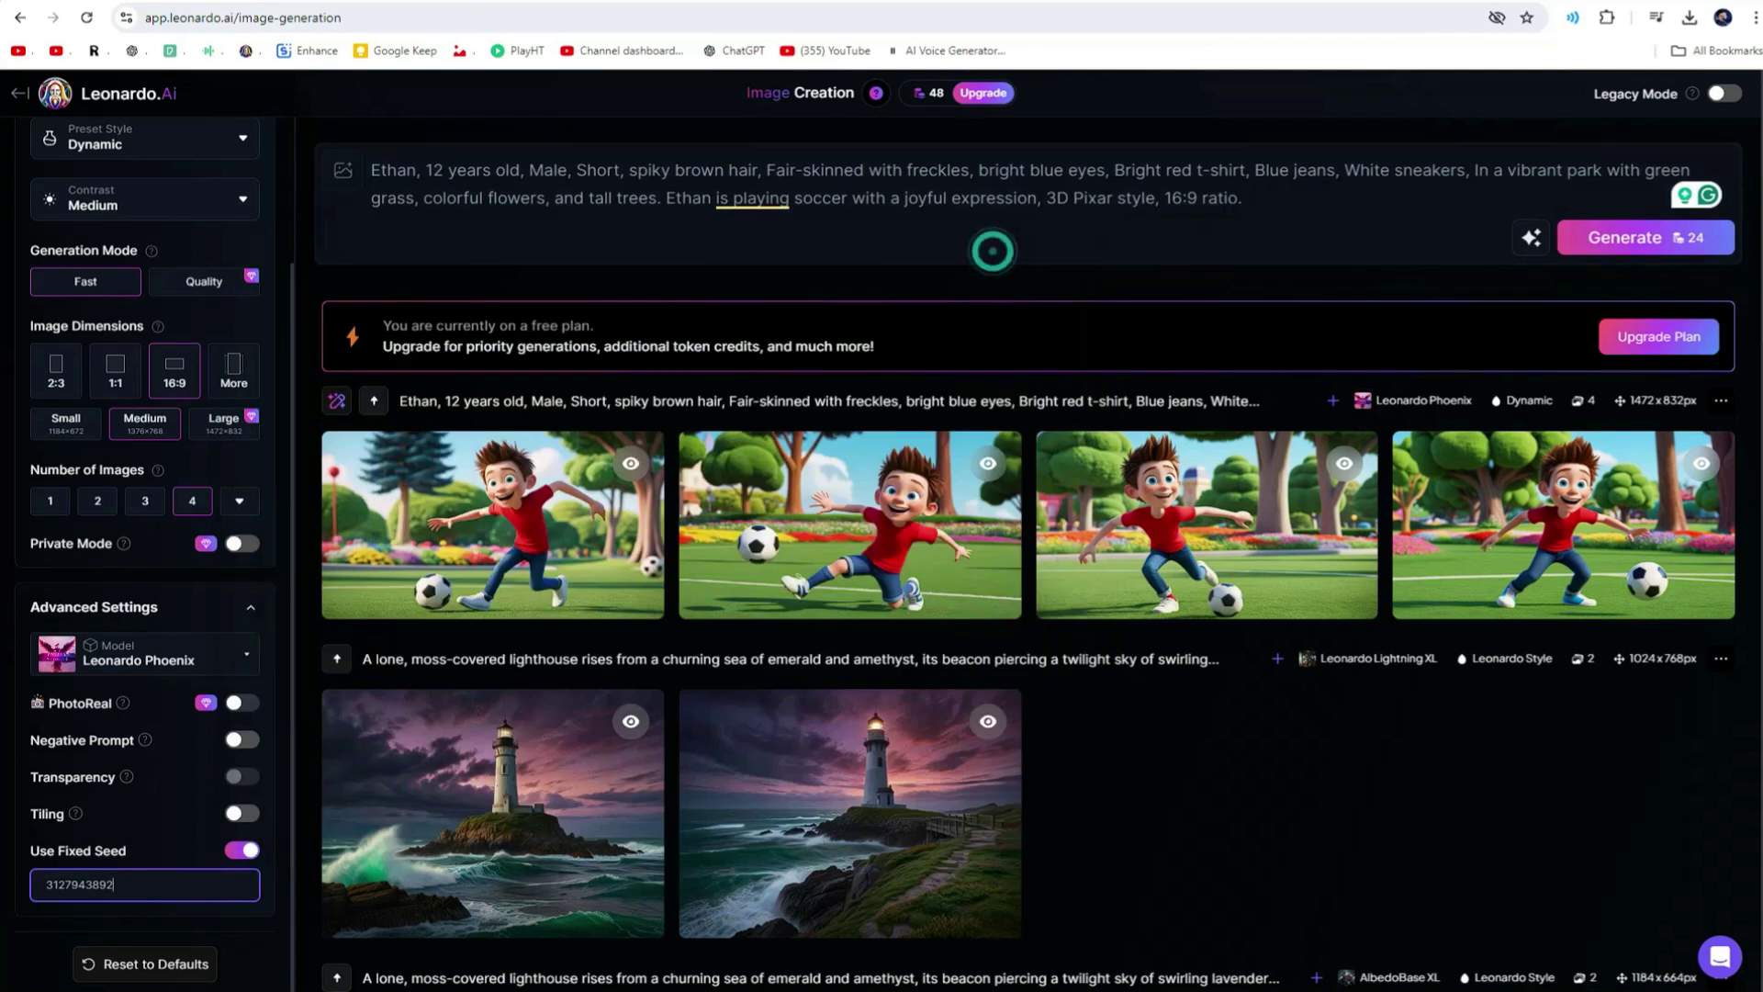
{"action": "left_click_drag", "start_coordinate": [1244, 198], "coordinate": [300, 38]}
{"action": "key", "text": "ctrl+v"}
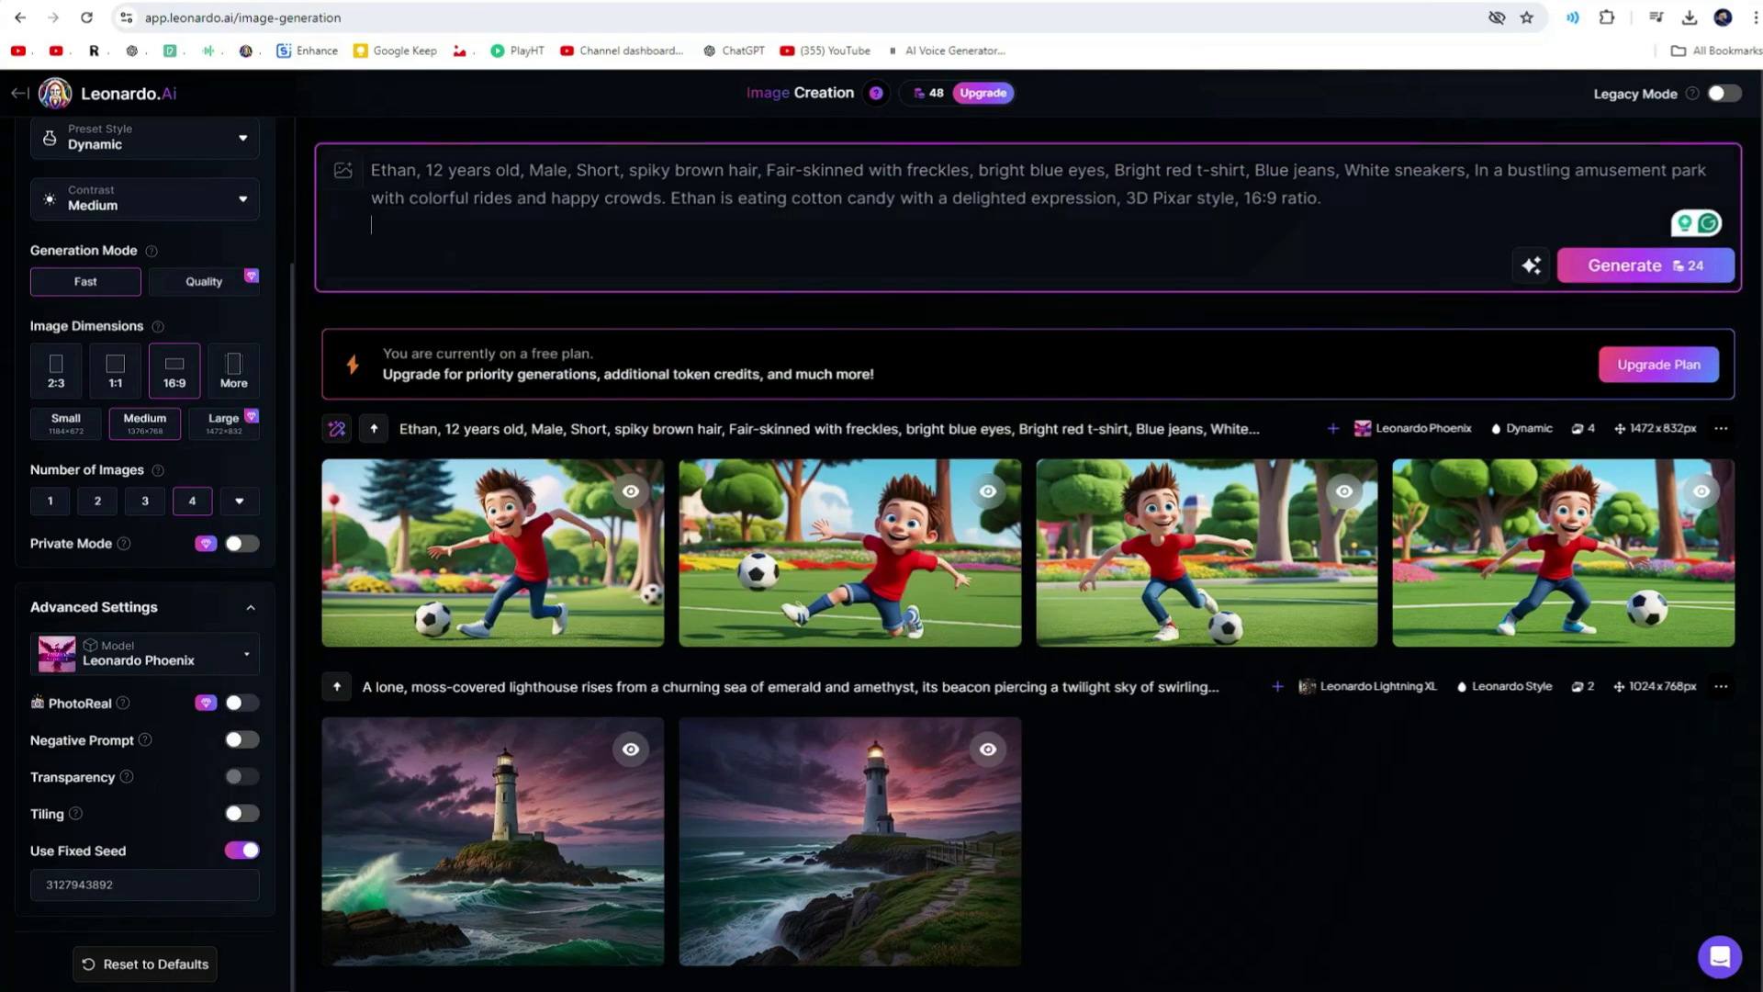
{"action": "key", "text": "BackSpace"}
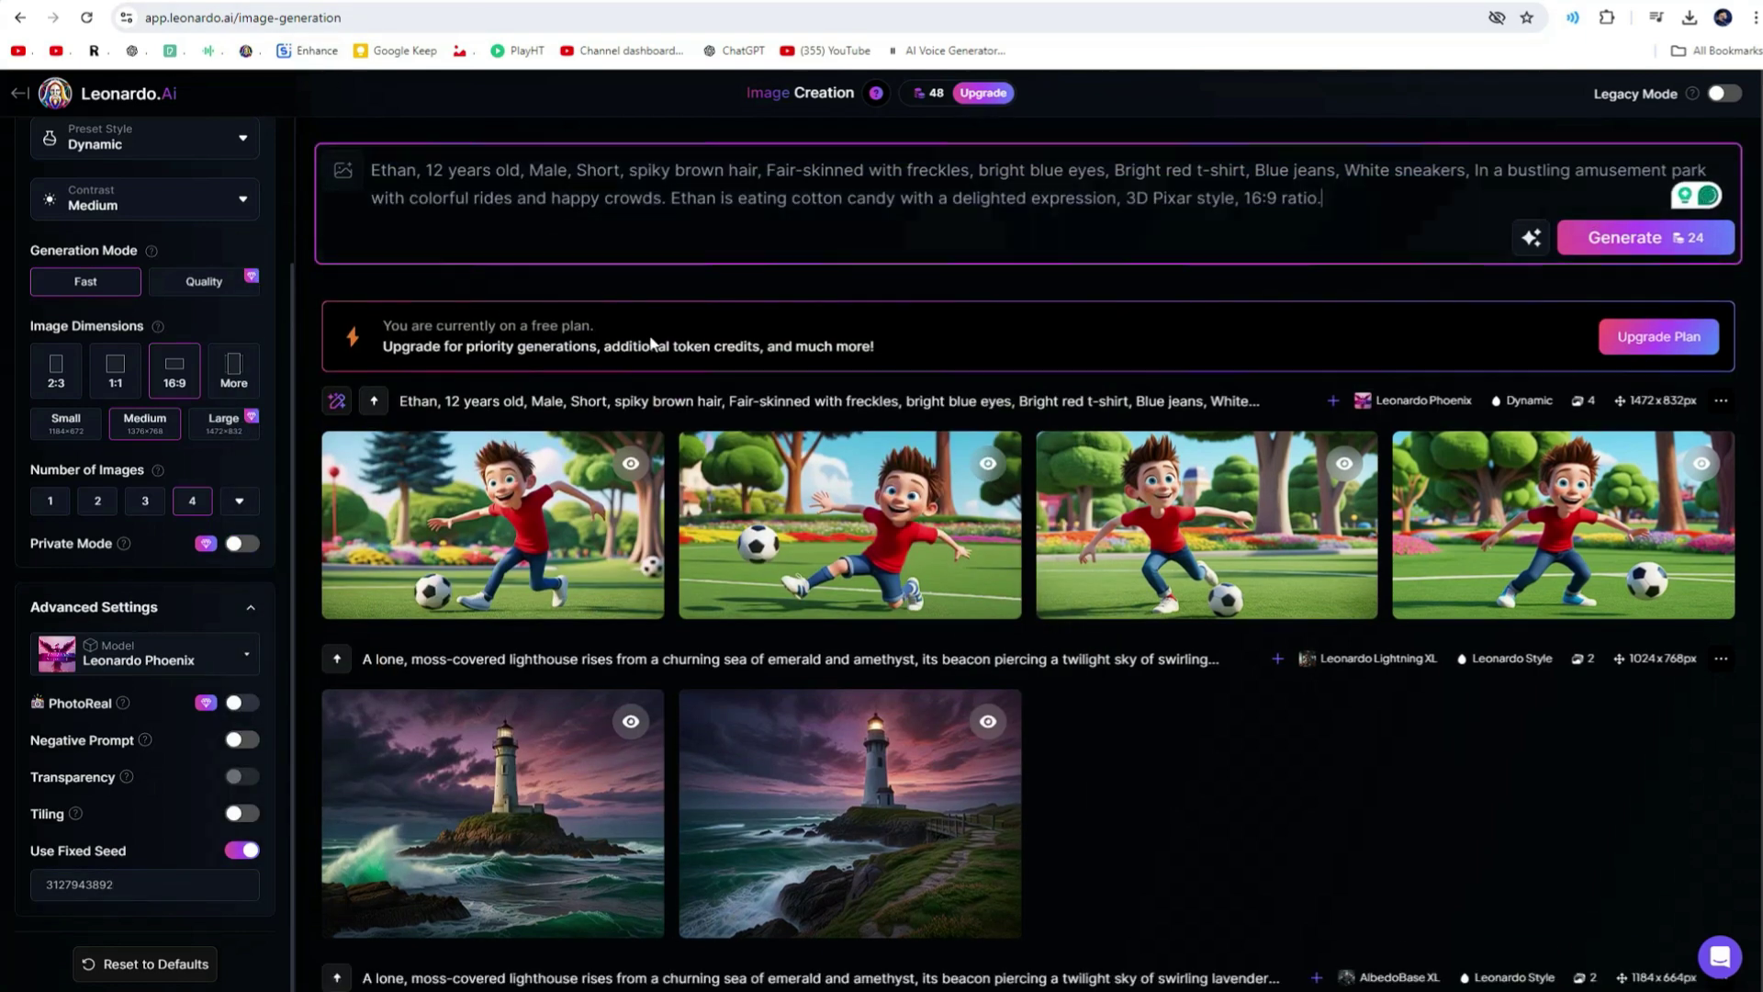
{"action": "left_click", "coordinate": [1607, 241]}
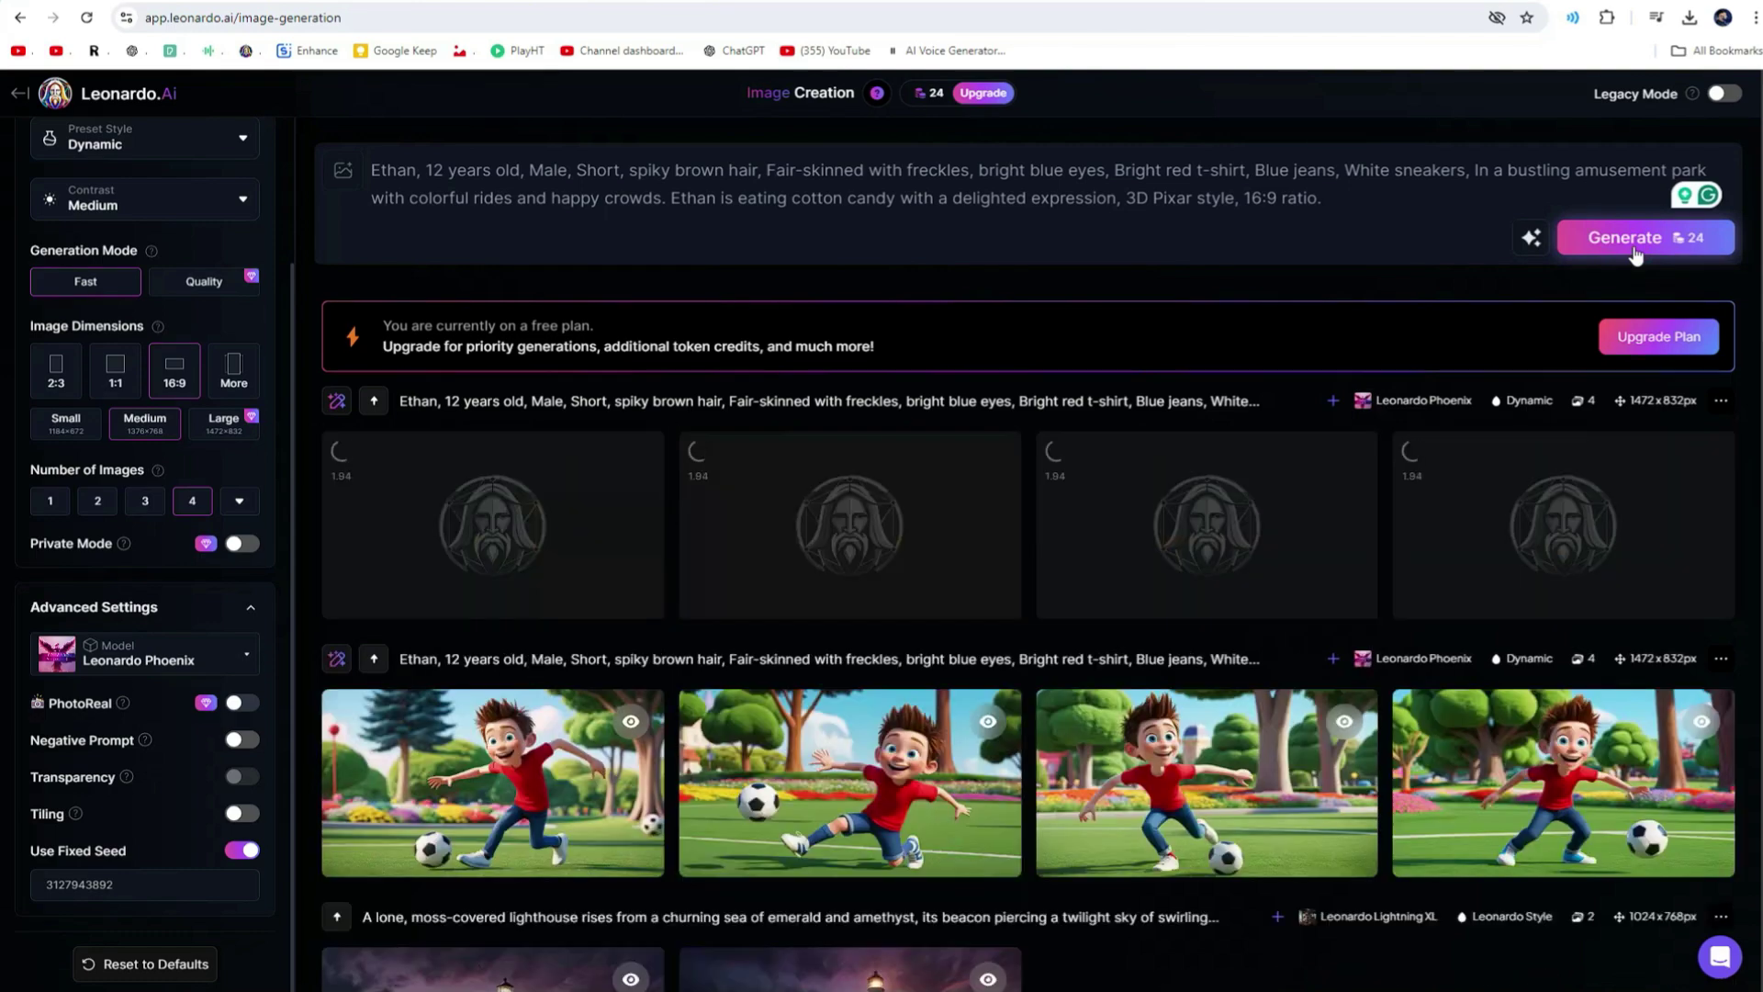
Compare the boy's appearance in the enlarged cotton candy images with the enlarged soccer images
{"action": "left_click", "coordinate": [504, 504]}
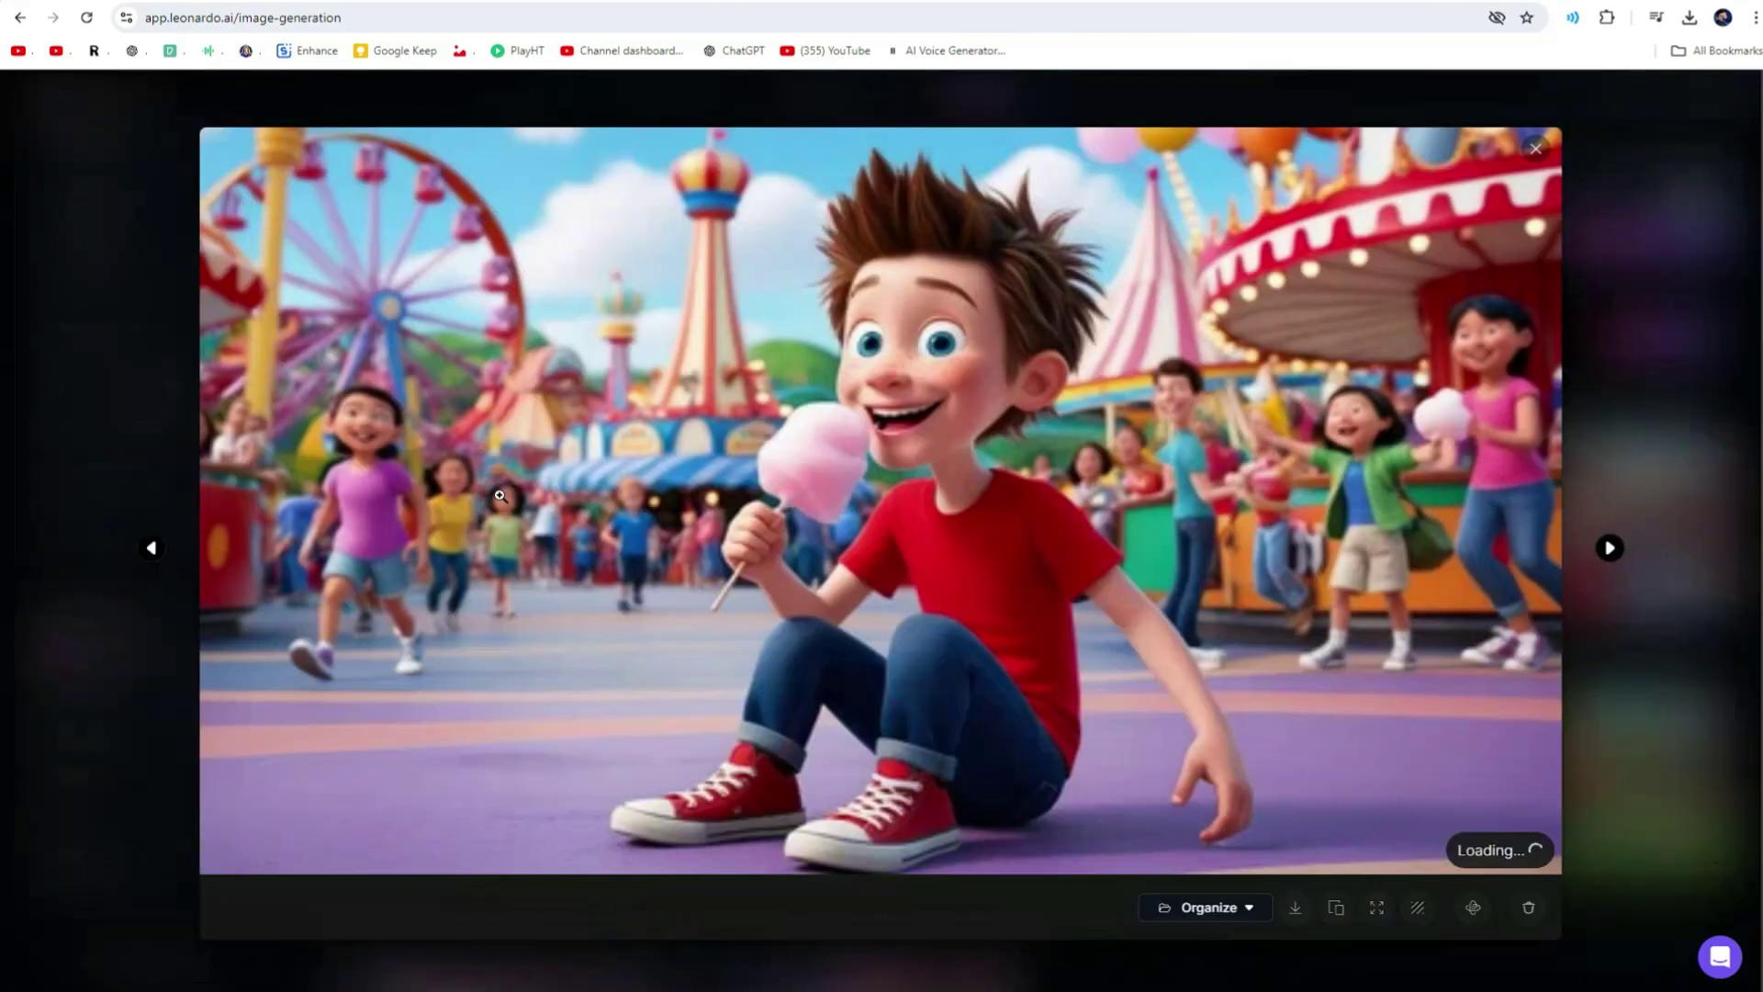
{"action": "key", "text": "Right"}
{"action": "key", "text": "Right"}
{"action": "key", "text": "Right"}
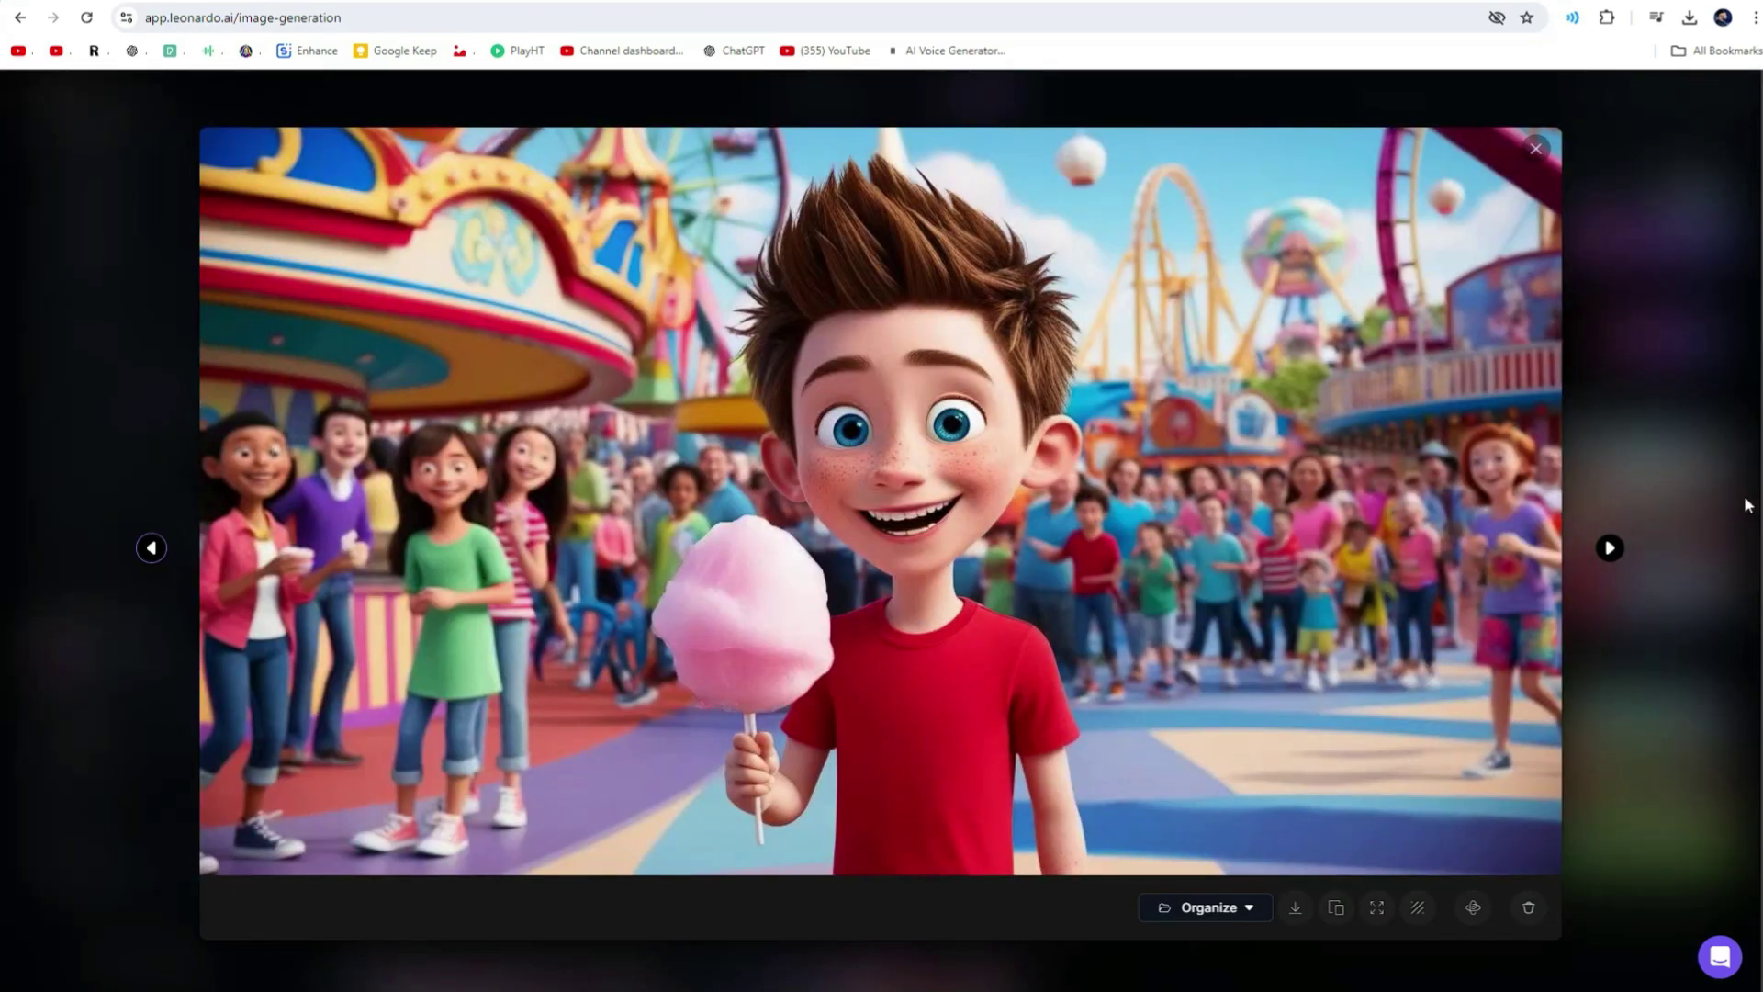
{"action": "left_click", "coordinate": [1532, 147]}
{"action": "left_click", "coordinate": [532, 762]}
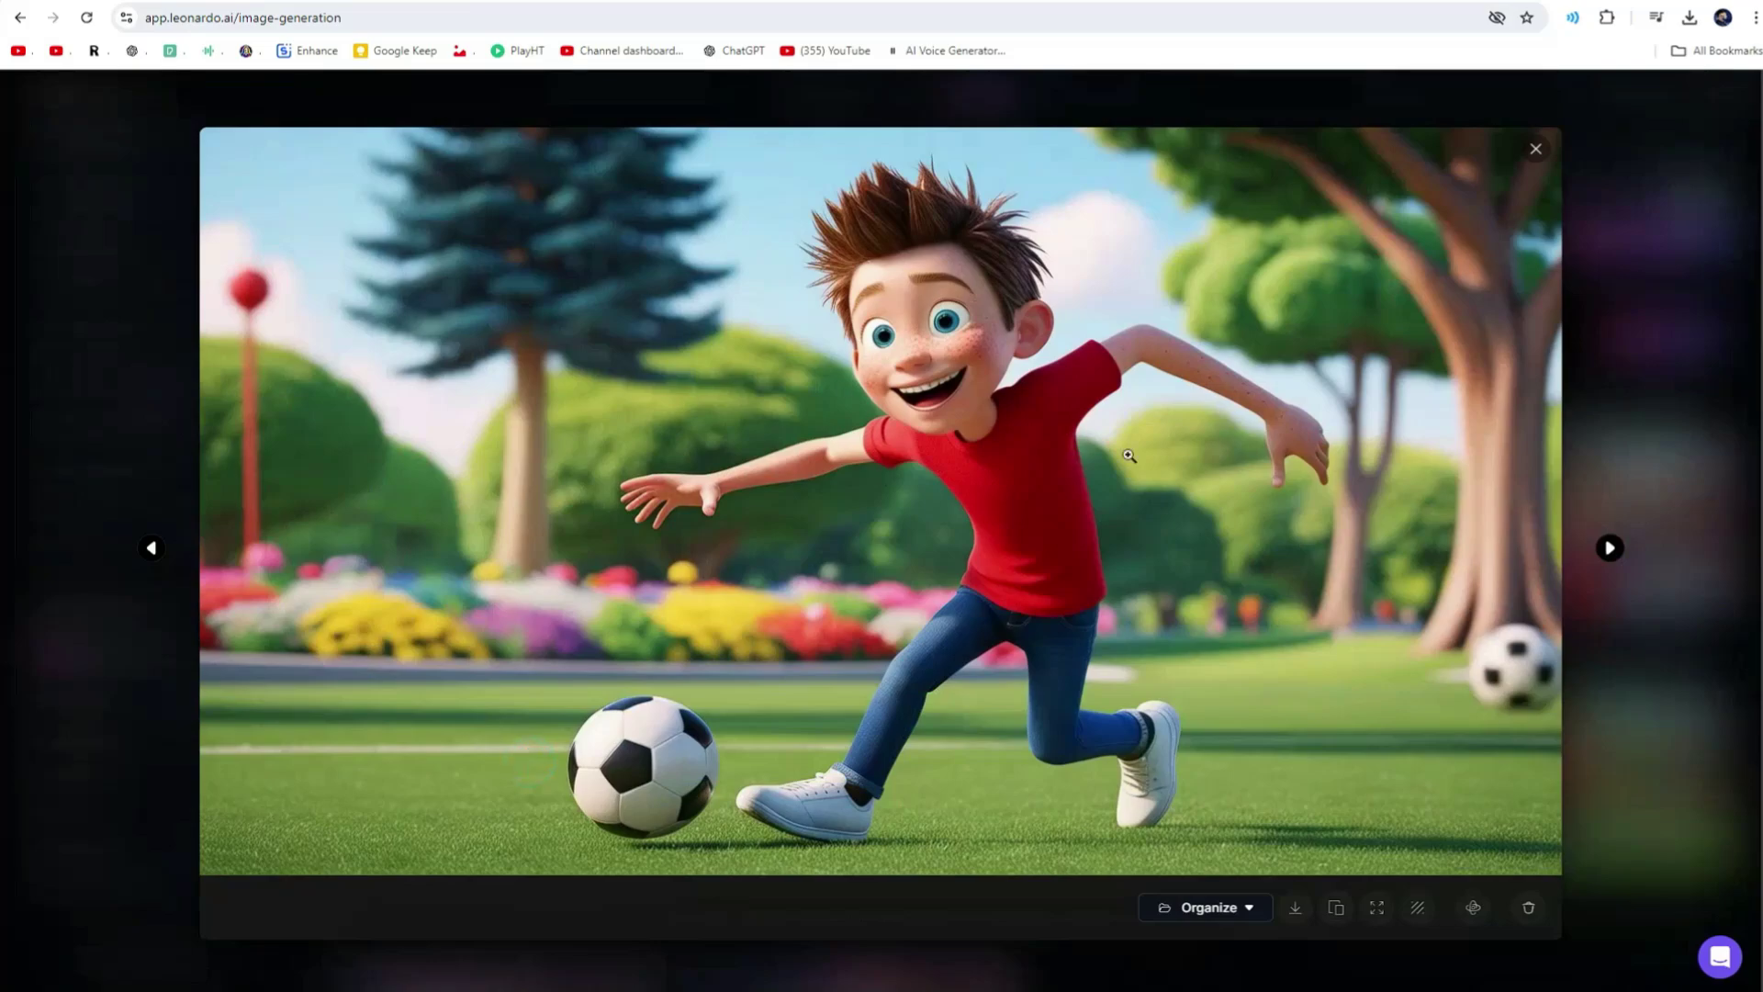
{"action": "left_click", "coordinate": [1609, 547]}
{"action": "left_click", "coordinate": [1609, 547]}
{"action": "key", "text": "Escape"}
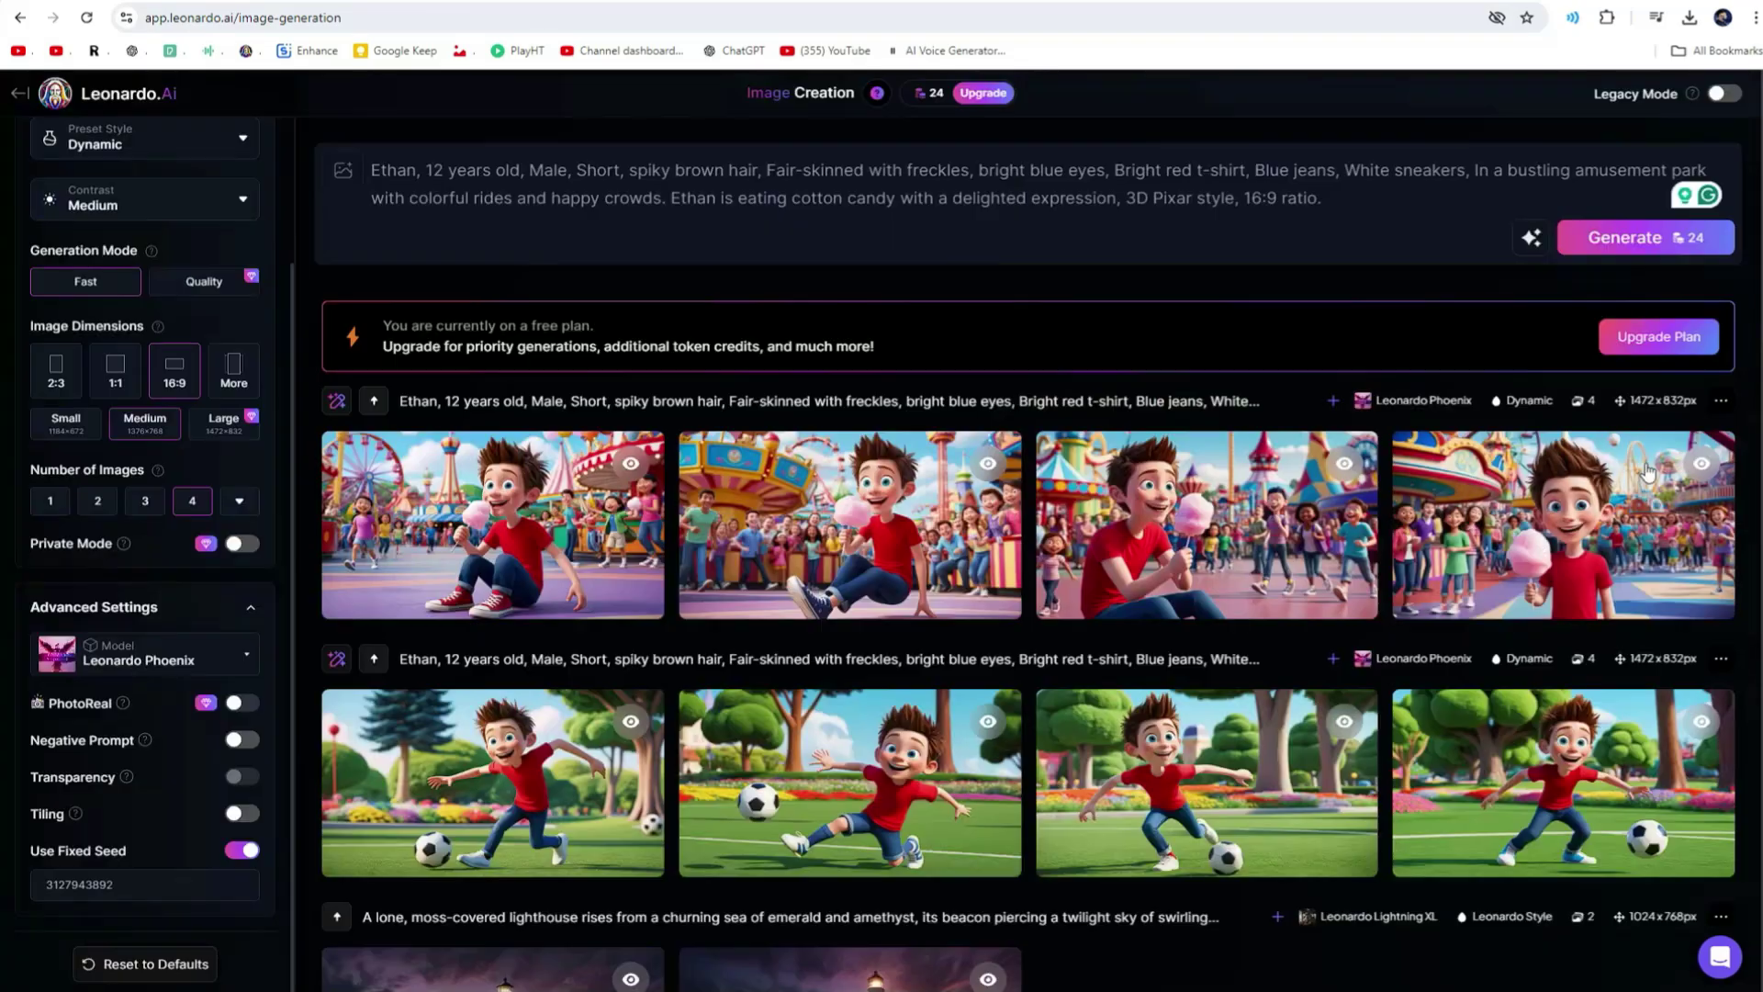
{"action": "left_click", "coordinate": [946, 495]}
{"action": "left_click", "coordinate": [1534, 152]}
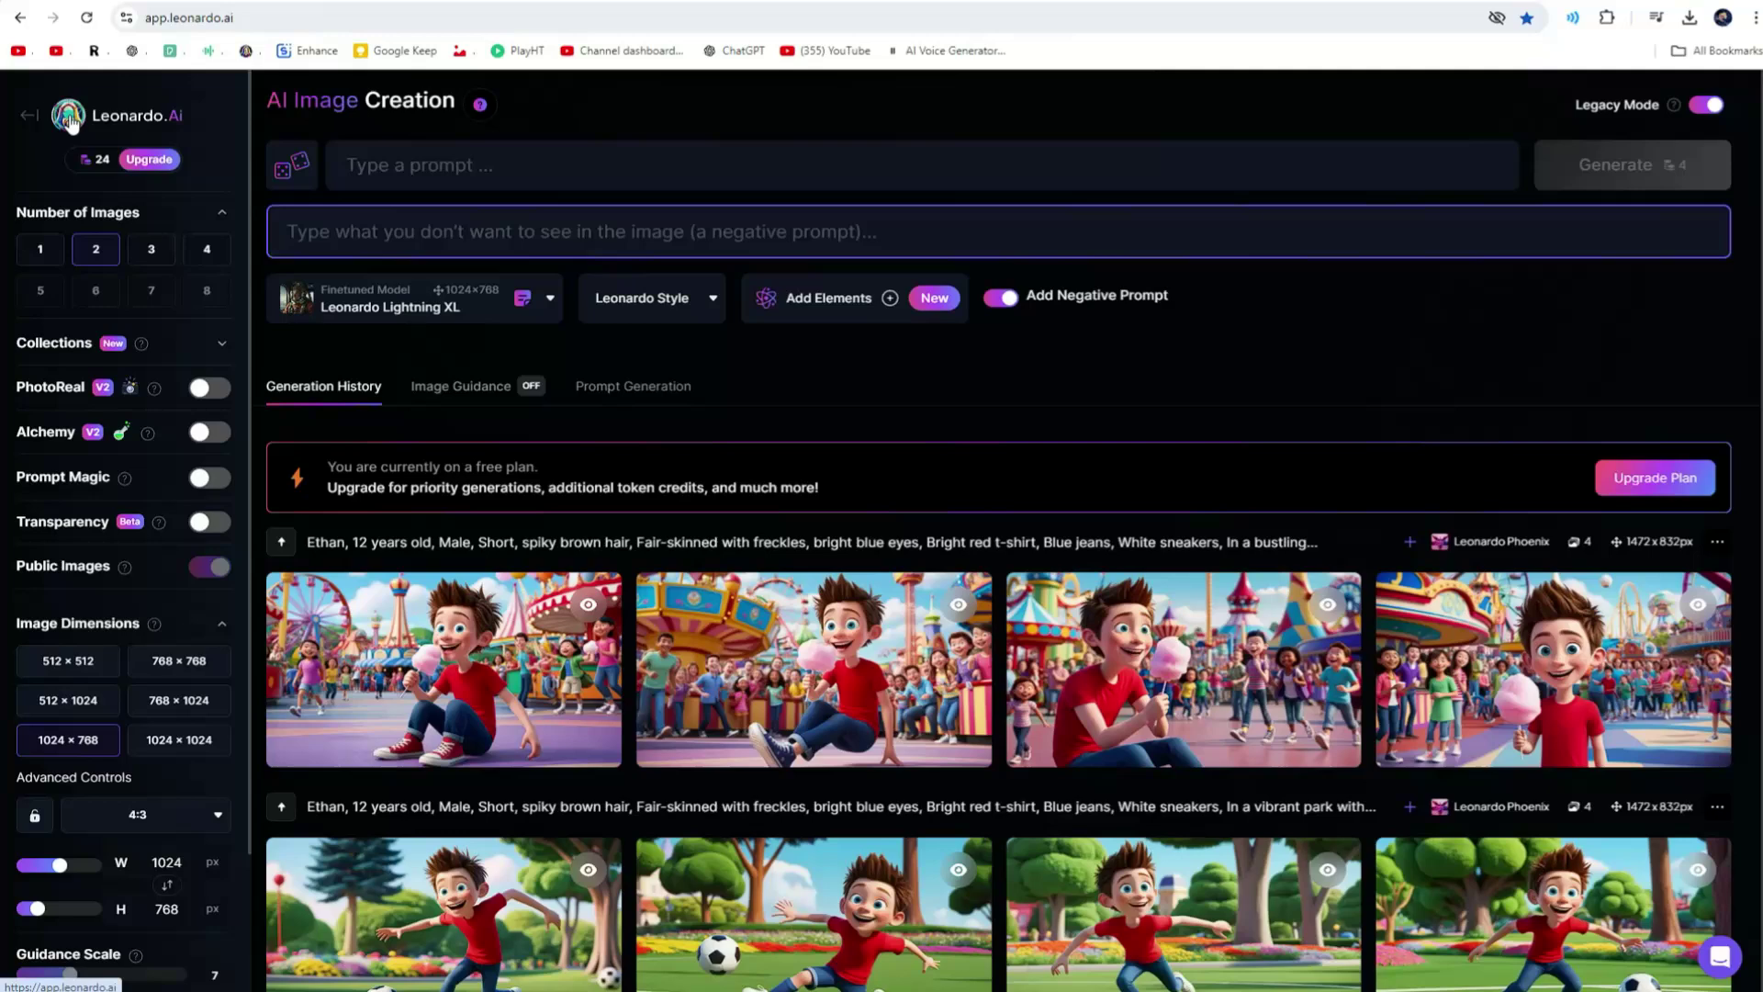
Go to the home page and look at the empty Motion dialog's source image and strength options
{"action": "left_click", "coordinate": [70, 124]}
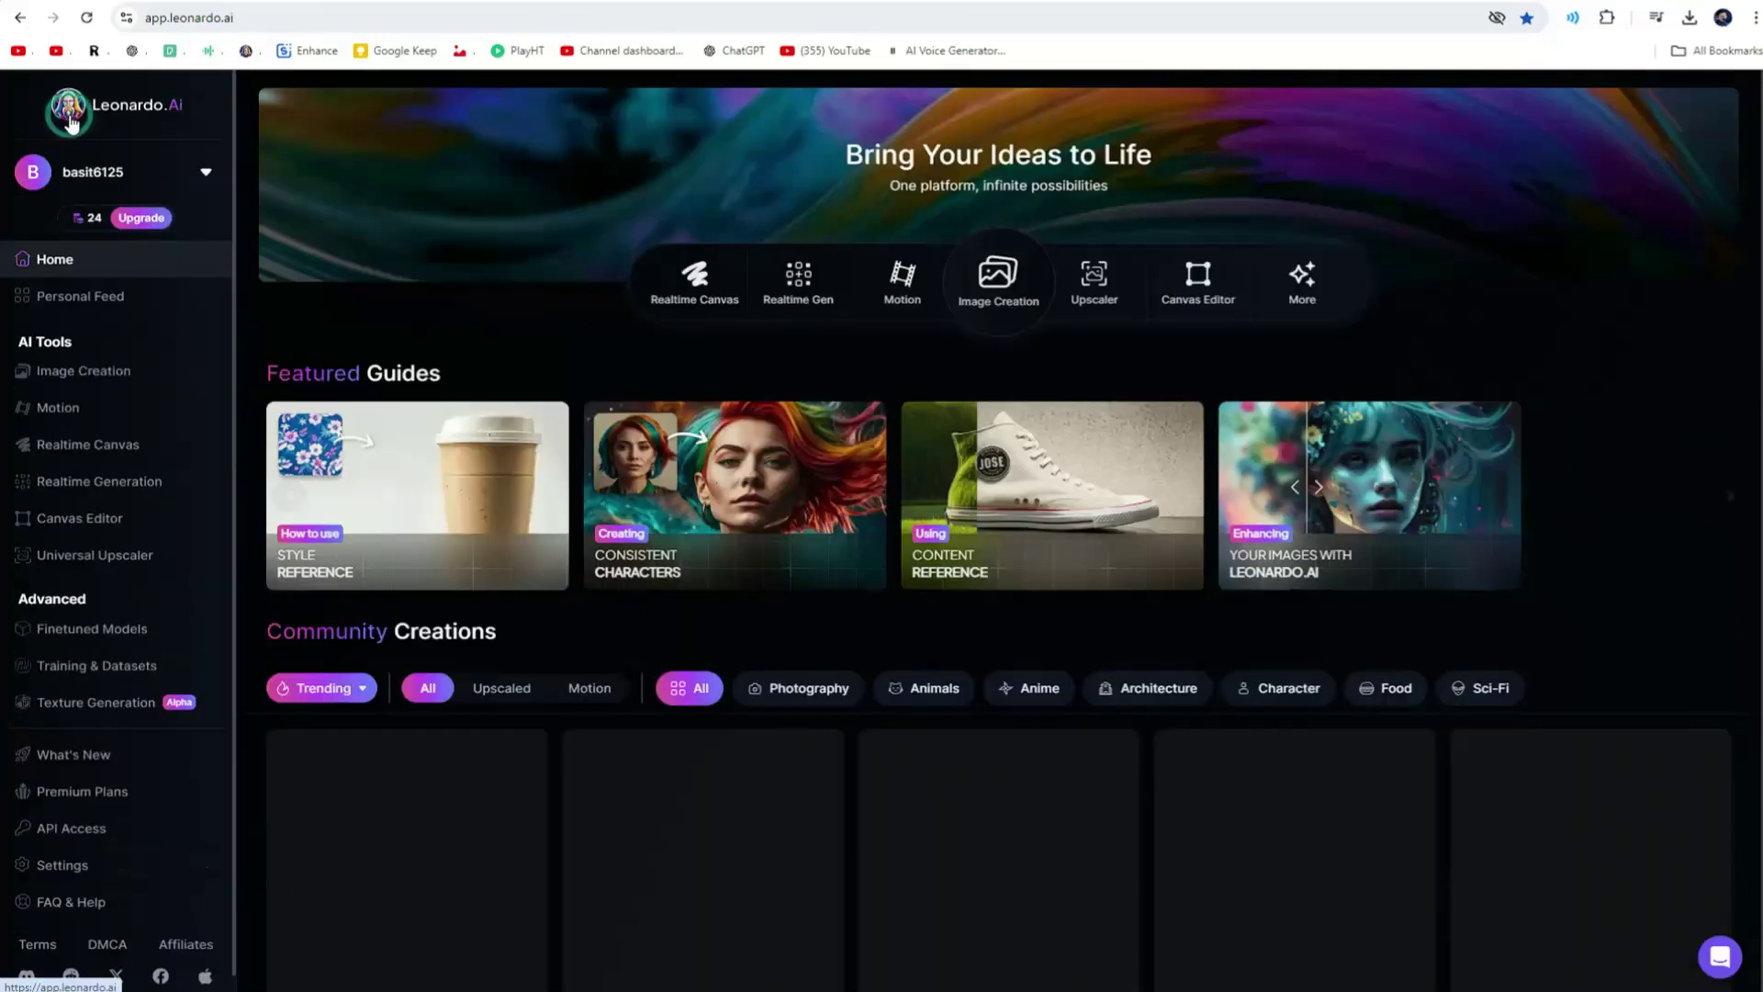
{"action": "left_click", "coordinate": [46, 412]}
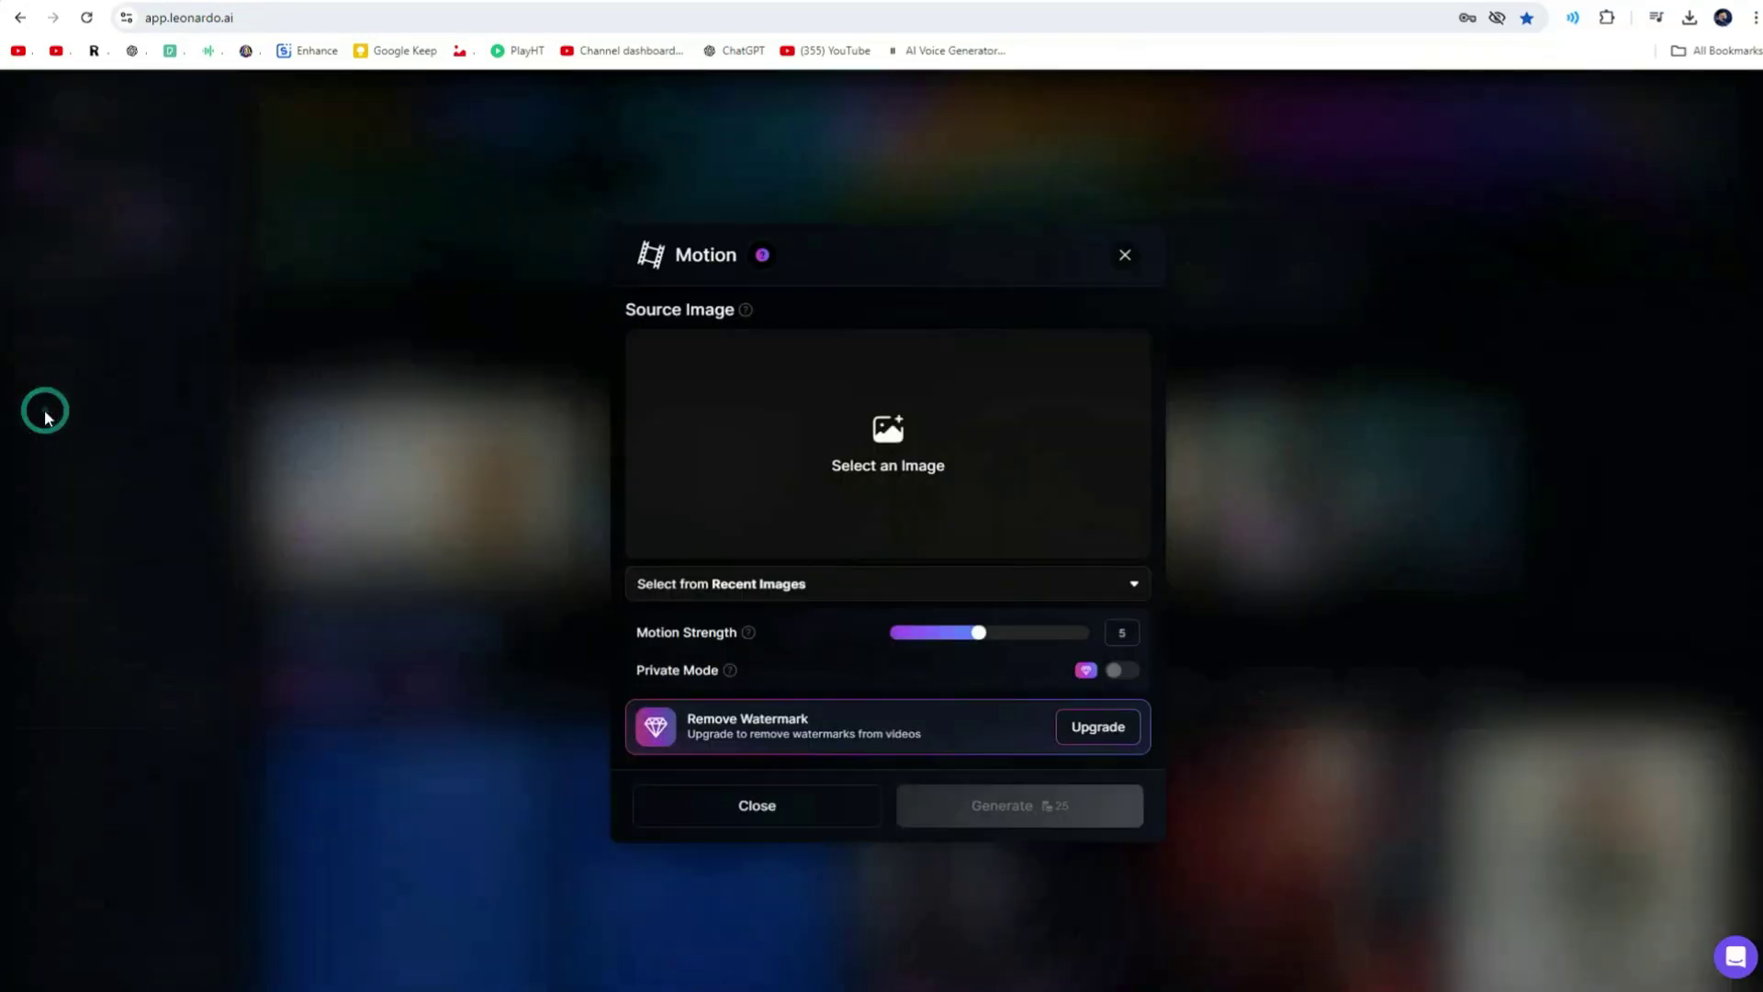
{"action": "left_click", "coordinate": [1122, 259]}
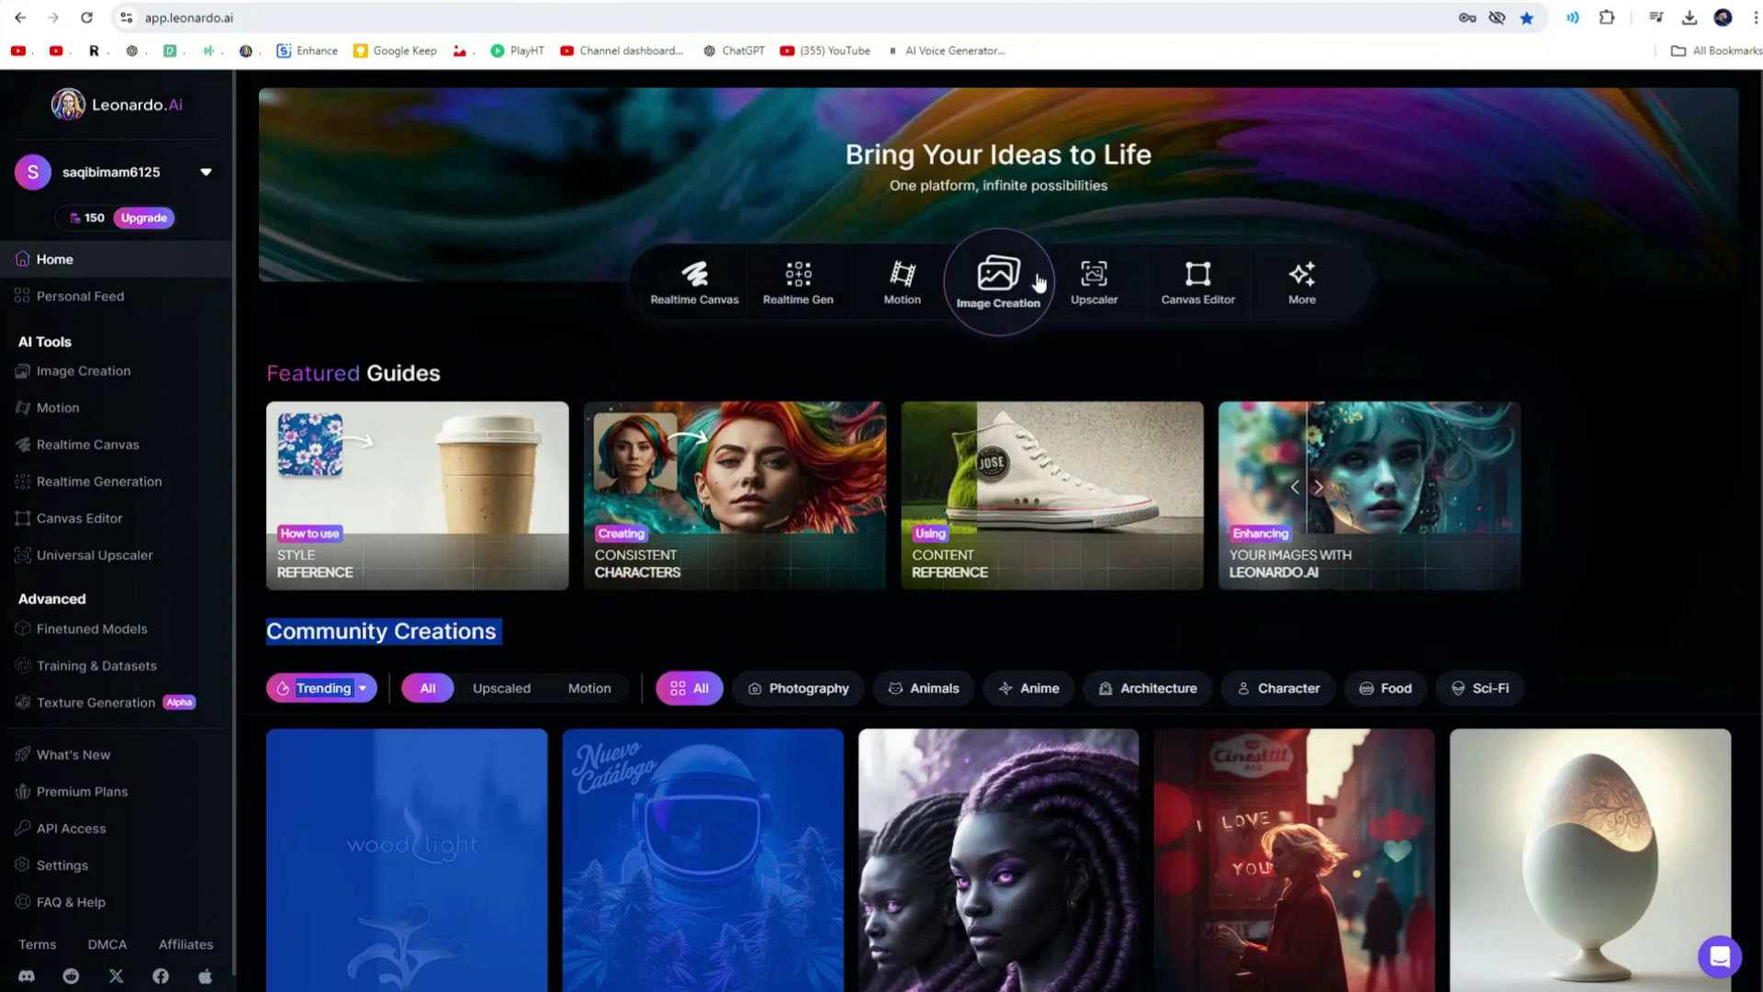
In Image Creation, generate four images from a viral anime nature wallpaper prompt in Hayao Miyazaki style, showing a serene forest with stream and mystical creatures
{"action": "left_click", "coordinate": [995, 282]}
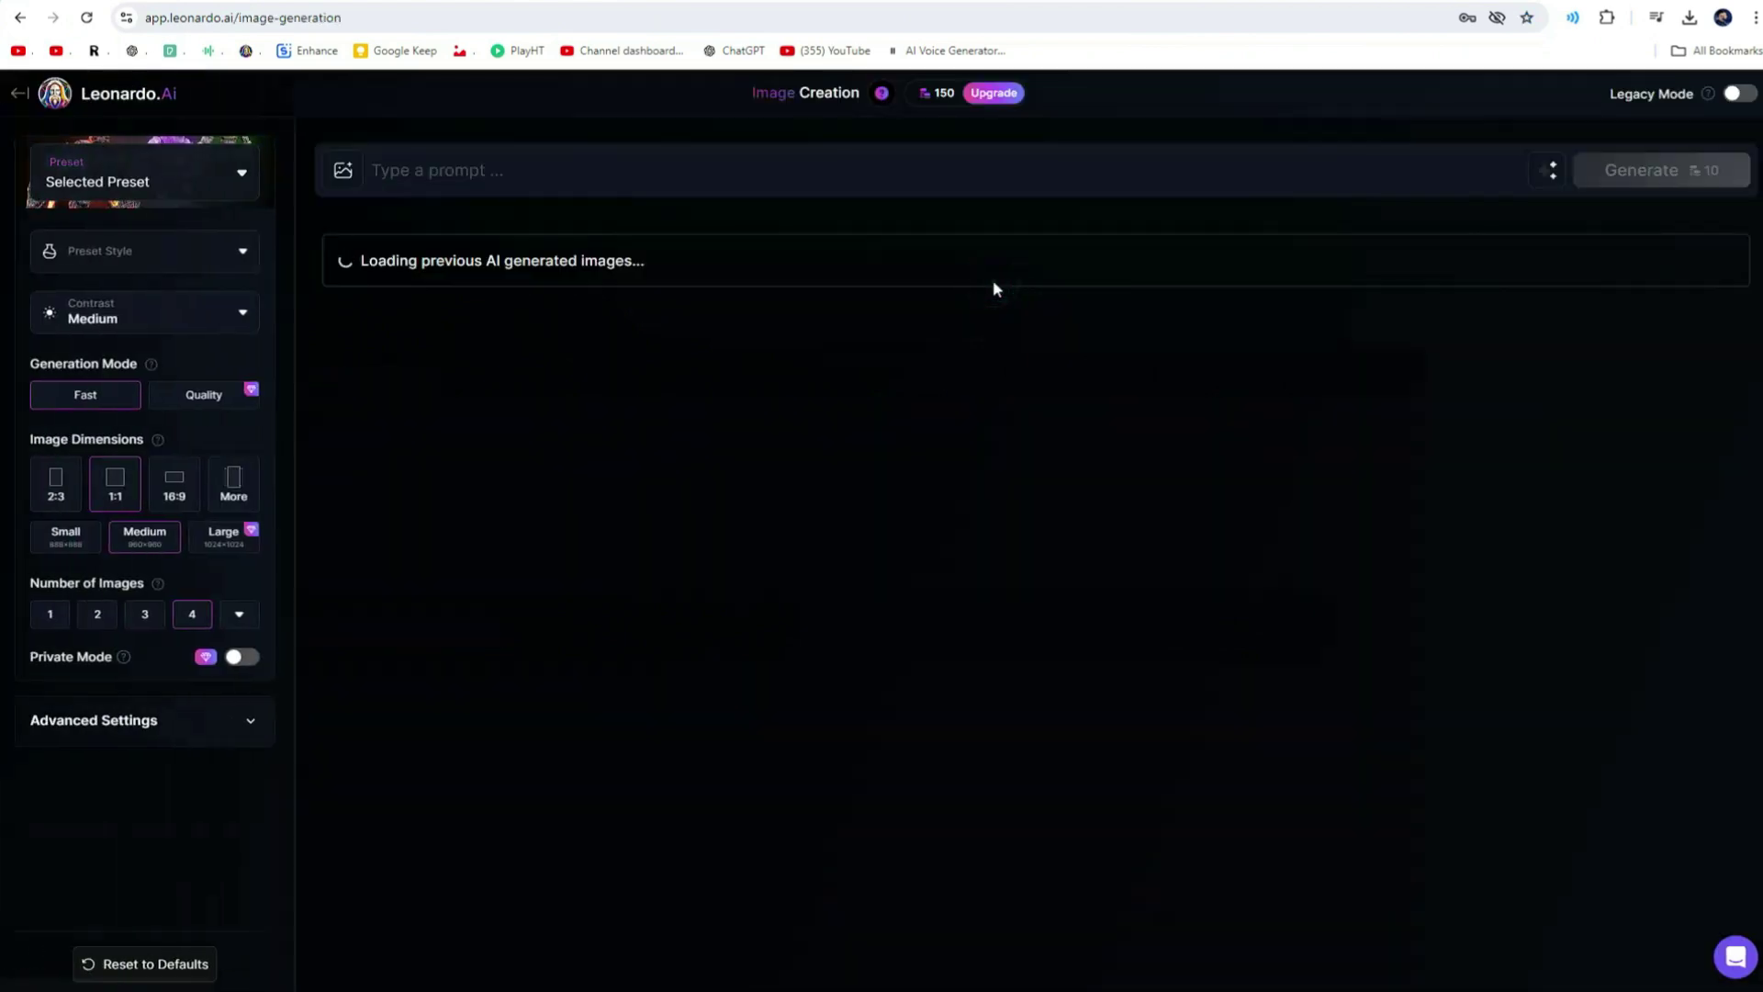
{"action": "left_click", "coordinate": [493, 184]}
{"action": "type", "text": "Viral anime nature wallpaper in 4K quality, in the style of digital illustration inspired by Hayao Miyazaki, featuring a serene forest with towering ancient trees, dappled sunlight filtering through the leaves, a gentle stream flowing through the scene, and mystical creatures peeking from behind the foliage; vibrant and warm color temperature, cosmos lighting with stars twinkling in the sky, no human characters, the atmosphere is tranquil and enchanting"}
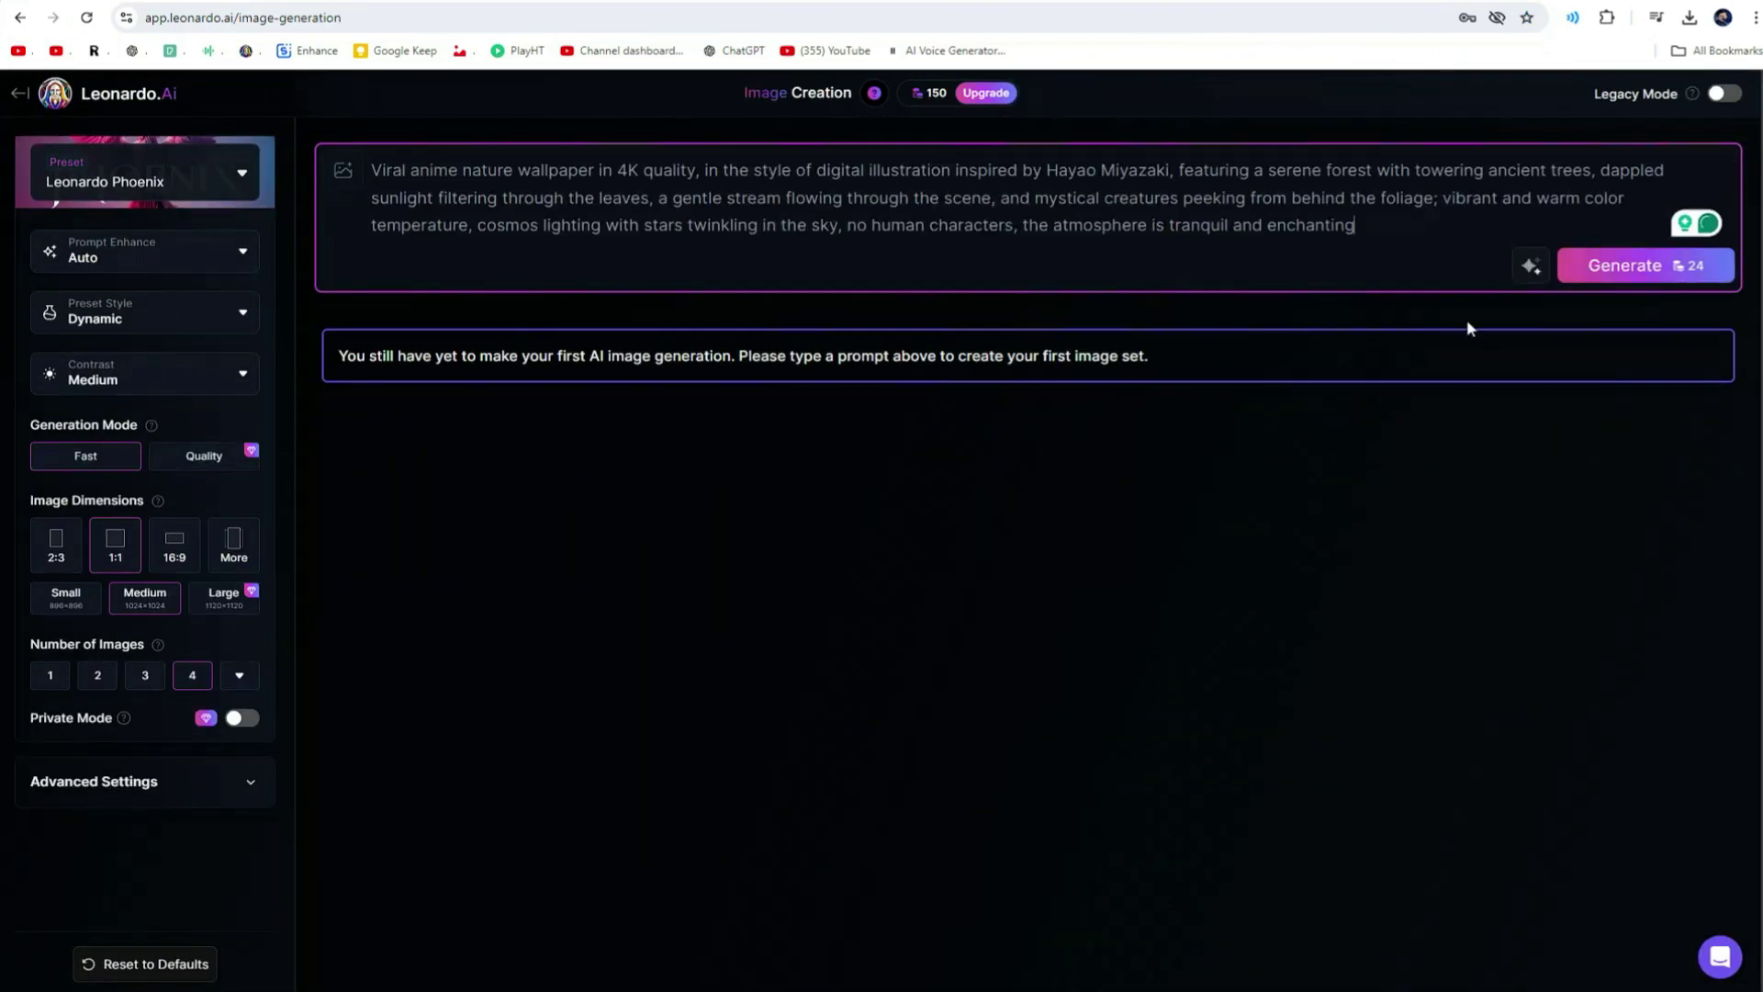
{"action": "left_click", "coordinate": [1653, 276]}
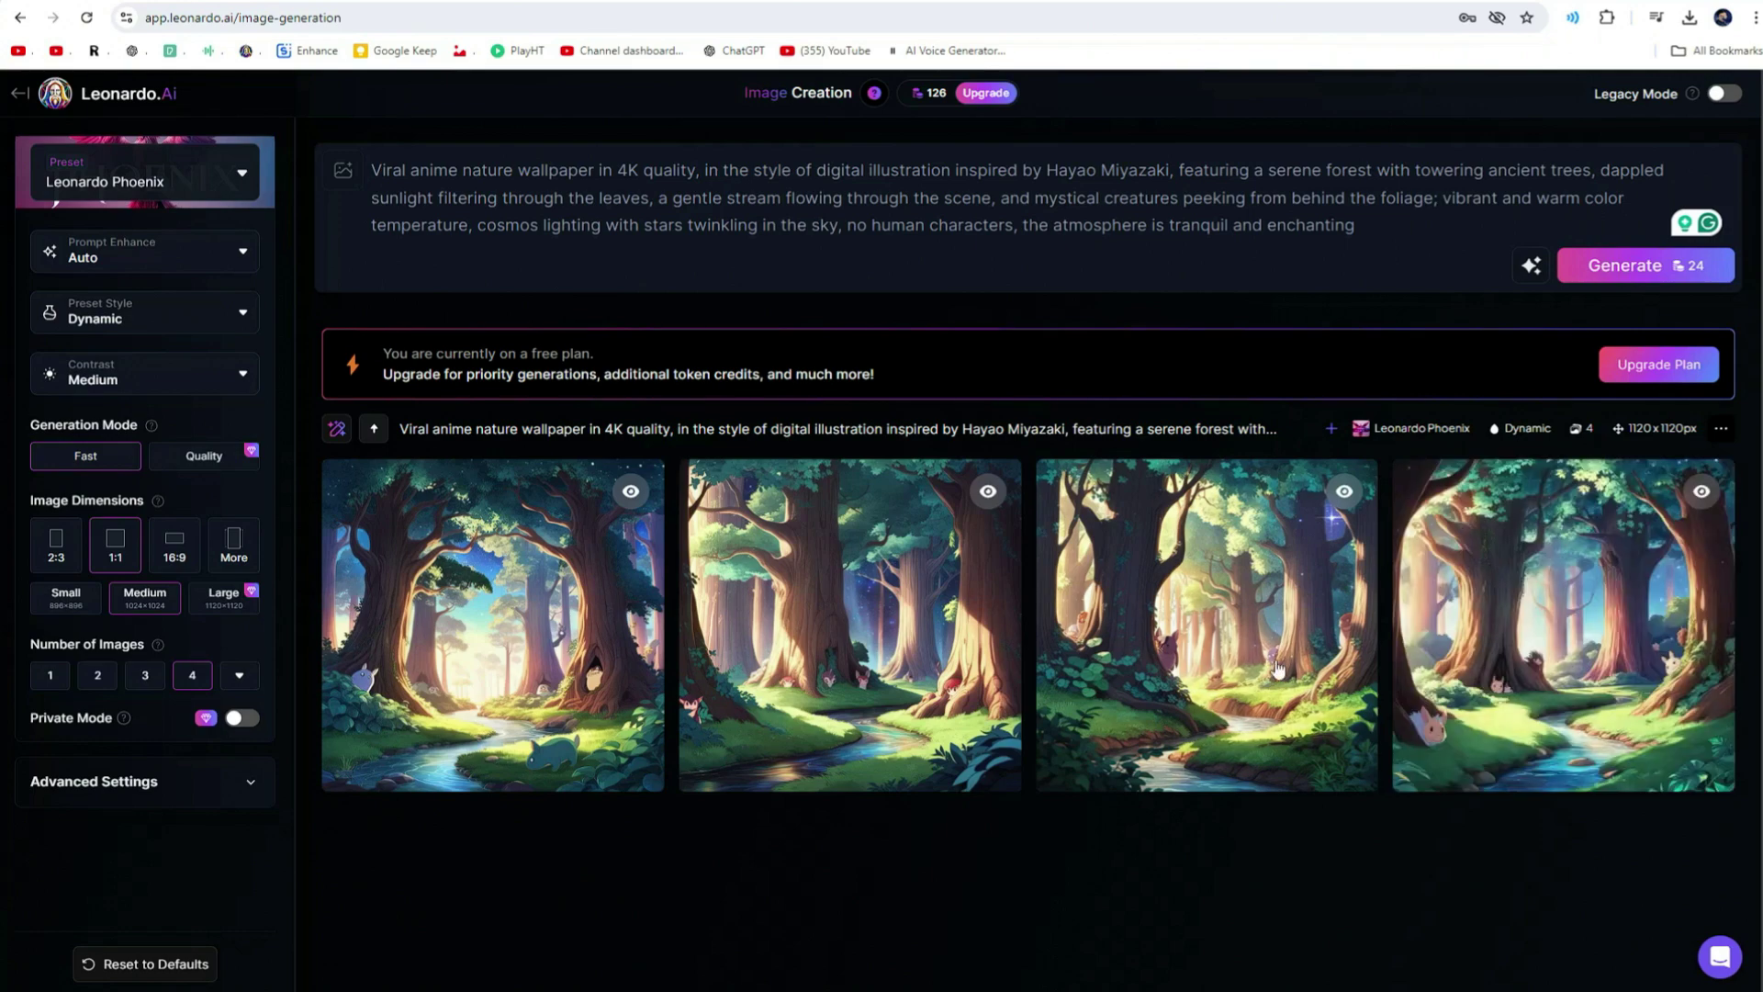
Generate a Motion video from the first anime forest image with motion strength 5
{"action": "mouse_move", "coordinate": [519, 766]}
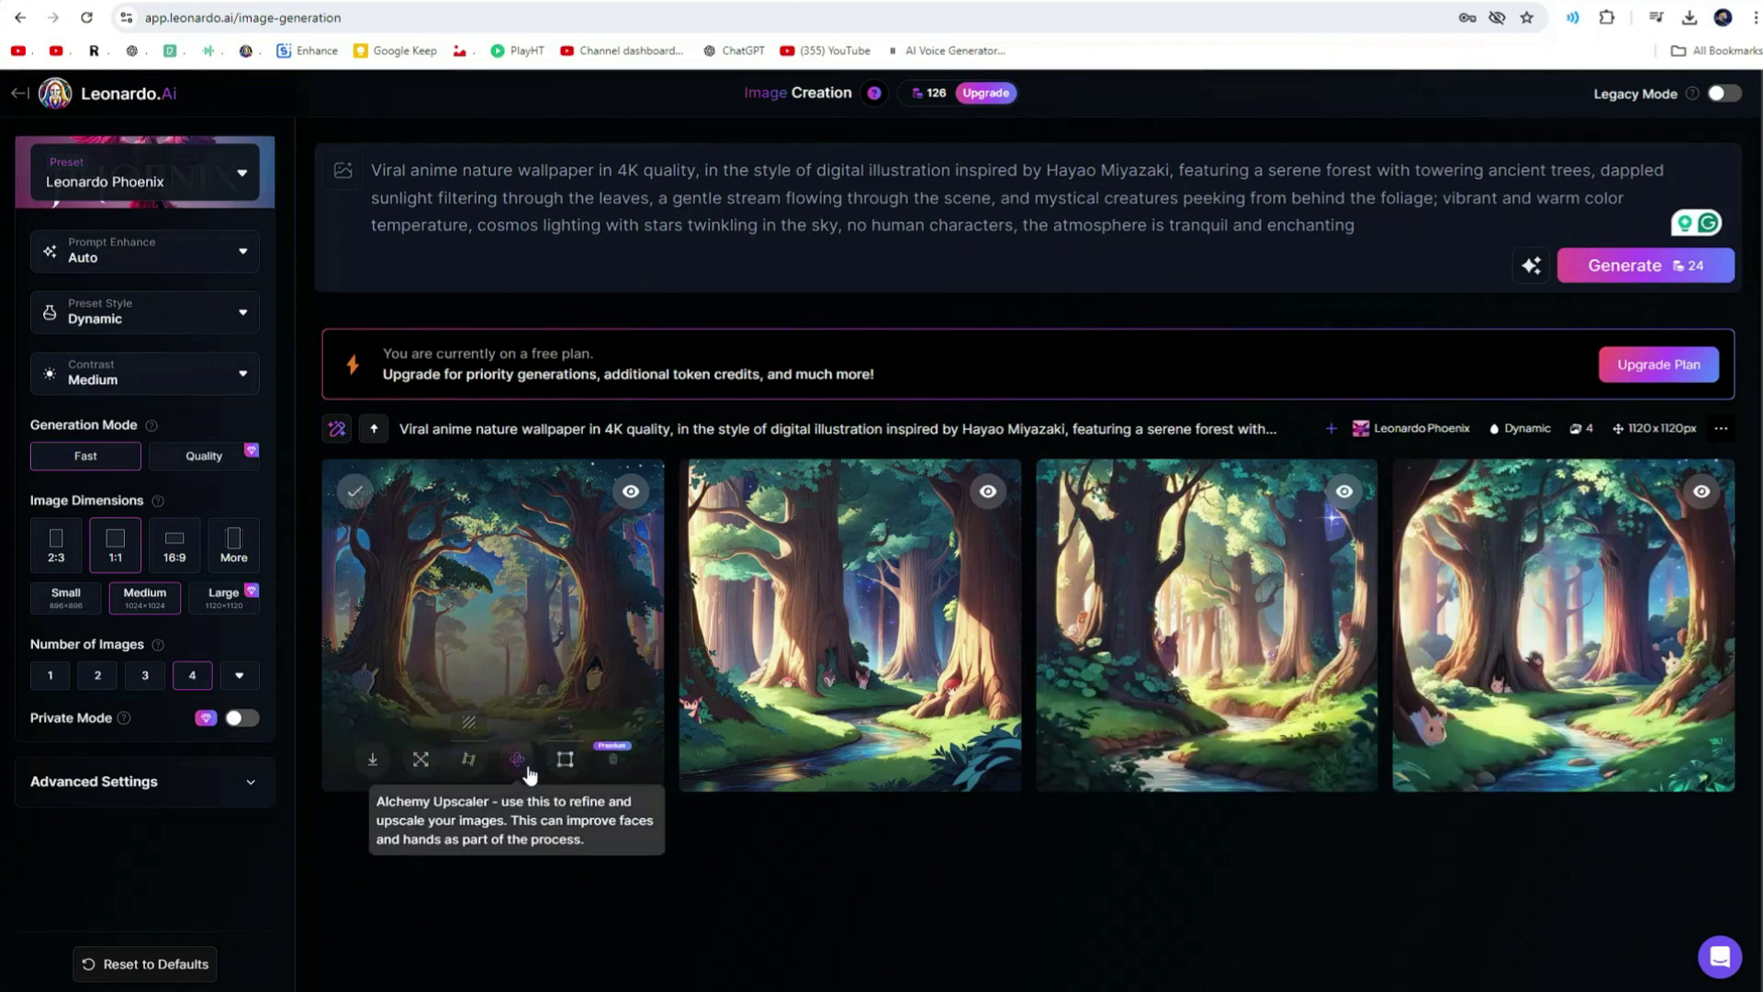
{"action": "left_click", "coordinate": [462, 762]}
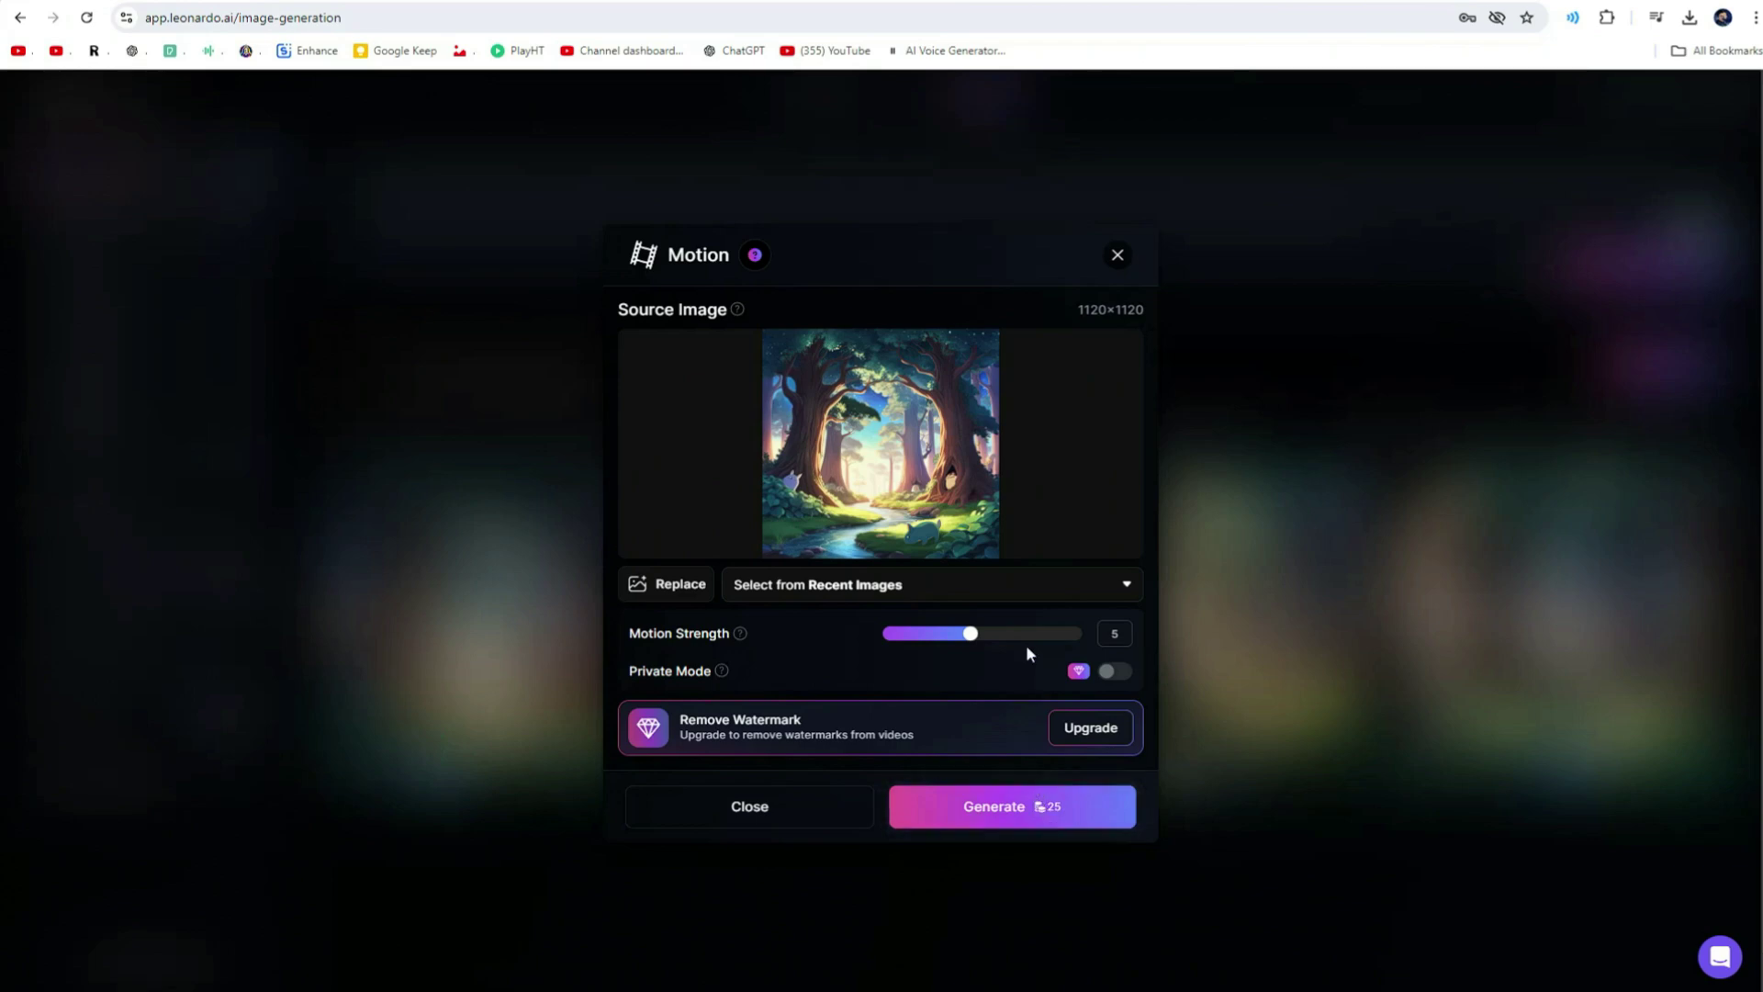
{"action": "left_click_drag", "start_coordinate": [979, 640], "coordinate": [1042, 637]}
{"action": "left_click", "coordinate": [886, 593]}
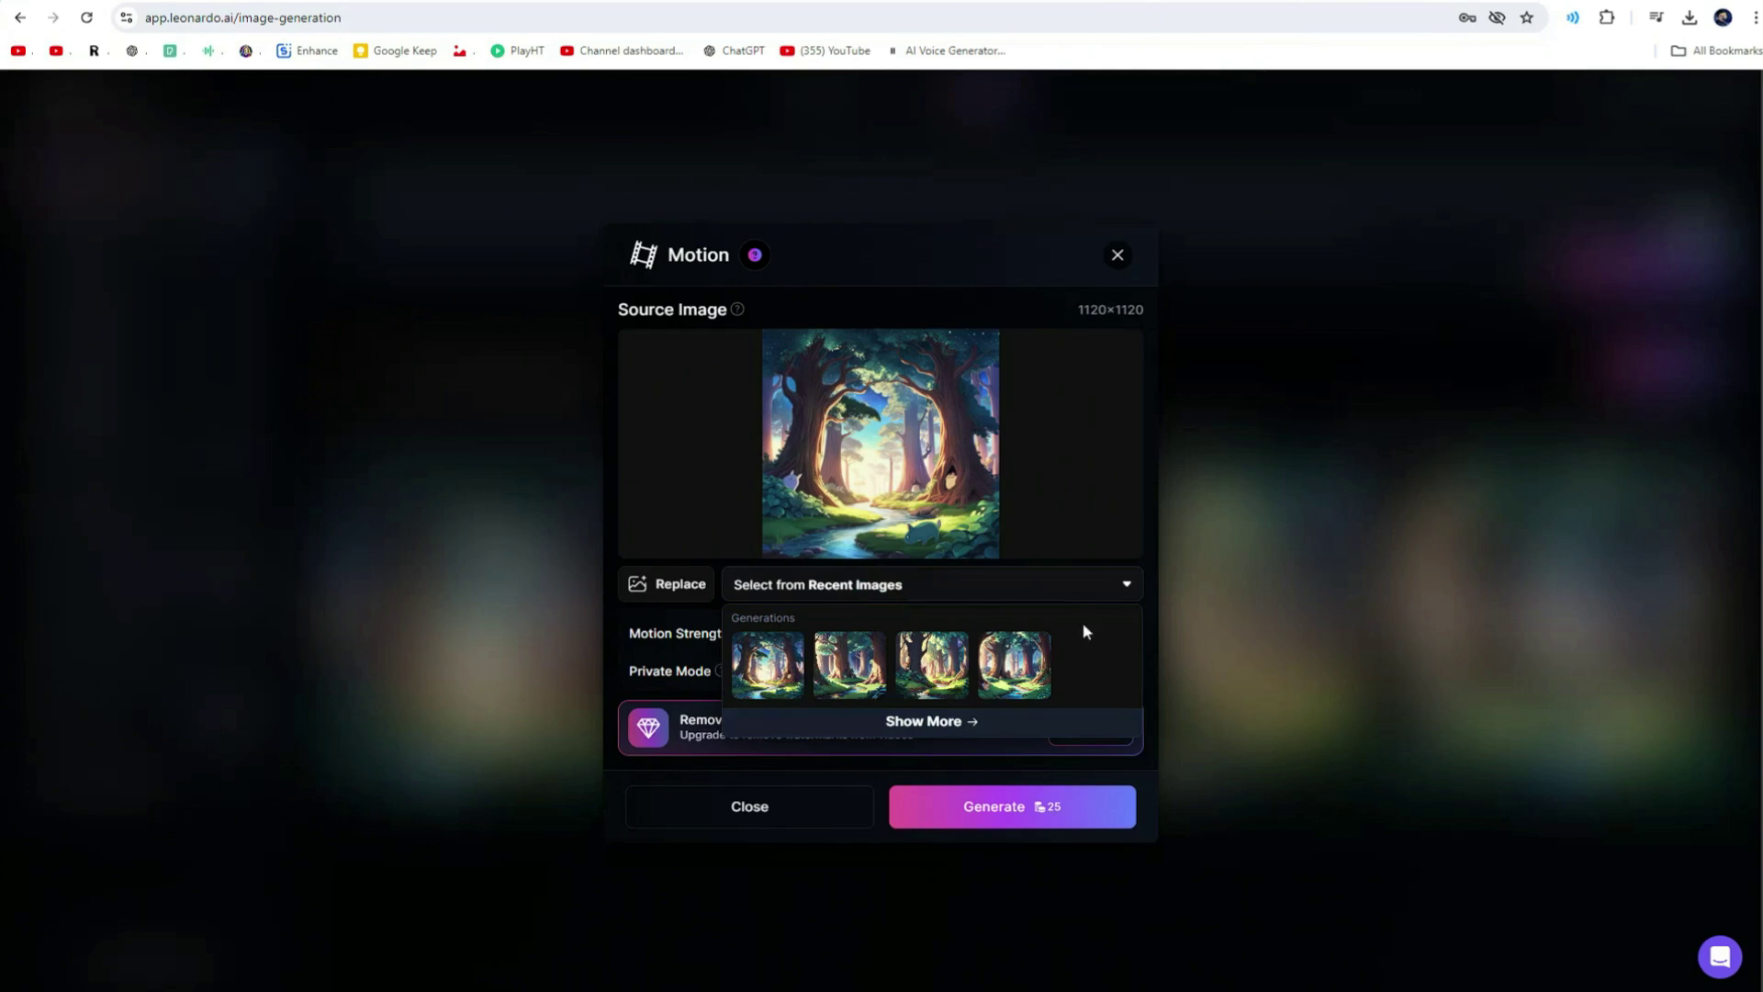
{"action": "left_click", "coordinate": [1099, 581]}
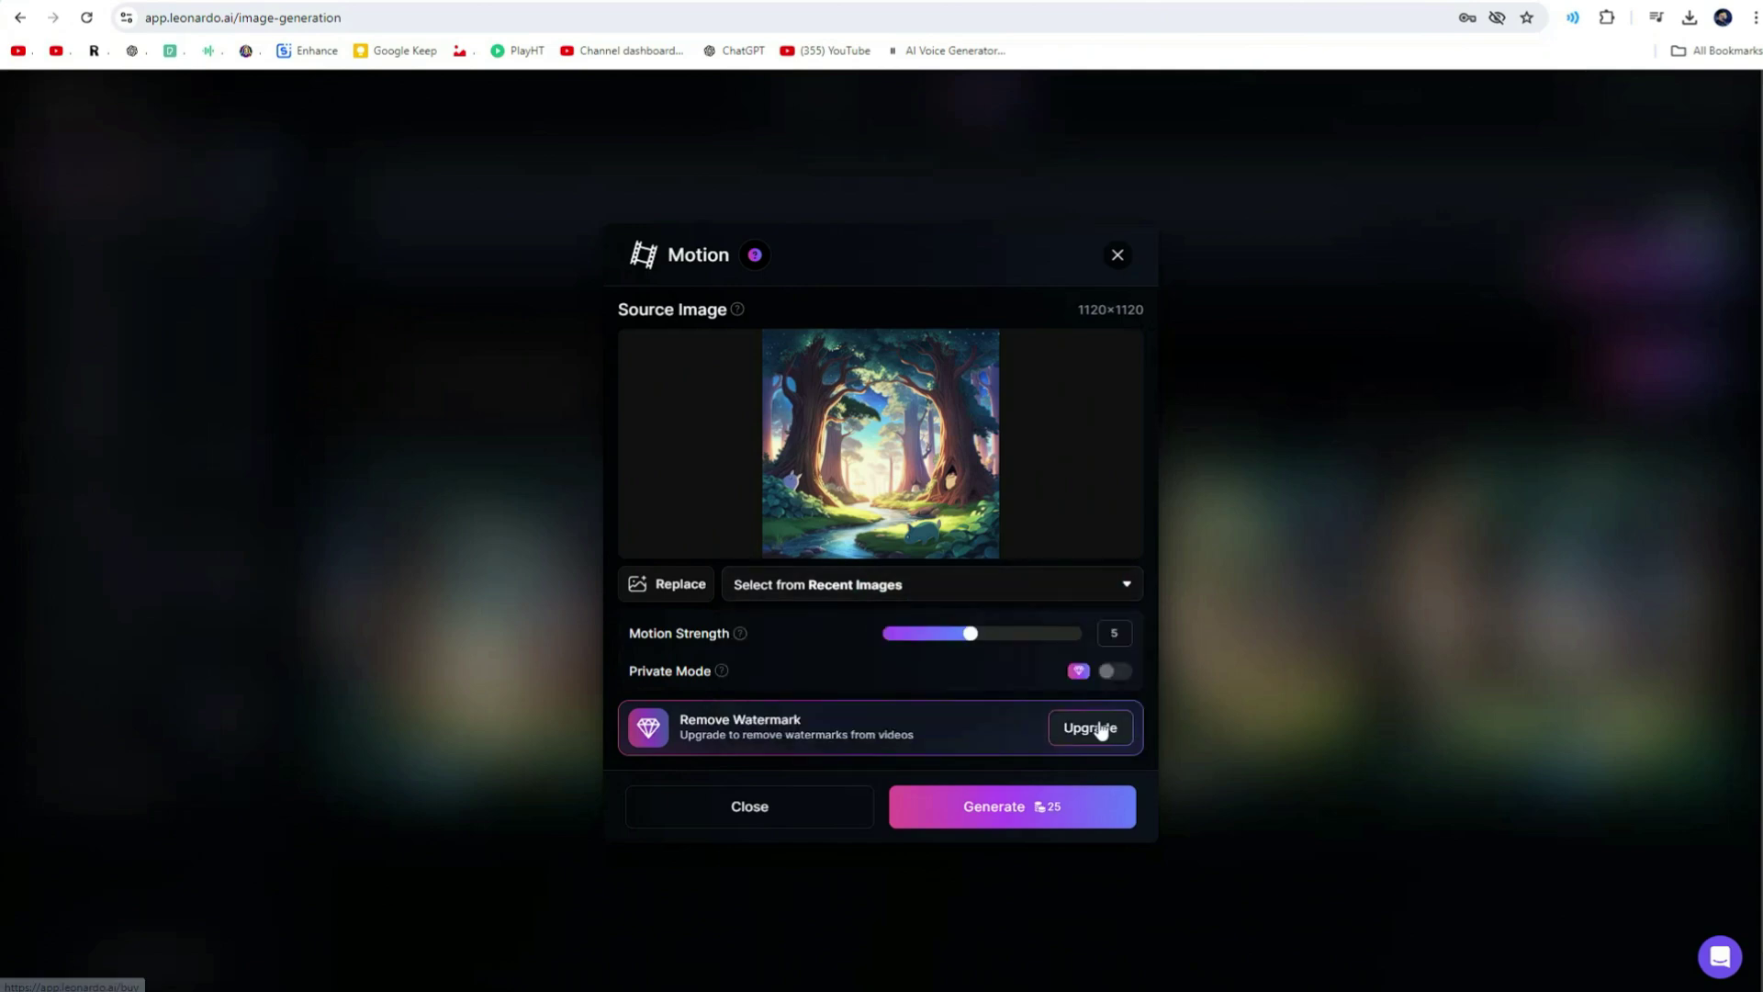
{"action": "left_click", "coordinate": [1036, 810]}
{"action": "left_click", "coordinate": [754, 633]}
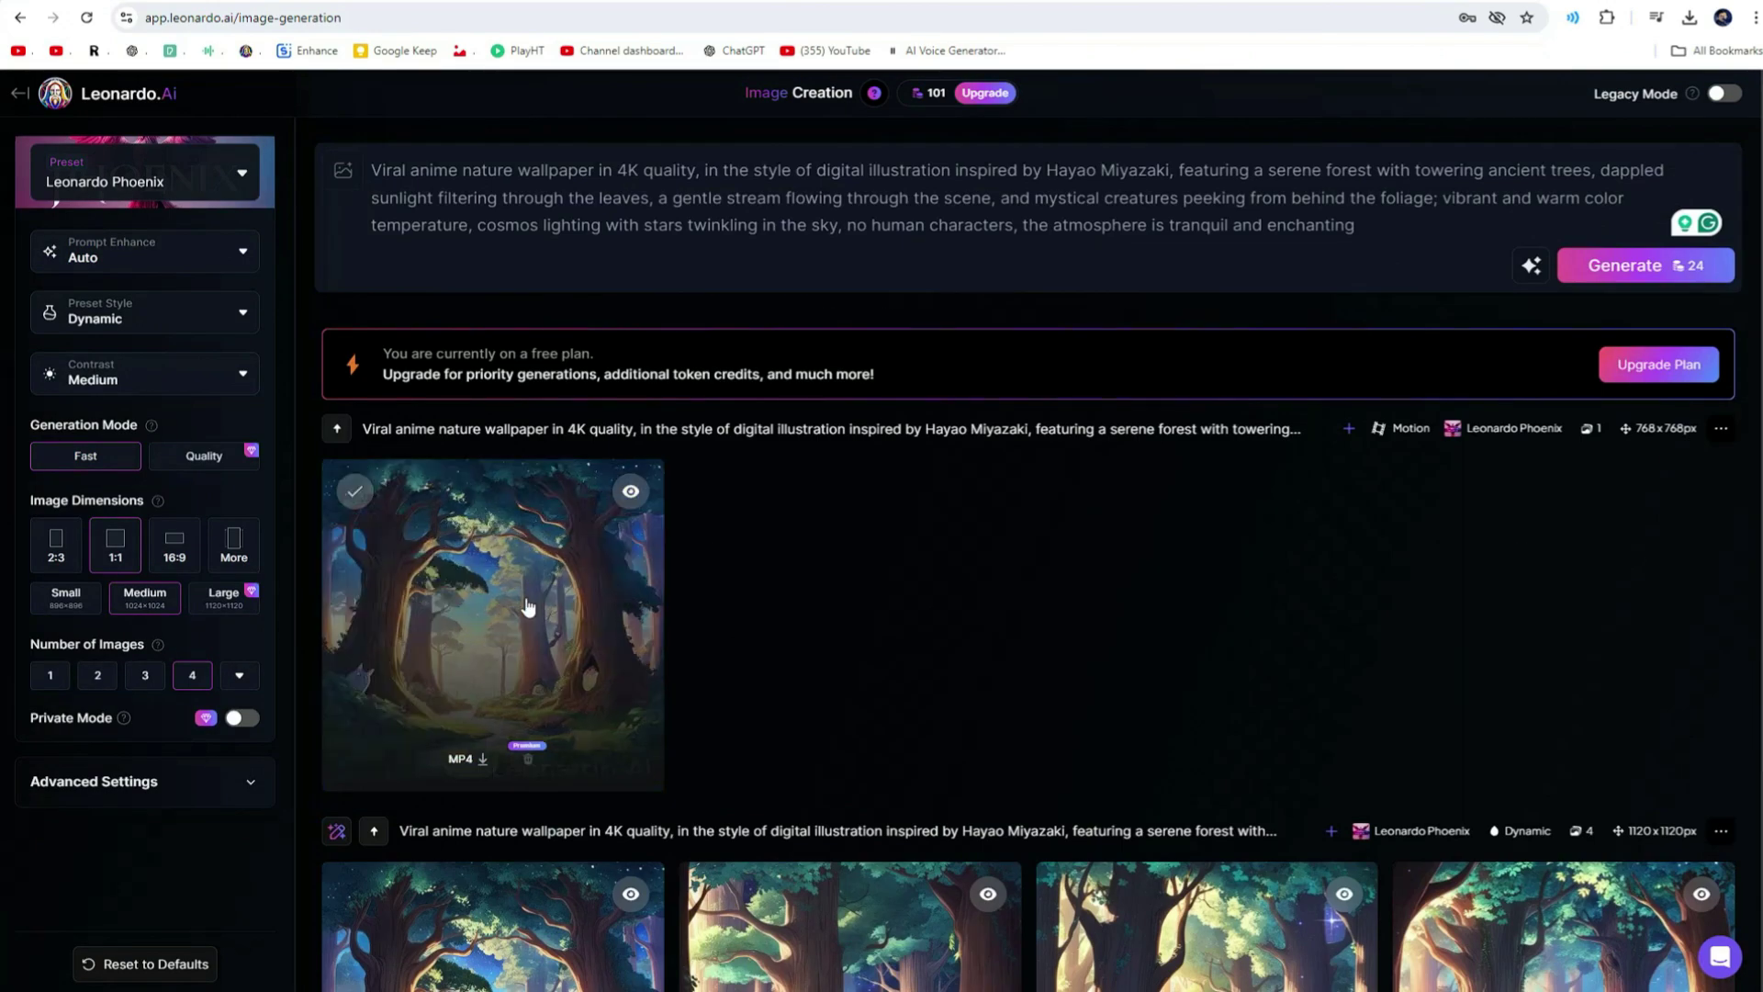
Play the generated forest motion video enlarged and in full screen
{"action": "left_click", "coordinate": [523, 605]}
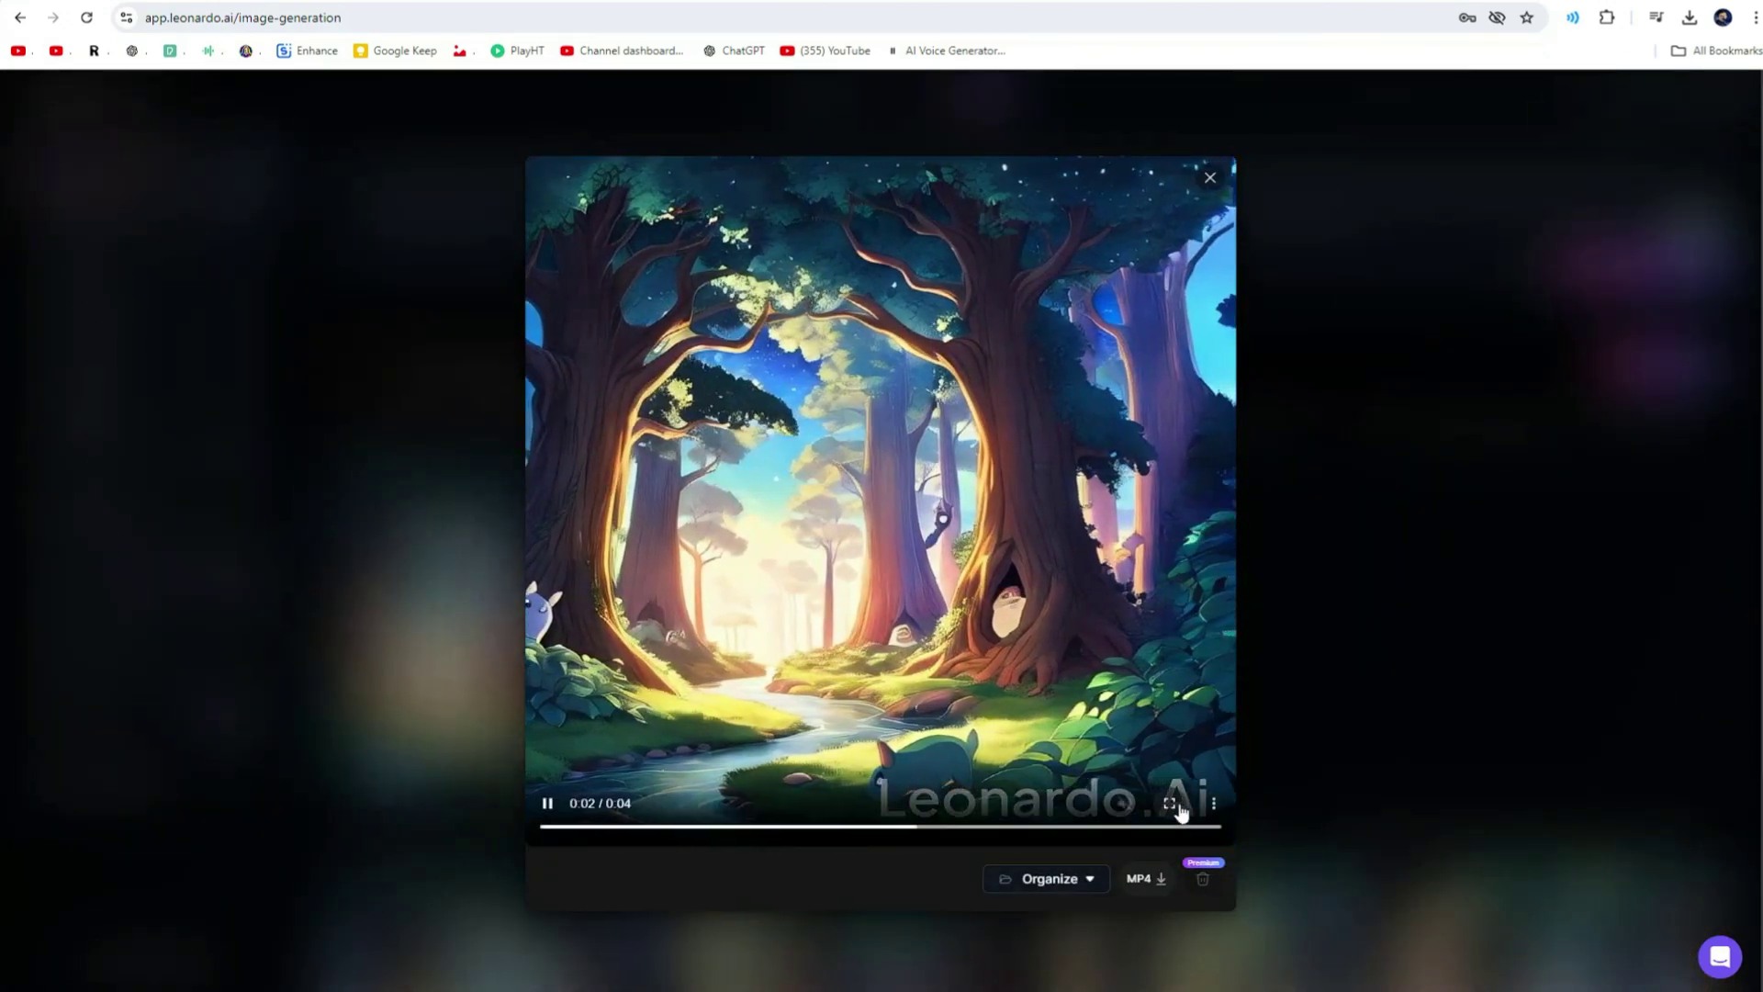
{"action": "left_click", "coordinate": [1170, 804]}
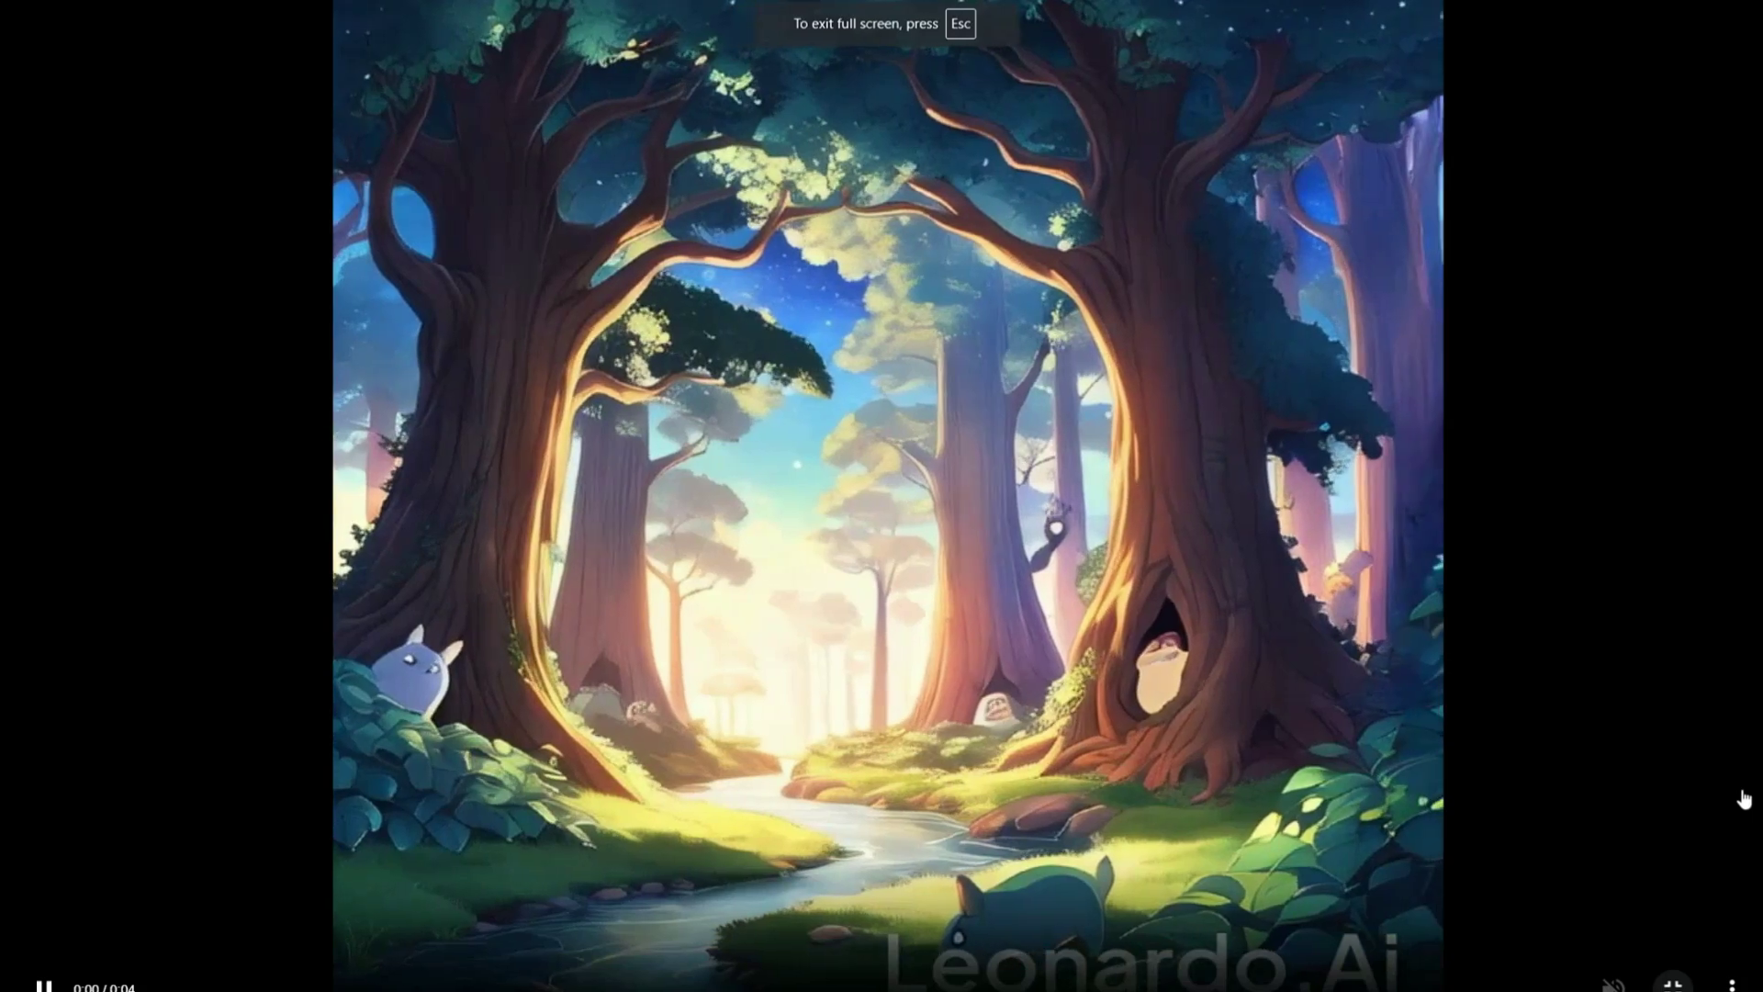
{"action": "key", "text": "Escape"}
{"action": "left_click", "coordinate": [1402, 599]}
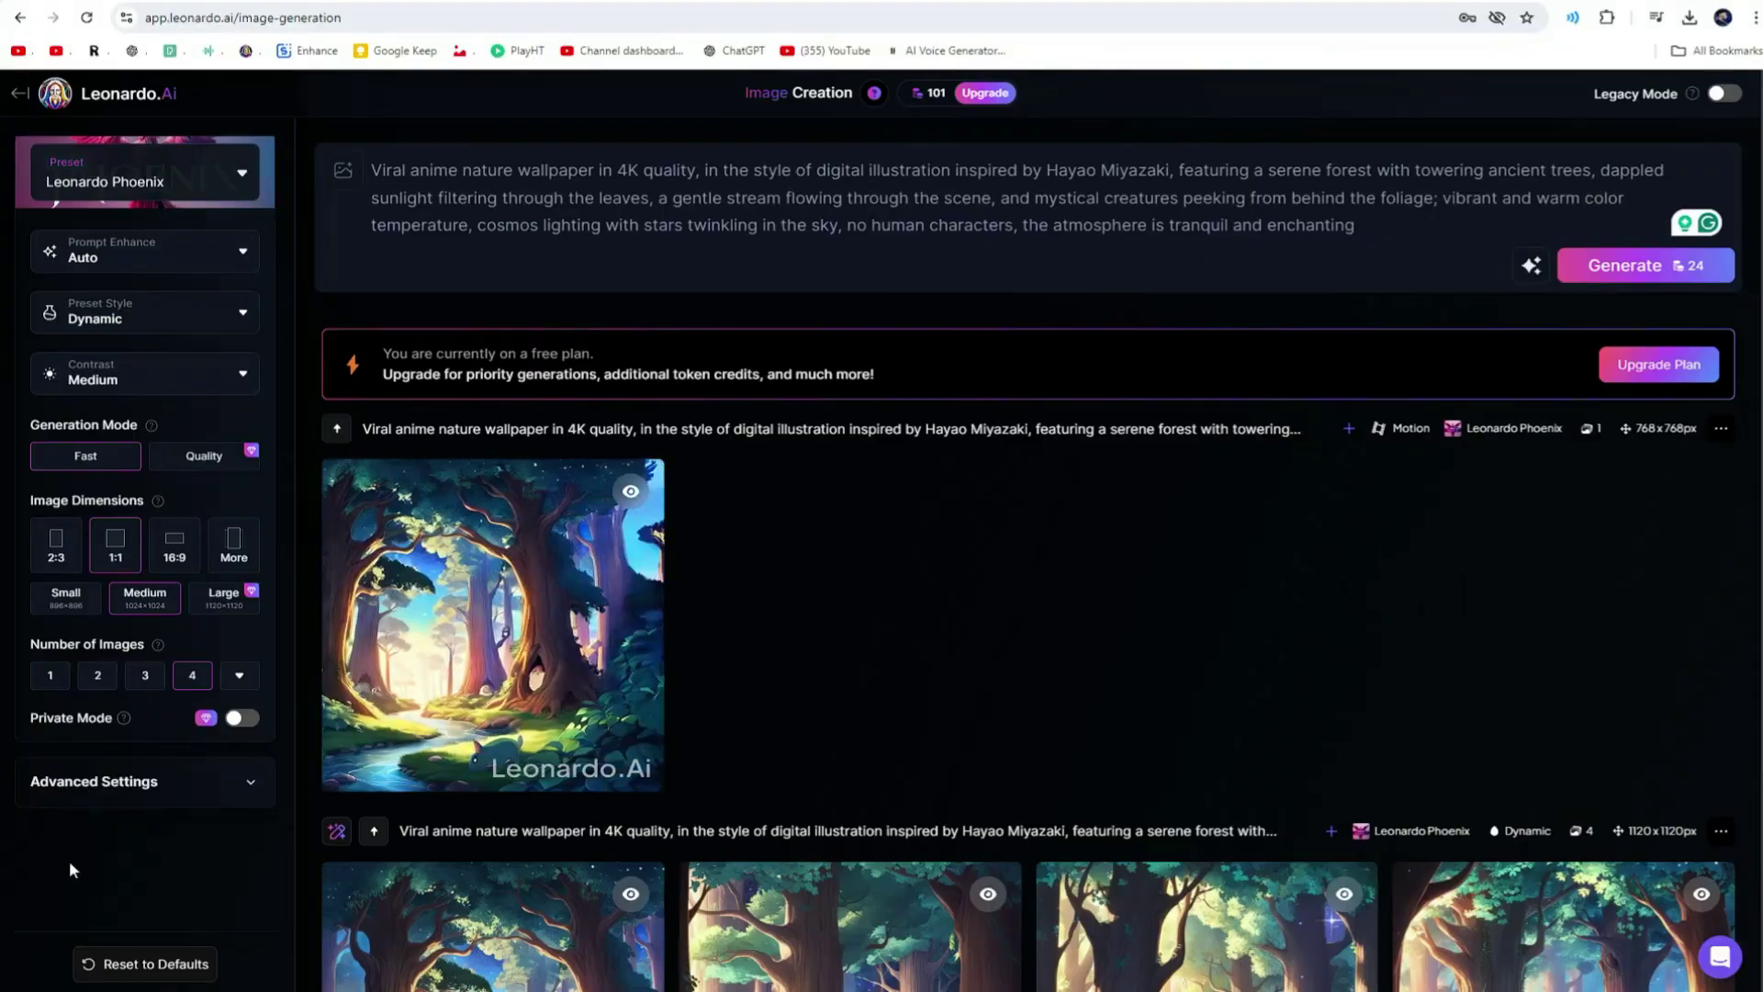
In Realtime Canvas, paint a filled head and neck shape in pale yellow with a size 40 brush
{"action": "left_click", "coordinate": [52, 104]}
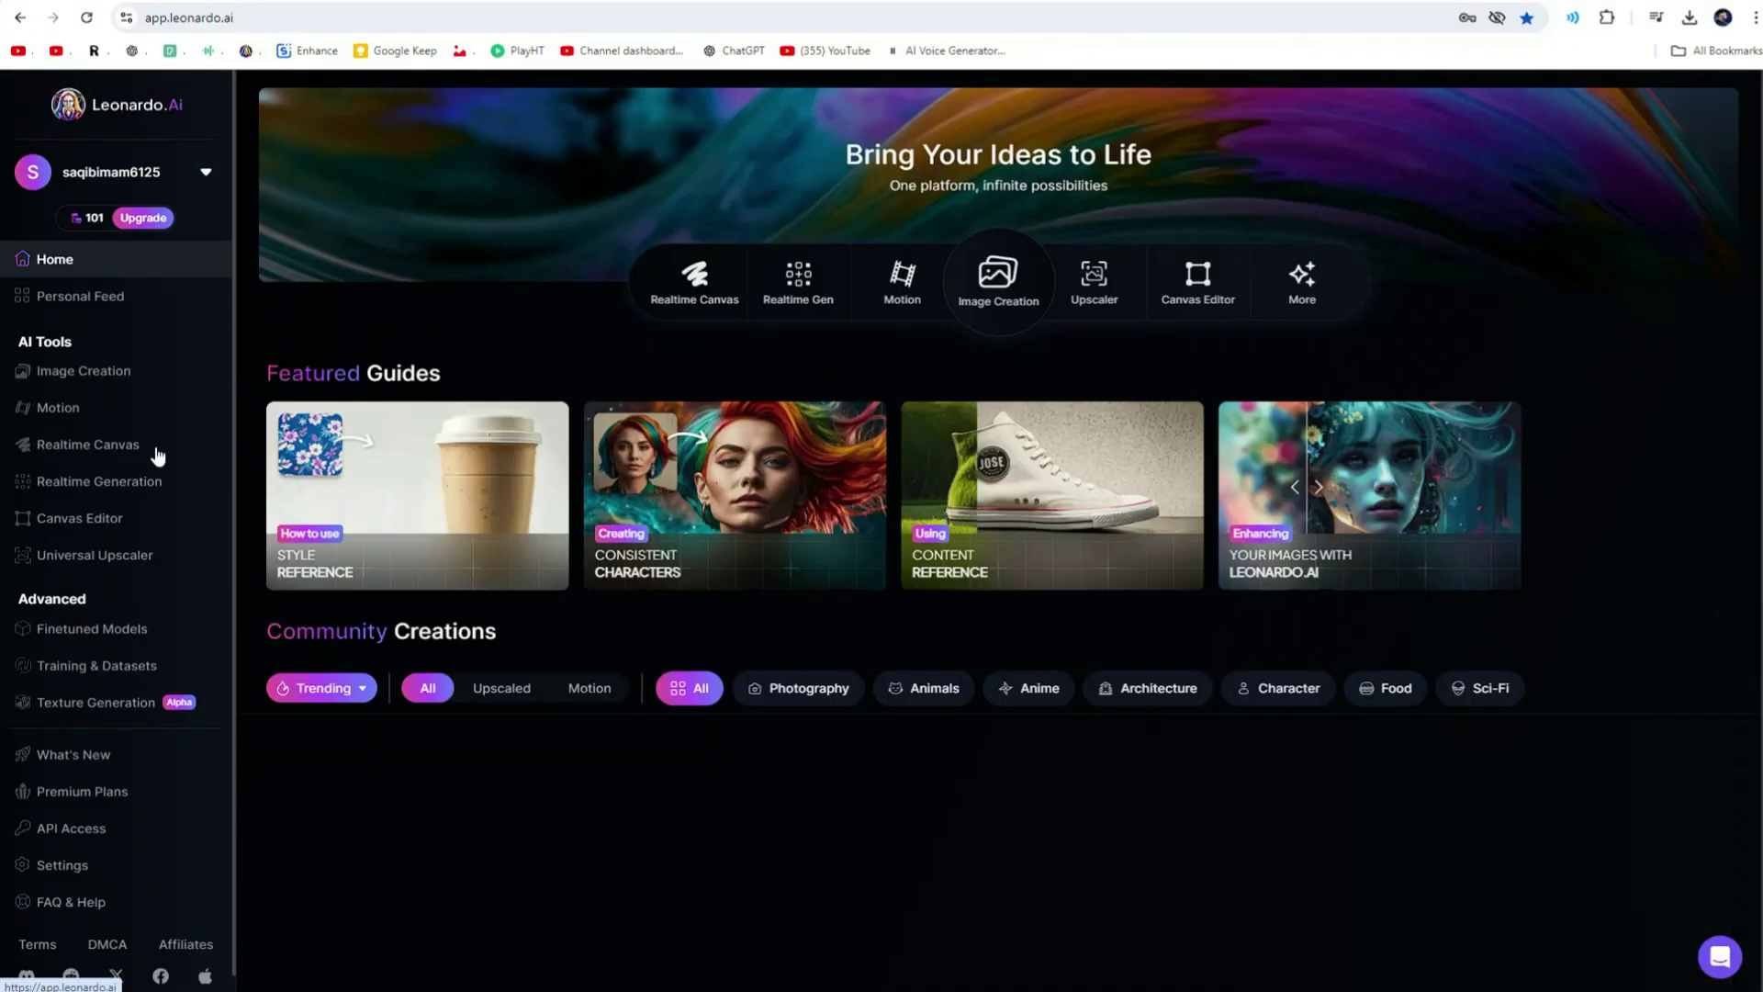
{"action": "left_click", "coordinate": [92, 444]}
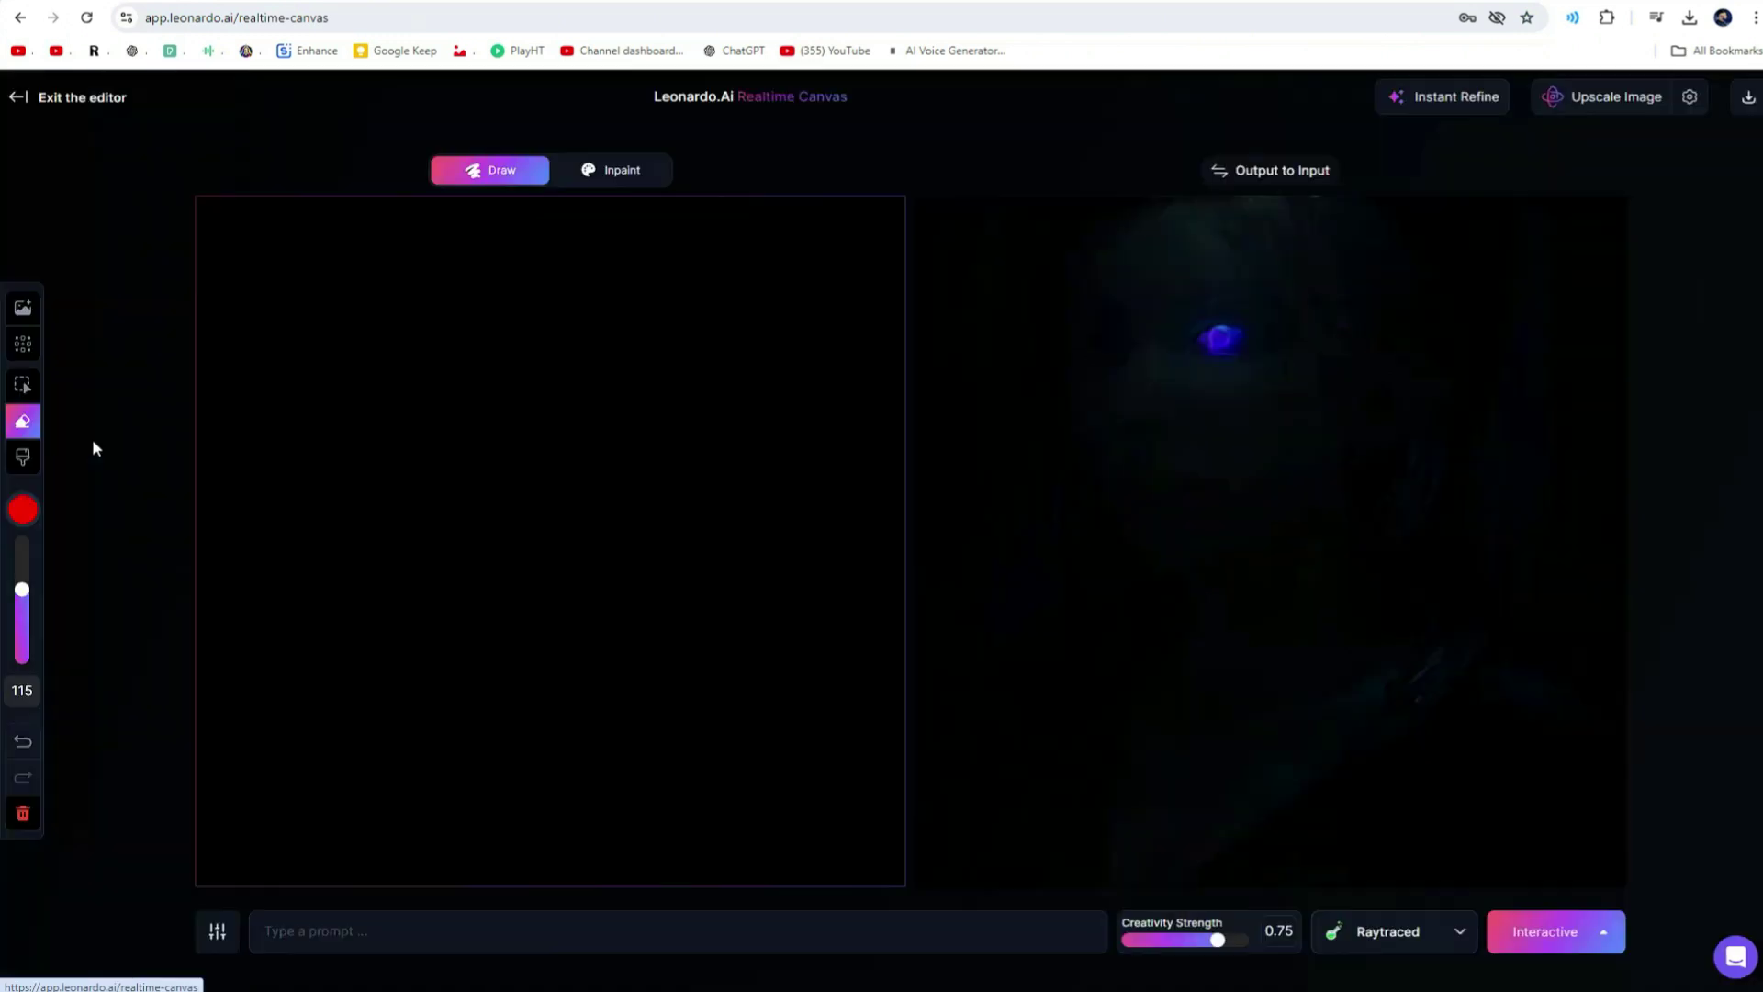
{"action": "left_click", "coordinate": [23, 509]}
{"action": "left_click_drag", "start_coordinate": [169, 419], "coordinate": [118, 372]}
{"action": "left_click", "coordinate": [92, 545]}
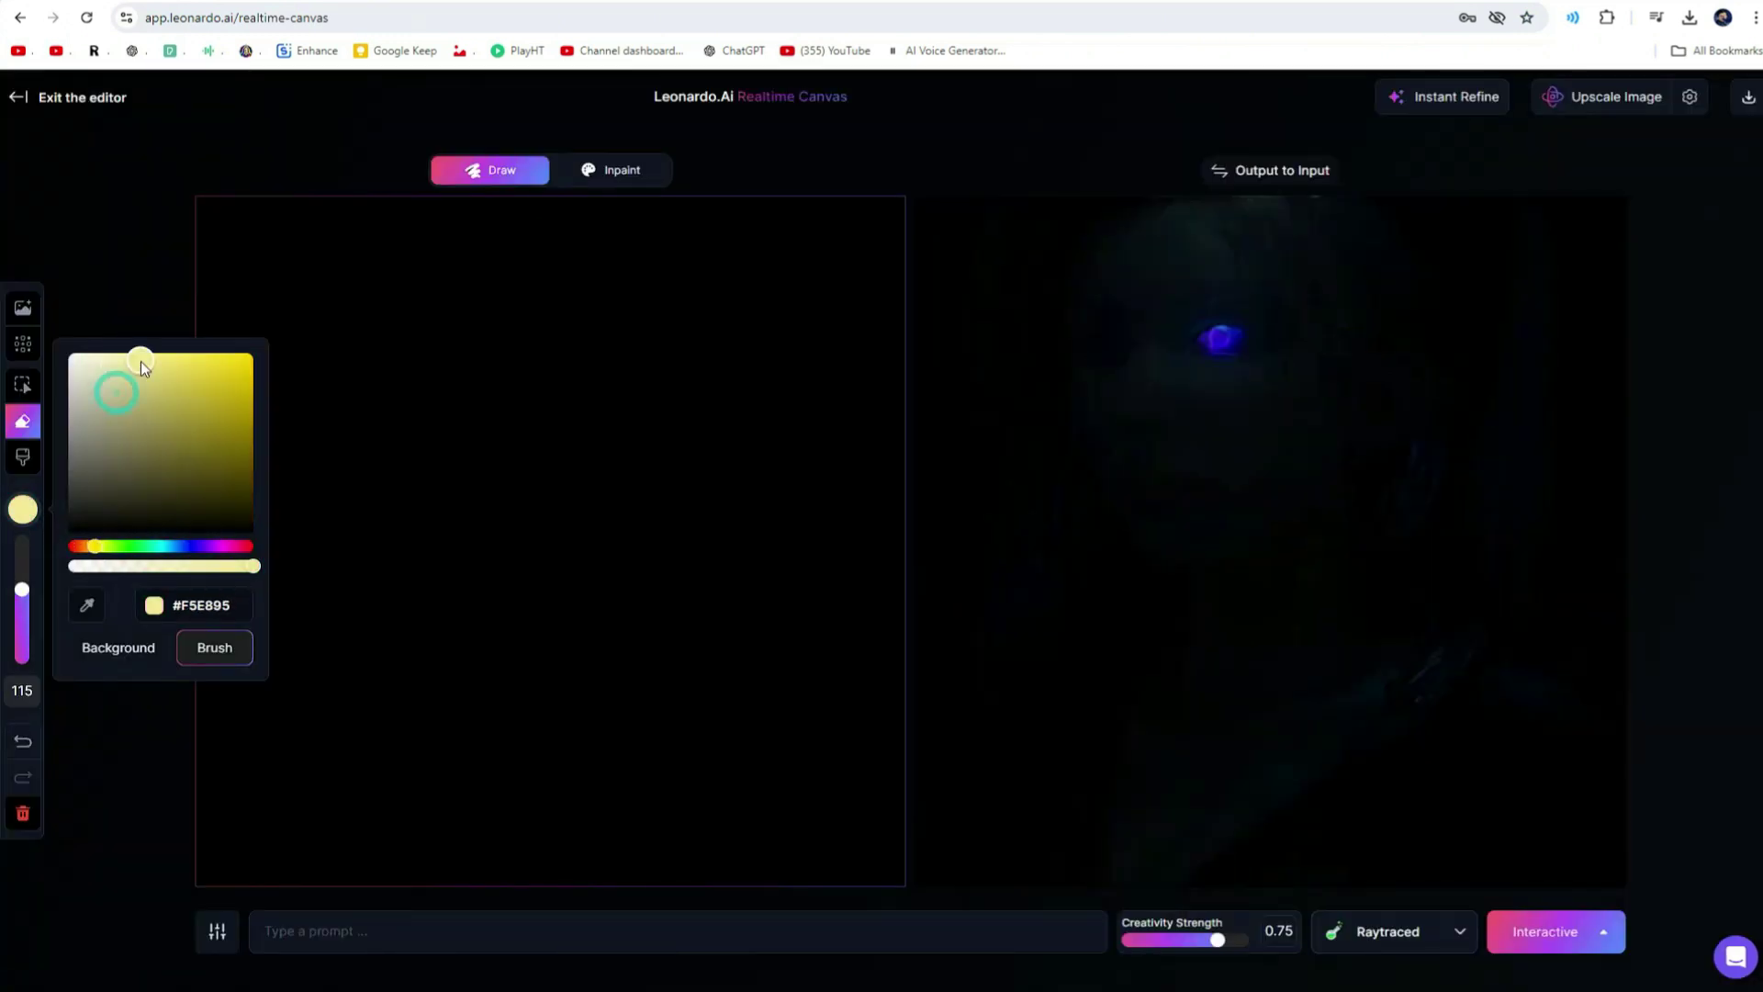
{"action": "left_click", "coordinate": [141, 360]}
{"action": "left_click", "coordinate": [22, 457]}
{"action": "left_click_drag", "start_coordinate": [504, 426], "coordinate": [487, 460]}
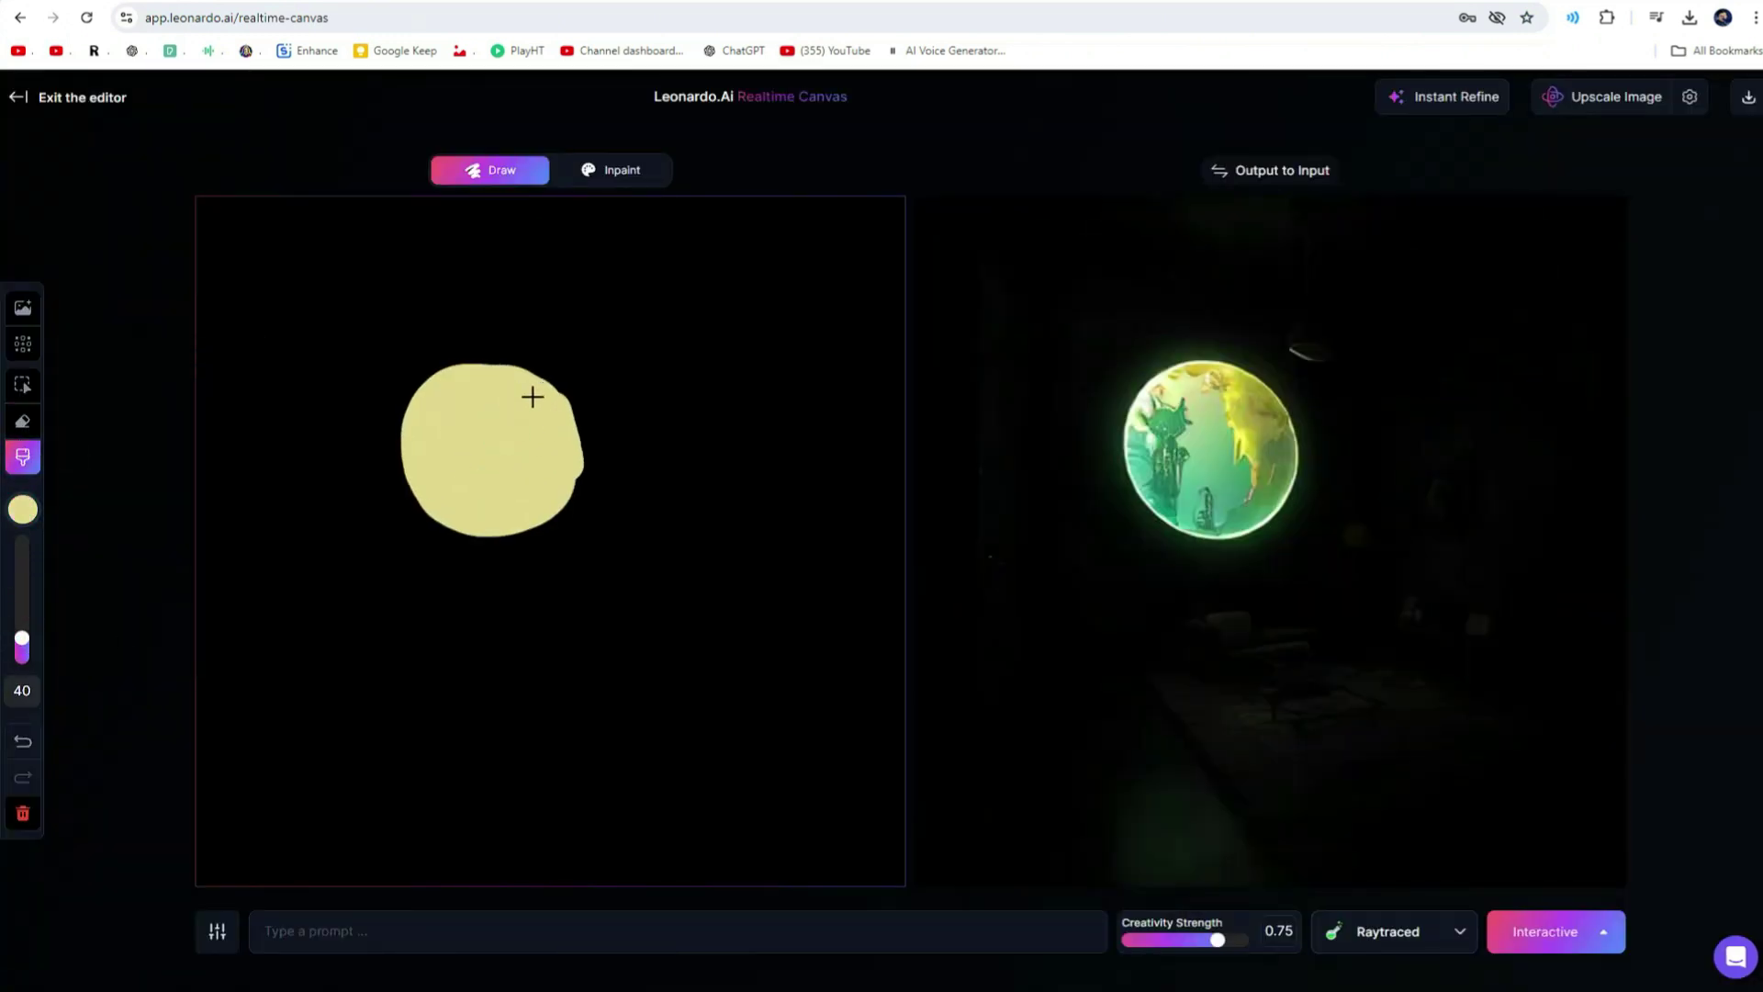
{"action": "mouse_move", "coordinate": [533, 397]}
{"action": "left_mouse_down"}
{"action": "mouse_move", "coordinate": [508, 546]}
{"action": "mouse_move", "coordinate": [422, 494]}
{"action": "mouse_move", "coordinate": [480, 583]}
{"action": "mouse_move", "coordinate": [512, 578]}
{"action": "mouse_move", "coordinate": [477, 599]}
{"action": "left_mouse_up"}
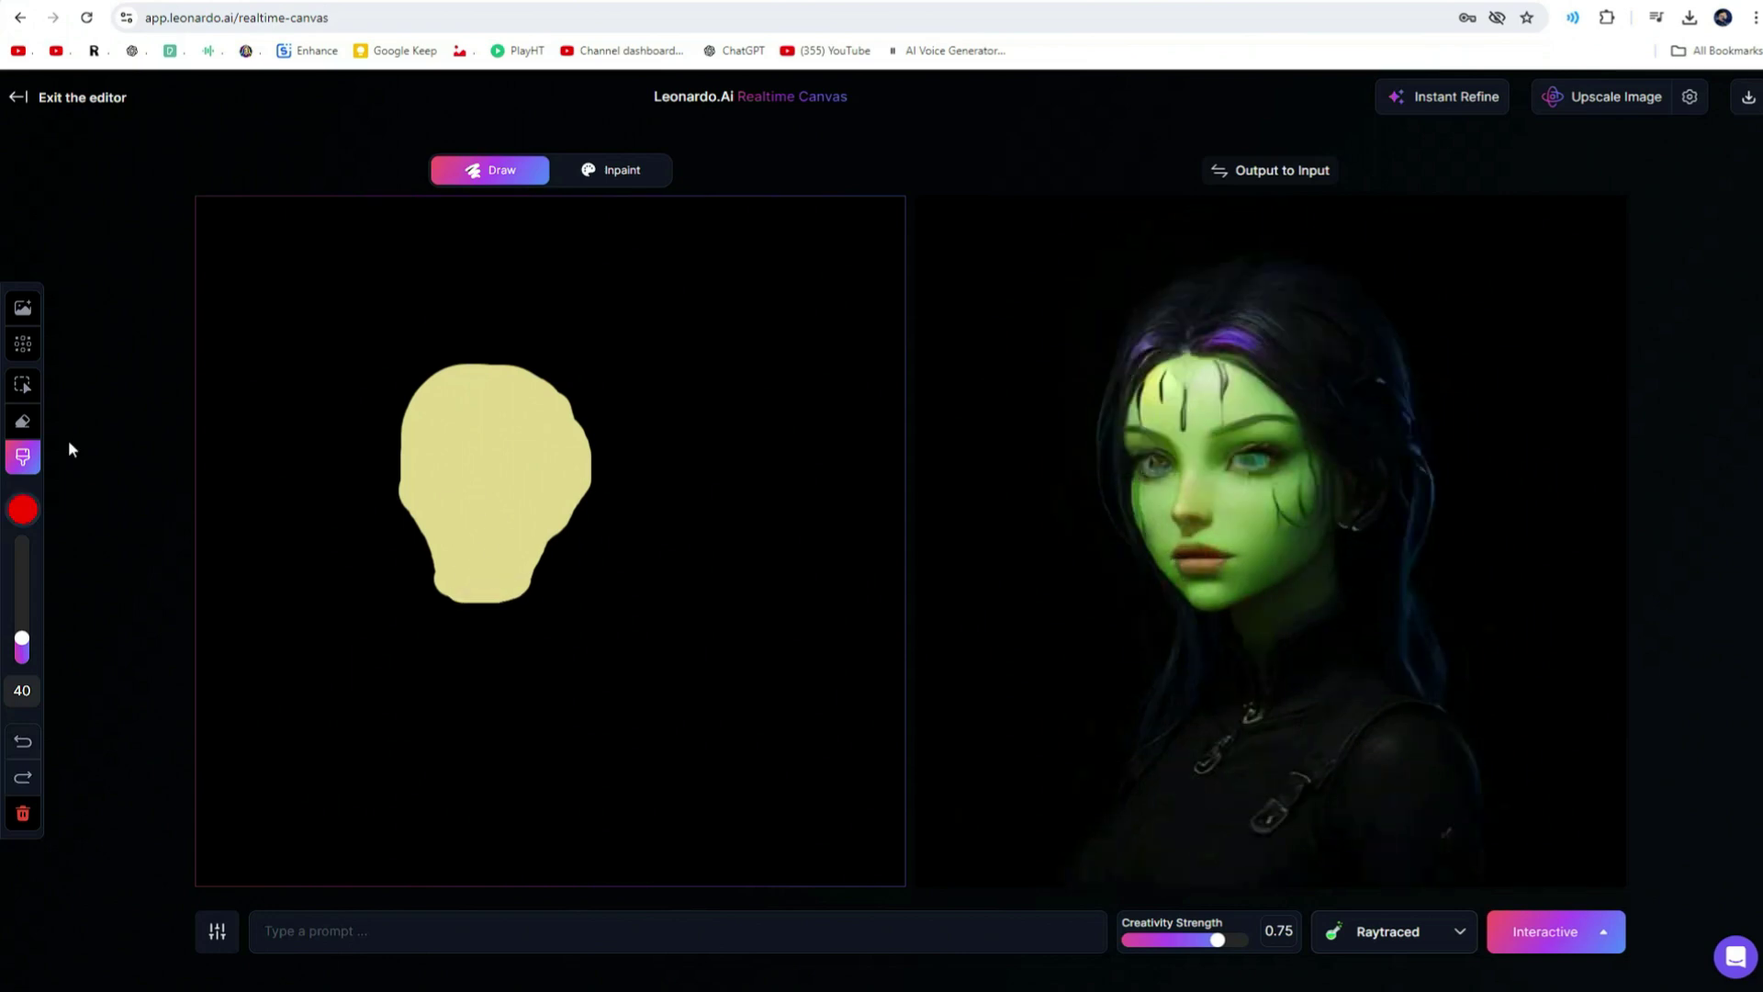
Paint the hair and shoulder outline around the head, red on its right side and green on its left
{"action": "mouse_move", "coordinate": [500, 358]}
{"action": "left_mouse_down"}
{"action": "mouse_move", "coordinate": [571, 552]}
{"action": "mouse_move", "coordinate": [663, 686]}
{"action": "left_mouse_up"}
{"action": "left_click", "coordinate": [22, 509]}
{"action": "mouse_move", "coordinate": [147, 546]}
{"action": "left_mouse_down"}
{"action": "mouse_move", "coordinate": [109, 548]}
{"action": "mouse_move", "coordinate": [130, 547]}
{"action": "left_mouse_up"}
{"action": "mouse_move", "coordinate": [473, 353]}
{"action": "left_mouse_down"}
{"action": "mouse_move", "coordinate": [418, 587]}
{"action": "mouse_move", "coordinate": [364, 650]}
{"action": "left_mouse_up"}
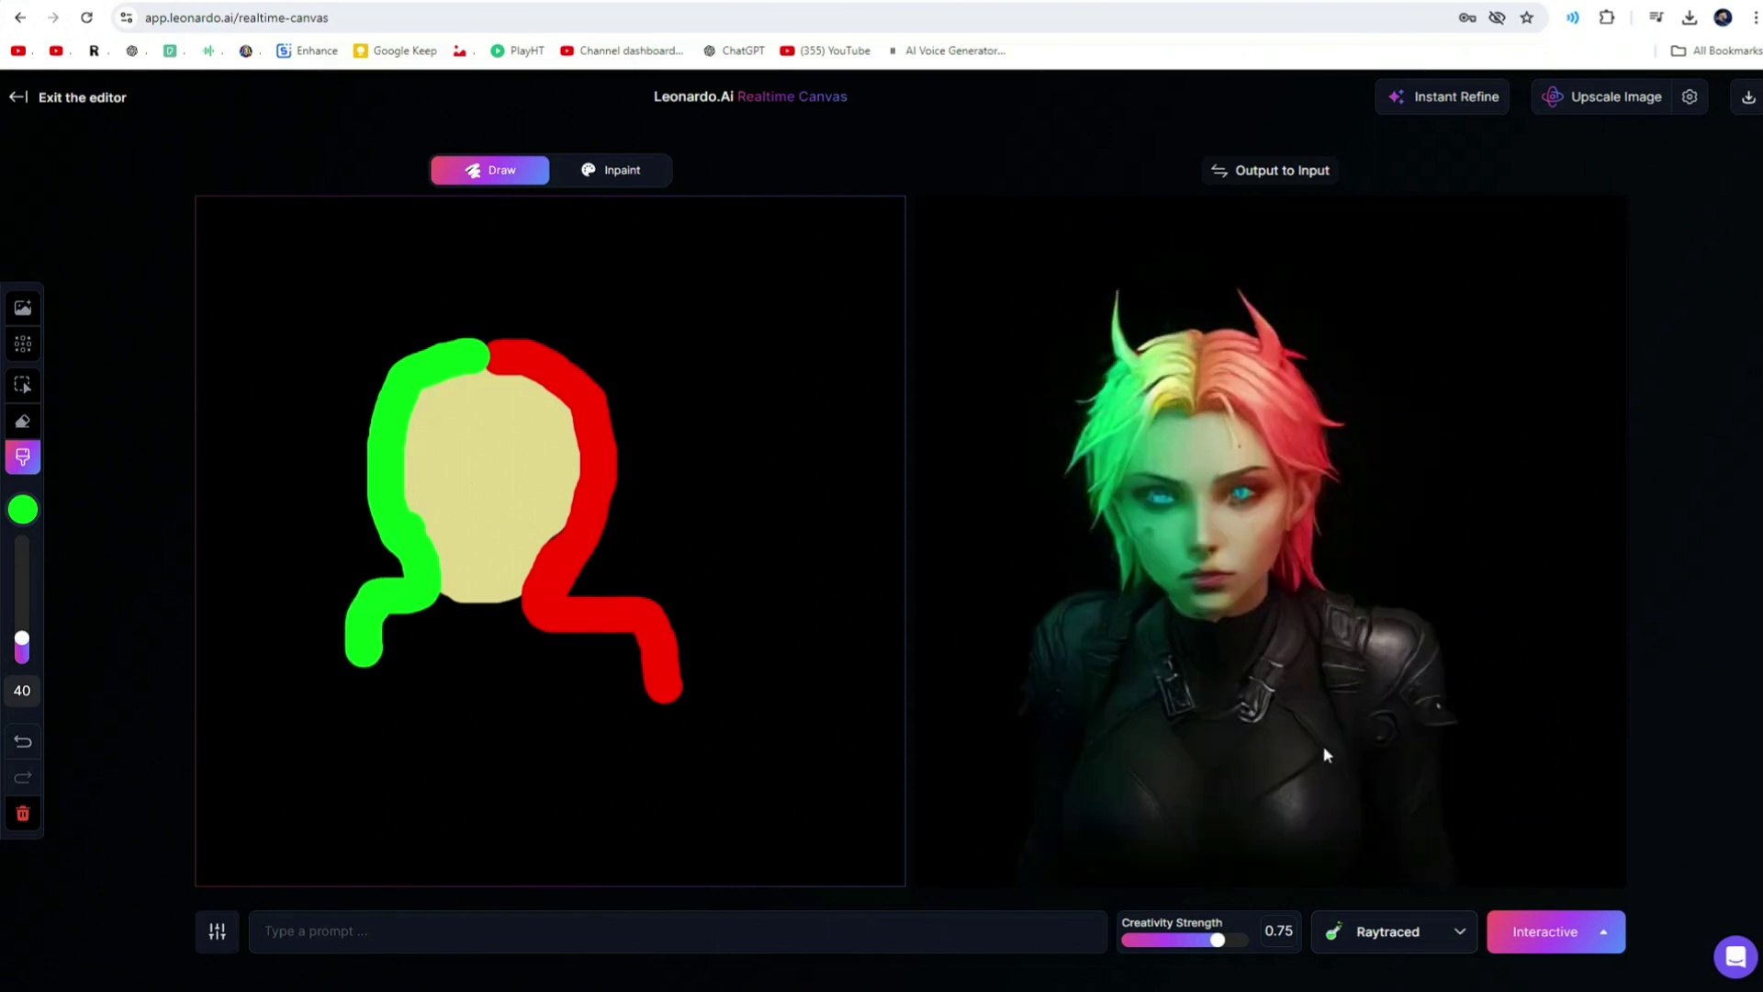
Fill the area below the neck between the red and green outlines with pale yellow to form the shoulders
{"action": "left_click", "coordinate": [22, 509]}
{"action": "left_click_drag", "start_coordinate": [131, 547], "coordinate": [109, 548]}
{"action": "left_click", "coordinate": [146, 362]}
{"action": "mouse_move", "coordinate": [431, 611]}
{"action": "left_mouse_down"}
{"action": "mouse_move", "coordinate": [579, 642]}
{"action": "mouse_move", "coordinate": [391, 657]}
{"action": "mouse_move", "coordinate": [504, 669]}
{"action": "mouse_move", "coordinate": [480, 696]}
{"action": "left_mouse_up"}
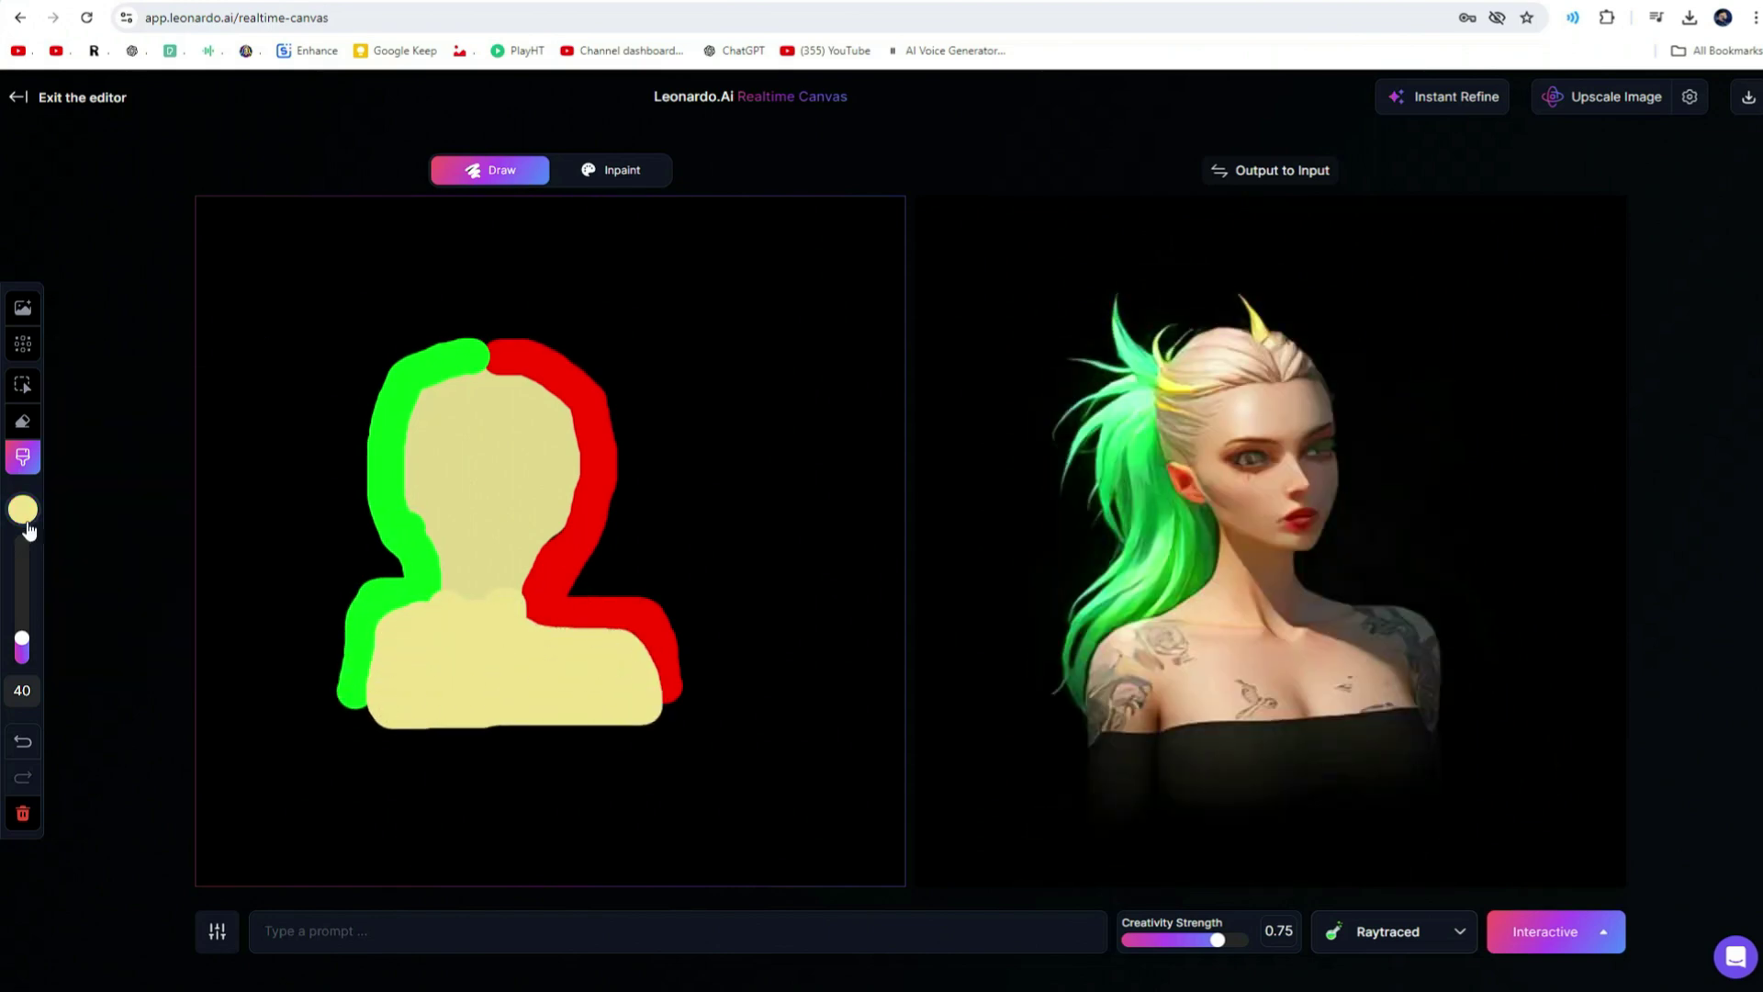
Erase across the painted figure with a size 200 eraser and leave Realtime Canvas
{"action": "left_click", "coordinate": [23, 420]}
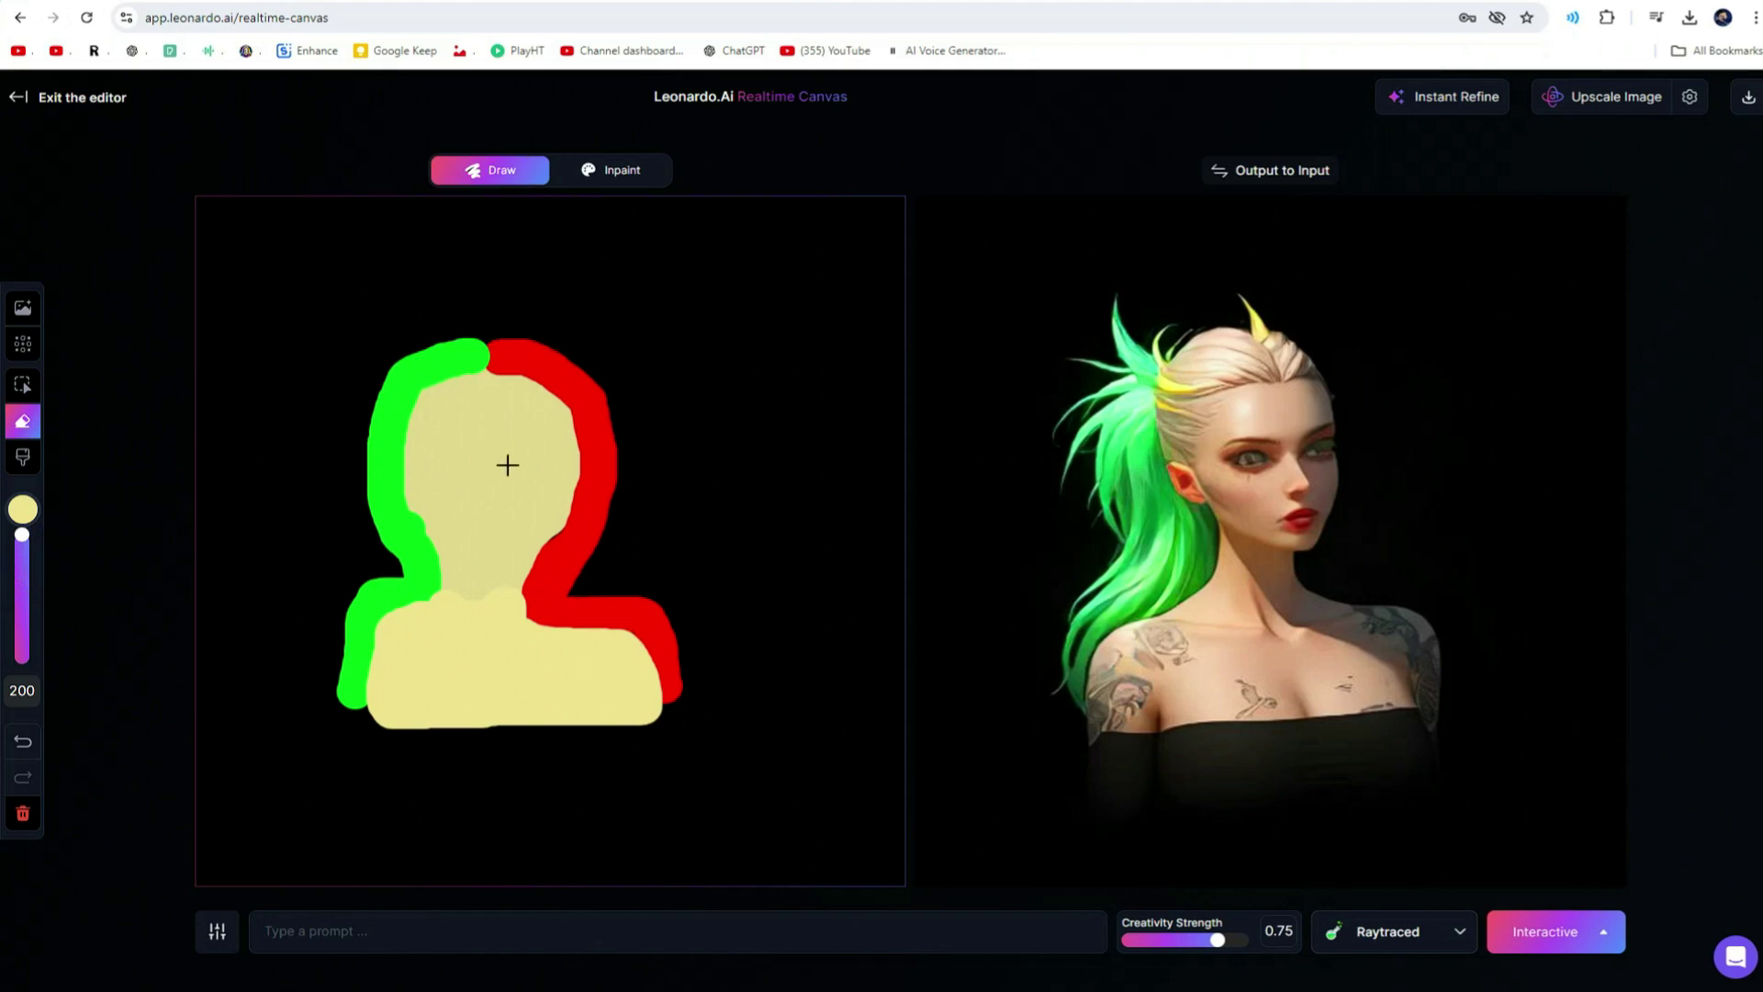
{"action": "left_click_drag", "start_coordinate": [507, 465], "coordinate": [555, 429]}
{"action": "left_click", "coordinate": [23, 97]}
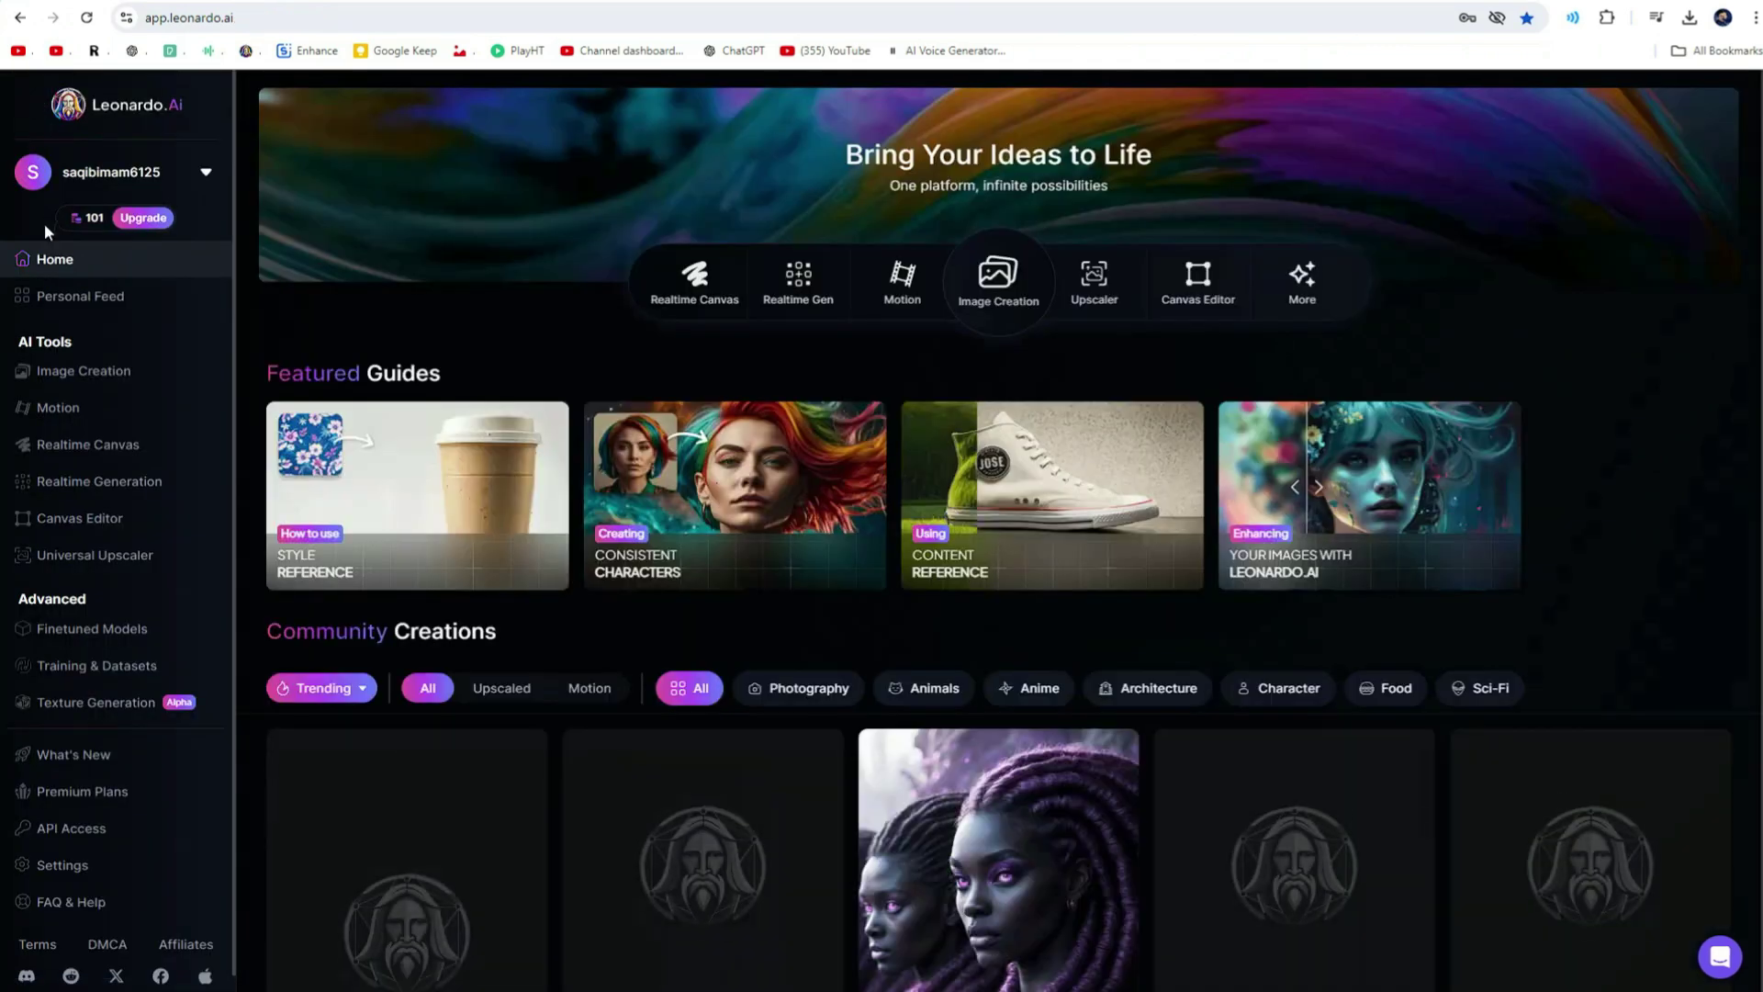
In Realtime Generation, generate a live image from the prompt "a man walking in a streat with bag"
{"action": "left_click", "coordinate": [108, 484]}
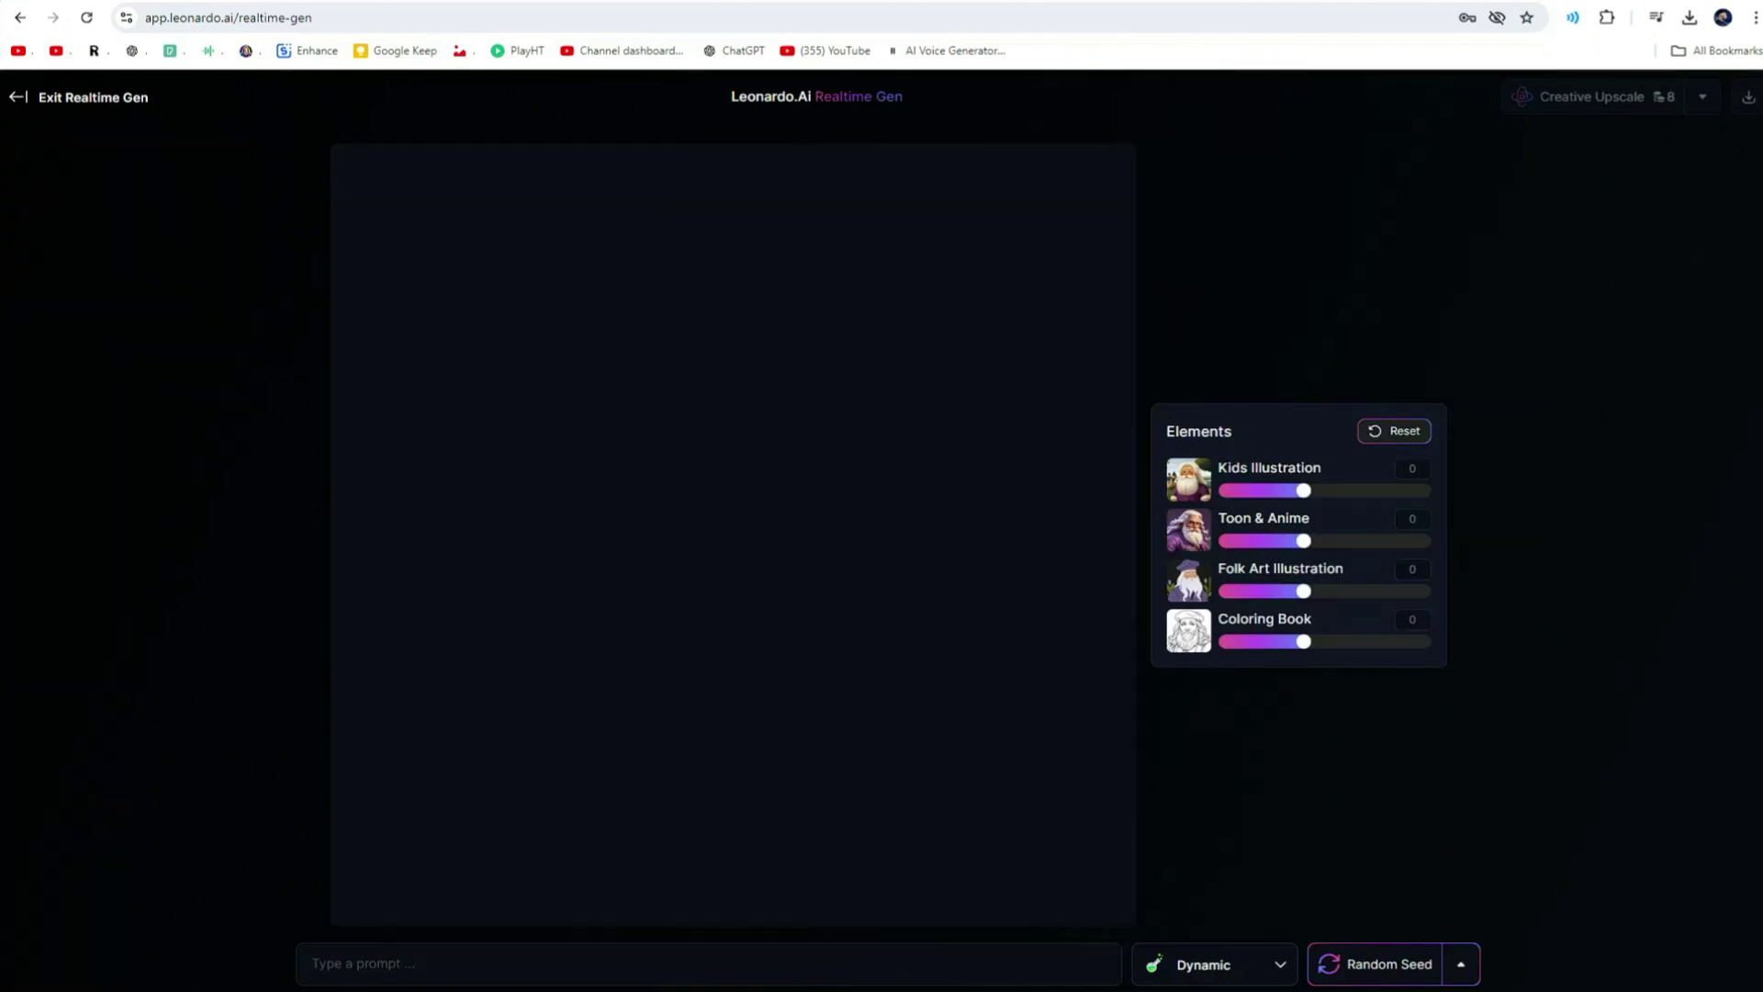
{"action": "left_click", "coordinate": [396, 971]}
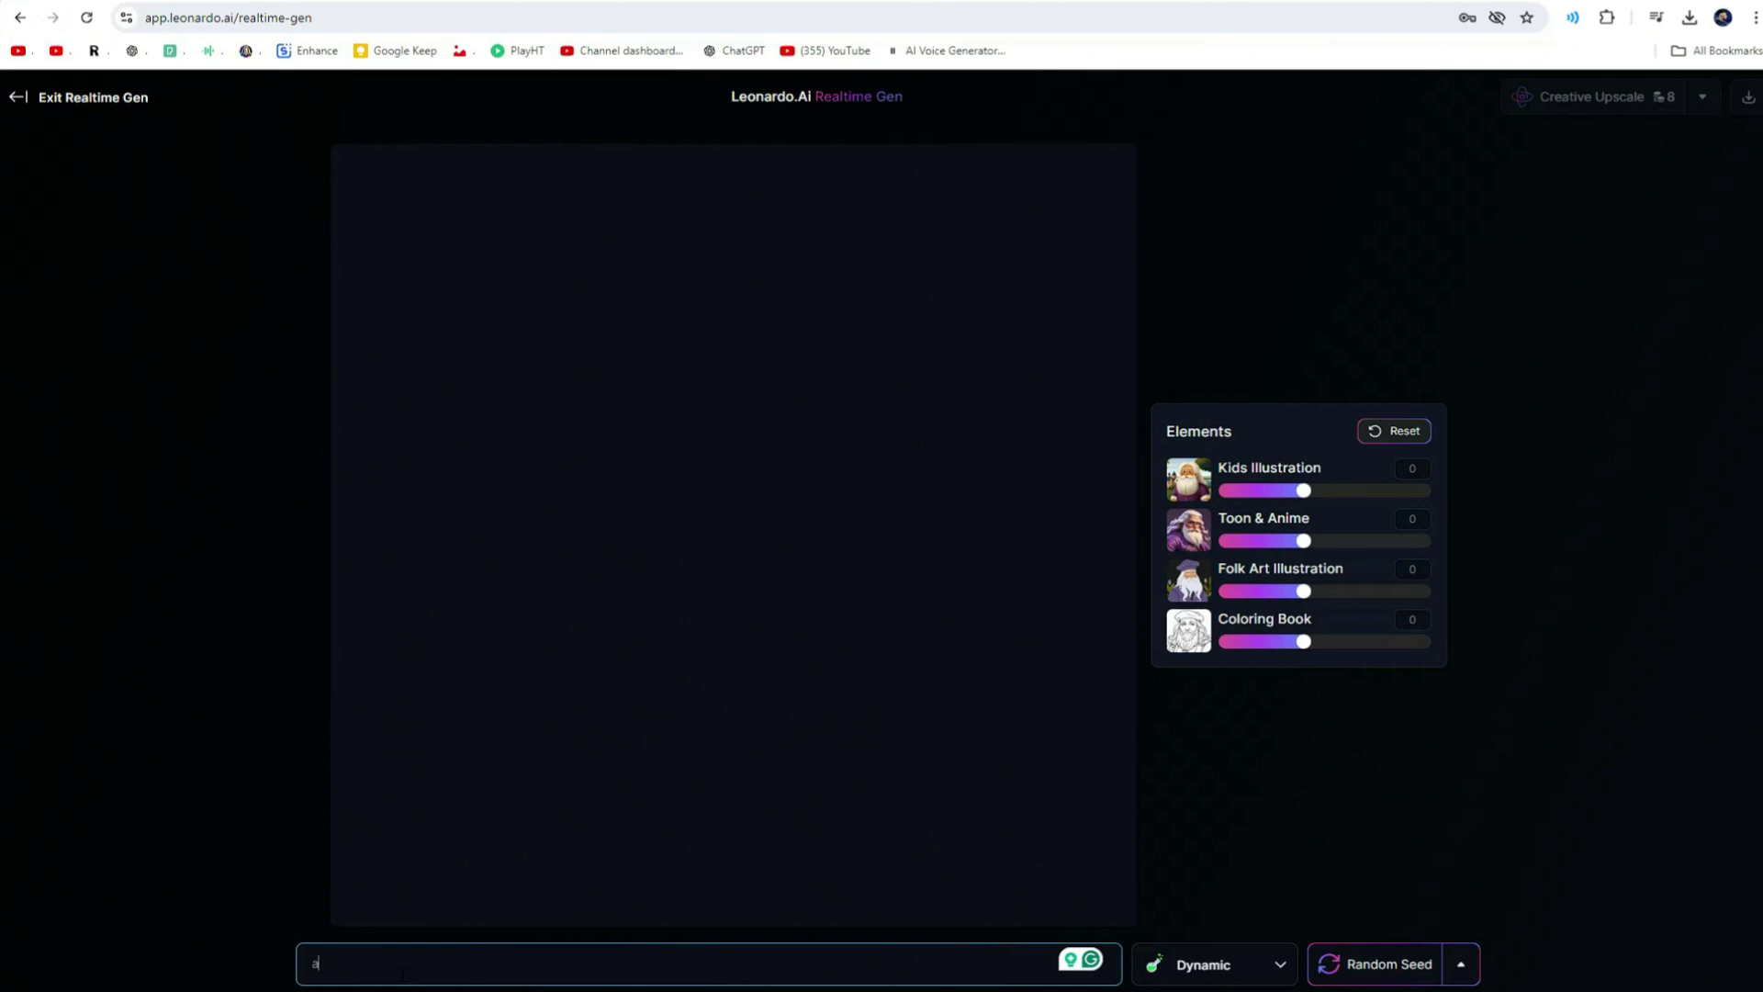
{"action": "type", "text": "a man walk"}
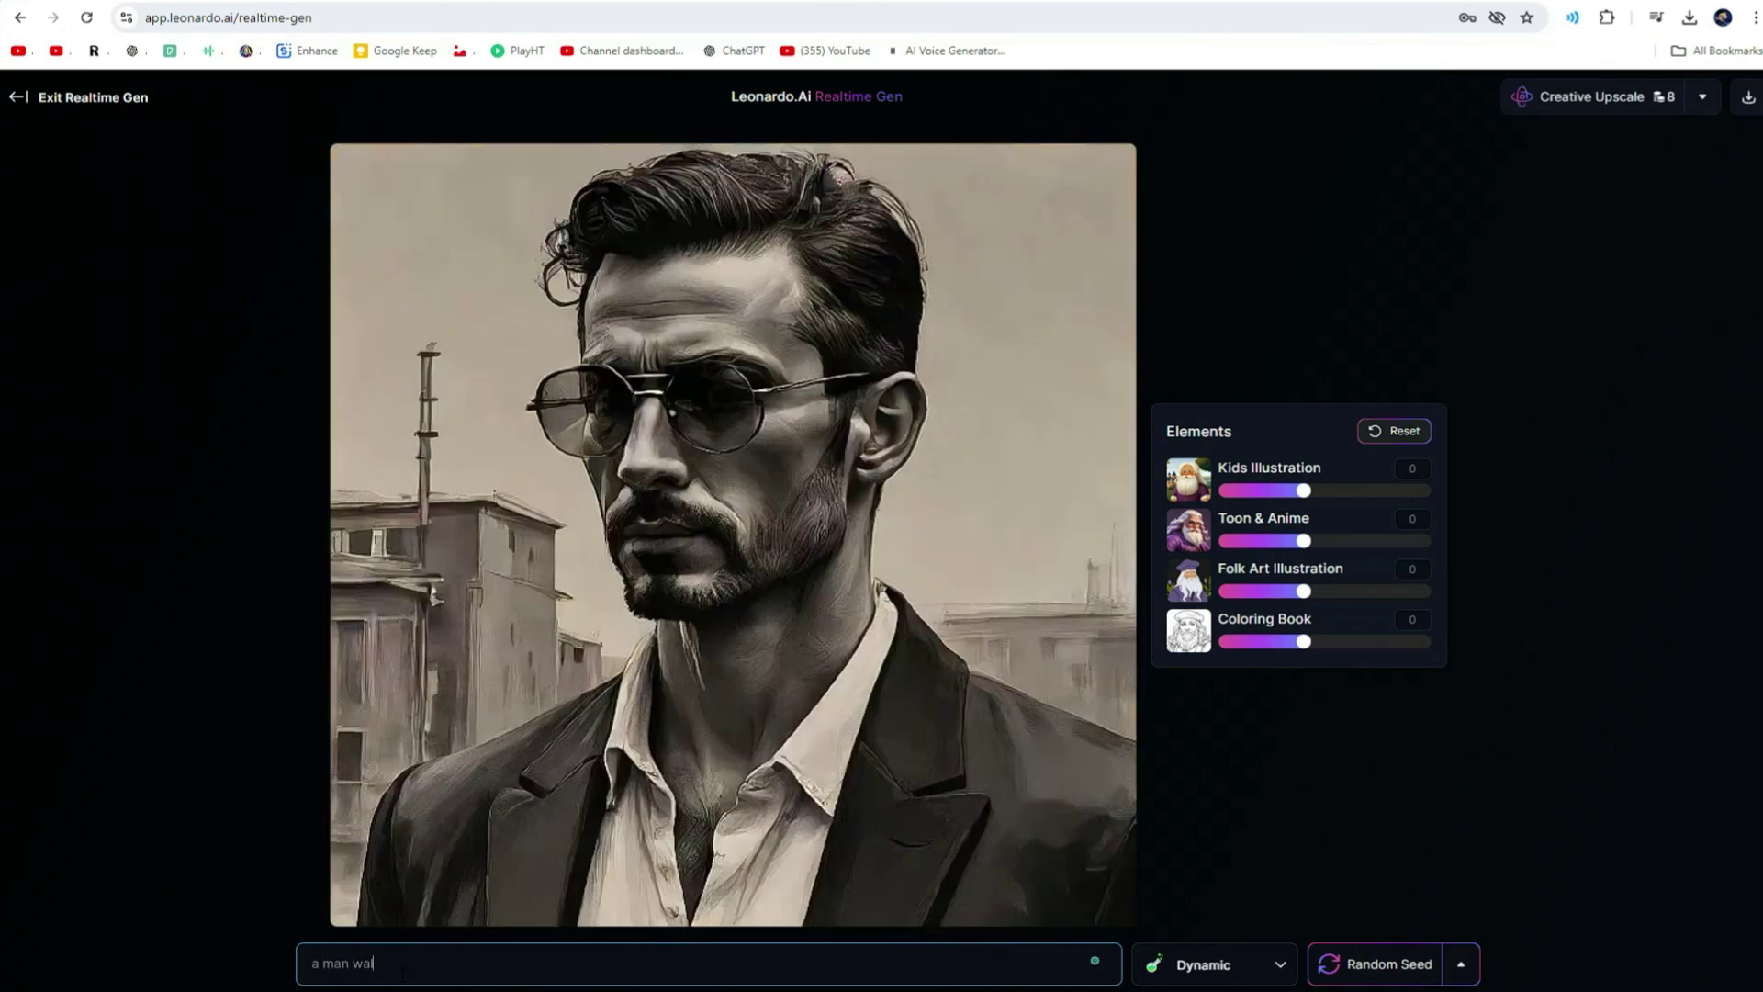
{"action": "type", "text": "ing "}
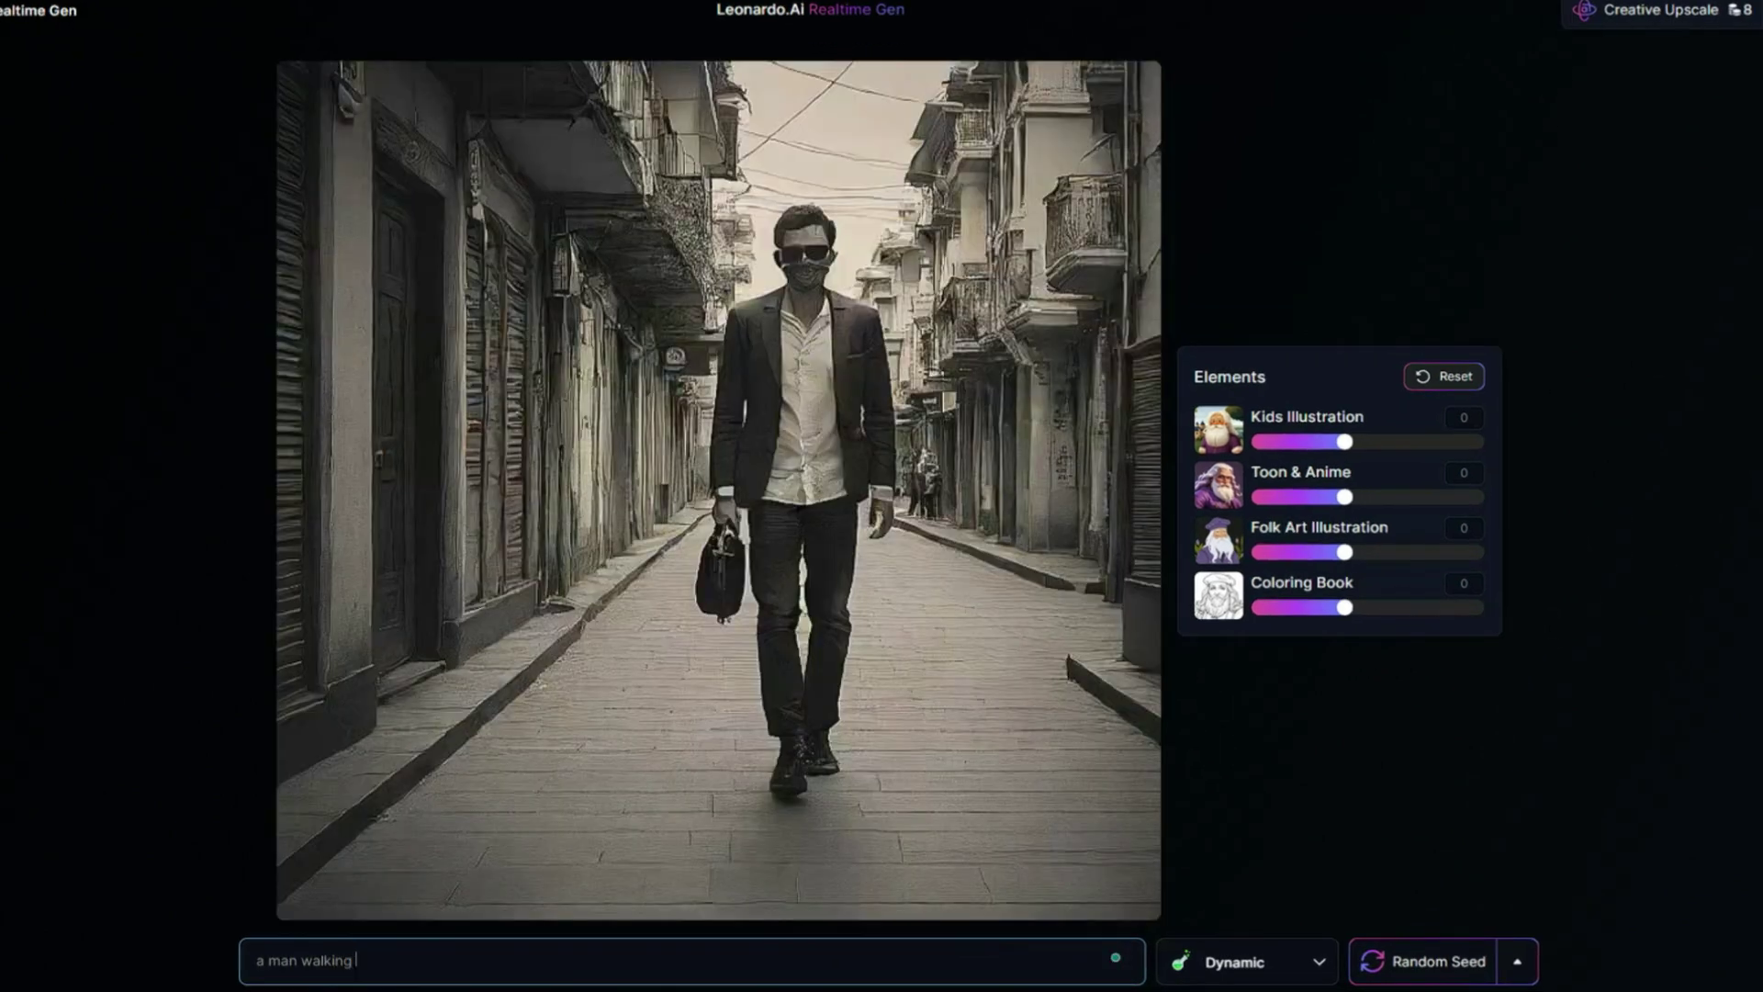
{"action": "type", "text": "in a streat"}
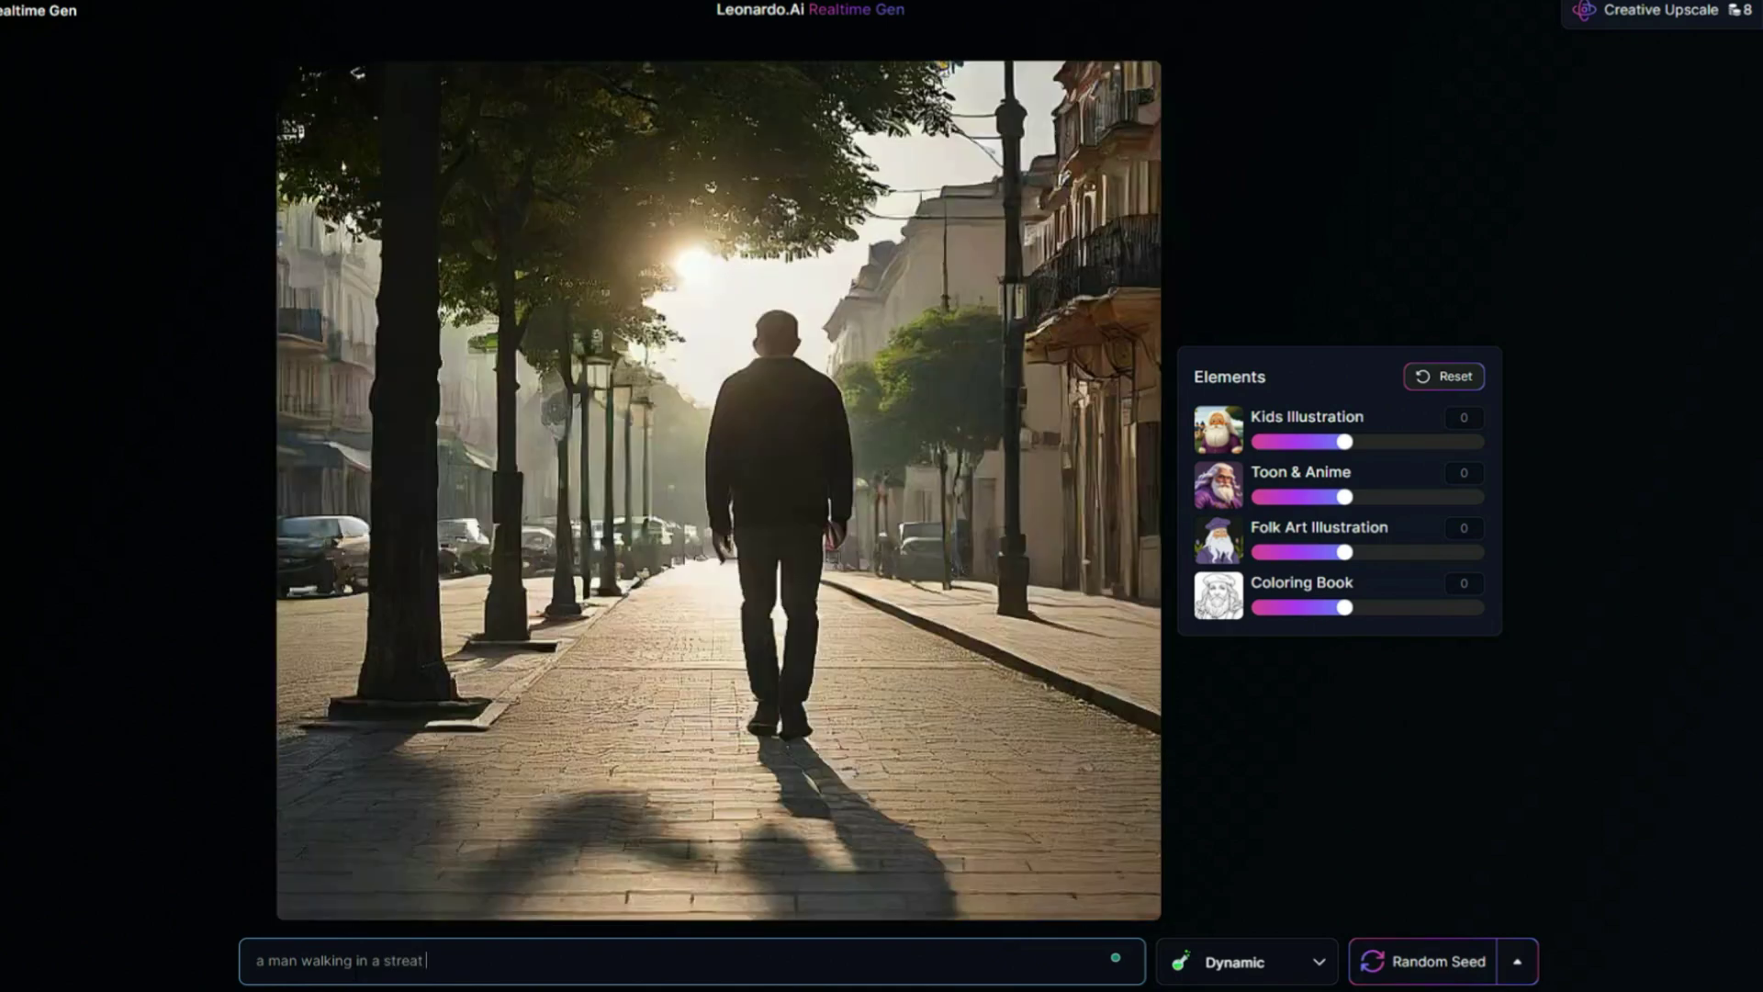
{"action": "type", "text": " with bag"}
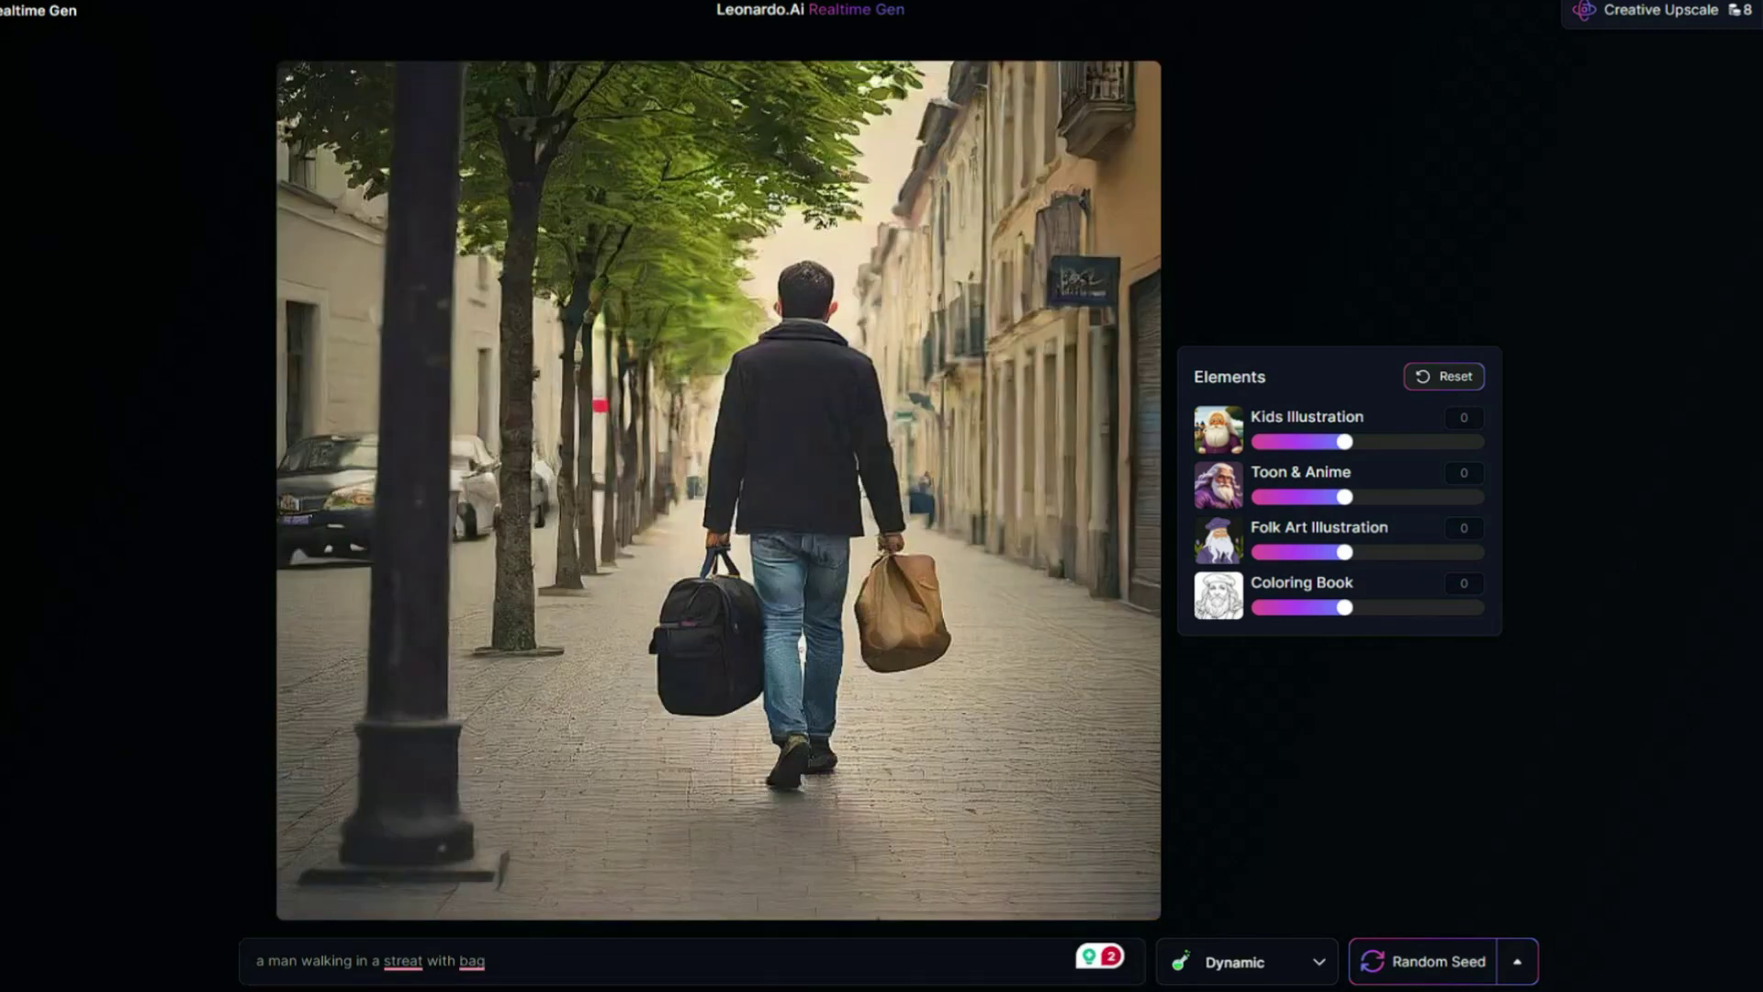
Replace the whole prompt with "A GIRL WITH A CHILD"
{"action": "left_click_drag", "start_coordinate": [492, 960], "coordinate": [186, 957]}
{"action": "key", "text": "BackSpace"}
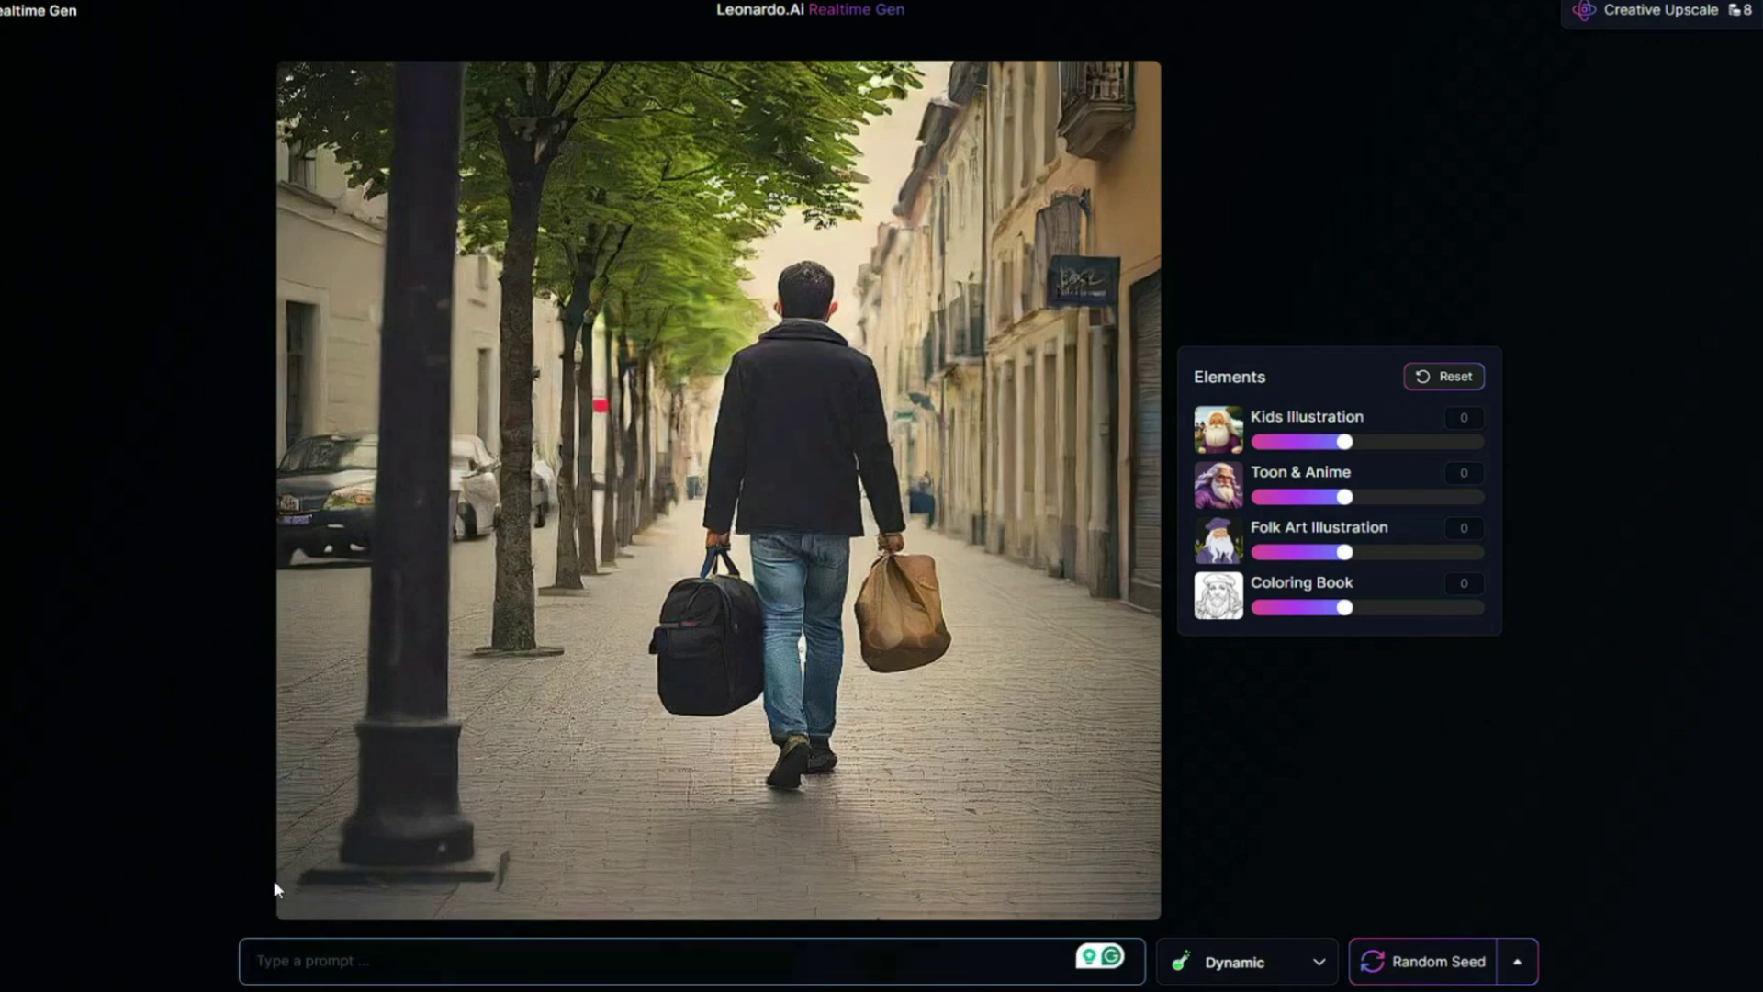
{"action": "type", "text": "A GIRL WITH A CHILD"}
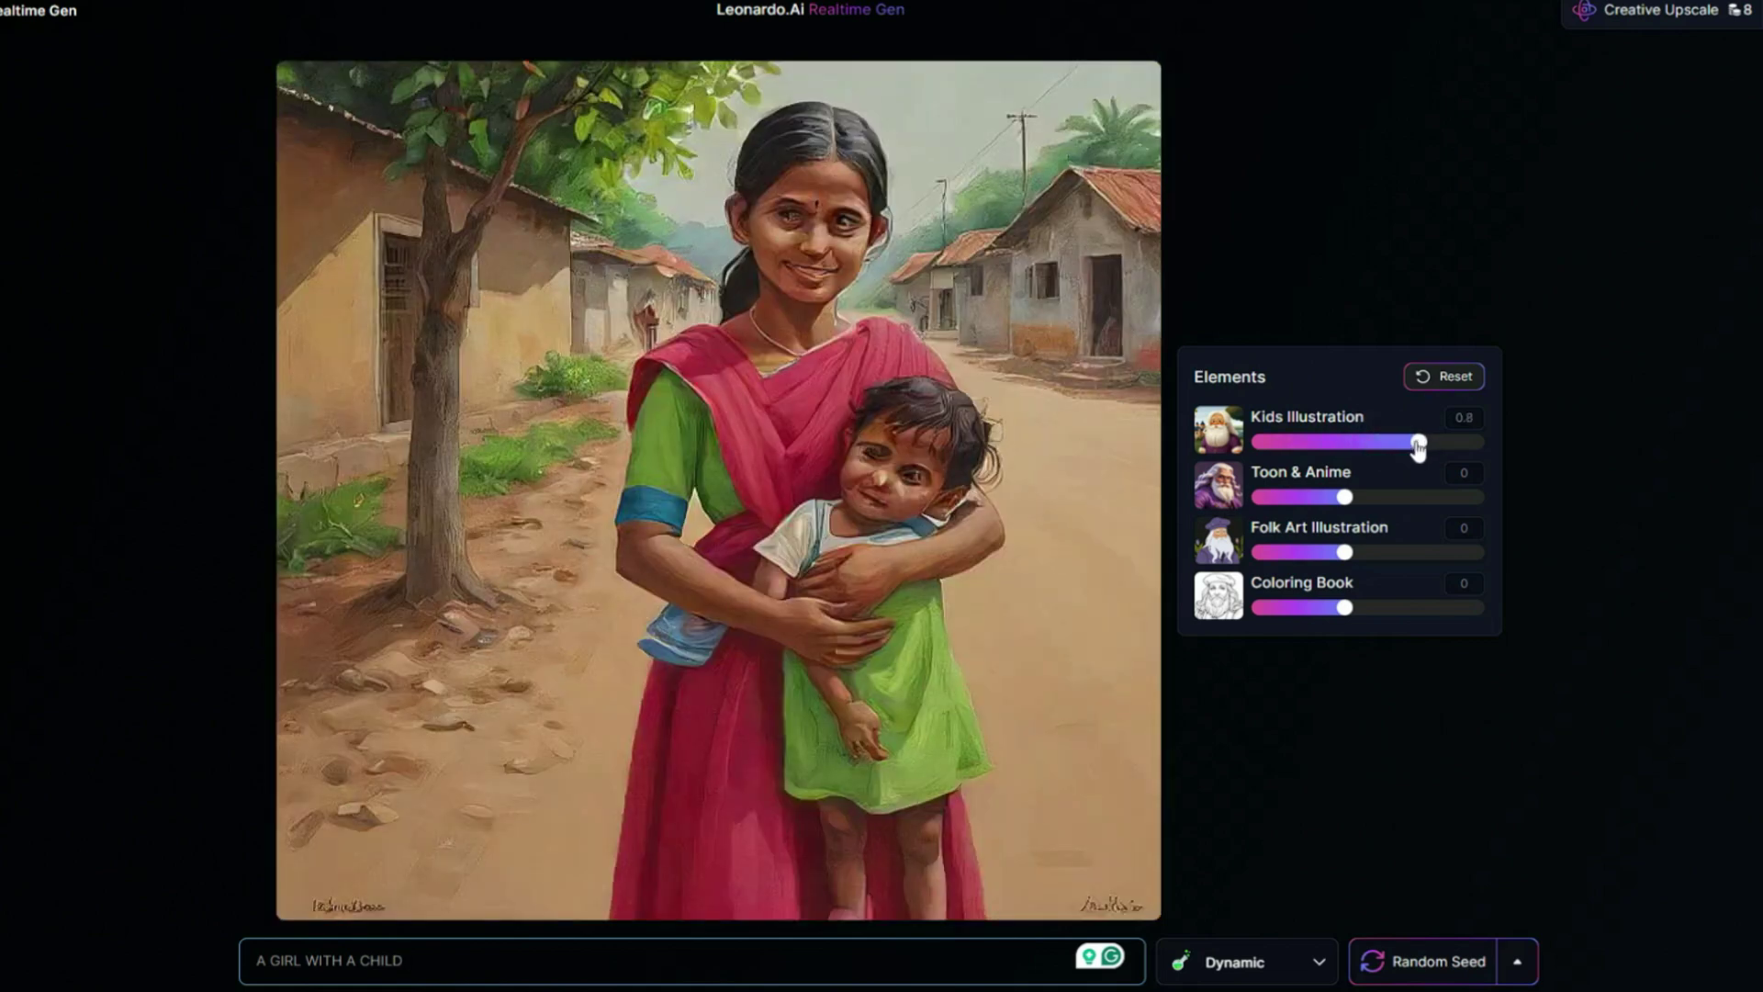
Try the Kids Illustration, Toon & Anime, Folk Art Illustration and Coloring Book elements, returning each strength to 0
{"action": "left_click_drag", "start_coordinate": [1419, 447], "coordinate": [1339, 445]}
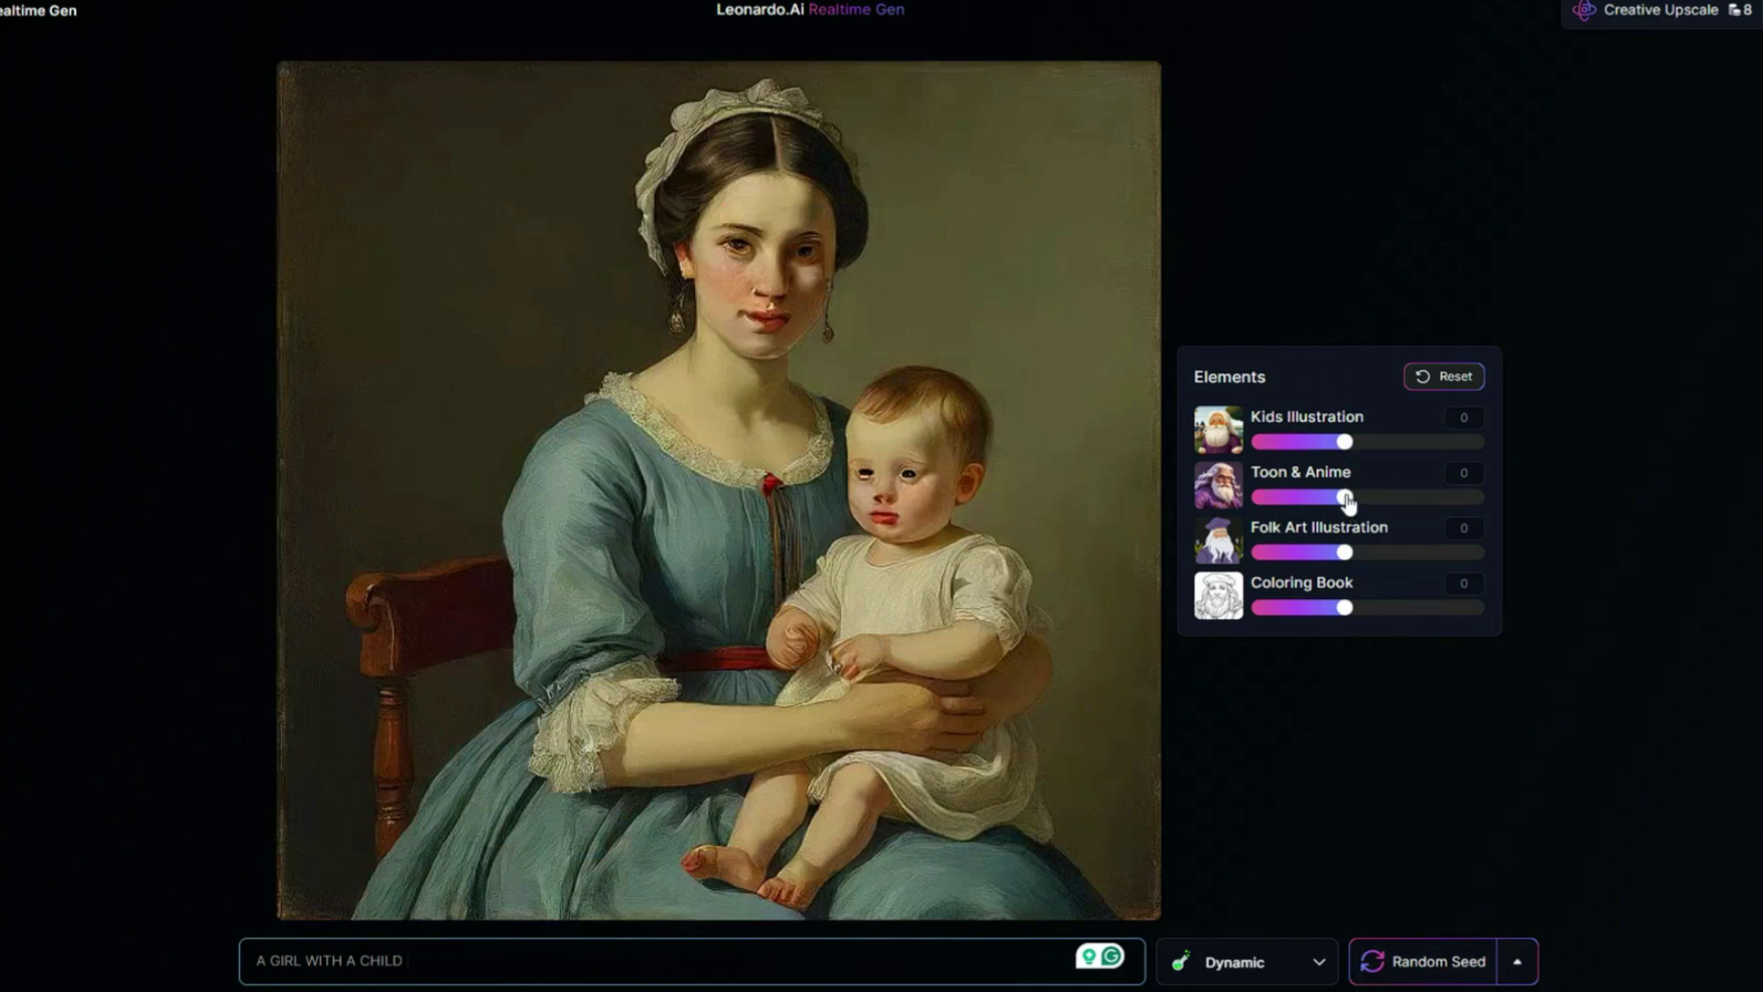
{"action": "left_click_drag", "start_coordinate": [1385, 501], "coordinate": [1344, 497]}
{"action": "left_click_drag", "start_coordinate": [1344, 552], "coordinate": [1344, 607]}
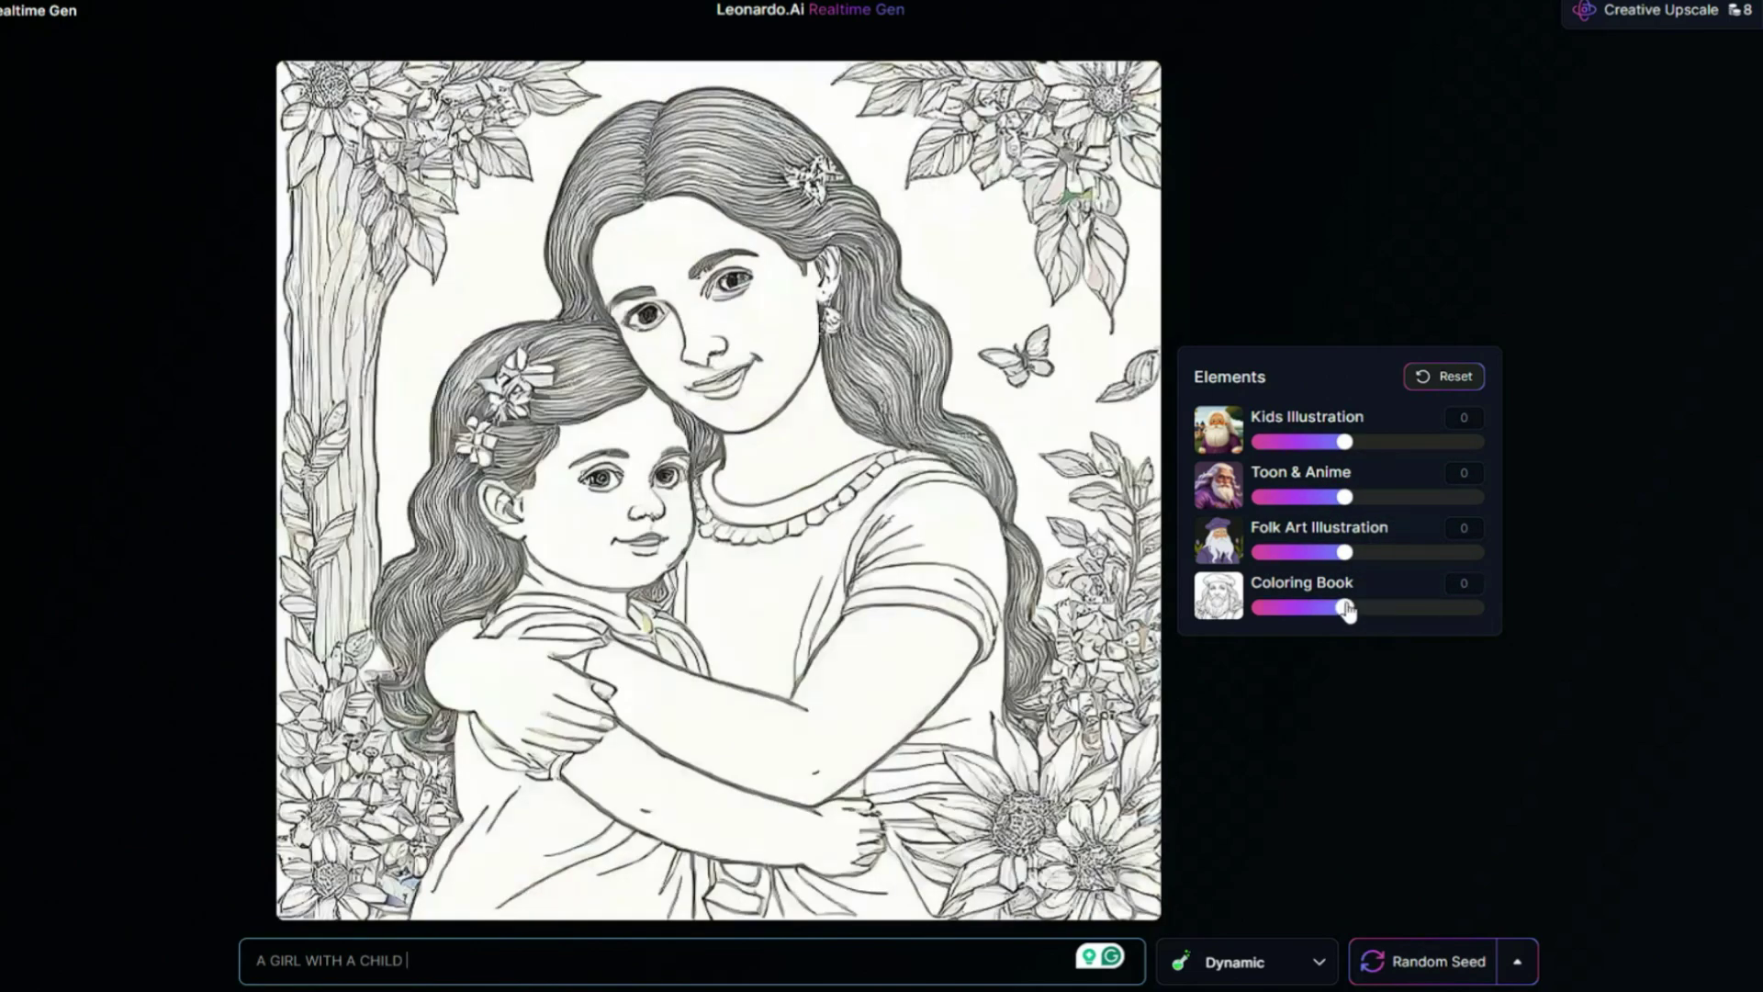
Try the Anime, Cinematic, Dynamic, Environment, Painting and Raytraced styles one after another on the girl and child image
{"action": "left_click", "coordinate": [1286, 960]}
{"action": "left_click", "coordinate": [1189, 521]}
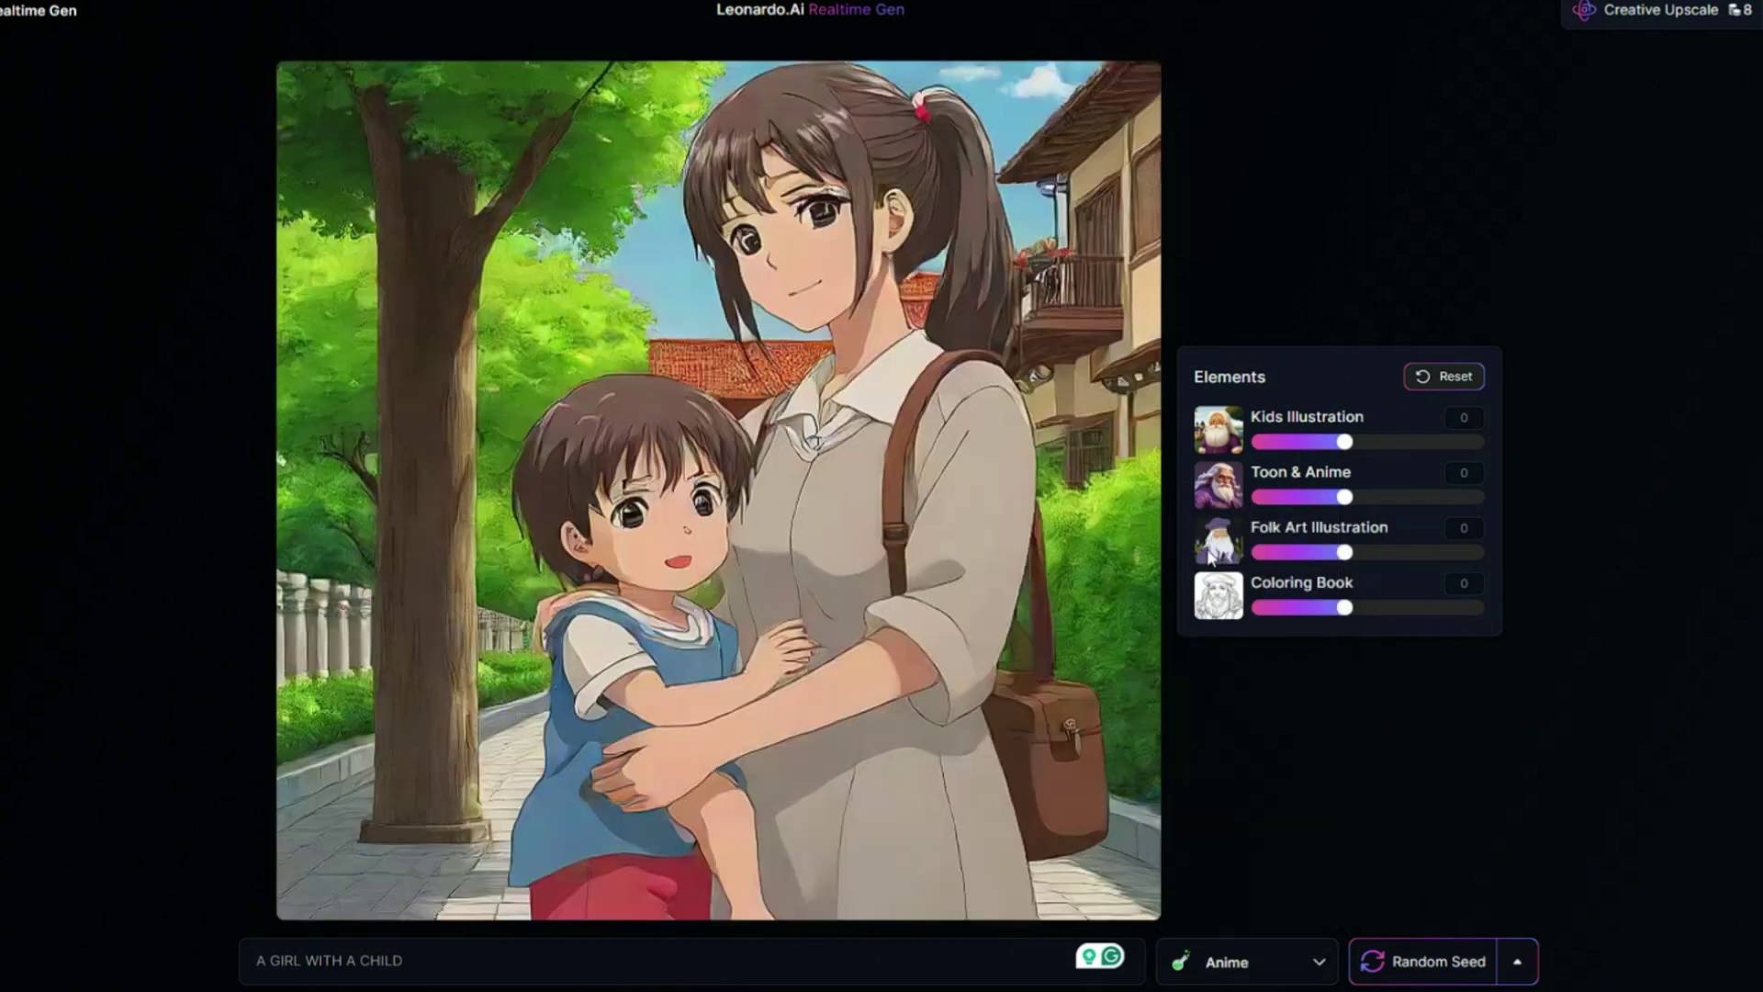
{"action": "left_click", "coordinate": [1283, 960]}
{"action": "left_click", "coordinate": [1200, 556]}
{"action": "left_click", "coordinate": [1196, 592]}
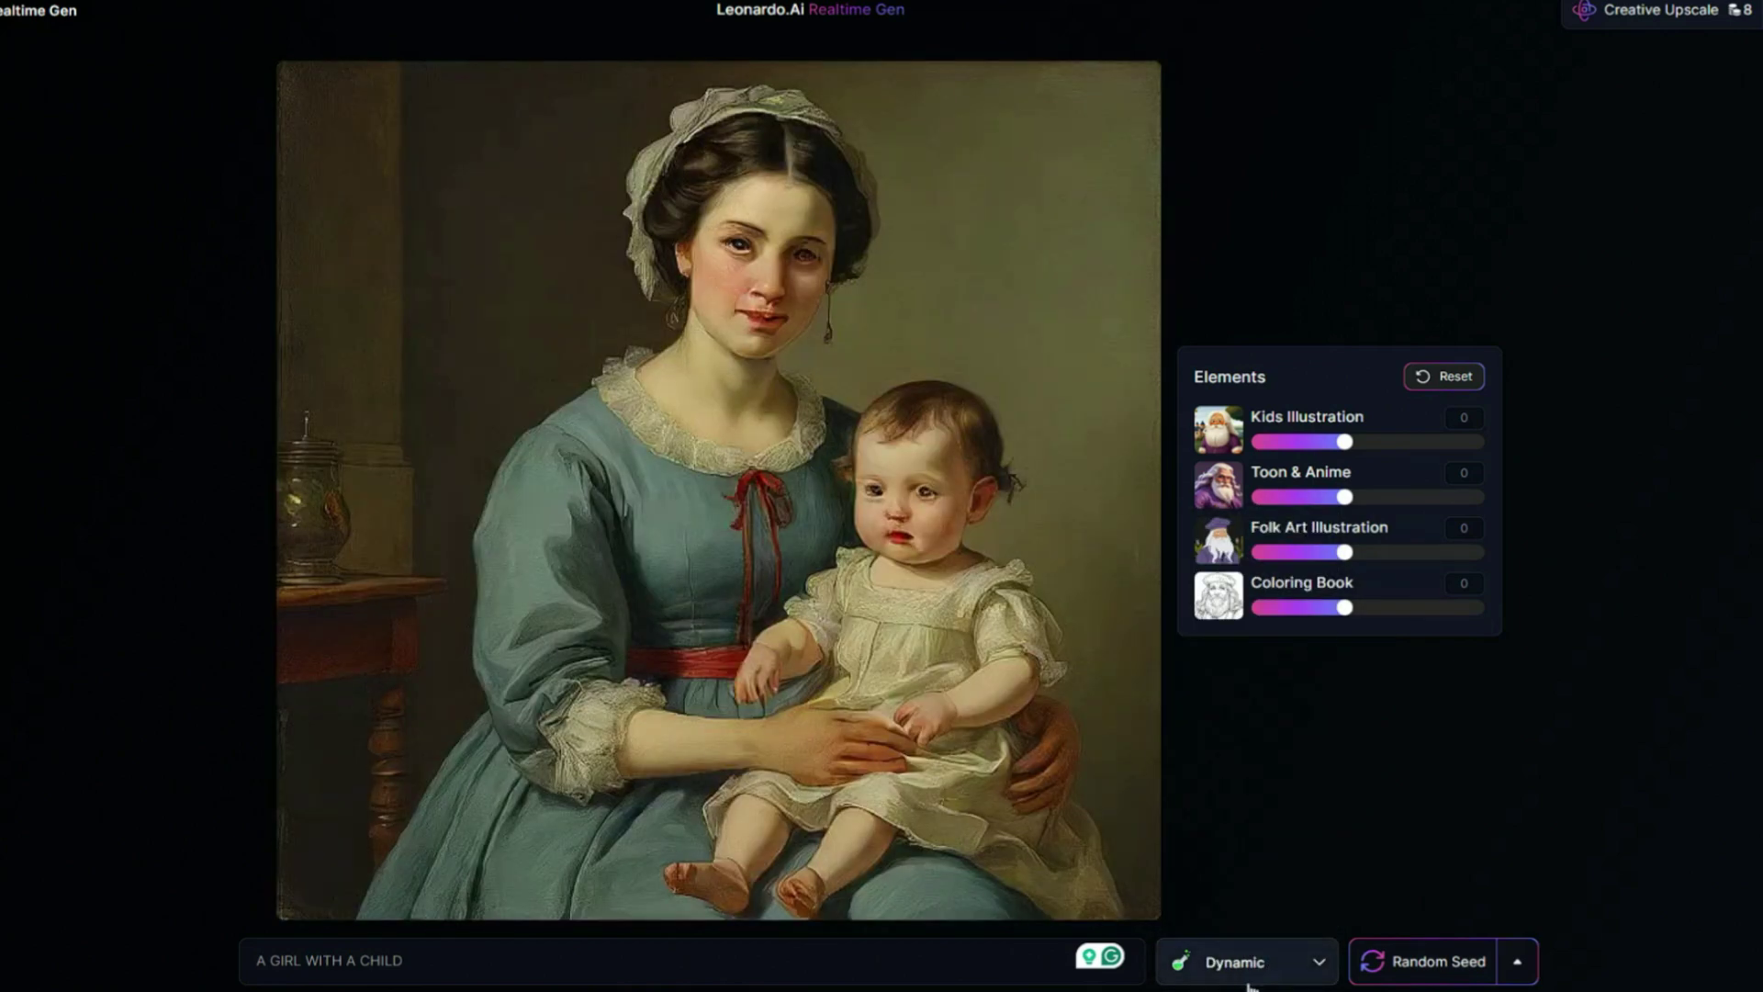
{"action": "left_click", "coordinate": [1283, 961]}
{"action": "left_click", "coordinate": [1208, 628]}
{"action": "left_click", "coordinate": [1221, 960]}
{"action": "left_click", "coordinate": [1197, 656]}
{"action": "left_click", "coordinate": [1230, 960]}
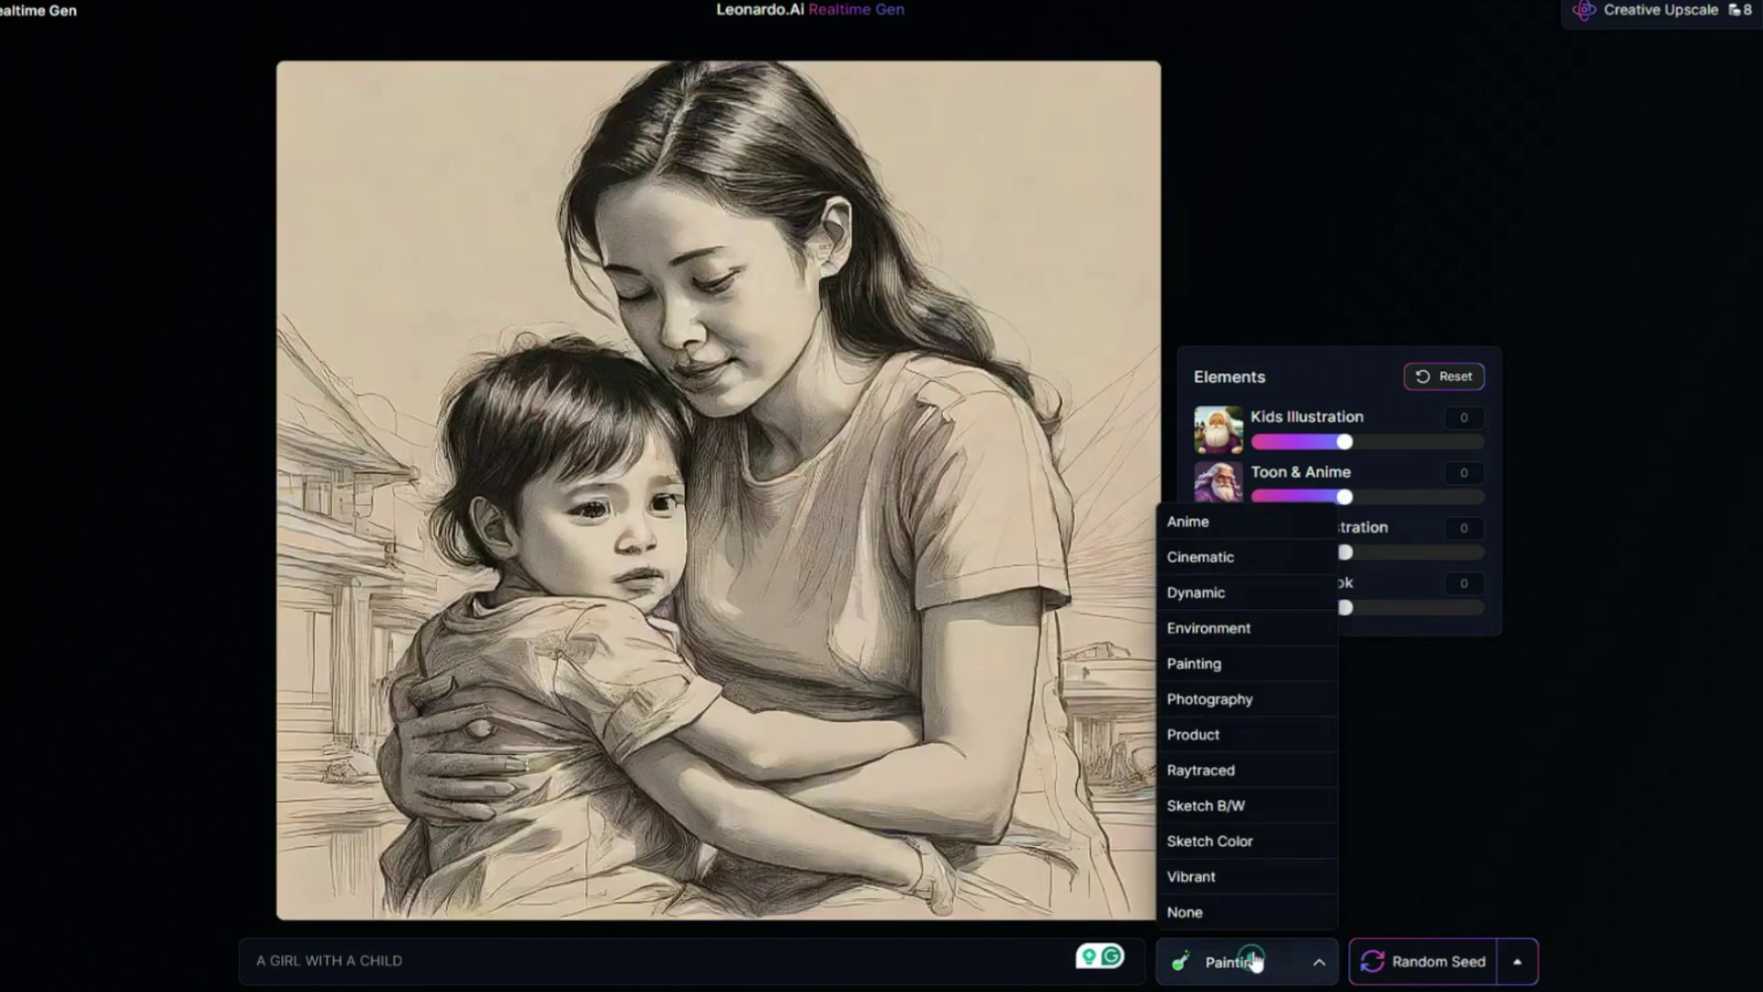
{"action": "left_click", "coordinate": [1220, 768]}
Set the style to Anime and run Creative Upscale on the resulting image
{"action": "left_click", "coordinate": [1240, 952]}
{"action": "left_click", "coordinate": [1194, 517]}
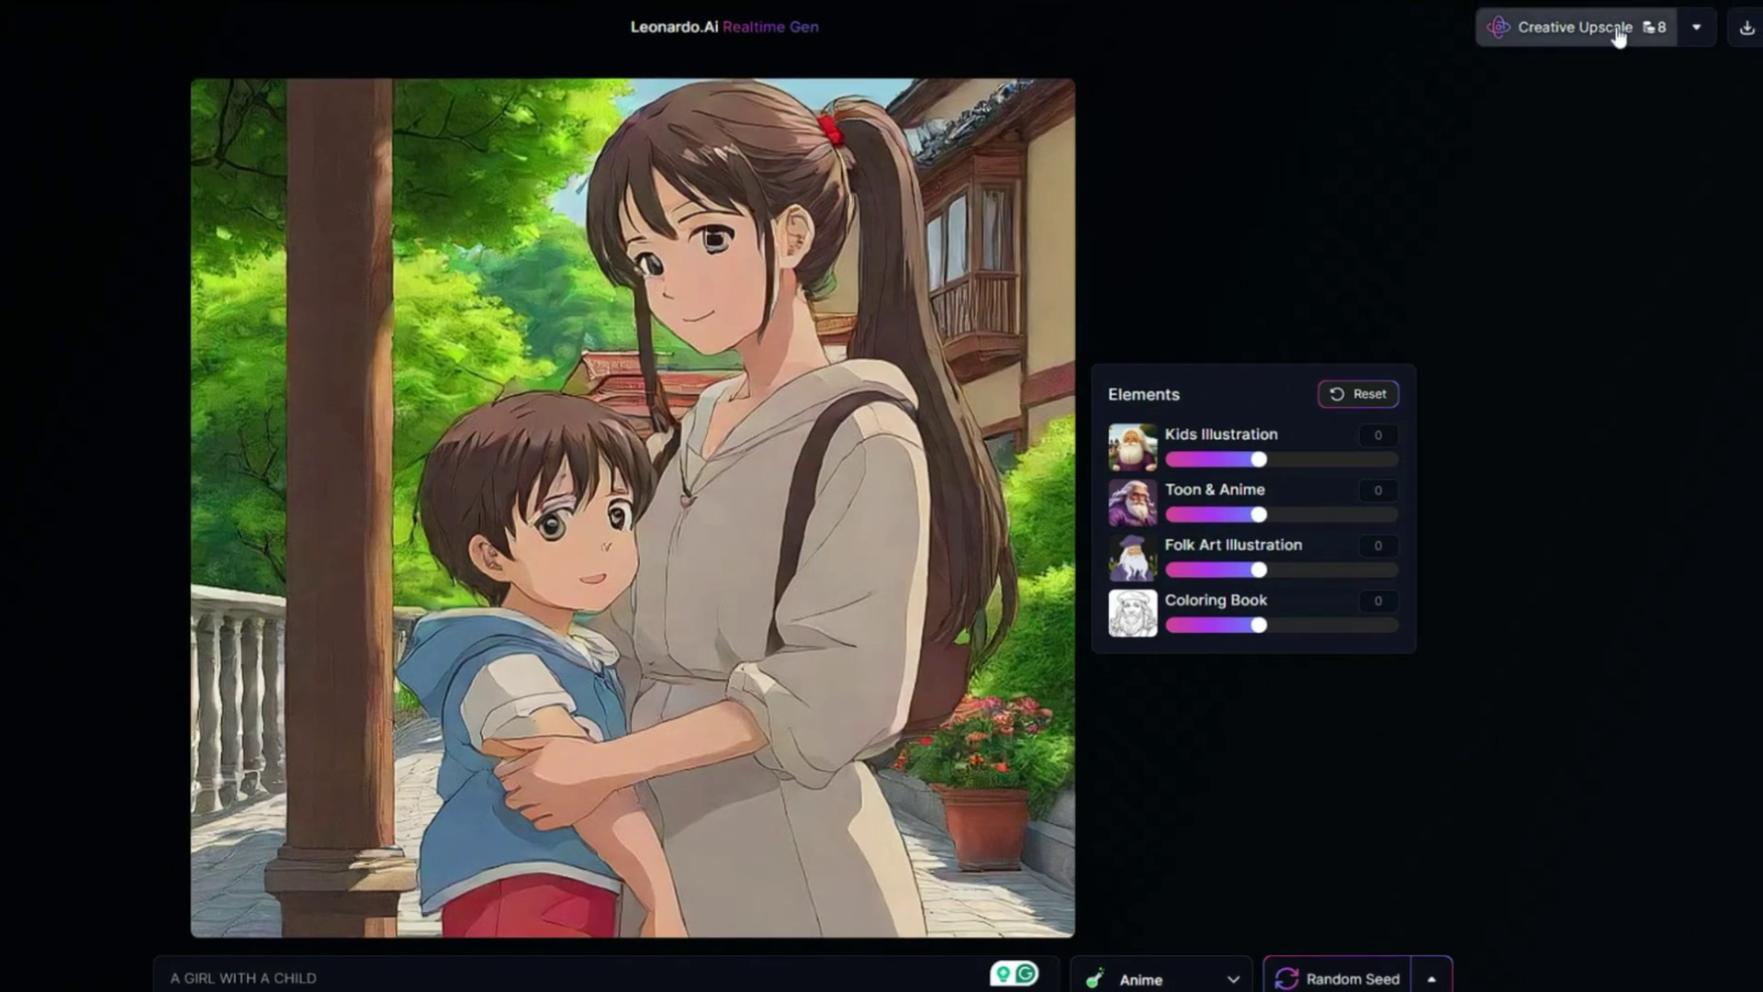
{"action": "left_click", "coordinate": [1611, 27]}
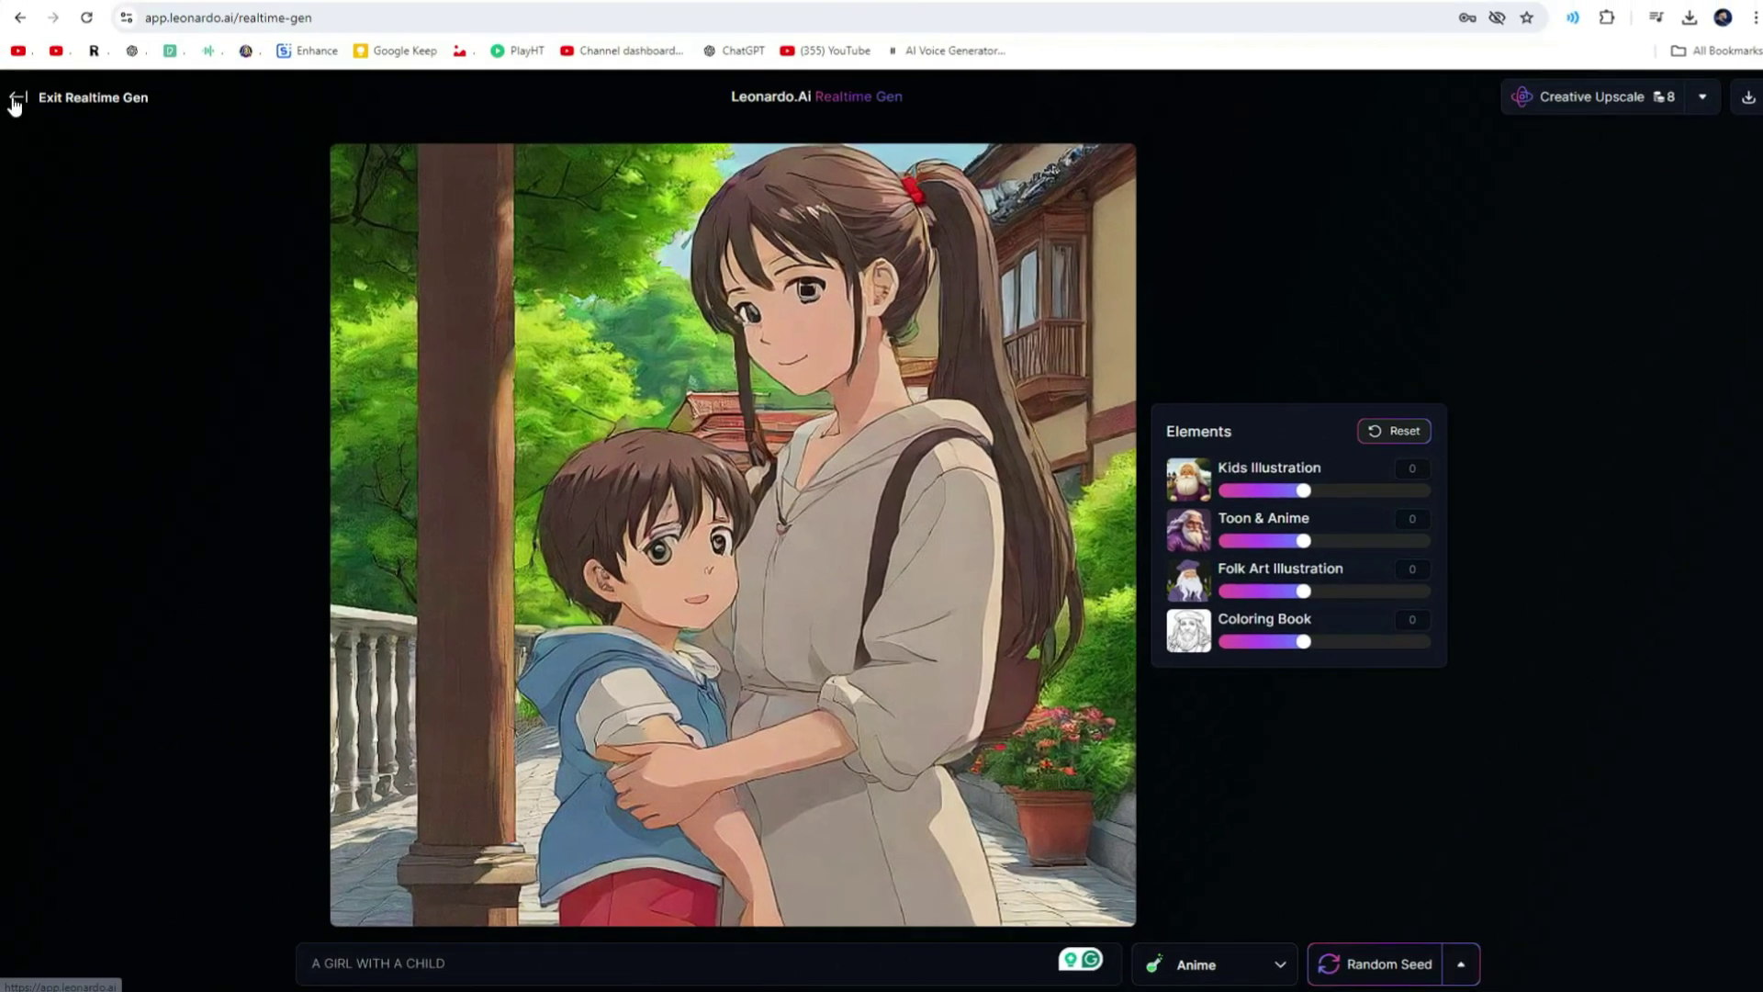
Exit to the Personal Feed, find the upscaled "A GIRL WITH A CHILD" image in Image Creation, and examine it enlarged
{"action": "left_click", "coordinate": [15, 99]}
{"action": "left_click", "coordinate": [86, 292]}
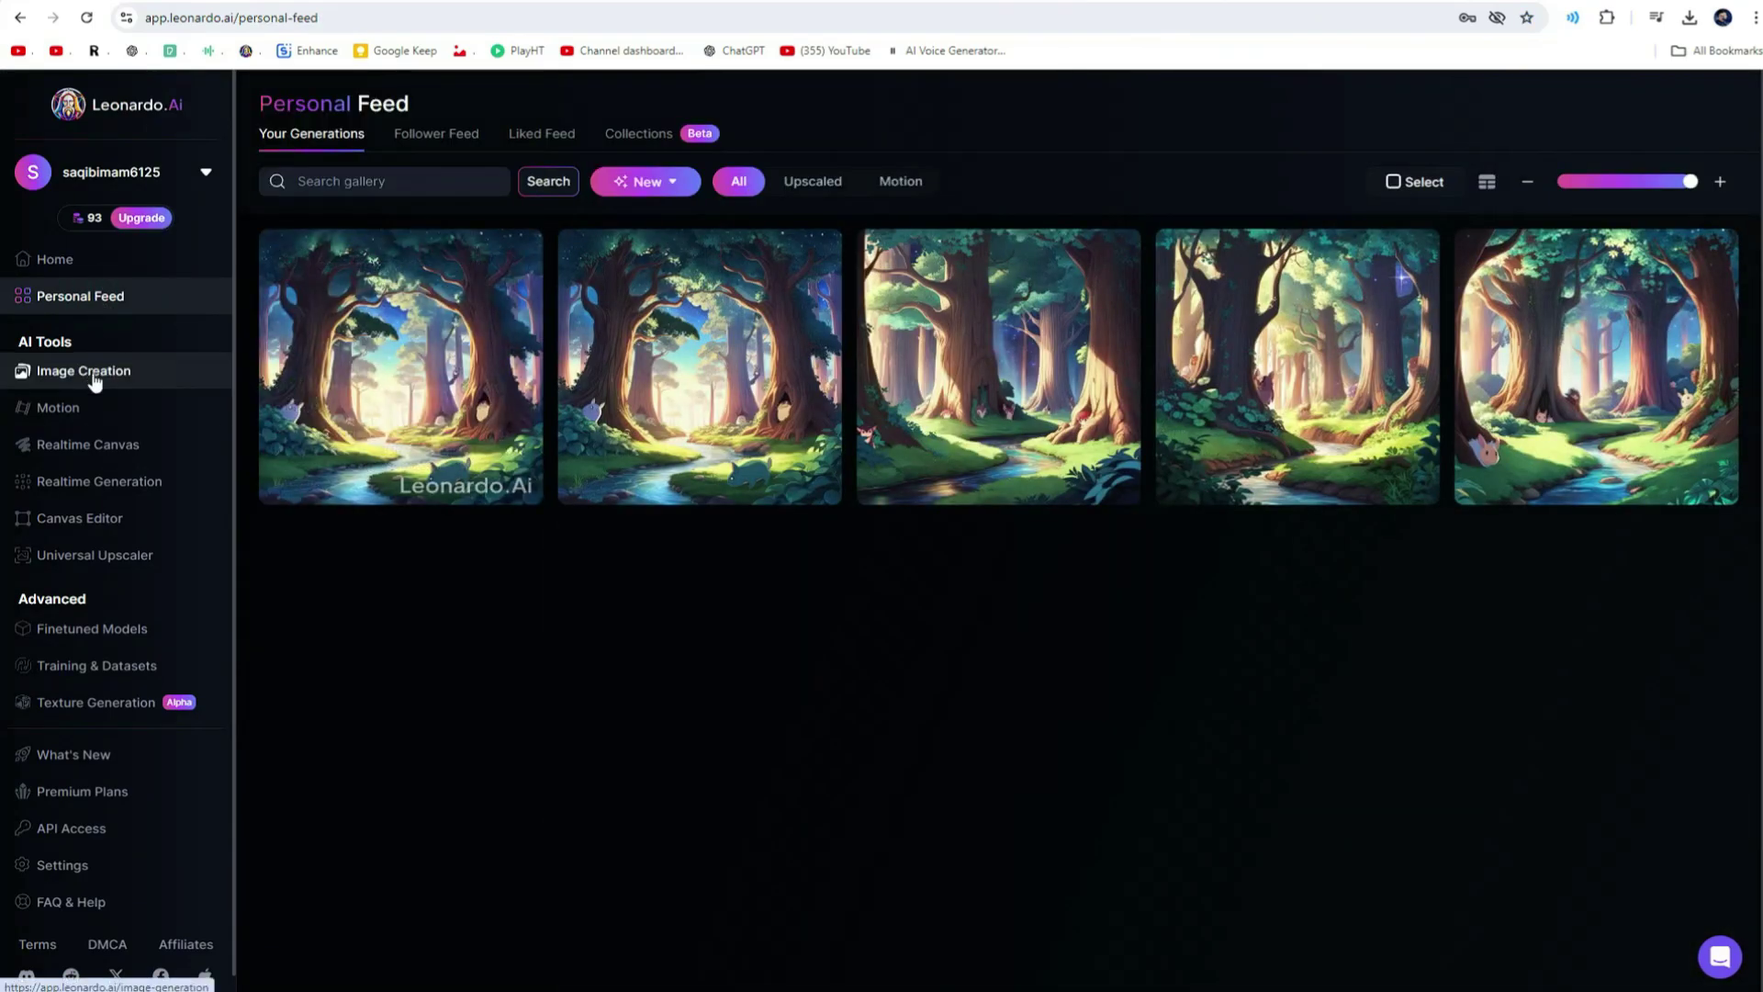
{"action": "left_click", "coordinate": [91, 371]}
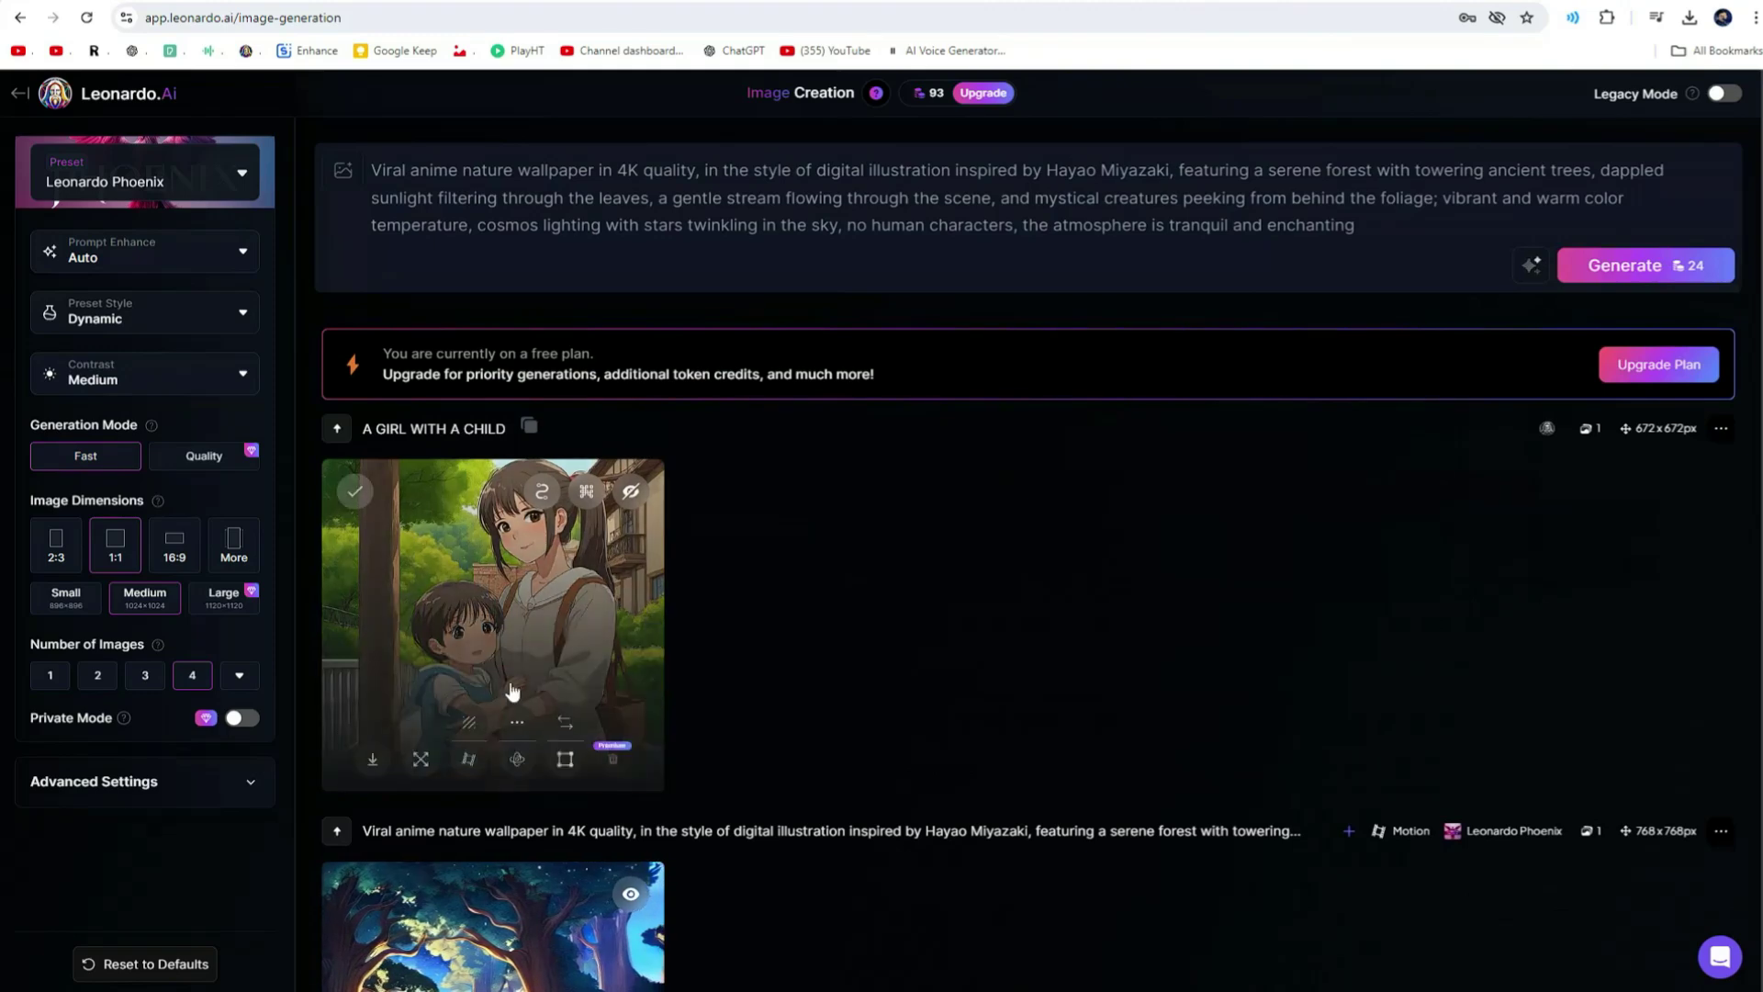
{"action": "left_click", "coordinate": [481, 595]}
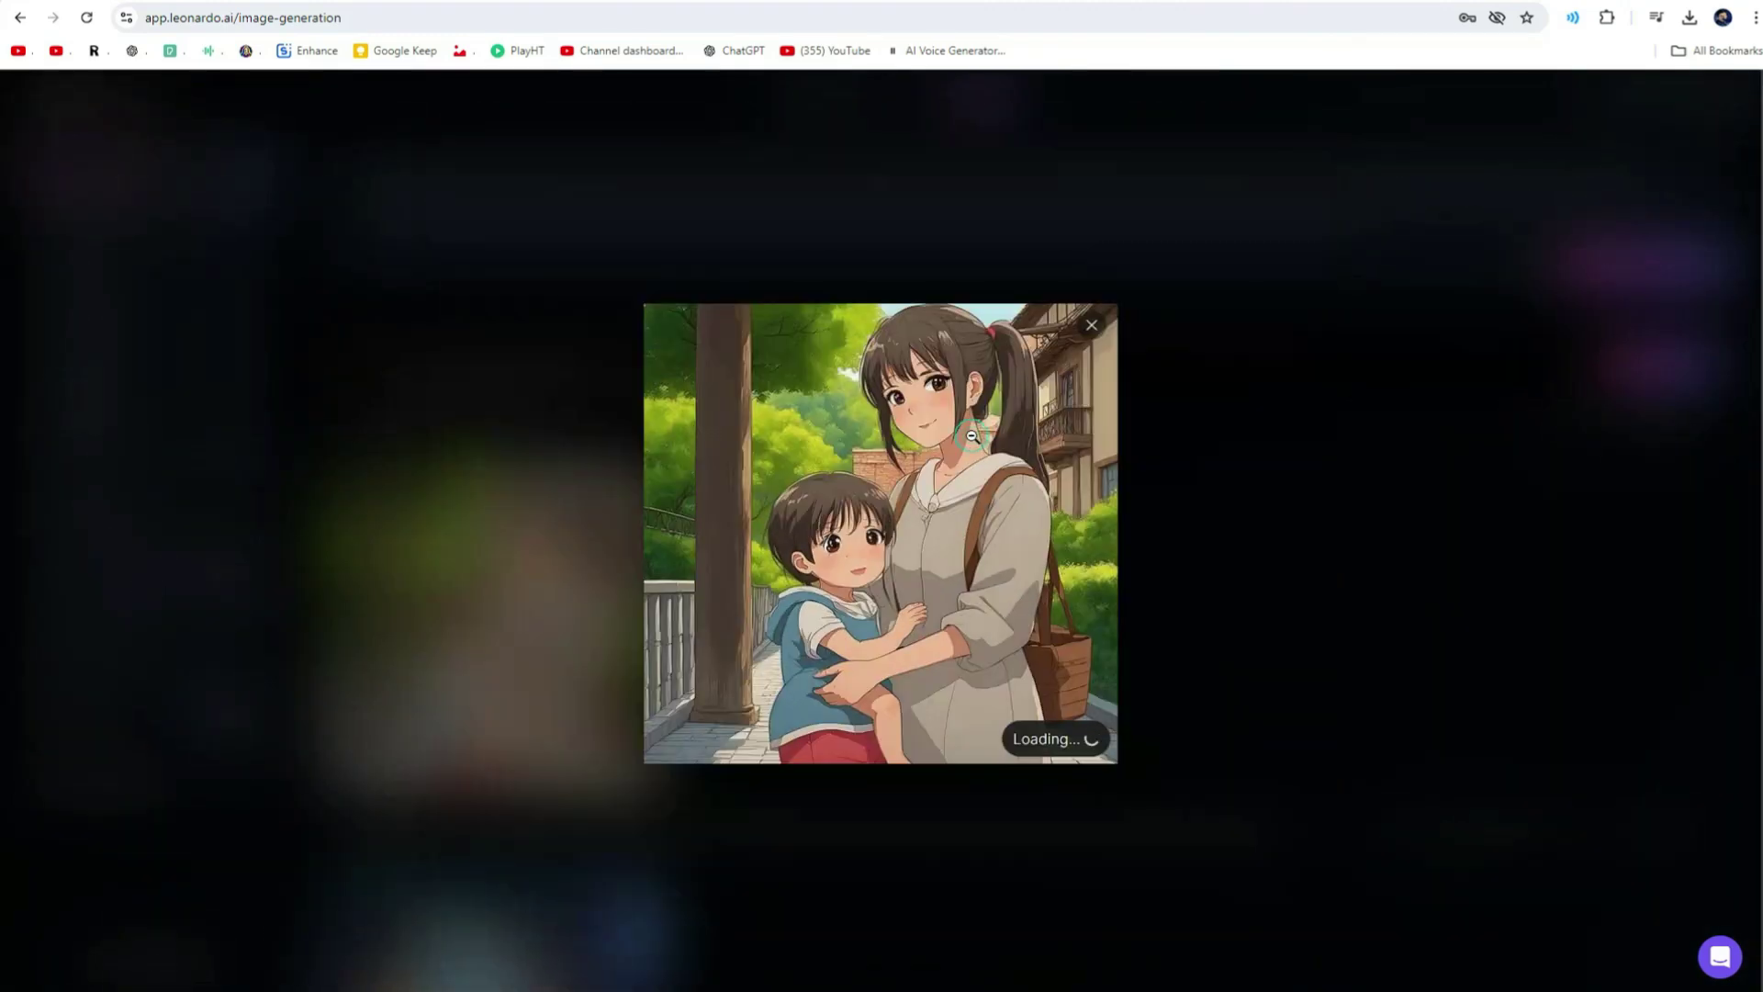
{"action": "left_click", "coordinate": [972, 435]}
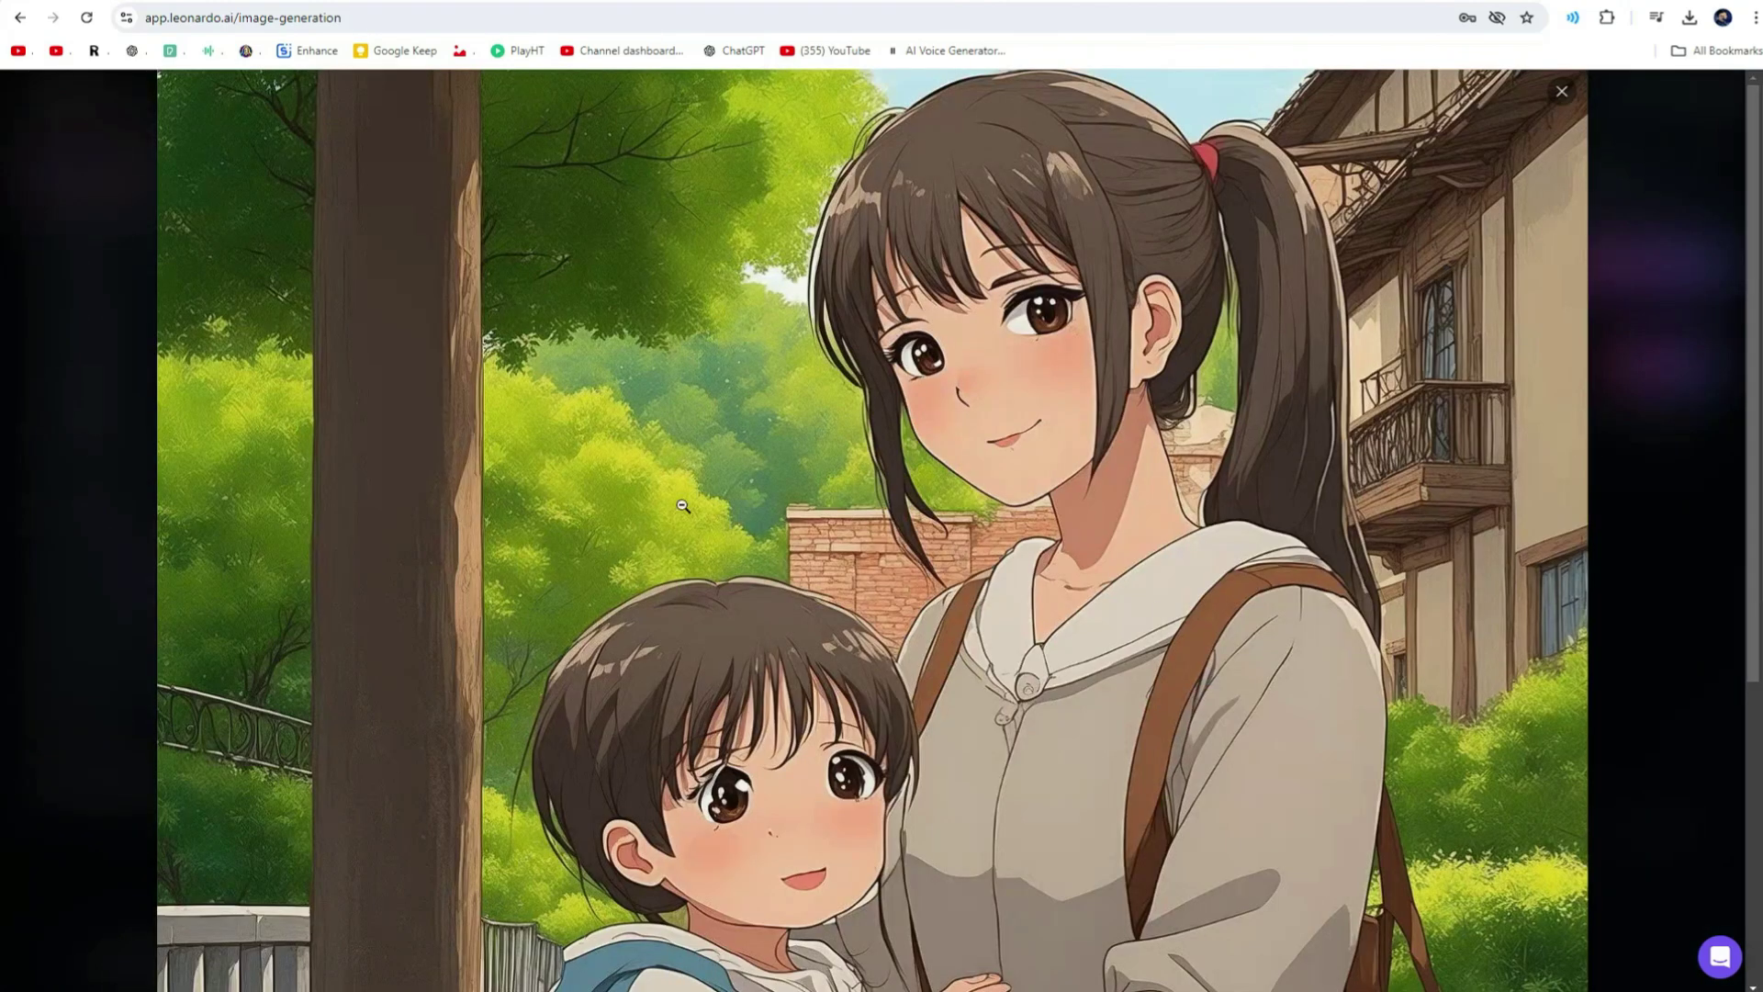
{"action": "left_click", "coordinate": [1564, 92]}
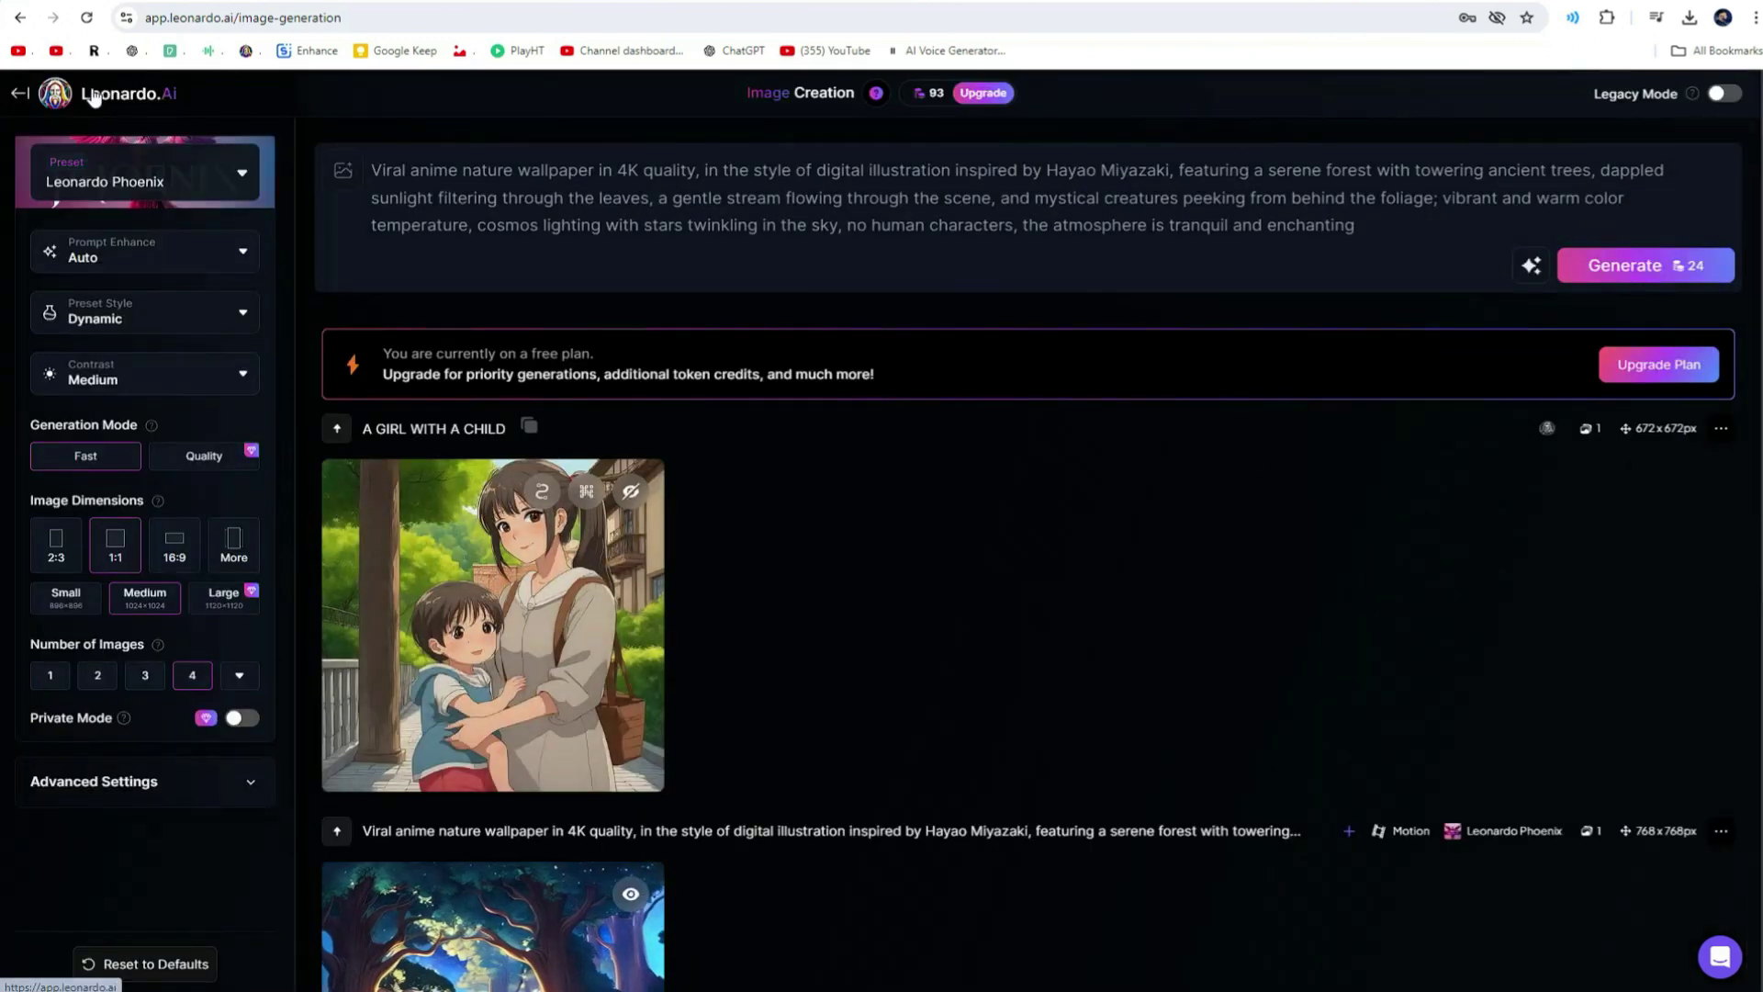
In the Canvas Editor, place the 512 × 512 outpaint frame over the city street image's upper-left edge and exit the editor
{"action": "left_click", "coordinate": [37, 94]}
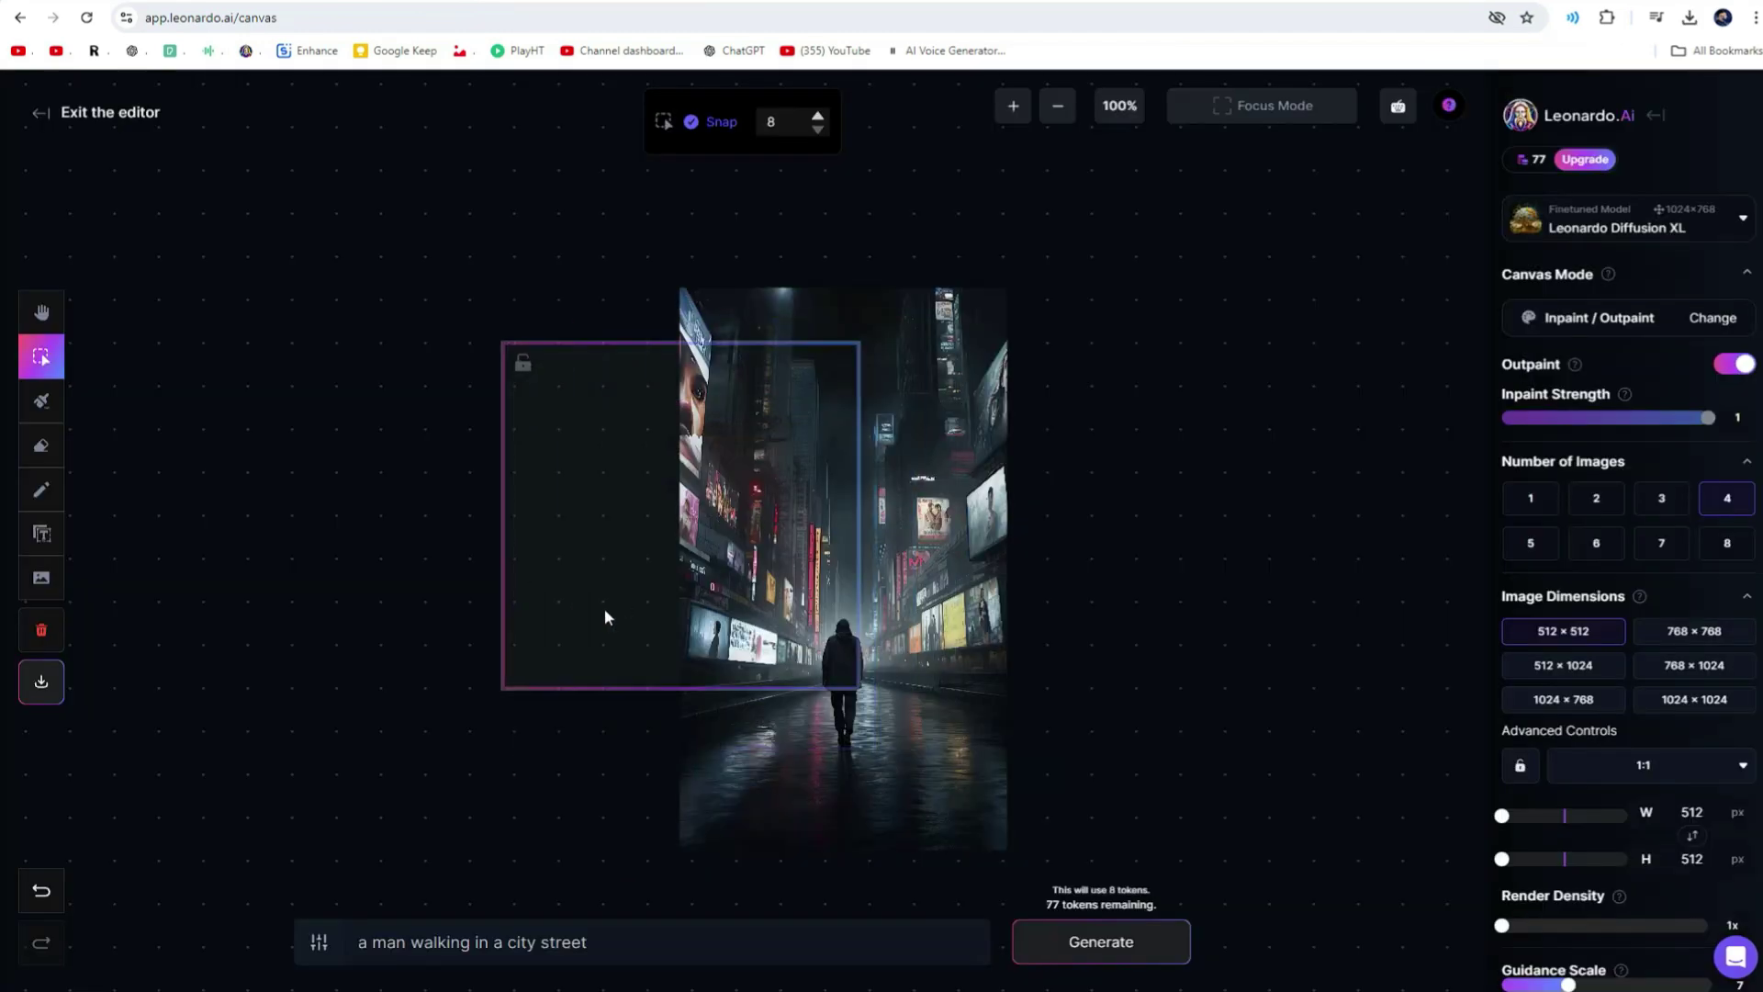
{"action": "left_click_drag", "start_coordinate": [604, 608], "coordinate": [569, 531]}
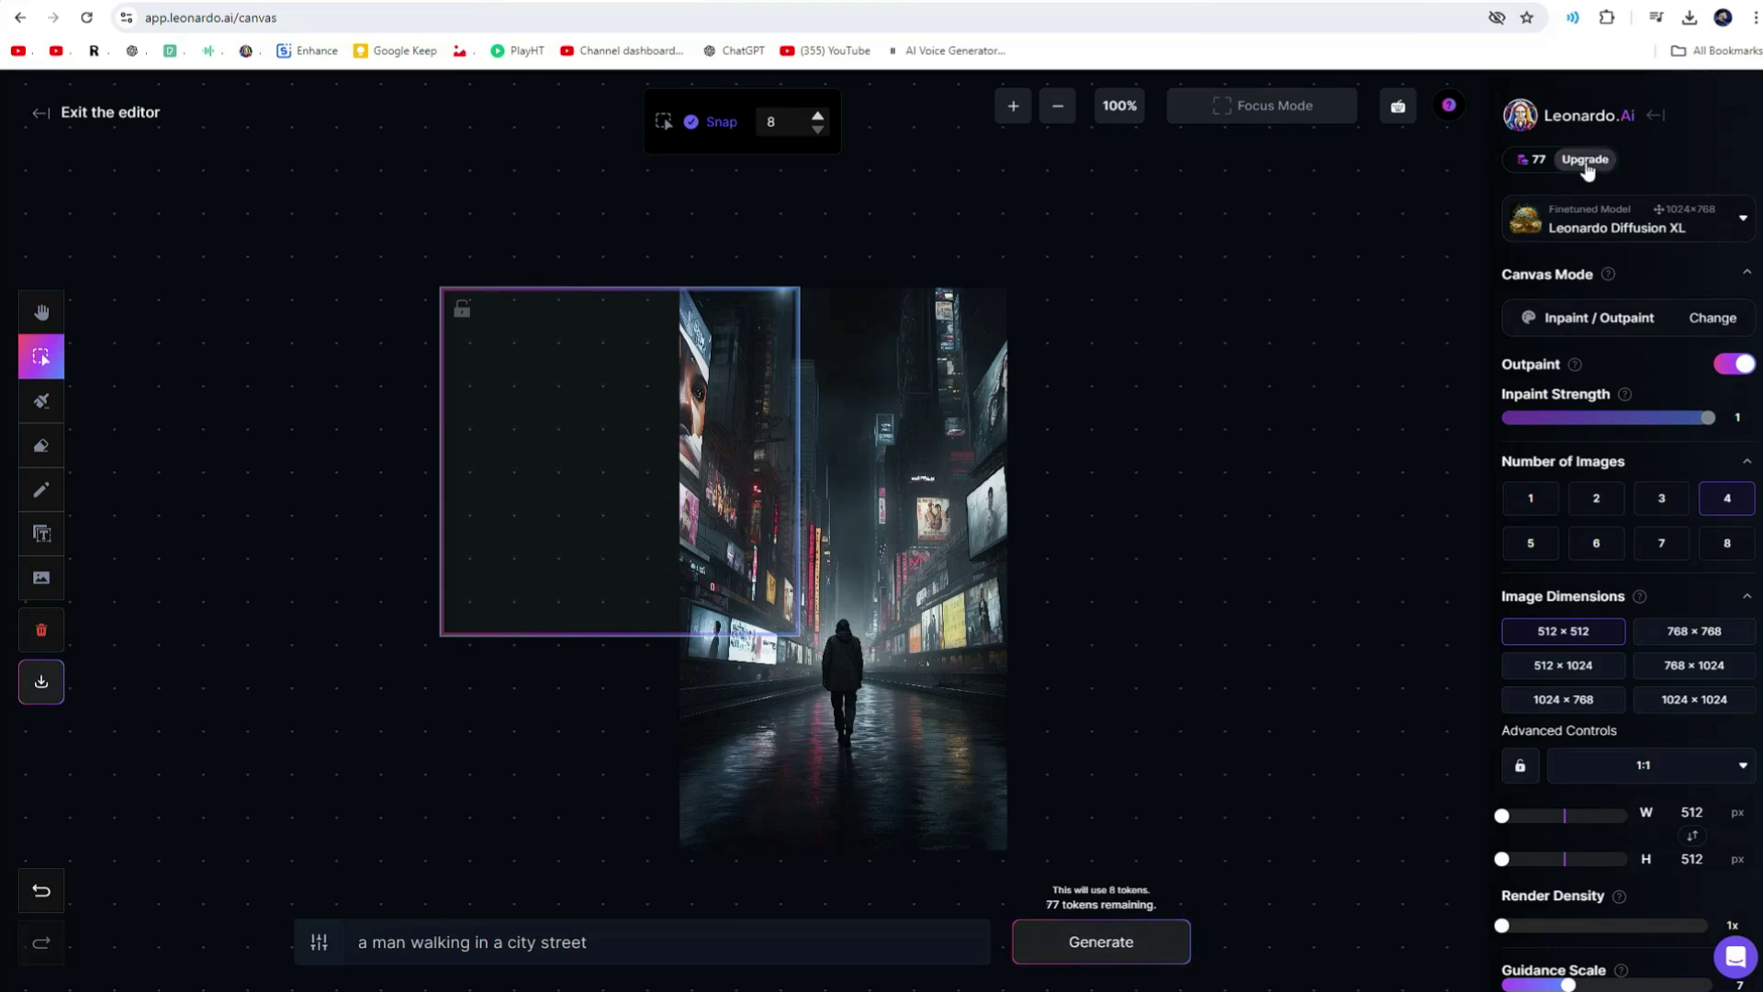
{"action": "mouse_move", "coordinate": [1572, 171]}
{"action": "left_click", "coordinate": [1410, 484]}
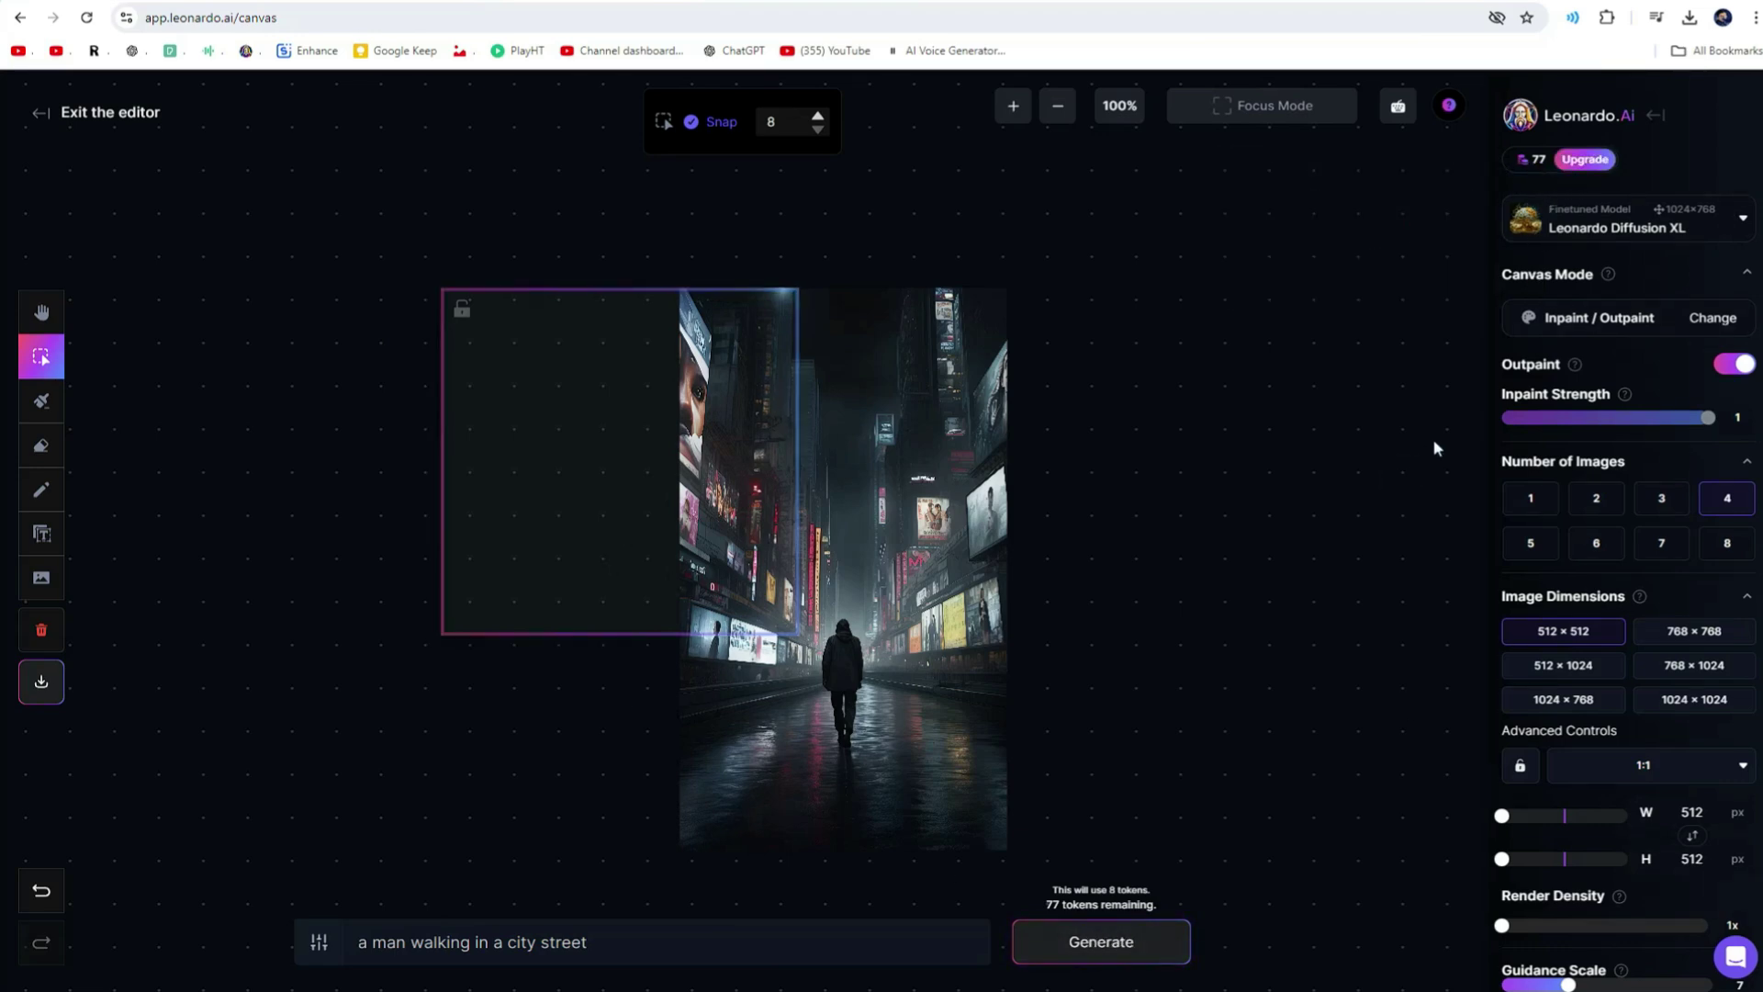
{"action": "left_click", "coordinate": [46, 111]}
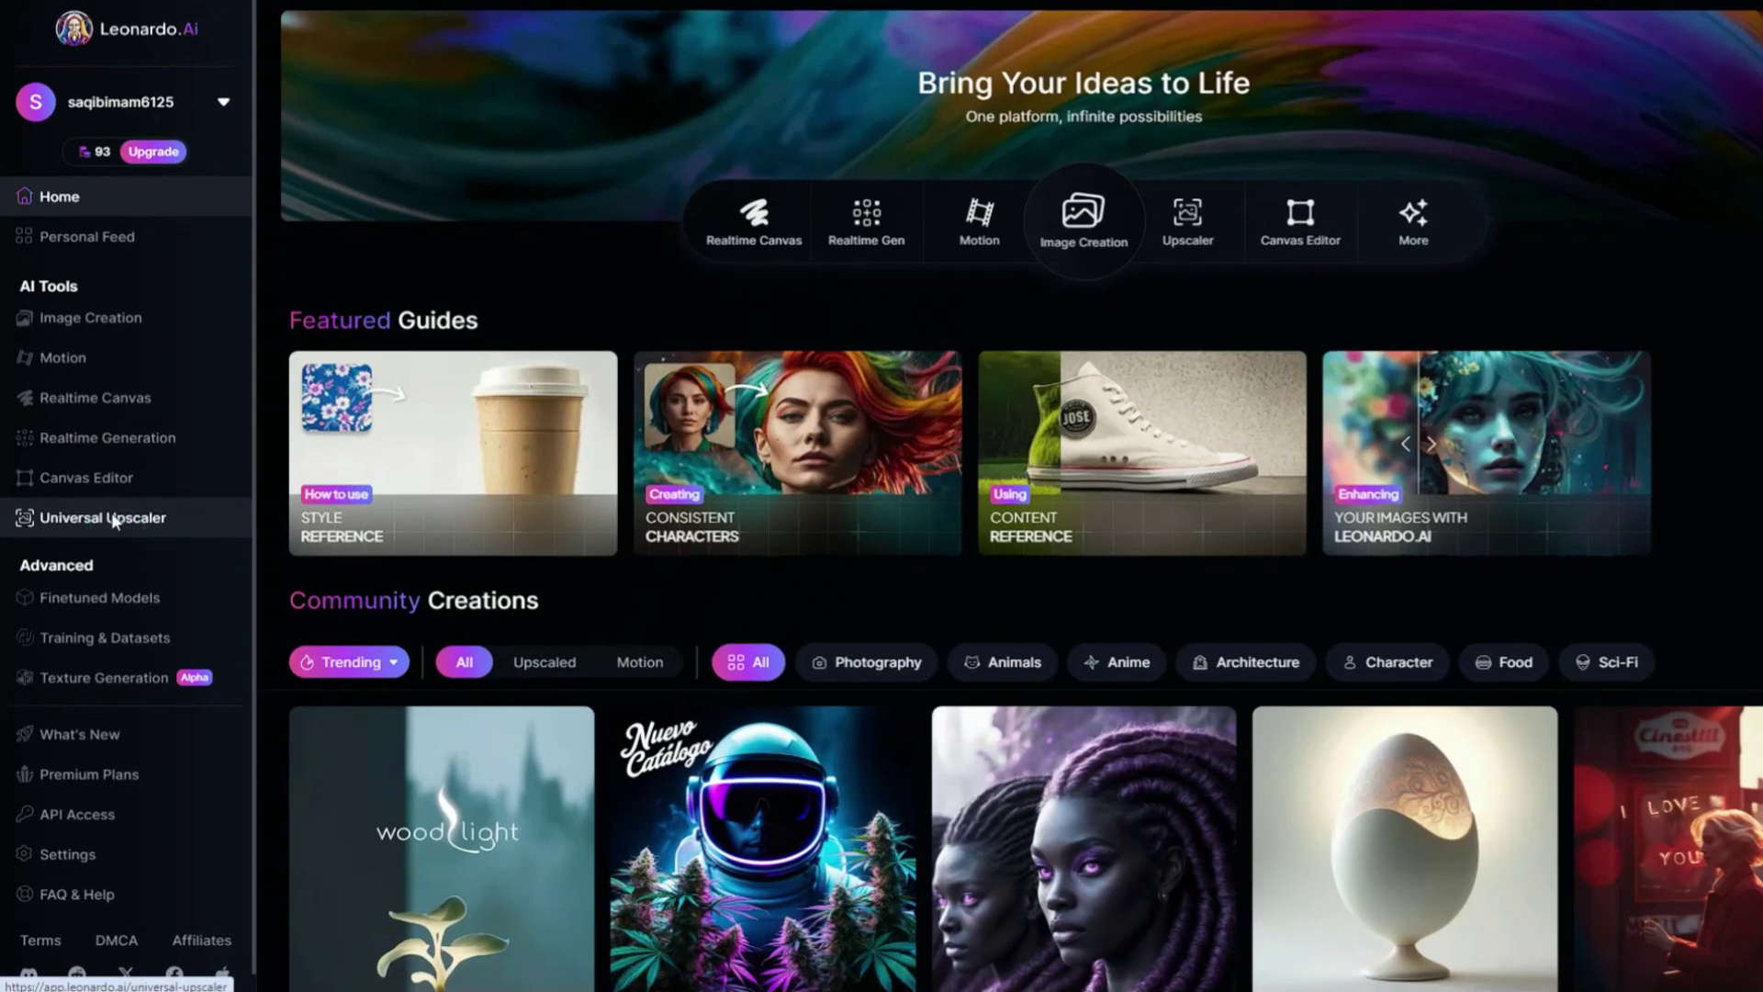
Open the Universal Upscaler and upload the photo of the man in a white T-shirt on a turquoise background as source image
{"action": "left_click", "coordinate": [114, 519]}
{"action": "left_click", "coordinate": [171, 195]}
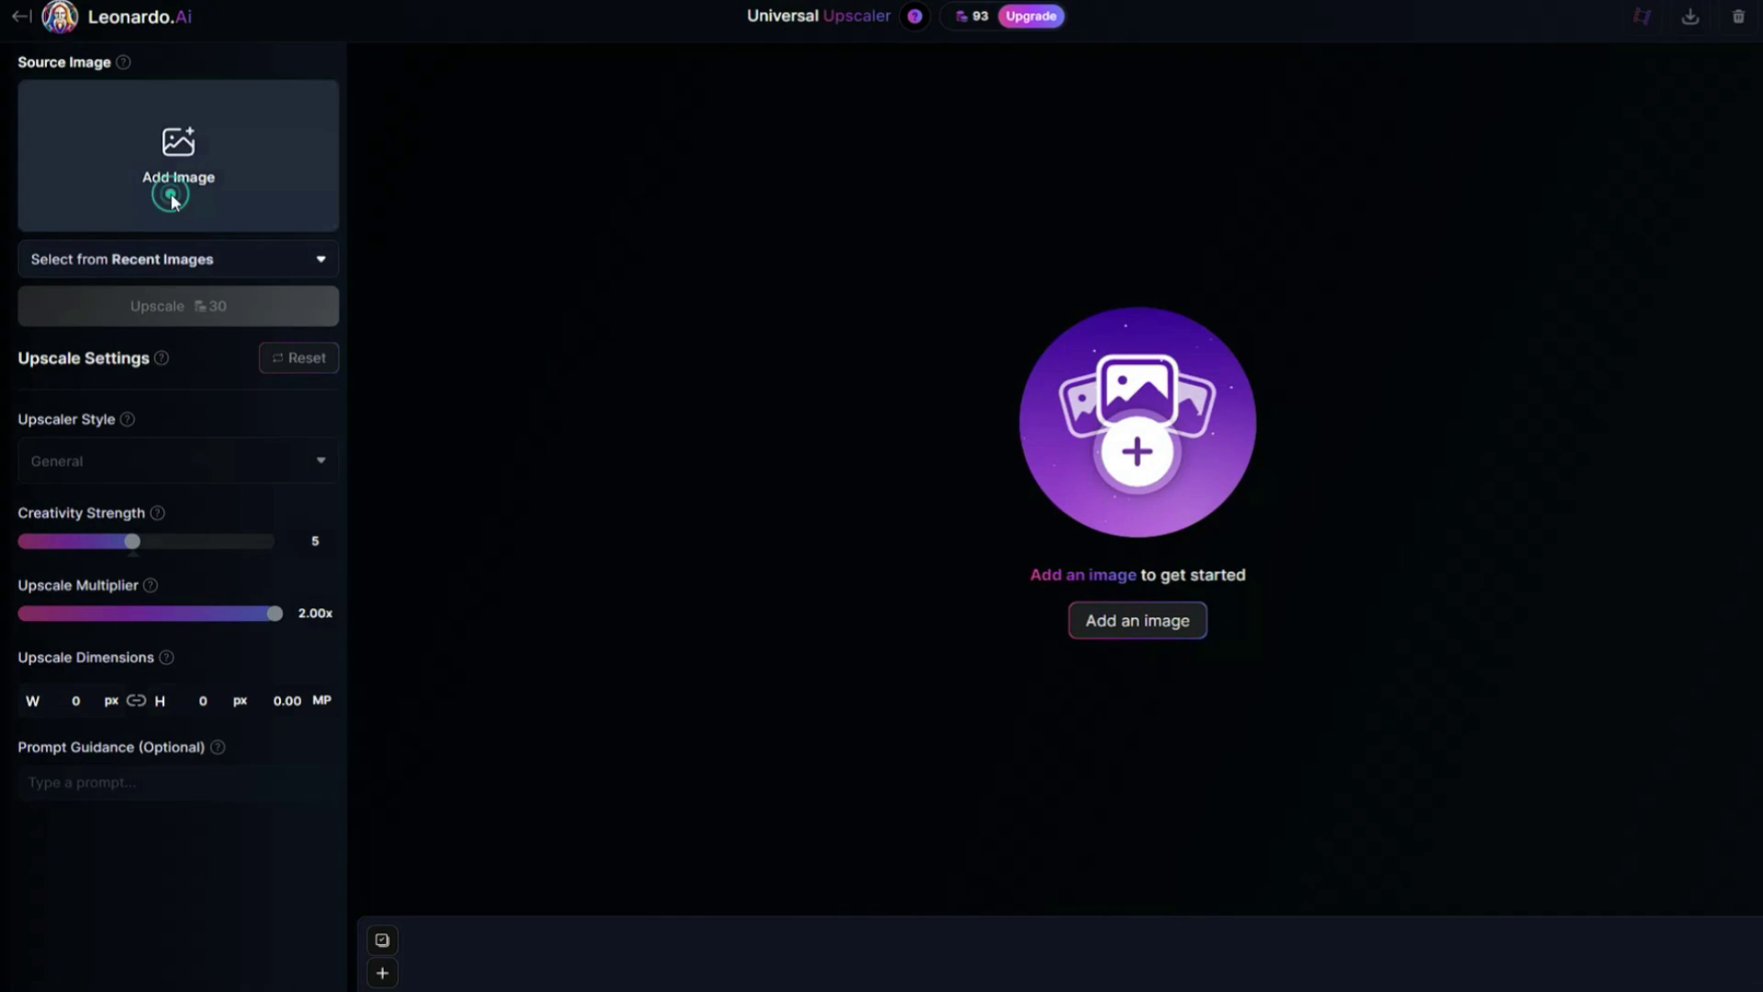
{"action": "left_click", "coordinate": [440, 290]}
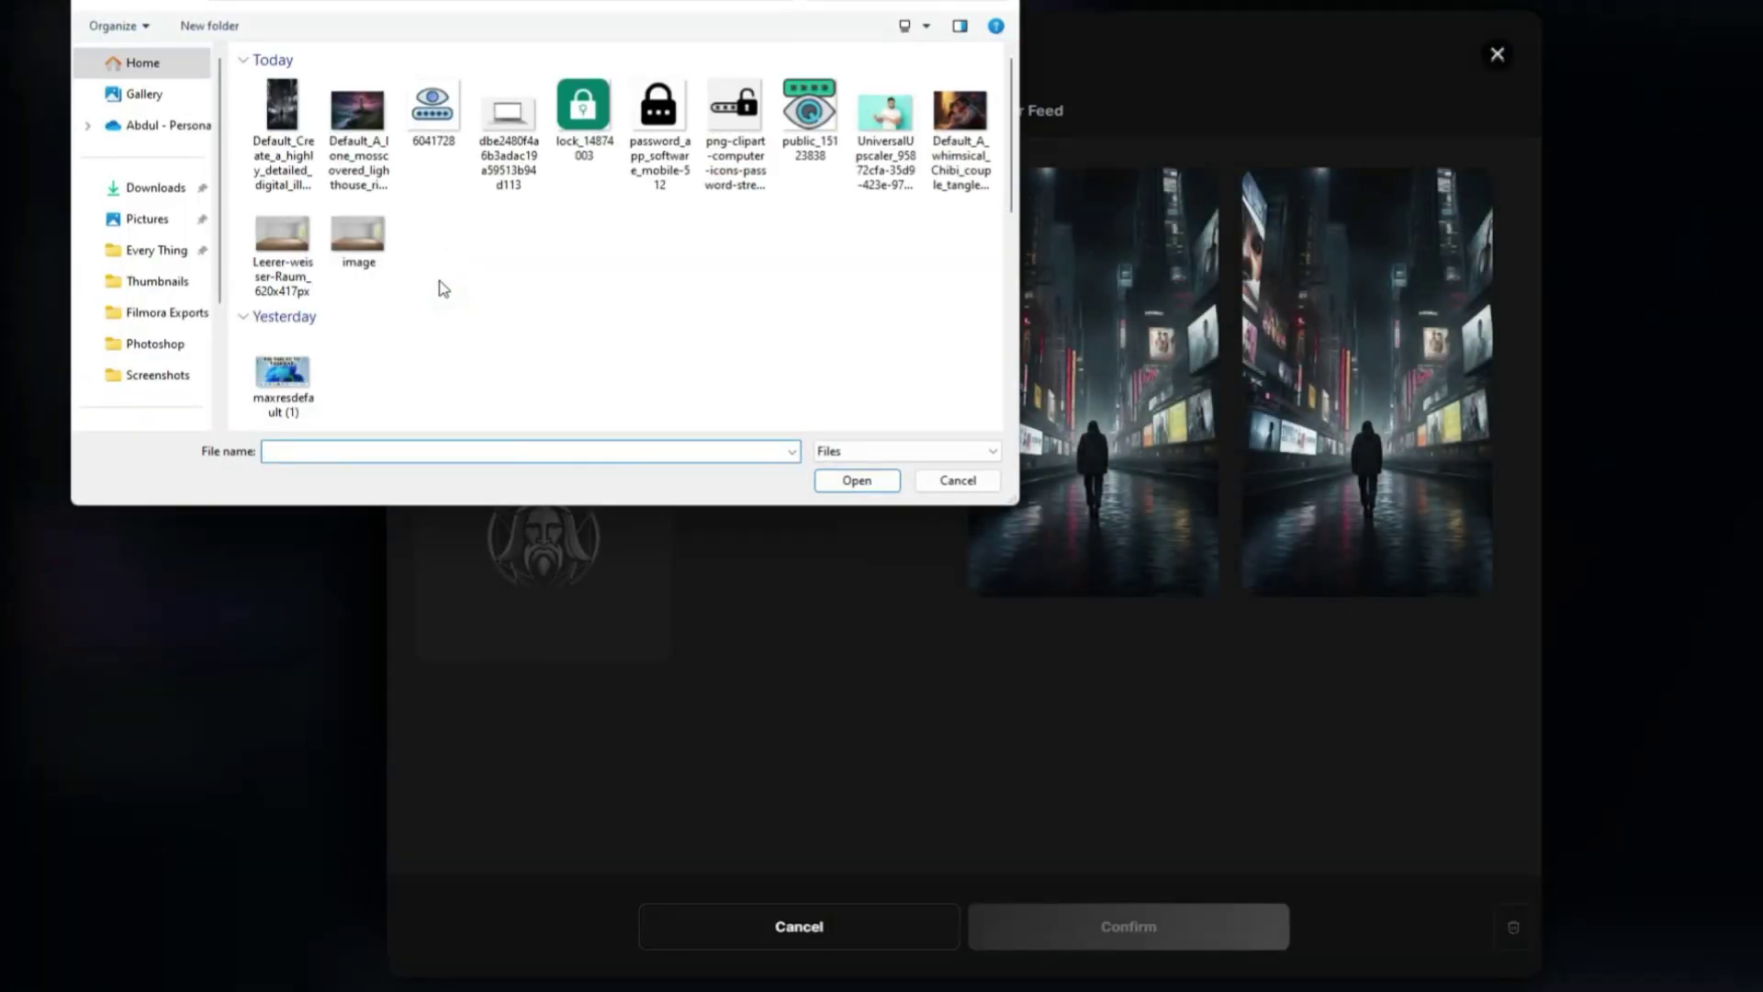
{"action": "scroll", "coordinate": [791, 303], "scroll_direction": "down", "scroll_amount": 5}
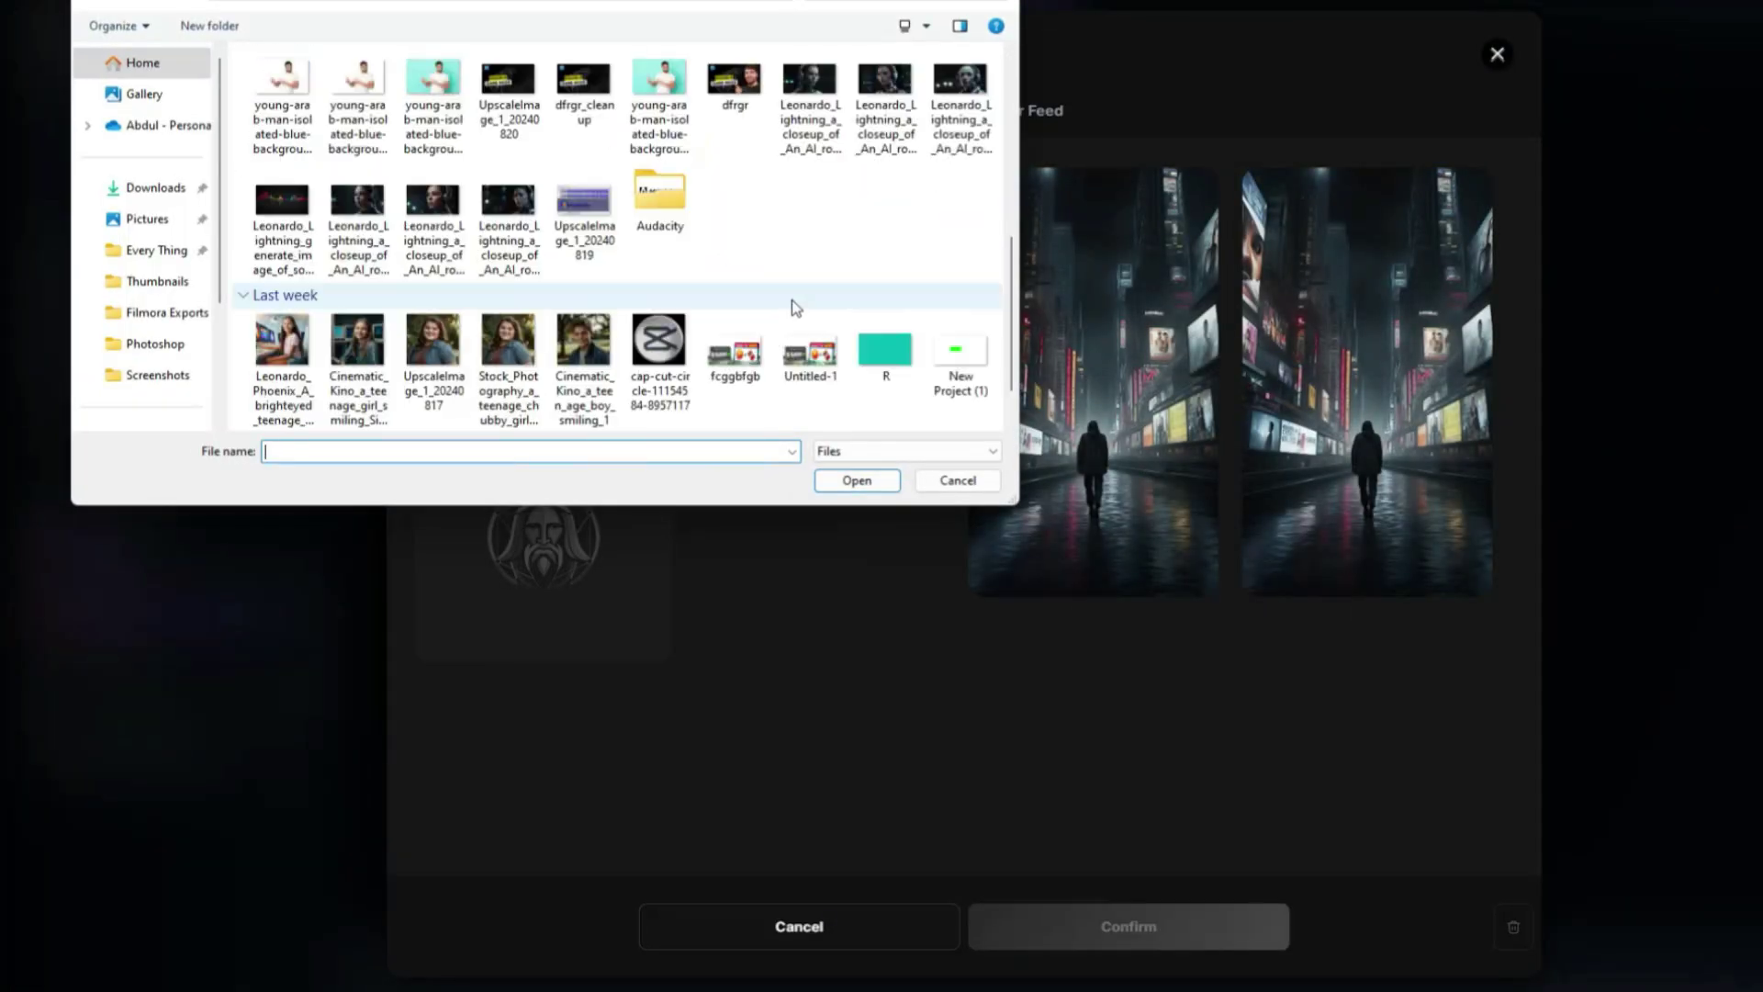
{"action": "double_click", "coordinate": [660, 110]}
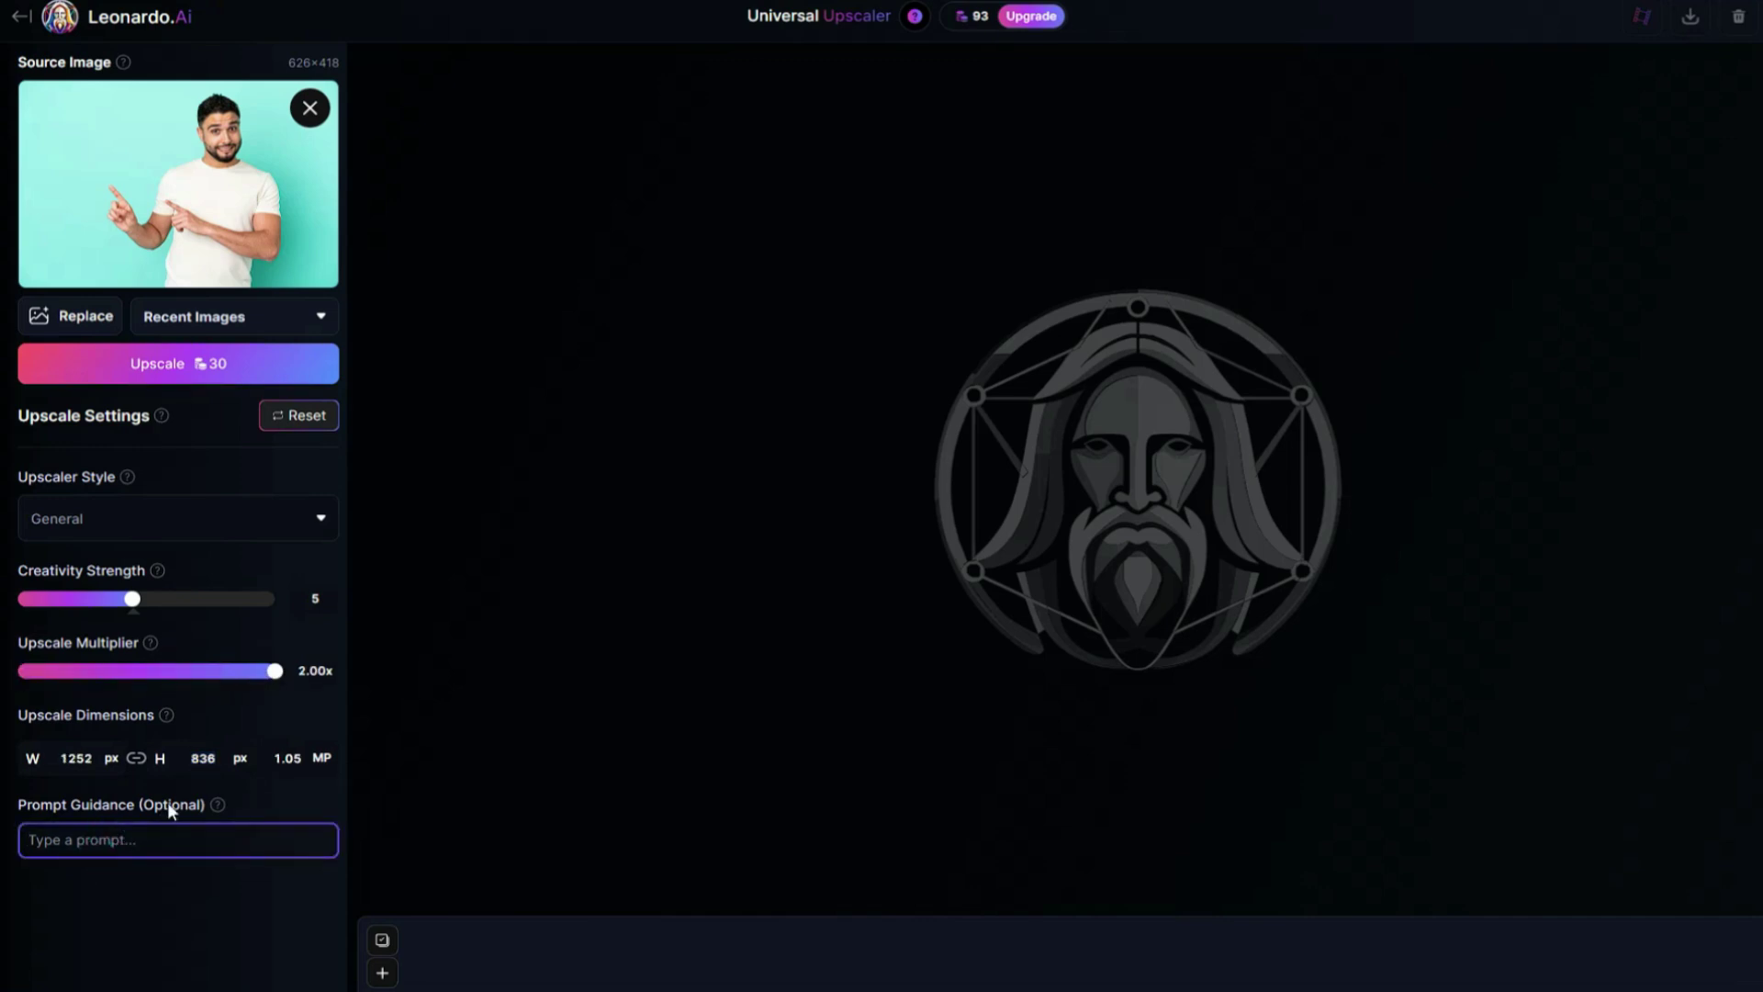
Upscale the man's photo with the General style, creativity strength 5 and a 2.00x multiplier, and download the result
{"action": "left_click", "coordinate": [273, 323]}
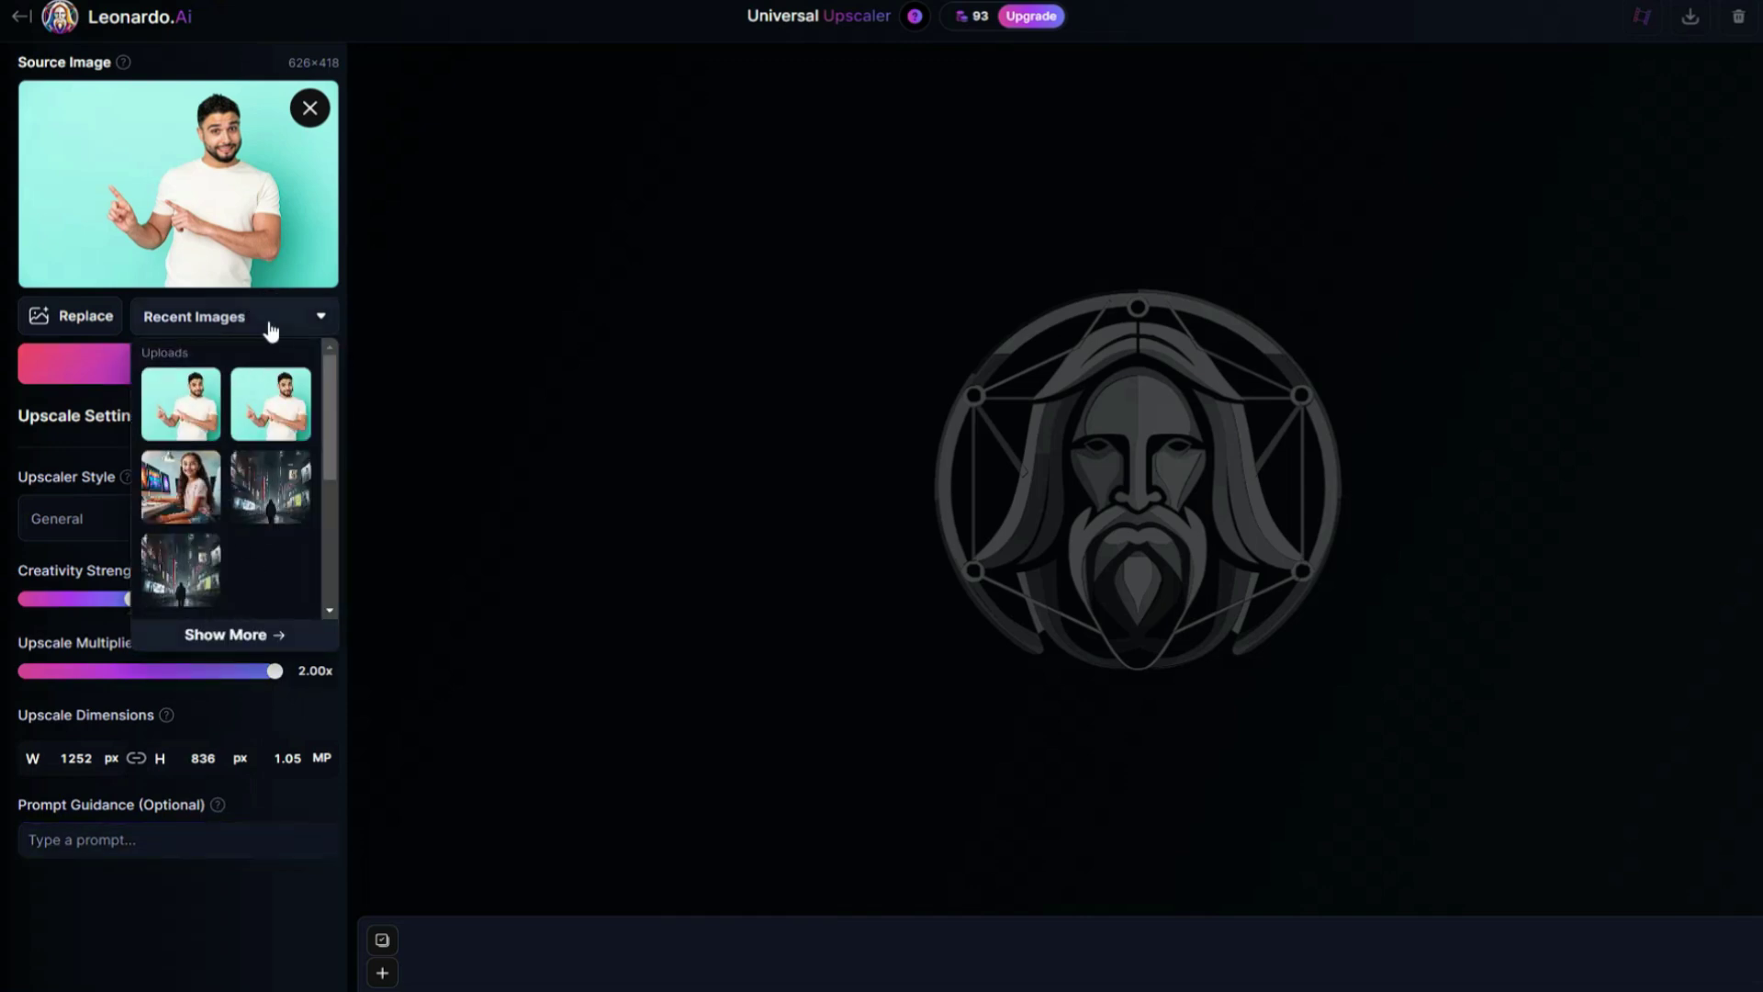
{"action": "left_click", "coordinate": [269, 328]}
{"action": "left_click", "coordinate": [205, 367]}
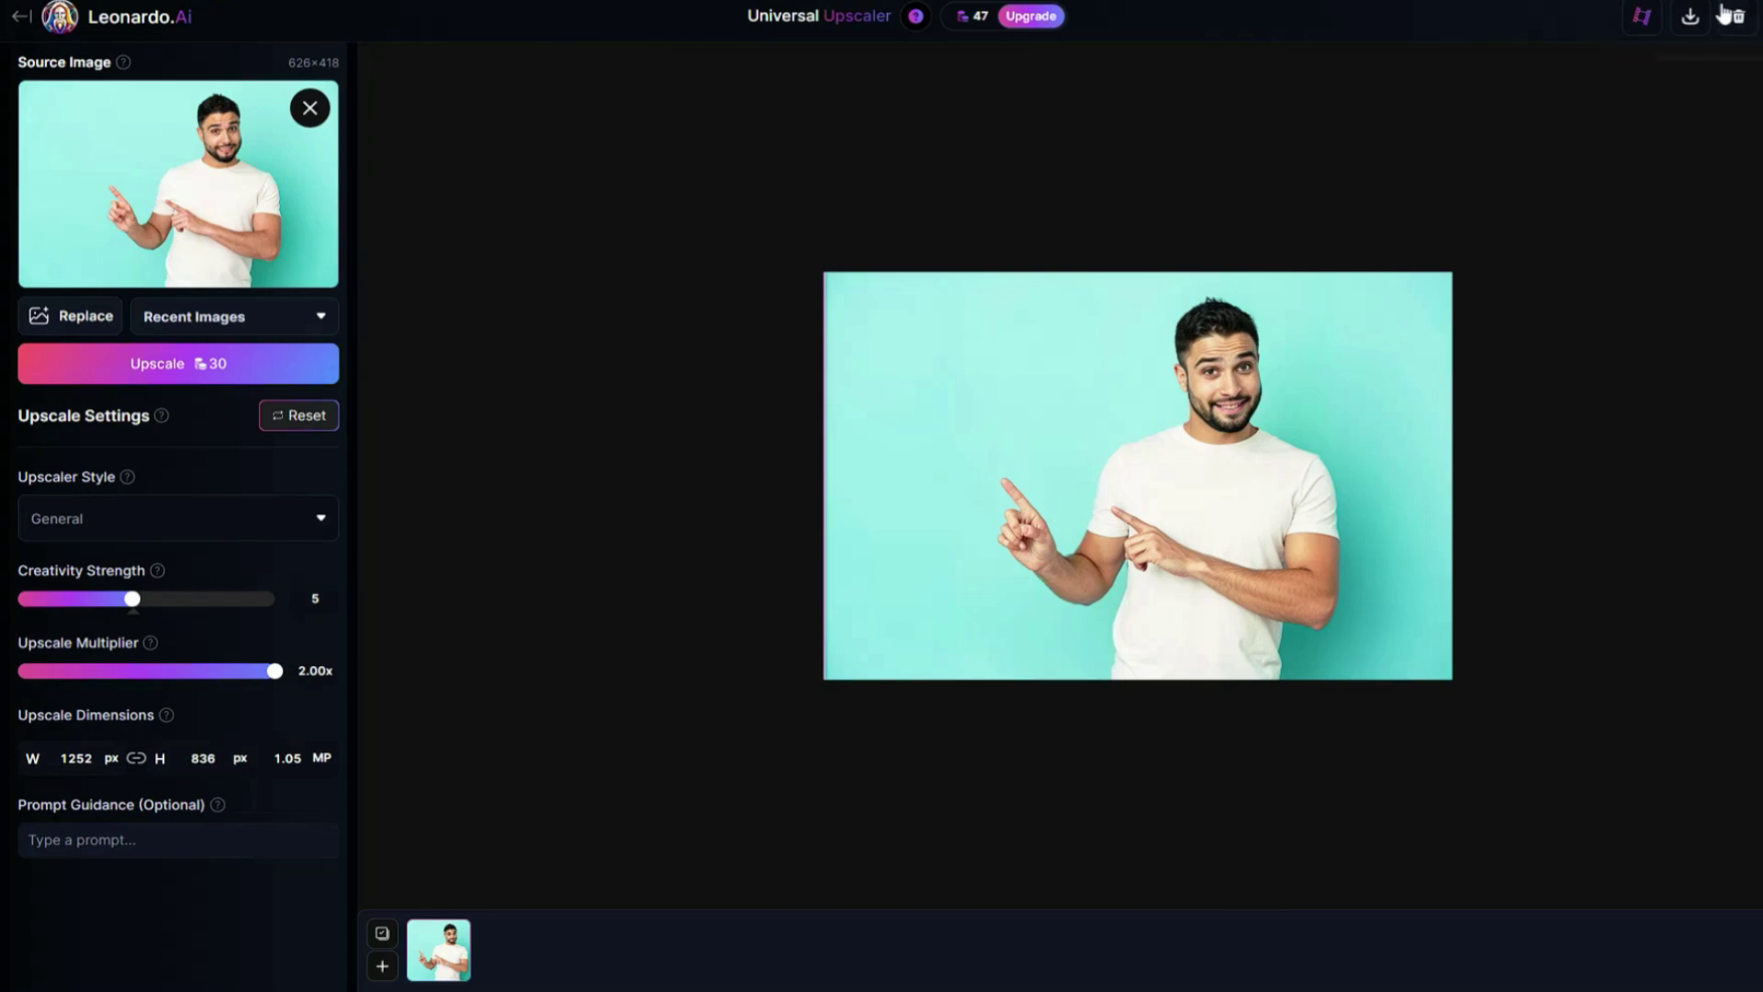
{"action": "left_click", "coordinate": [1690, 19]}
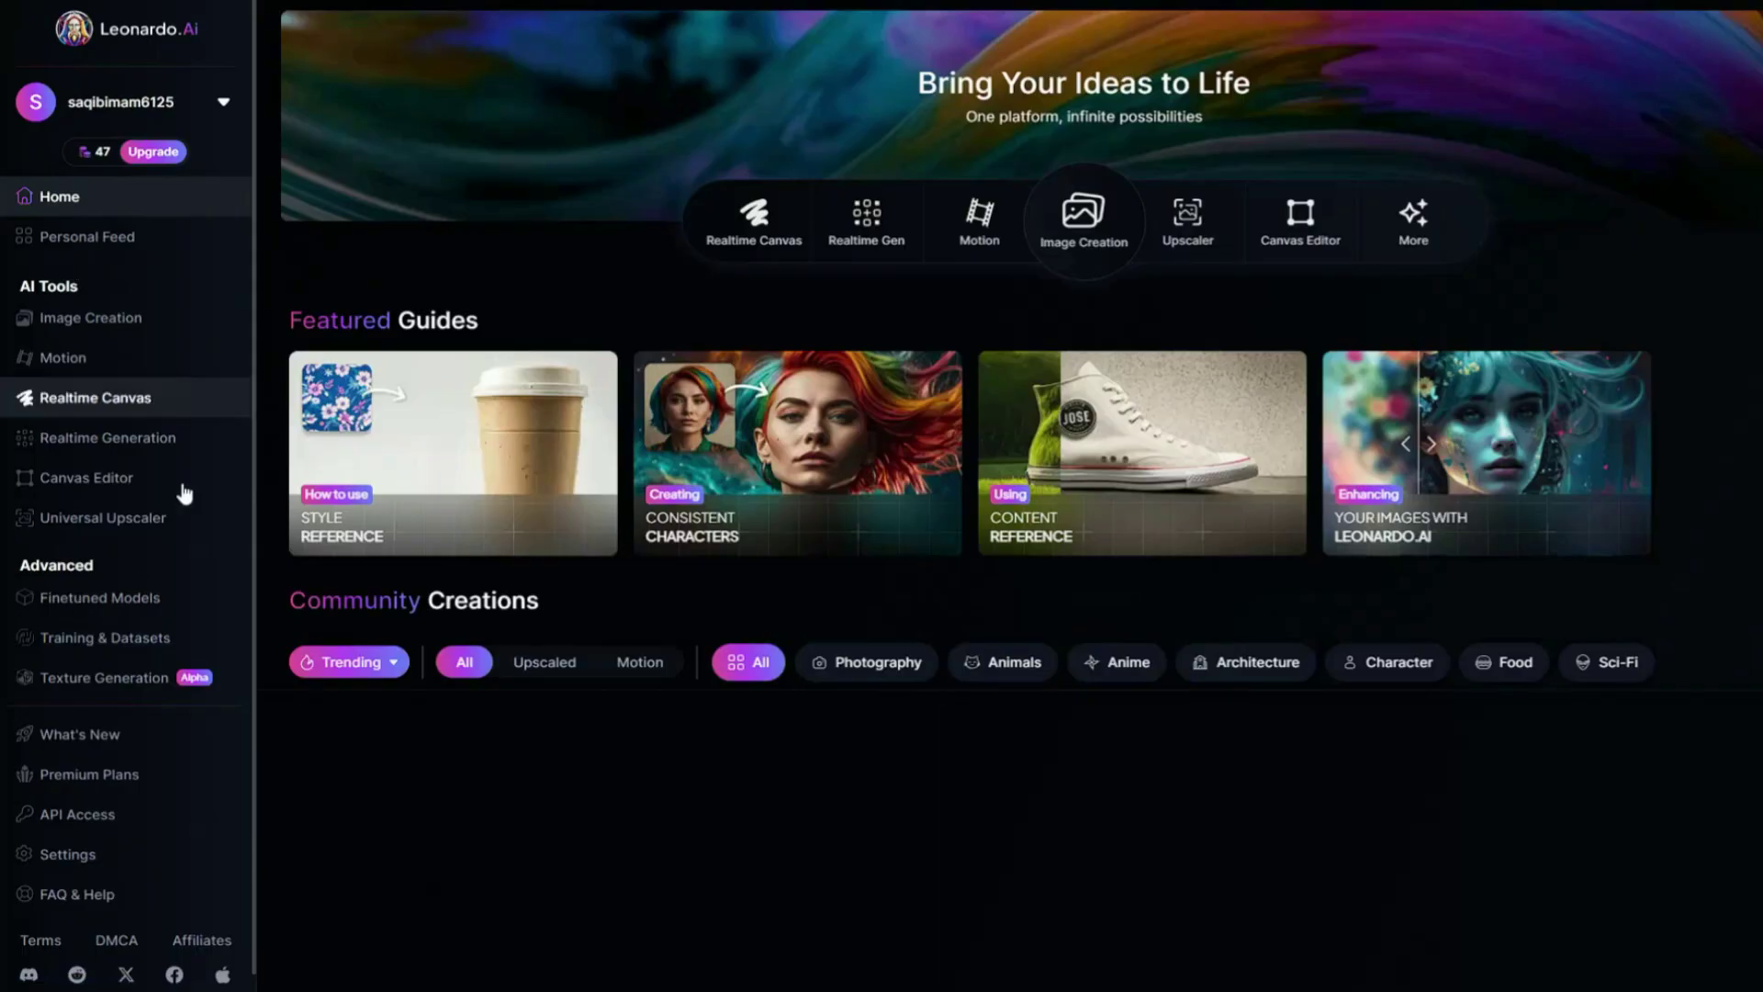
Return to the home page, open Finetuned Models and look through the whole list of platform models
{"action": "scroll", "coordinate": [63, 260], "scroll_direction": "down", "scroll_amount": 1}
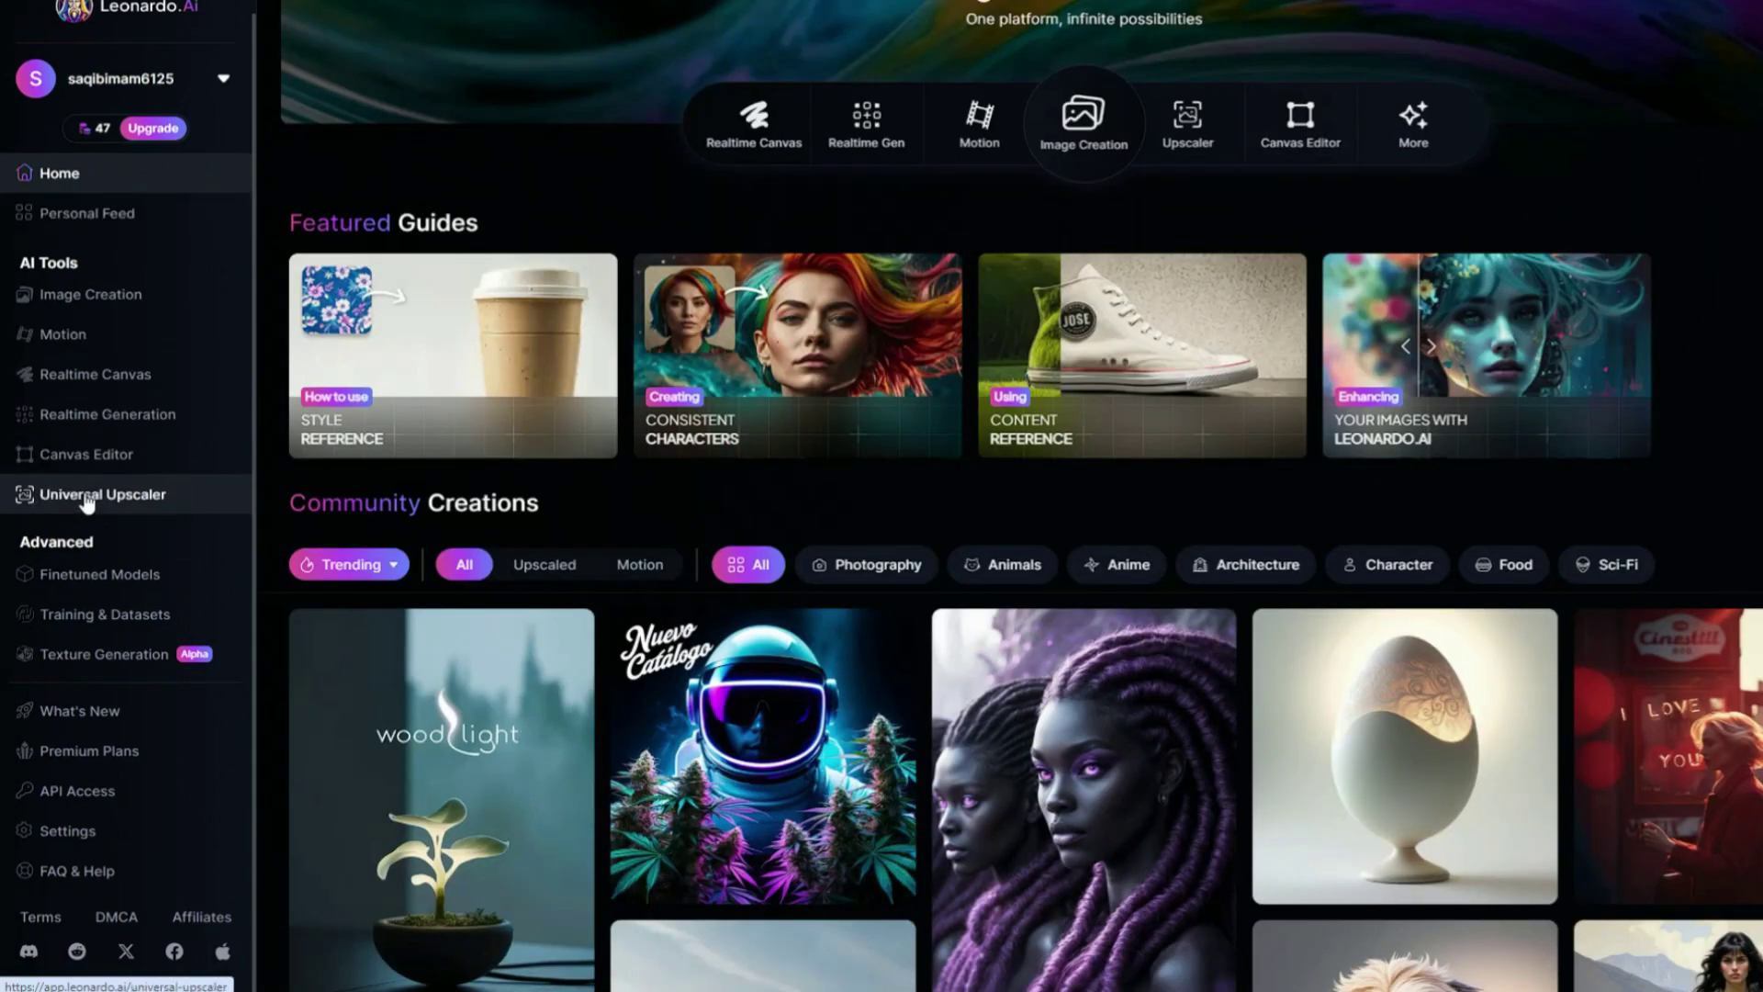
{"action": "left_click", "coordinate": [131, 577]}
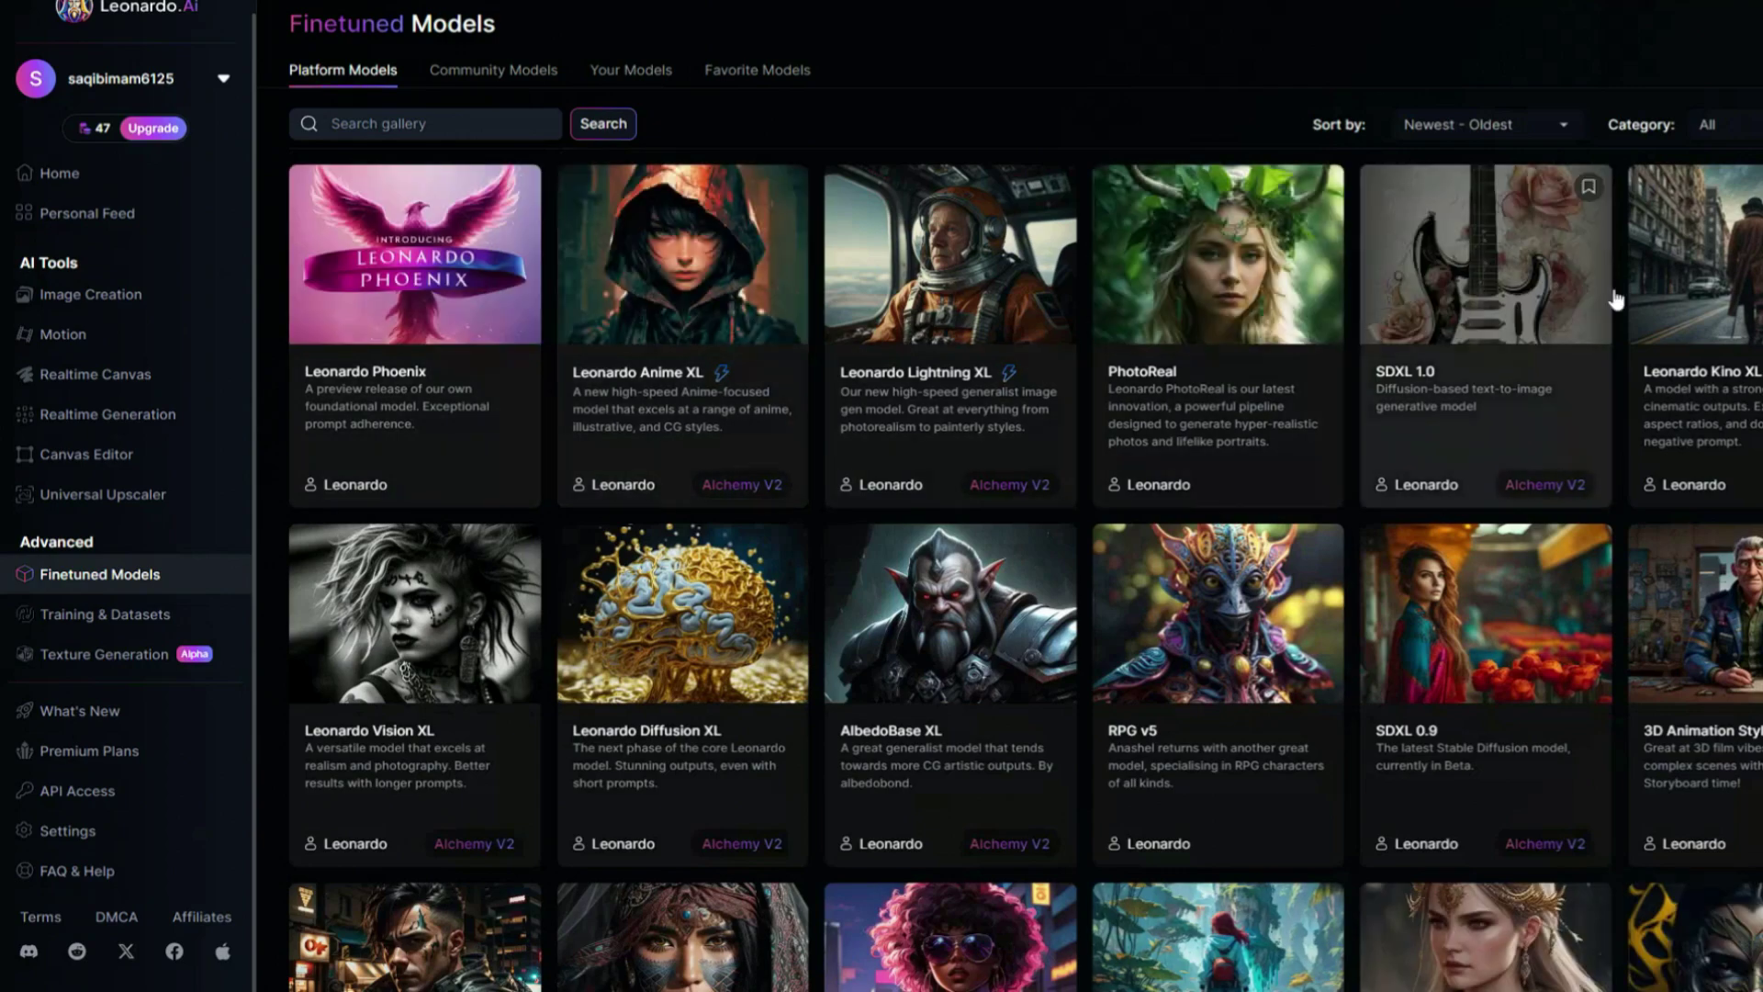
{"action": "scroll", "coordinate": [1618, 499], "scroll_direction": "down", "scroll_amount": 15}
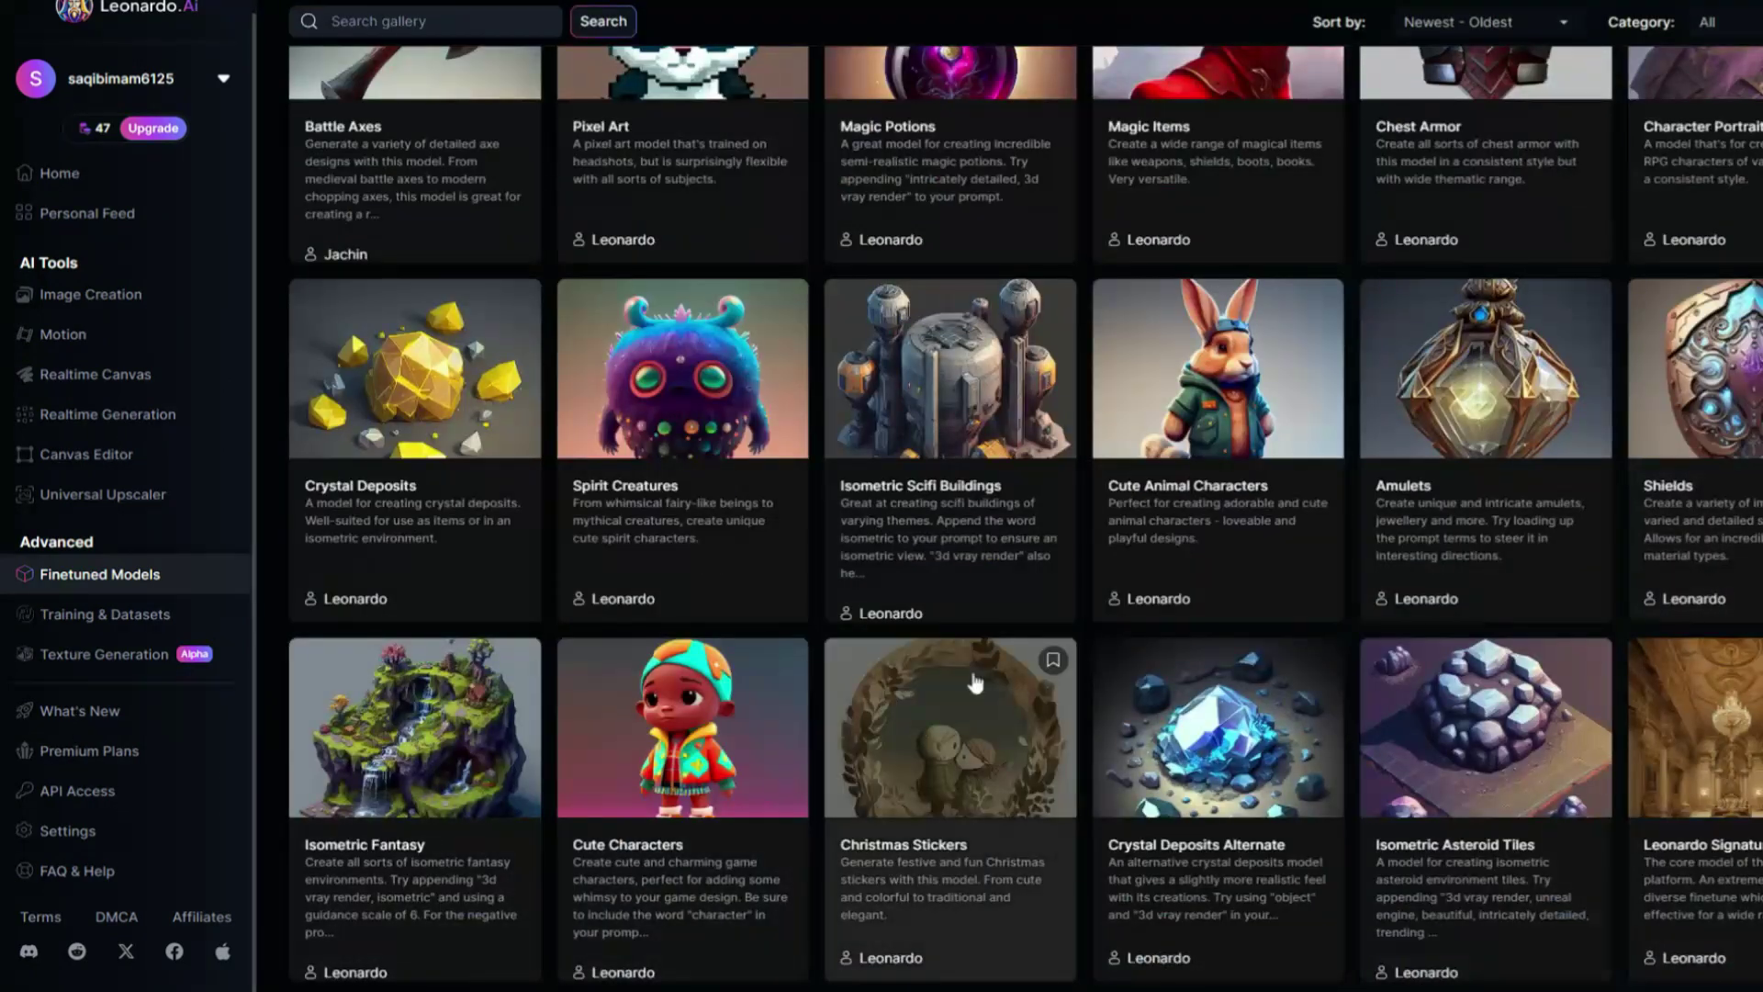
{"action": "scroll", "coordinate": [1625, 708], "scroll_direction": "up", "scroll_amount": 15}
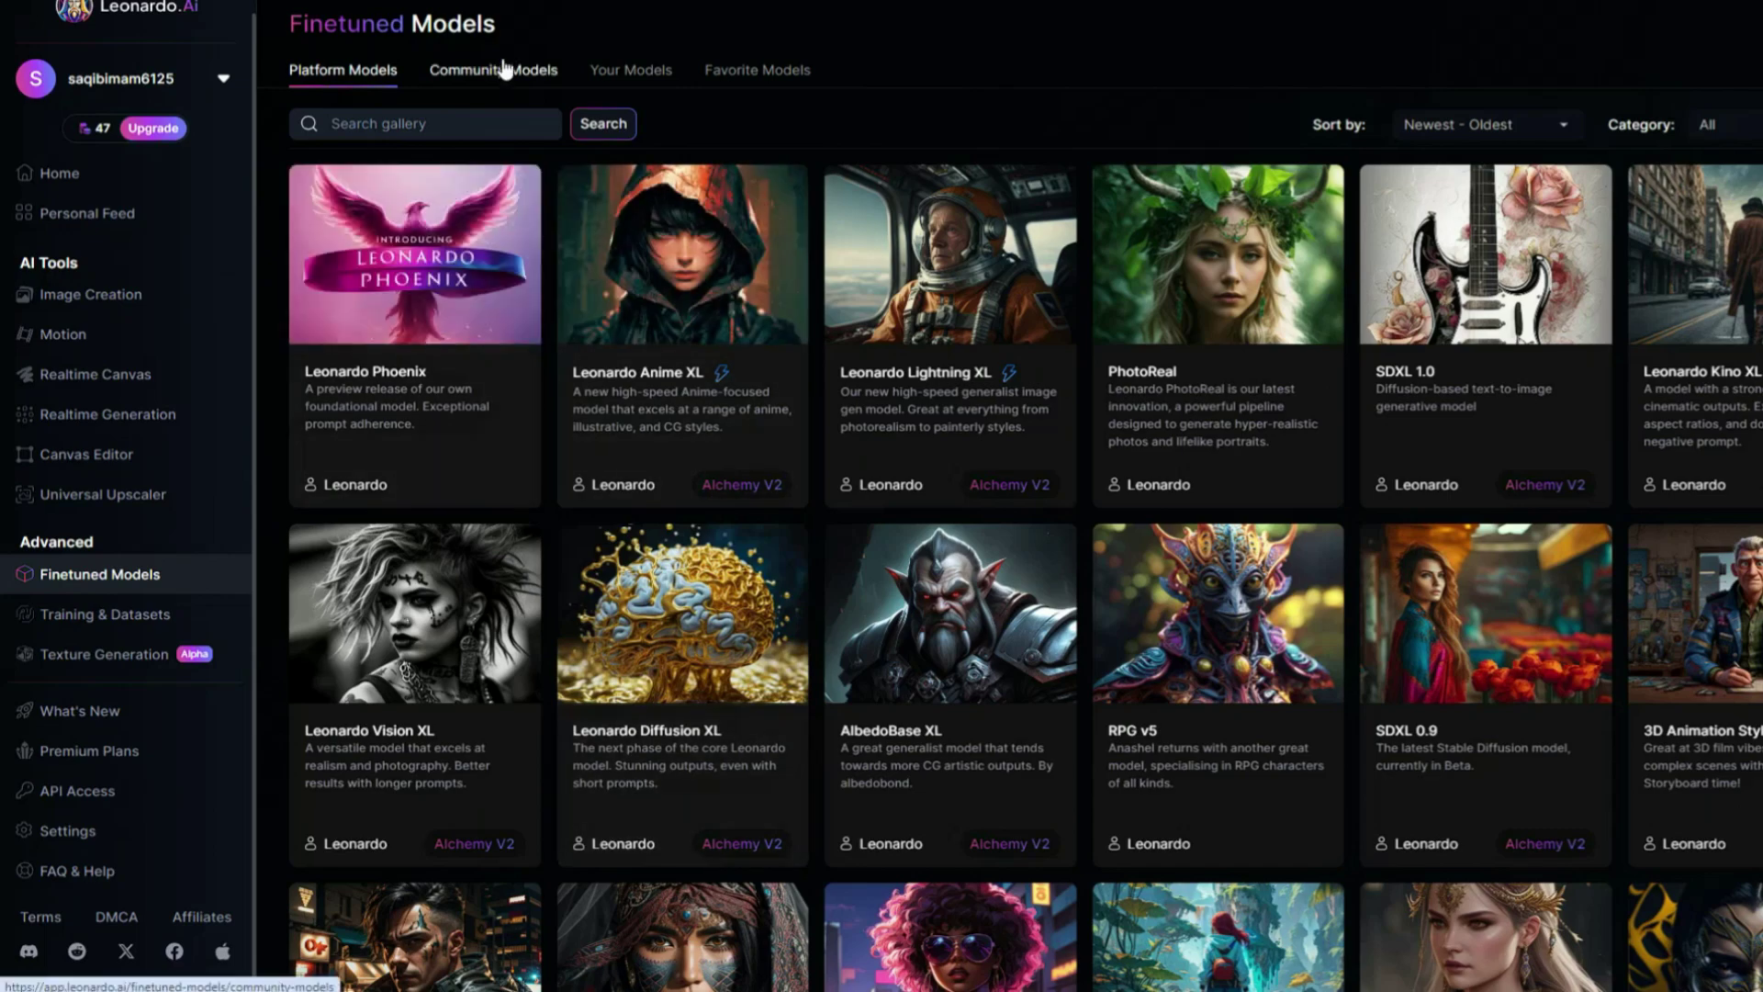
Look through the Community Models and examine the details of the Ice Sculptures model
{"action": "left_click", "coordinate": [503, 66]}
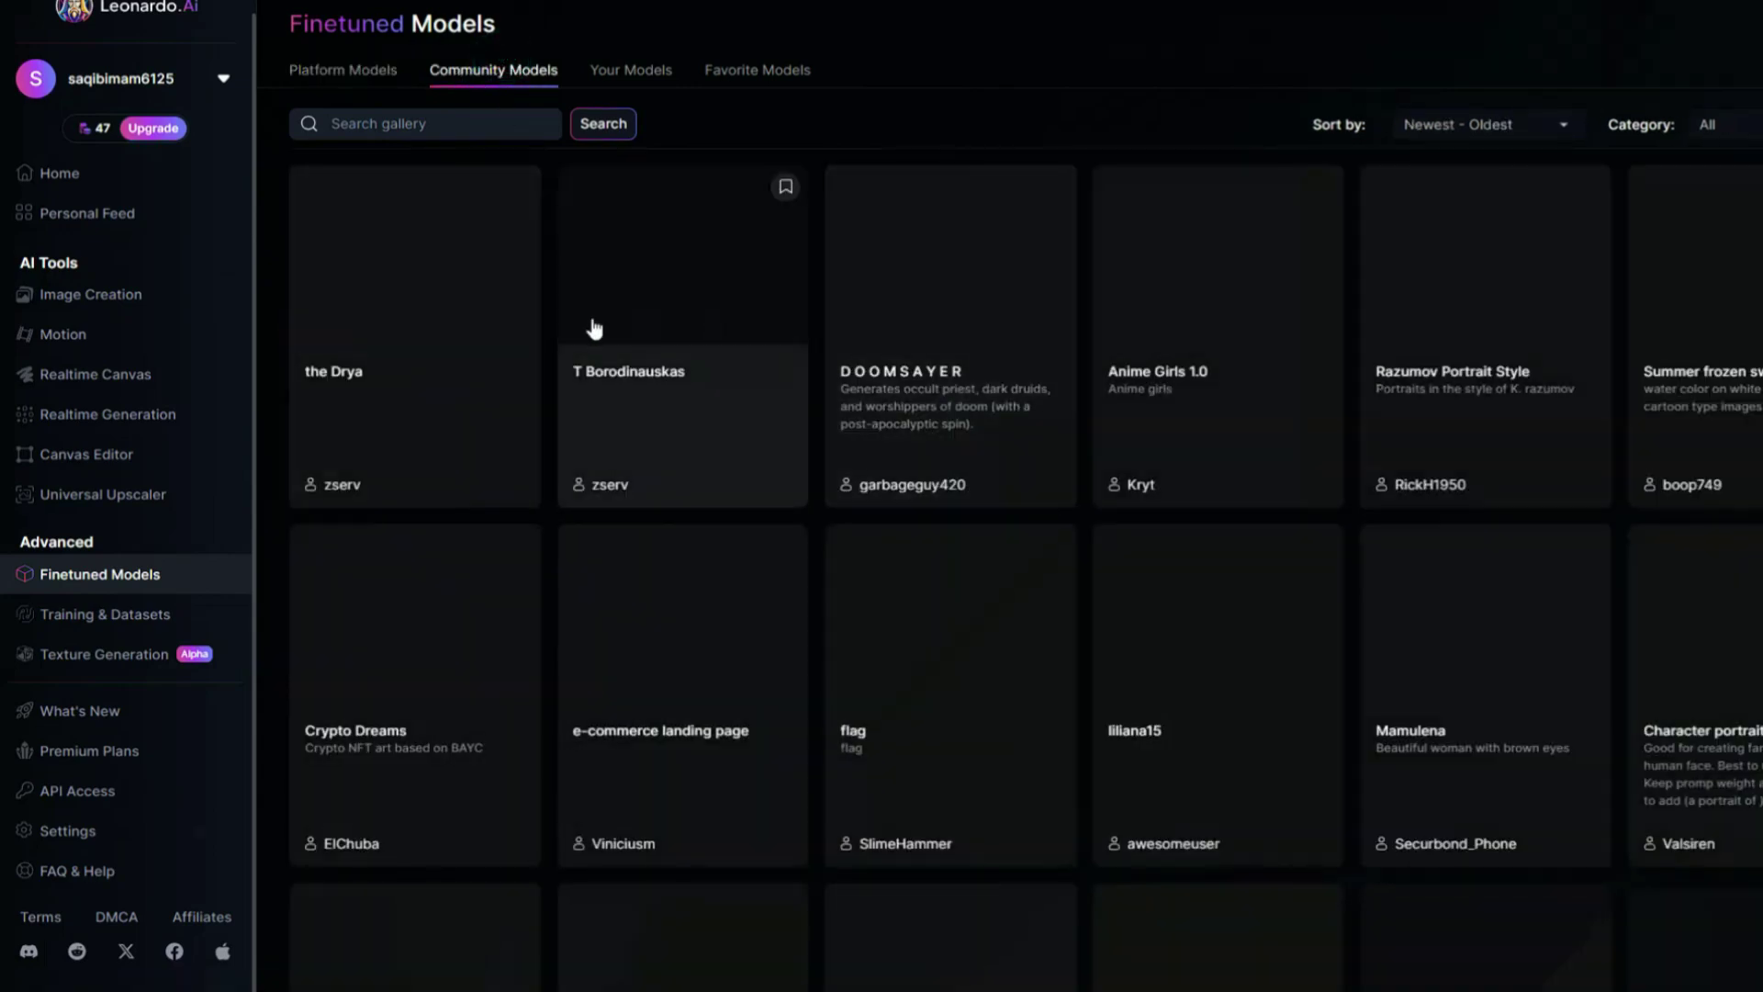
{"action": "scroll", "coordinate": [1464, 411], "scroll_direction": "down", "scroll_amount": 2}
{"action": "scroll", "coordinate": [1464, 410], "scroll_direction": "down", "scroll_amount": 15}
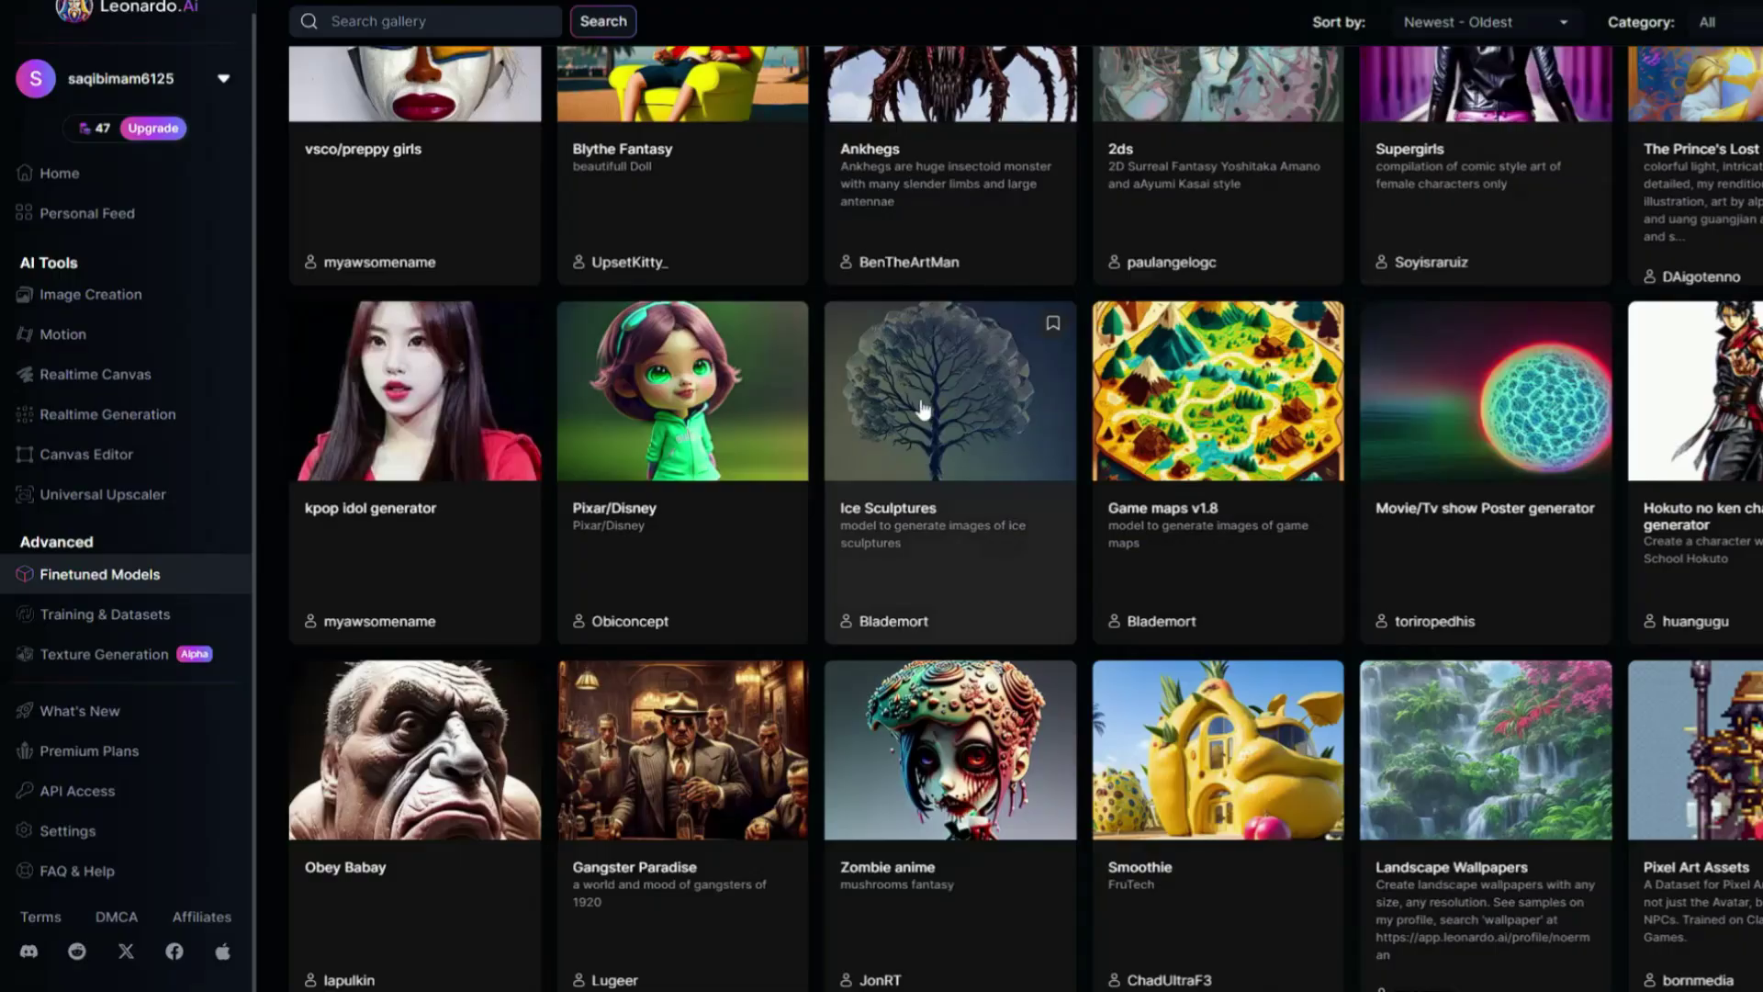
{"action": "left_click", "coordinate": [922, 410]}
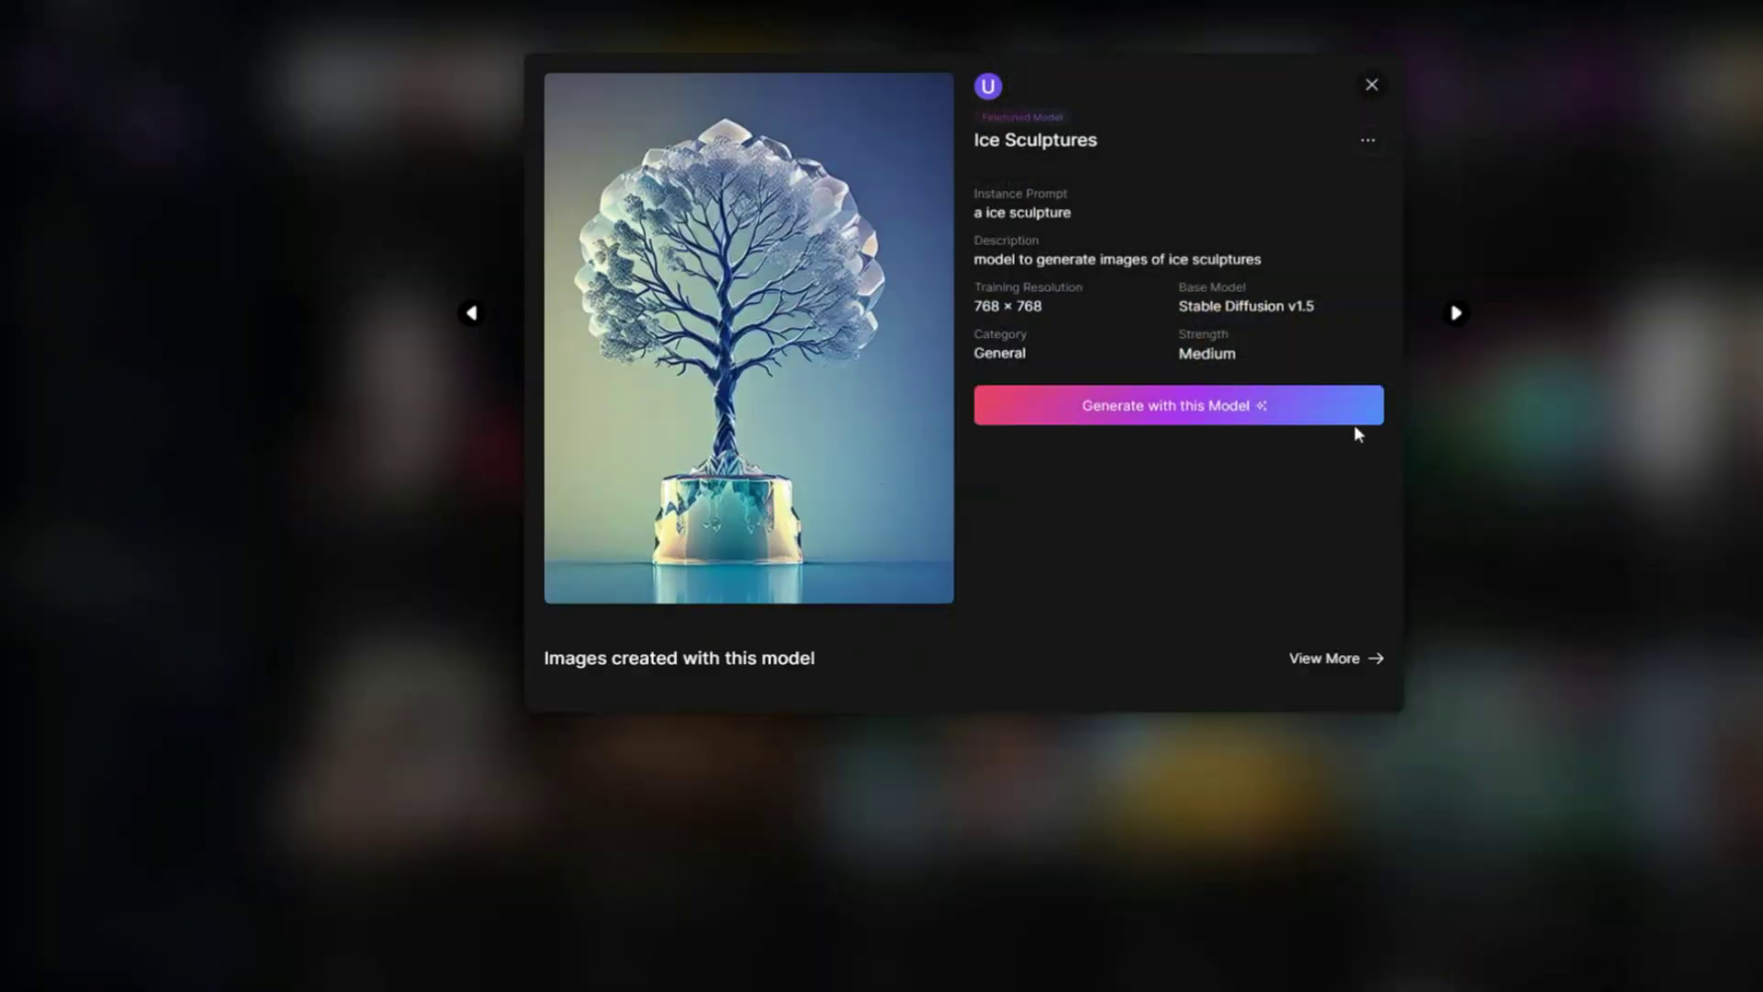
{"action": "left_click", "coordinate": [1372, 85]}
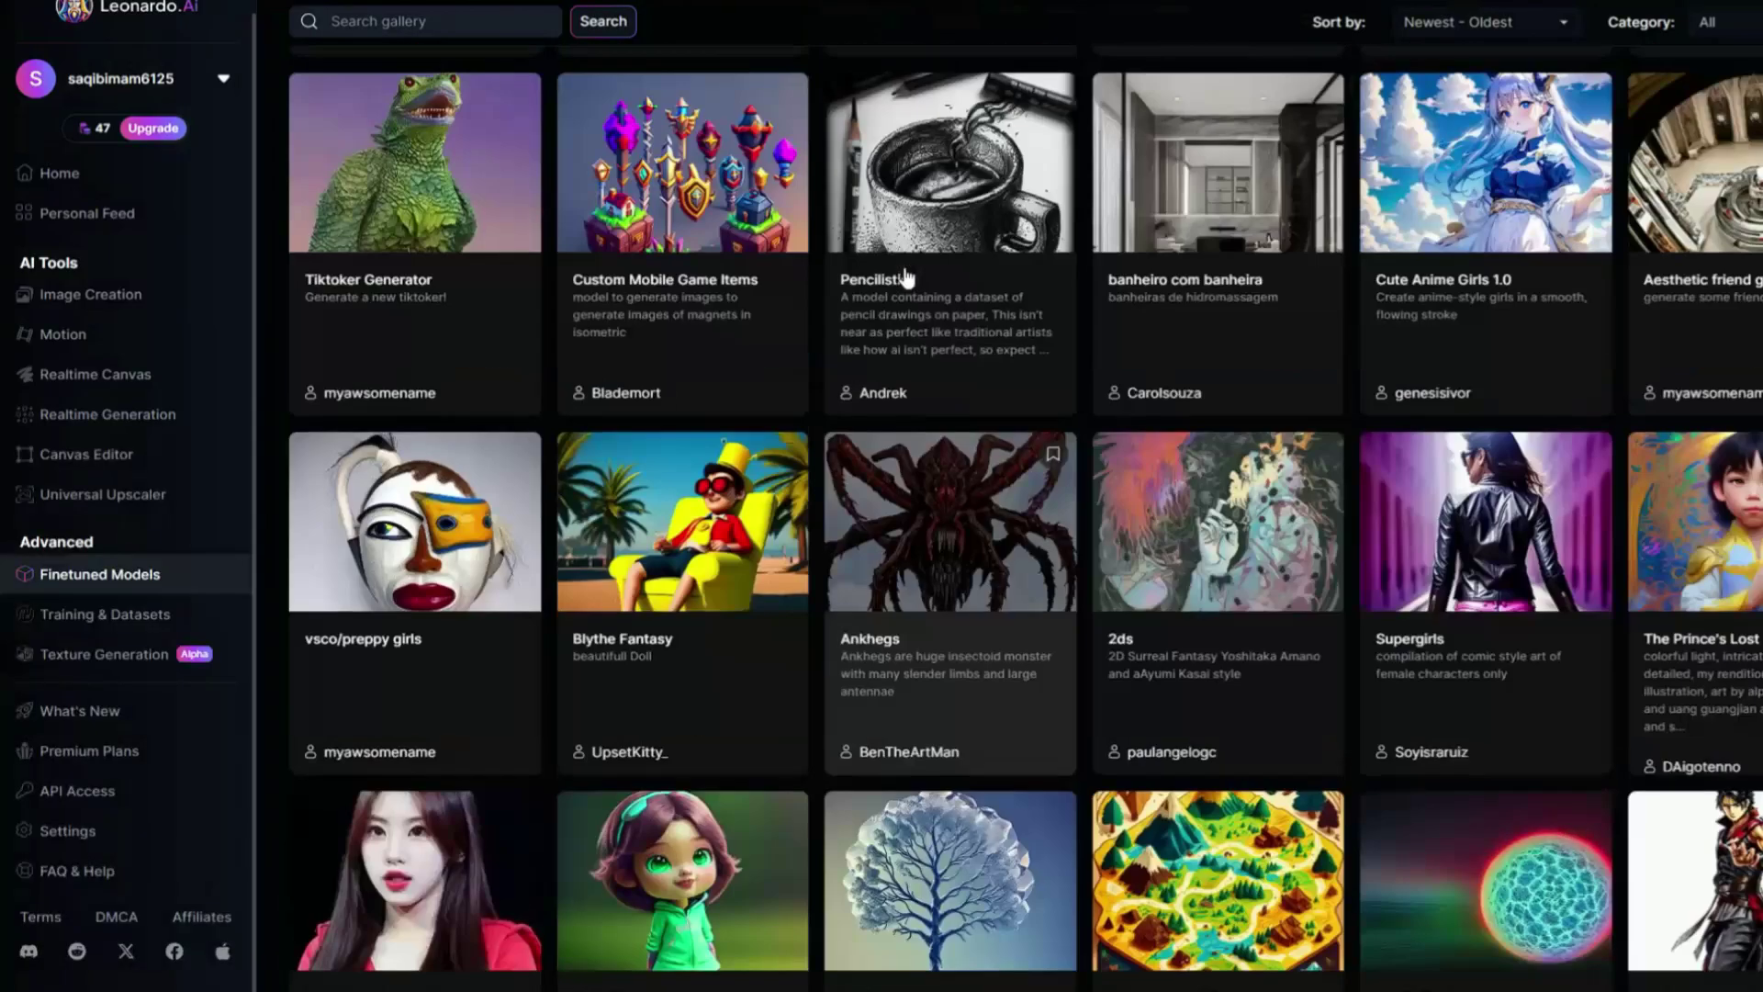
Check the Your Models and Favorite Models collections of the finetuned models
{"action": "scroll", "coordinate": [906, 284], "scroll_direction": "up", "scroll_amount": 15}
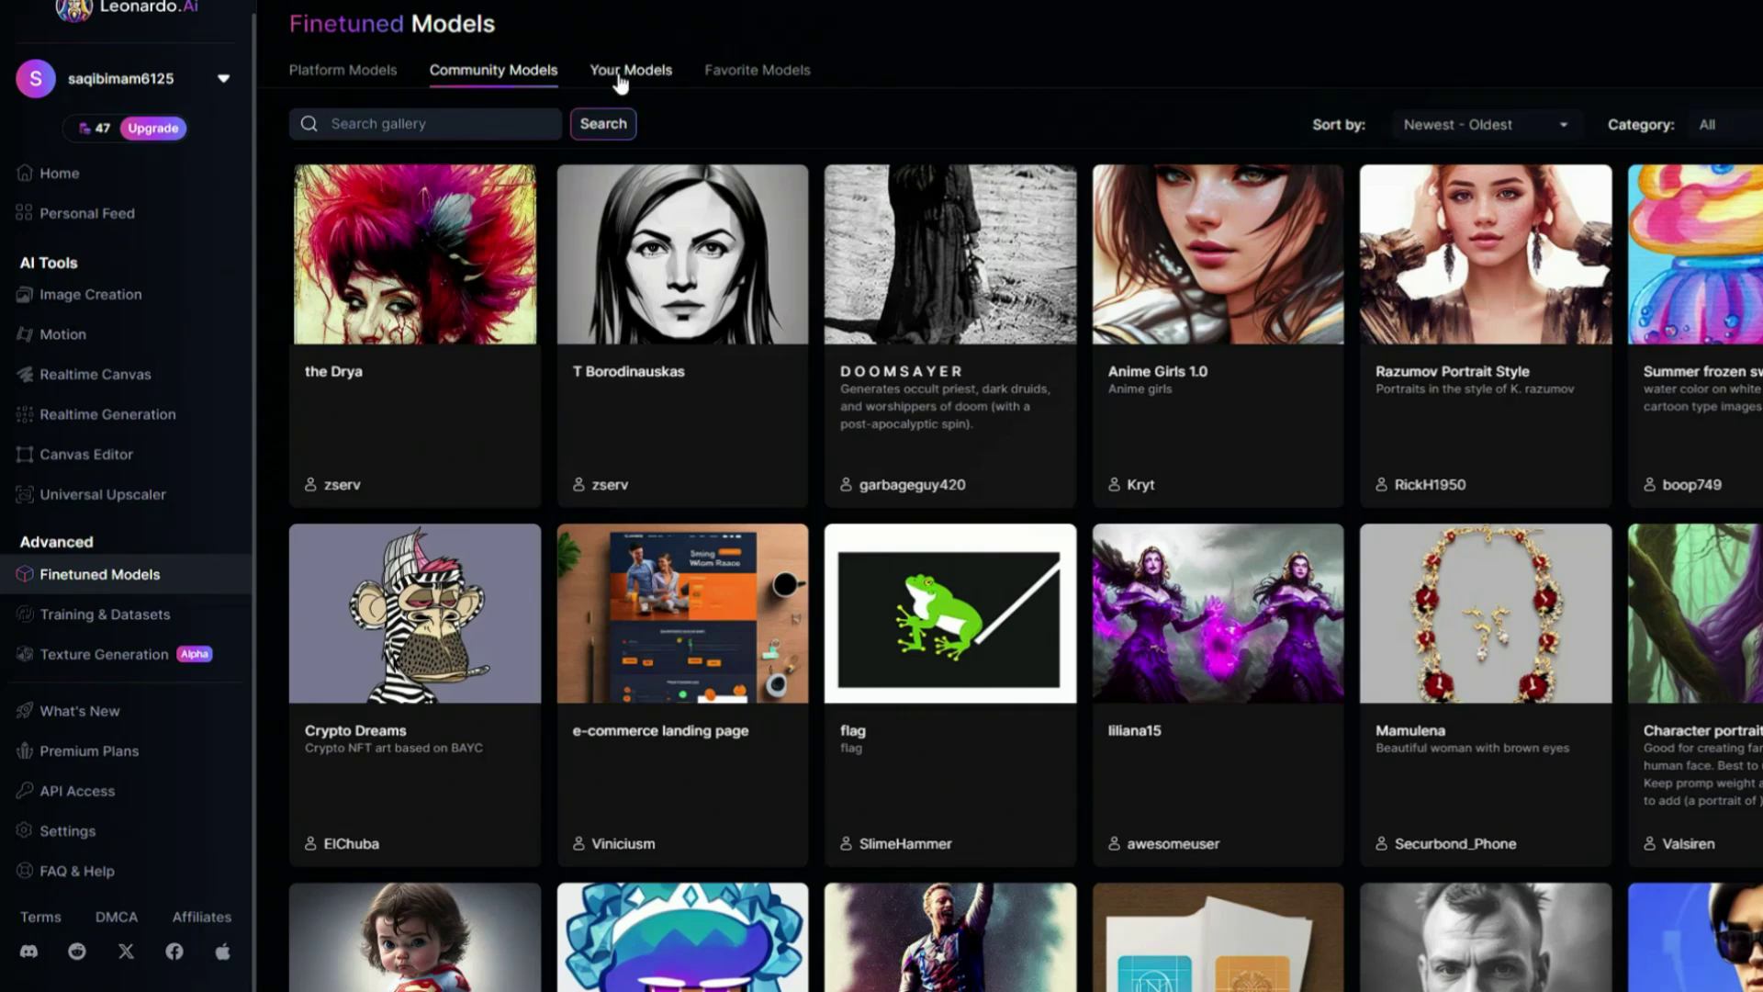
{"action": "left_click", "coordinate": [623, 73]}
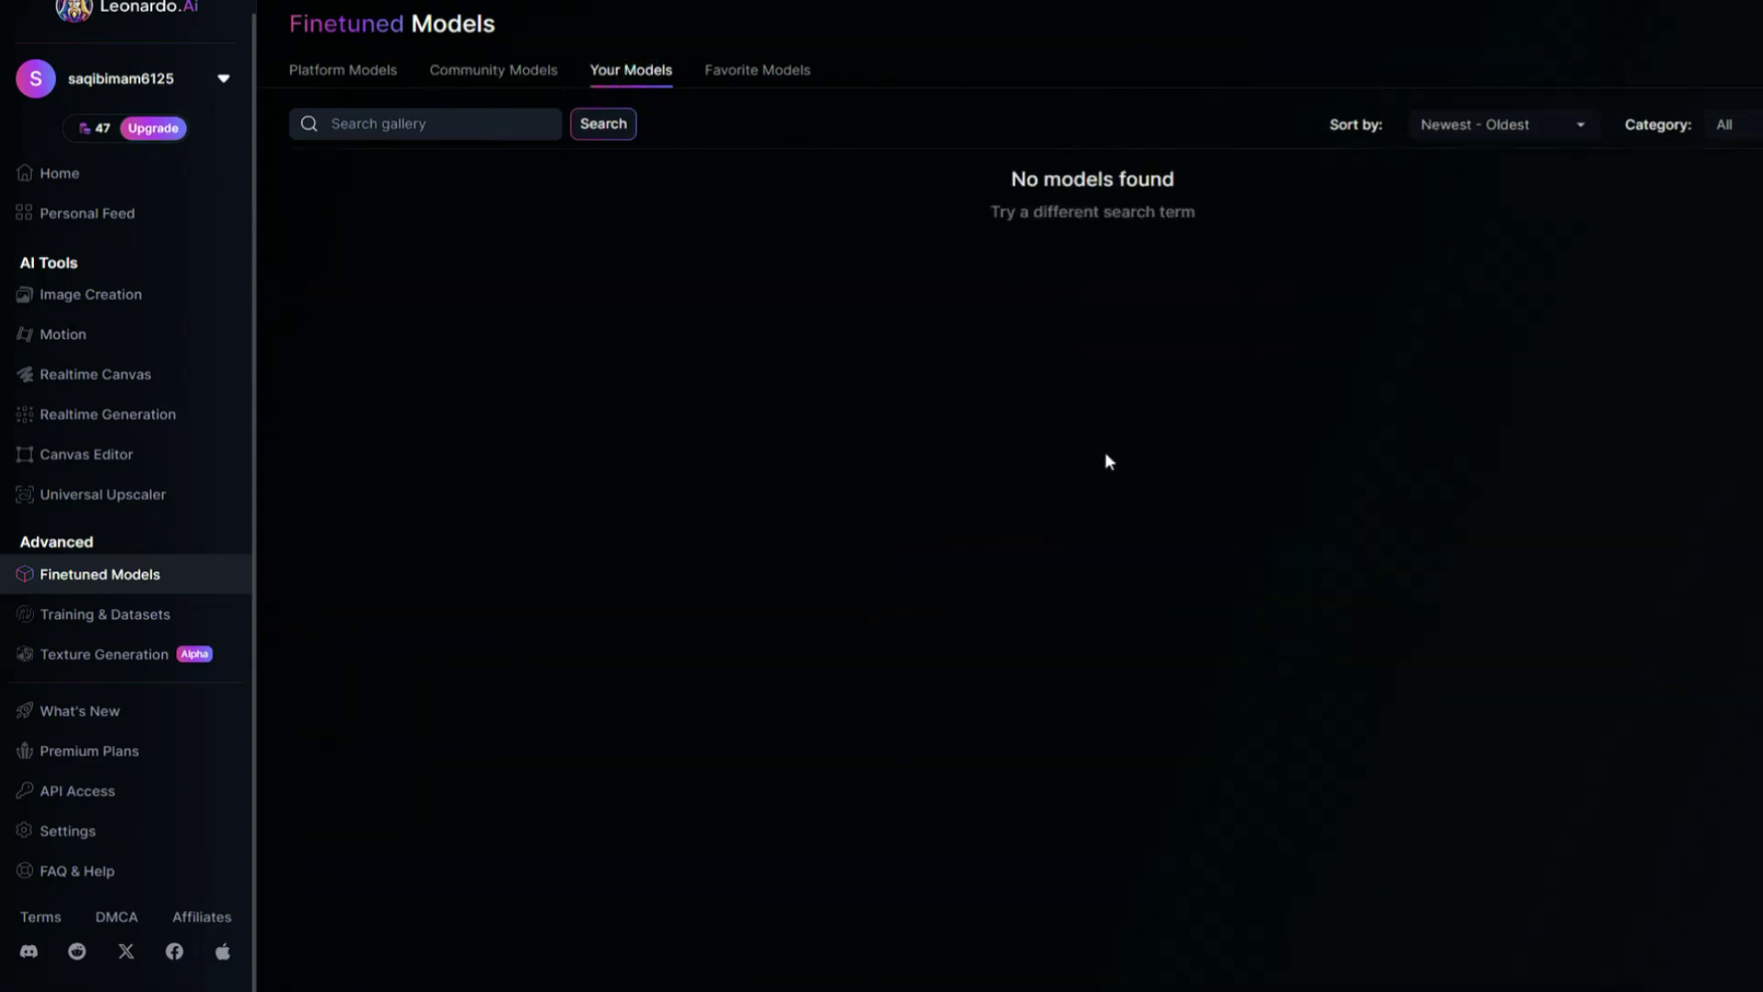
{"action": "left_click", "coordinate": [771, 70]}
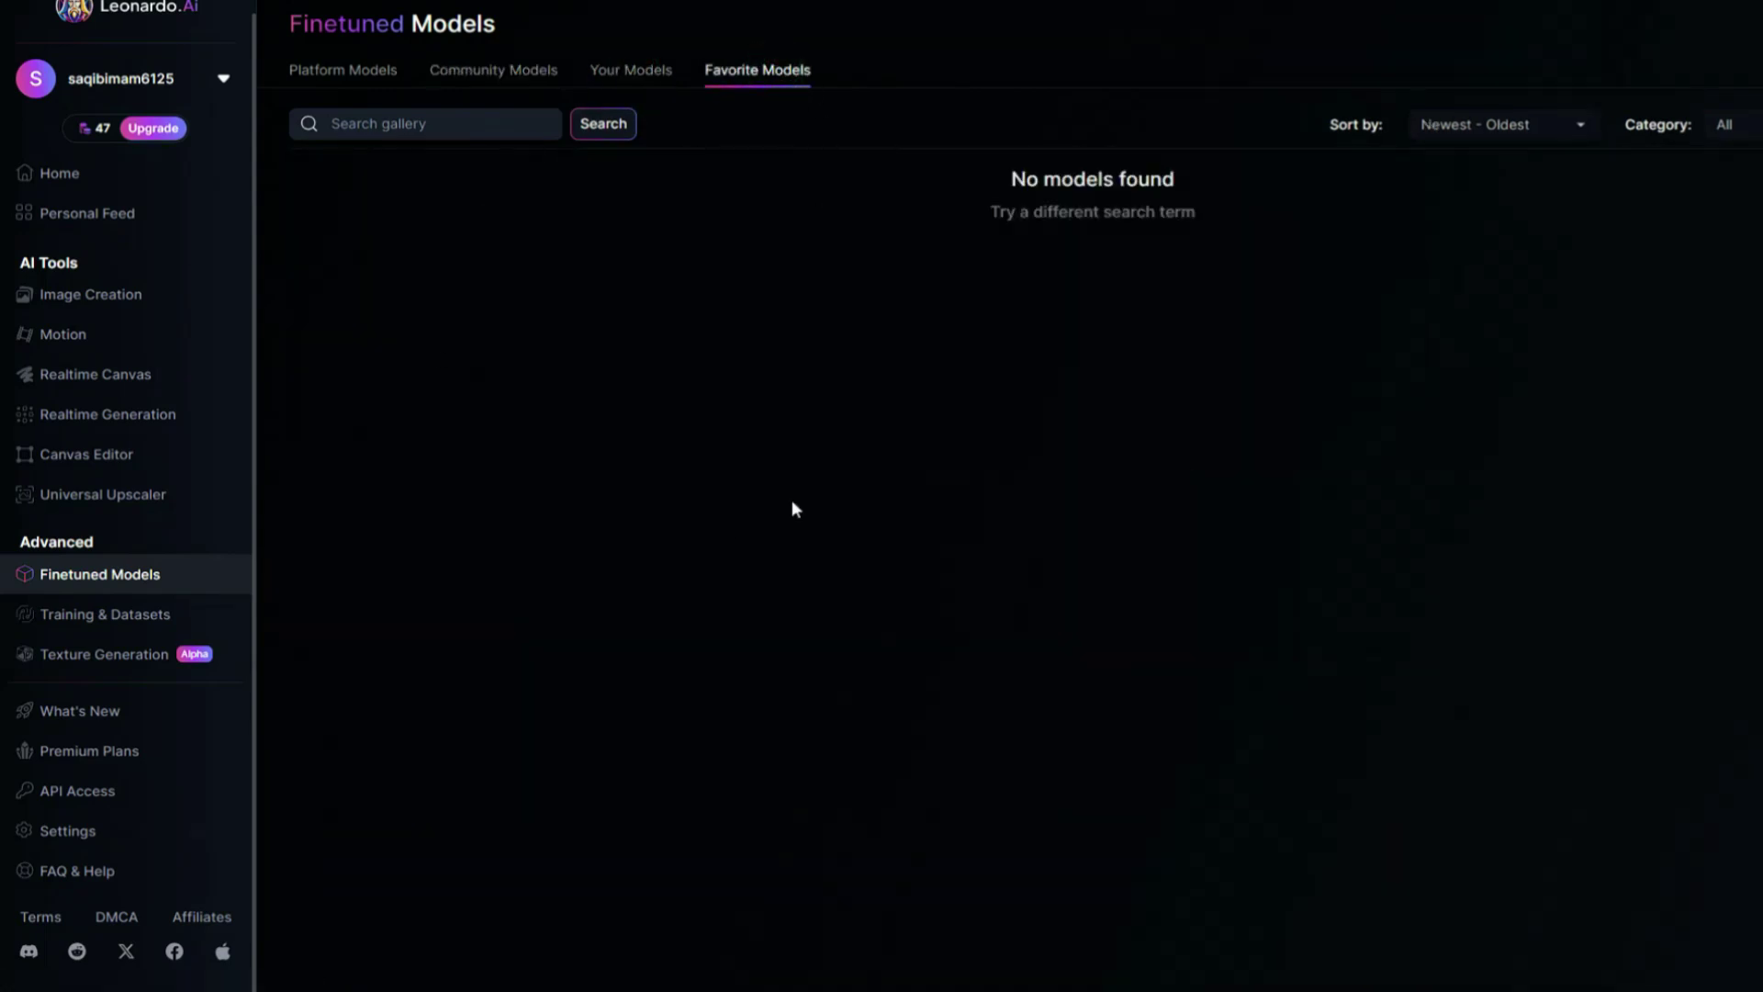
Add the community model "the Drya" to the favorites, view Favorite Models and return to the Platform Models
{"action": "left_click", "coordinate": [512, 74]}
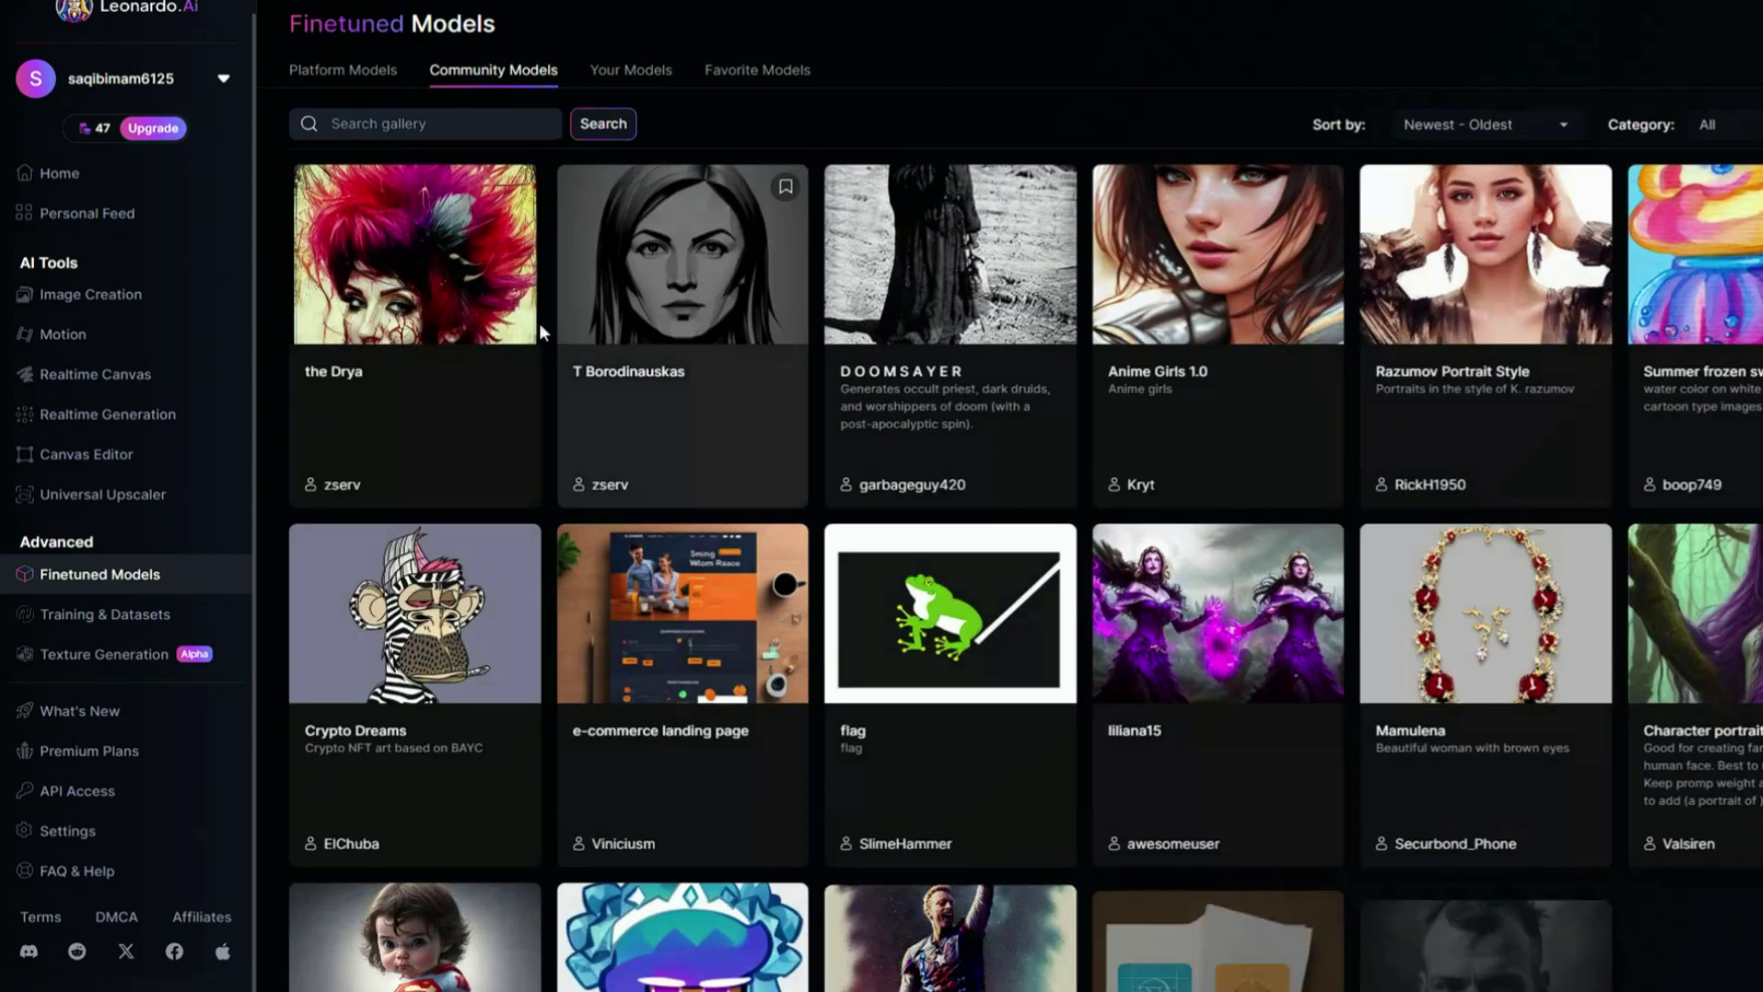
{"action": "left_click", "coordinate": [515, 186]}
{"action": "left_click", "coordinate": [735, 70]}
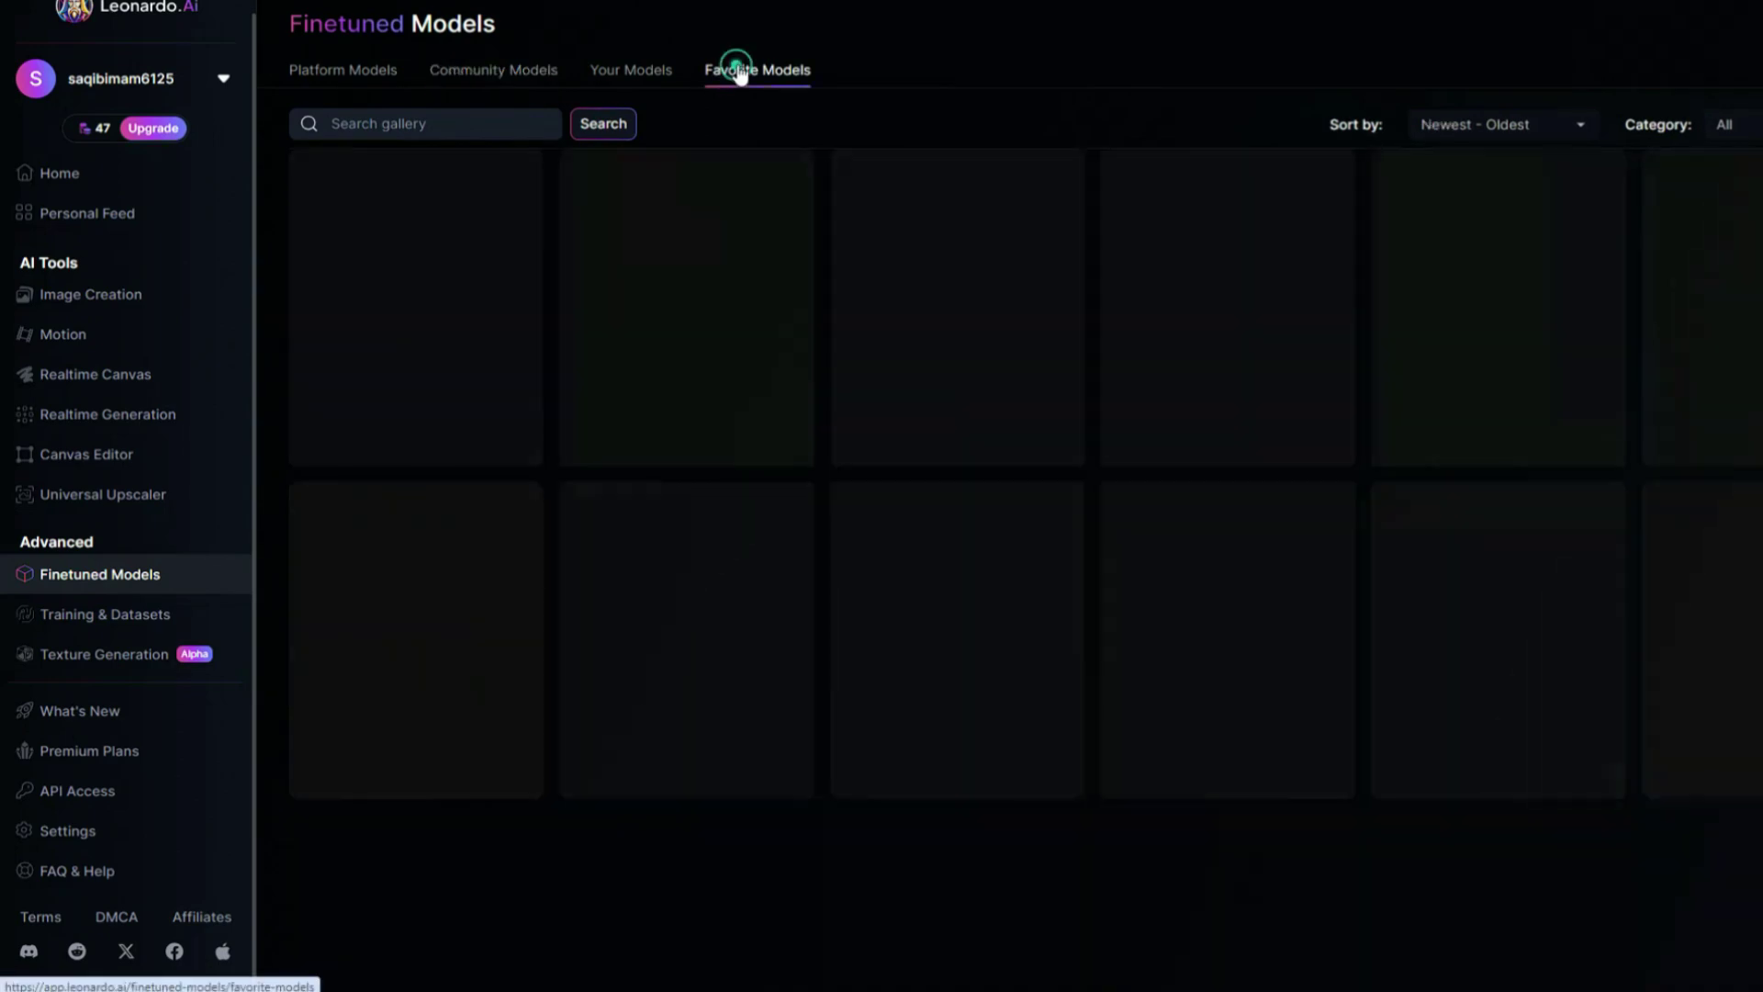
{"action": "left_click", "coordinate": [97, 574]}
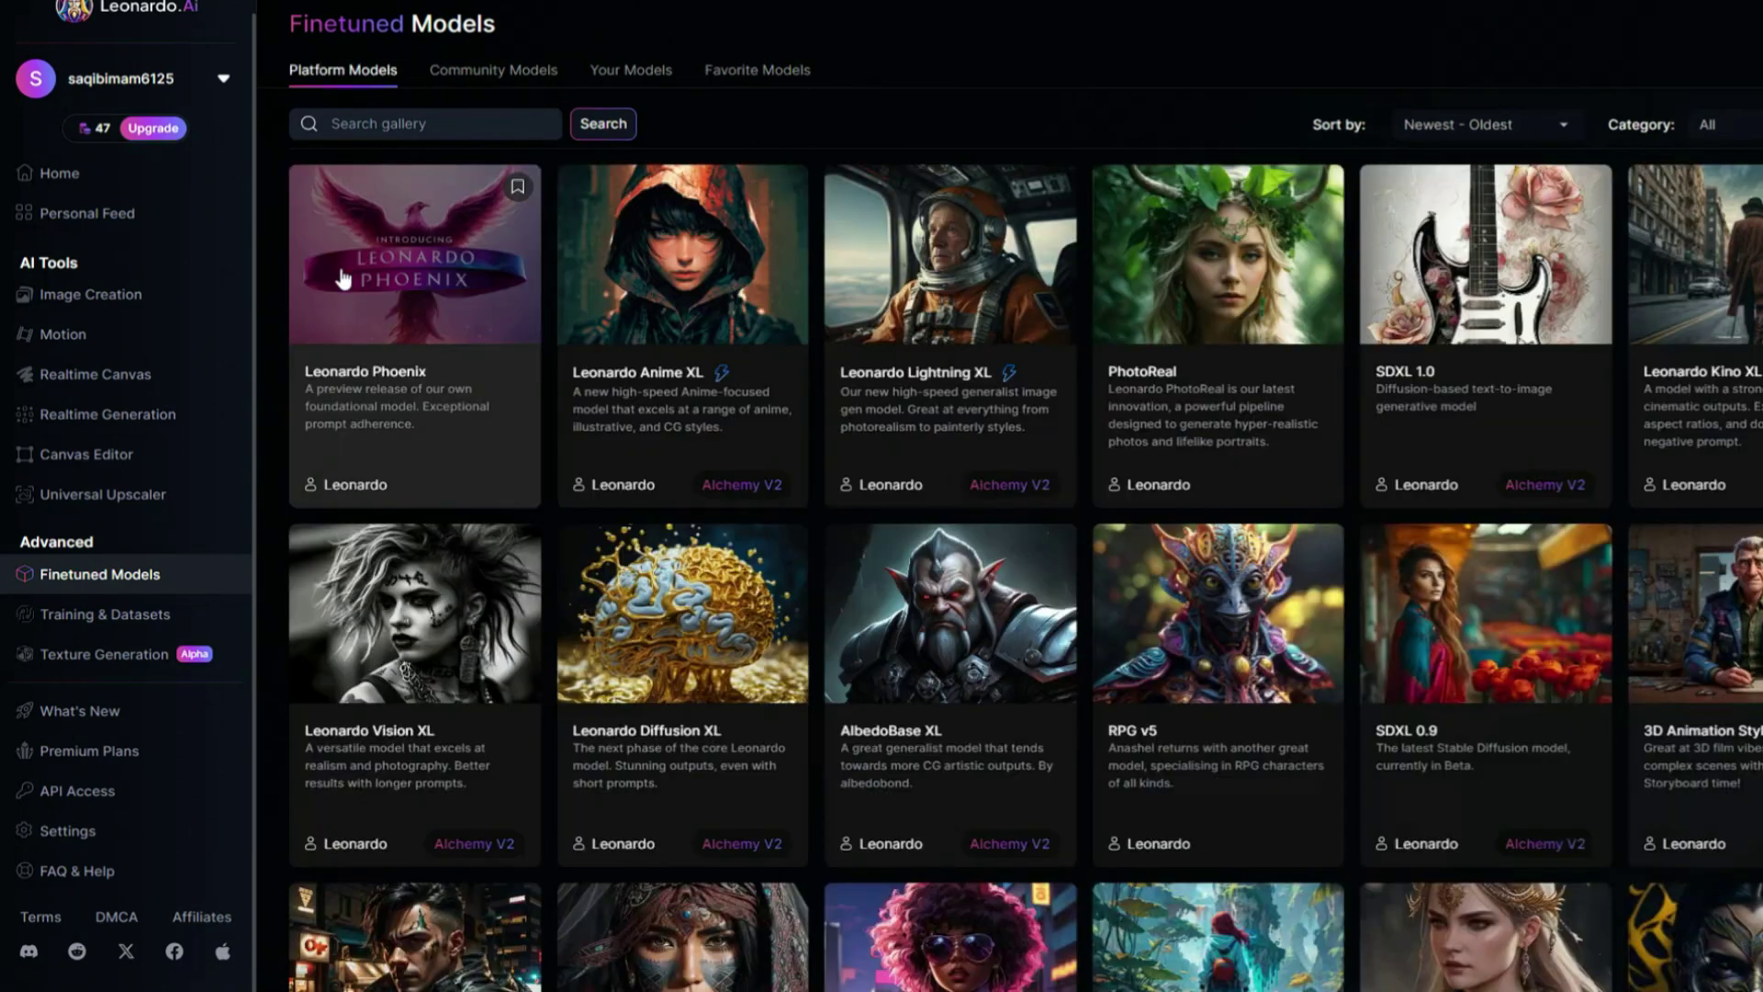
View the Training & Datasets page with its own-model training benefits, and the 3D Texture Generation page
{"action": "left_click", "coordinate": [115, 620]}
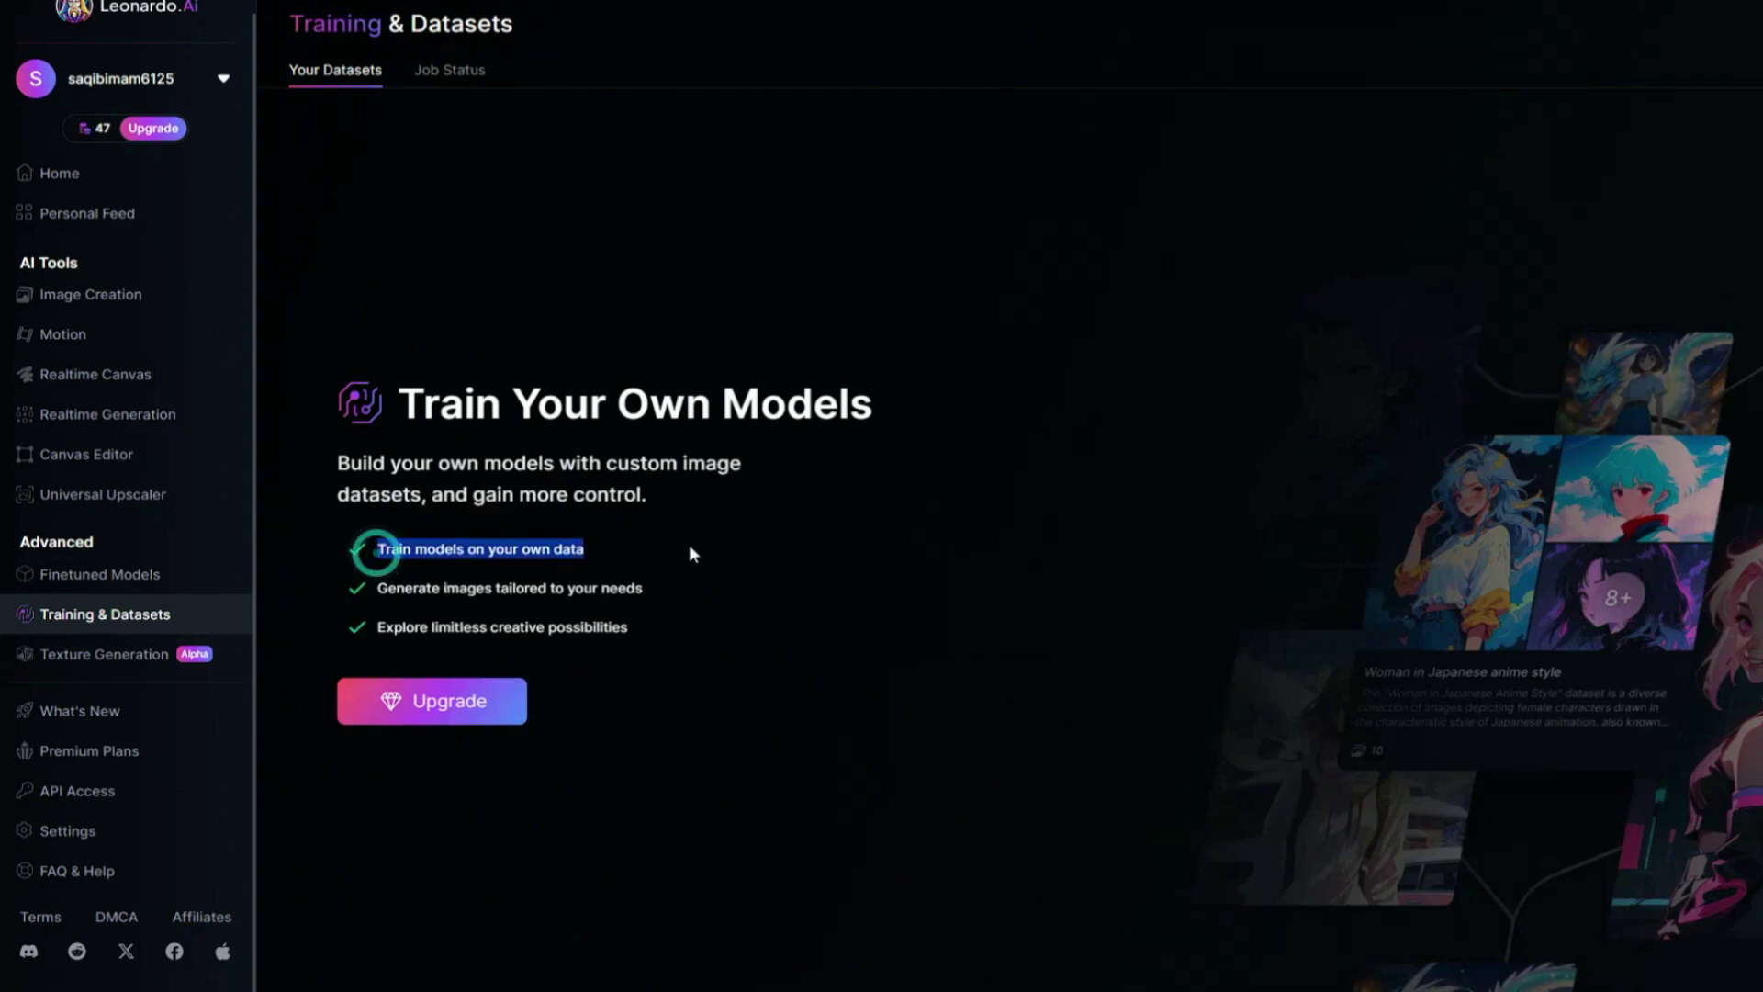
{"action": "left_click", "coordinate": [681, 584]}
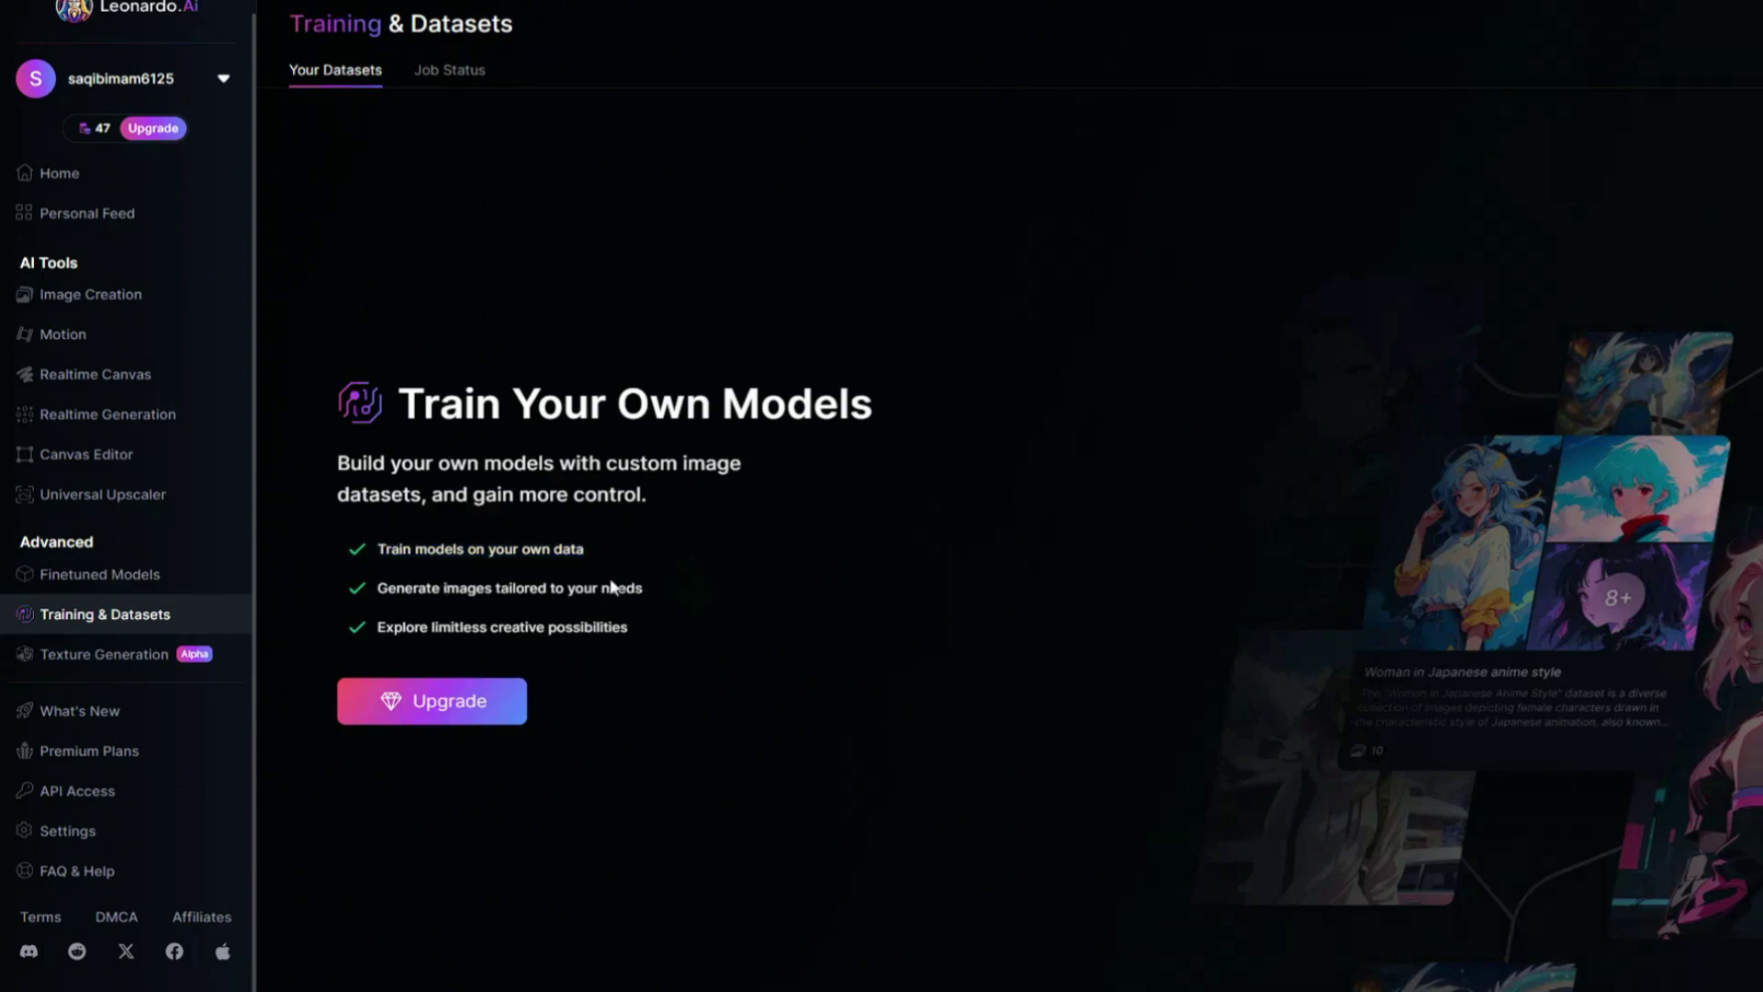
{"action": "left_click", "coordinate": [85, 670]}
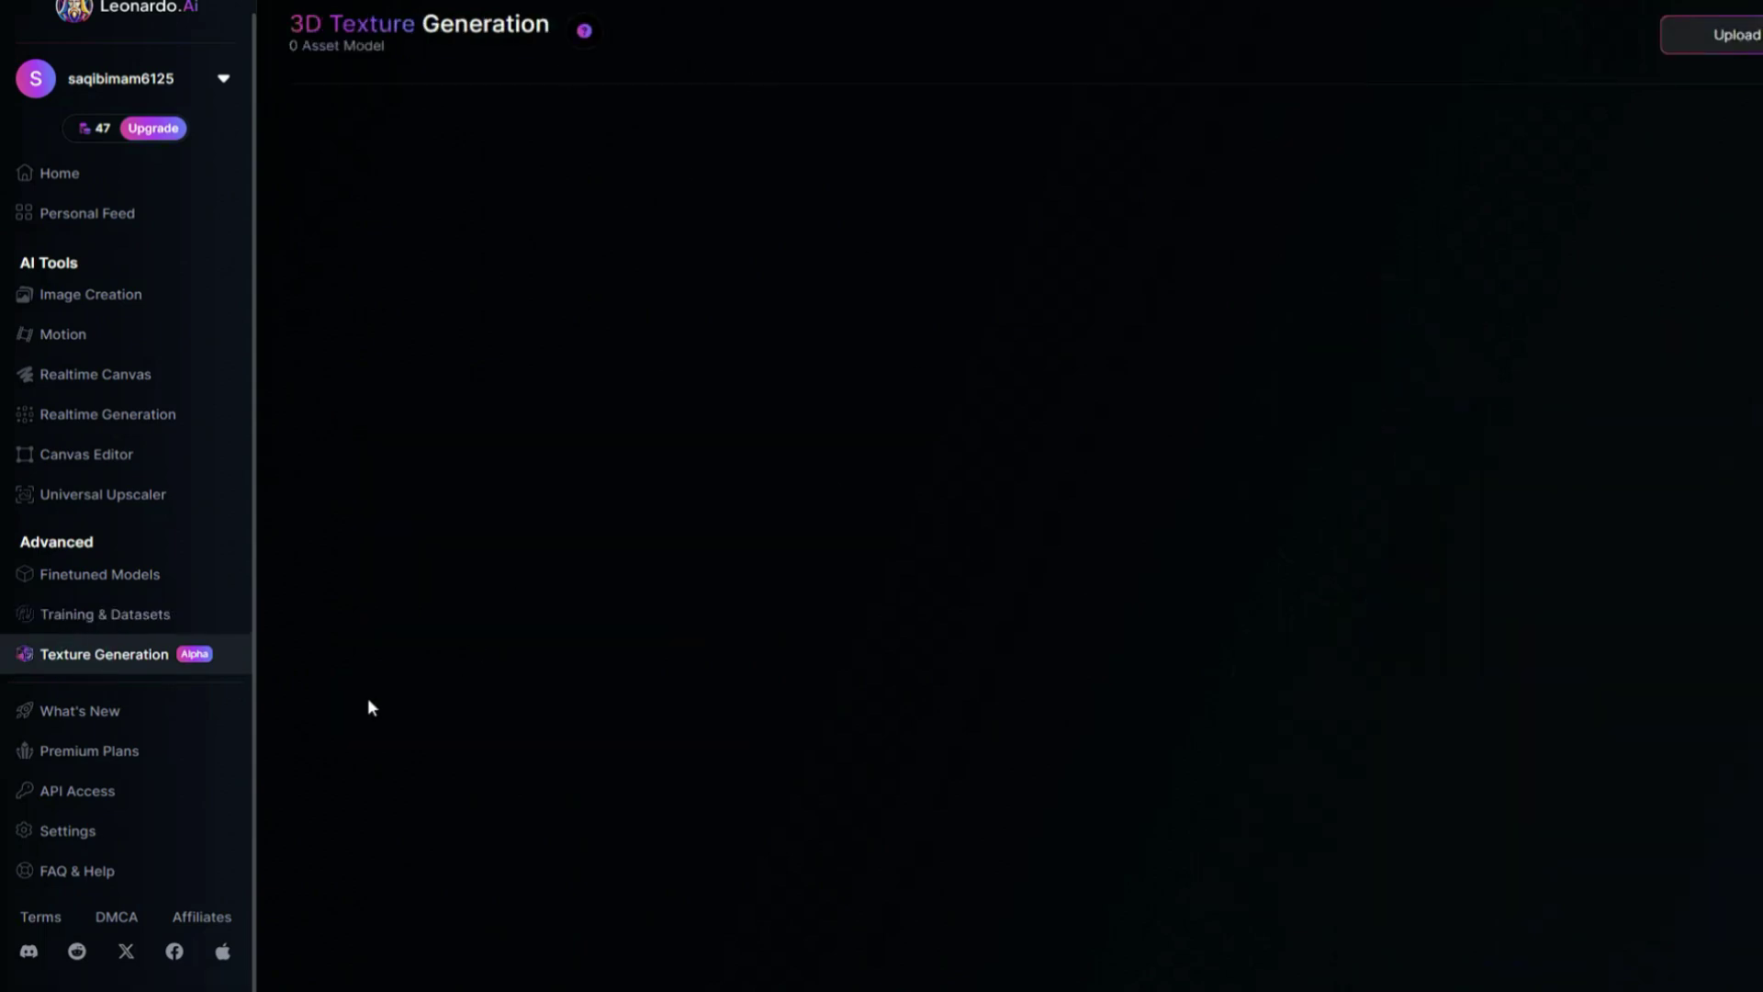
Compare the prices and features of the Free, Apprentice, Artisan Unlimited, Maestro Unlimited and Teams plans, and go back
{"action": "left_click", "coordinate": [165, 758]}
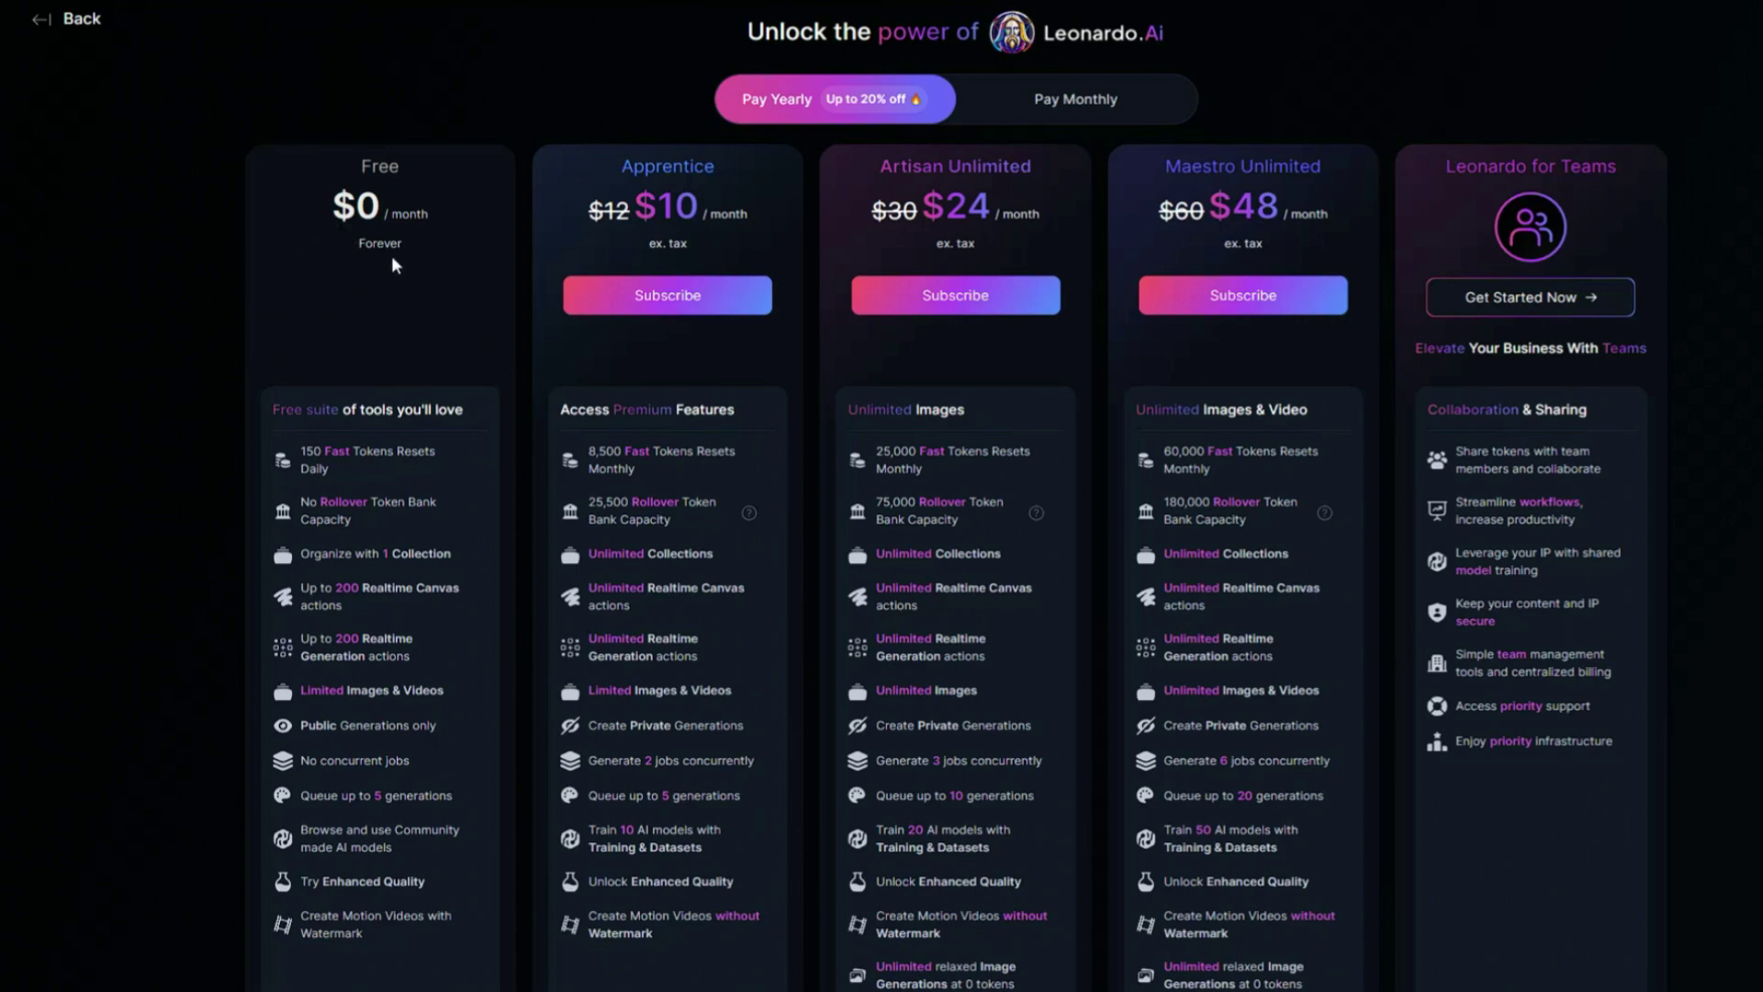
{"action": "left_click", "coordinate": [350, 477]}
{"action": "scroll", "coordinate": [360, 475], "scroll_direction": "down", "scroll_amount": 3}
{"action": "scroll", "coordinate": [507, 635], "scroll_direction": "up", "scroll_amount": 3}
{"action": "scroll", "coordinate": [584, 439], "scroll_direction": "down", "scroll_amount": 5}
{"action": "scroll", "coordinate": [697, 482], "scroll_direction": "up", "scroll_amount": 5}
{"action": "left_click", "coordinate": [48, 18]}
Look through the trending Community Creations on the home page
{"action": "scroll", "coordinate": [680, 624], "scroll_direction": "down", "scroll_amount": 3}
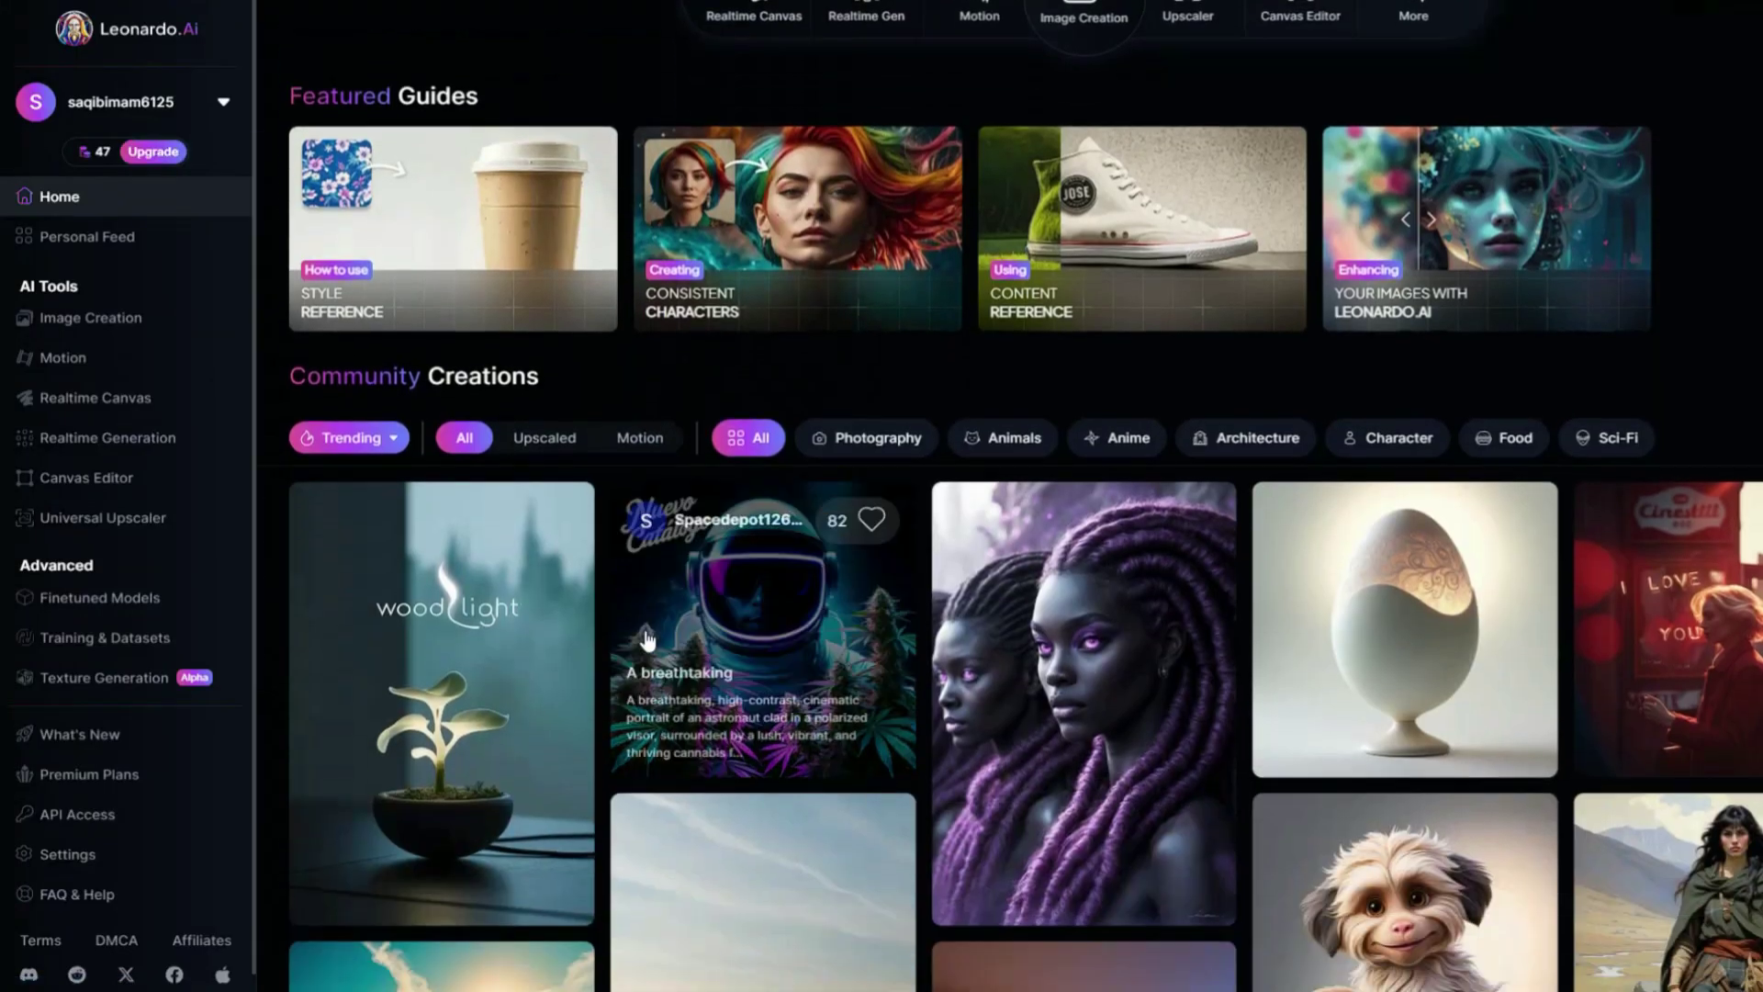
{"action": "scroll", "coordinate": [1377, 643], "scroll_direction": "down", "scroll_amount": 6}
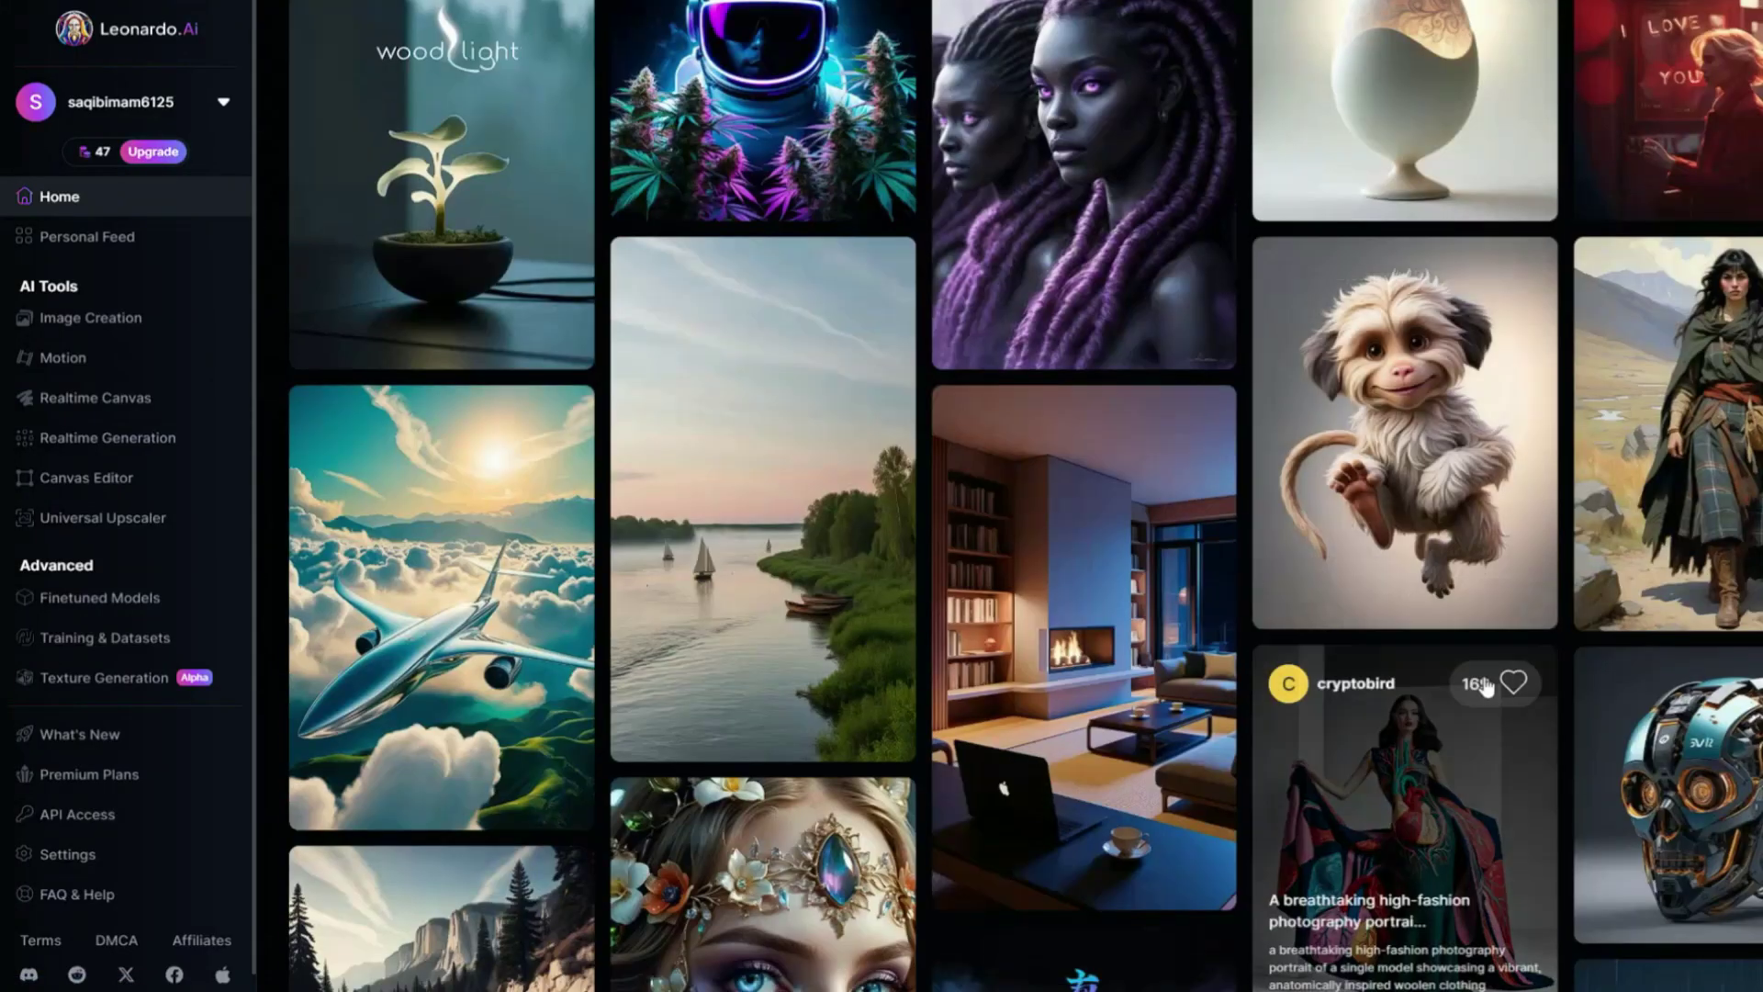
{"action": "scroll", "coordinate": [1515, 698], "scroll_direction": "down", "scroll_amount": 4}
{"action": "scroll", "coordinate": [1469, 703], "scroll_direction": "up", "scroll_amount": 10}
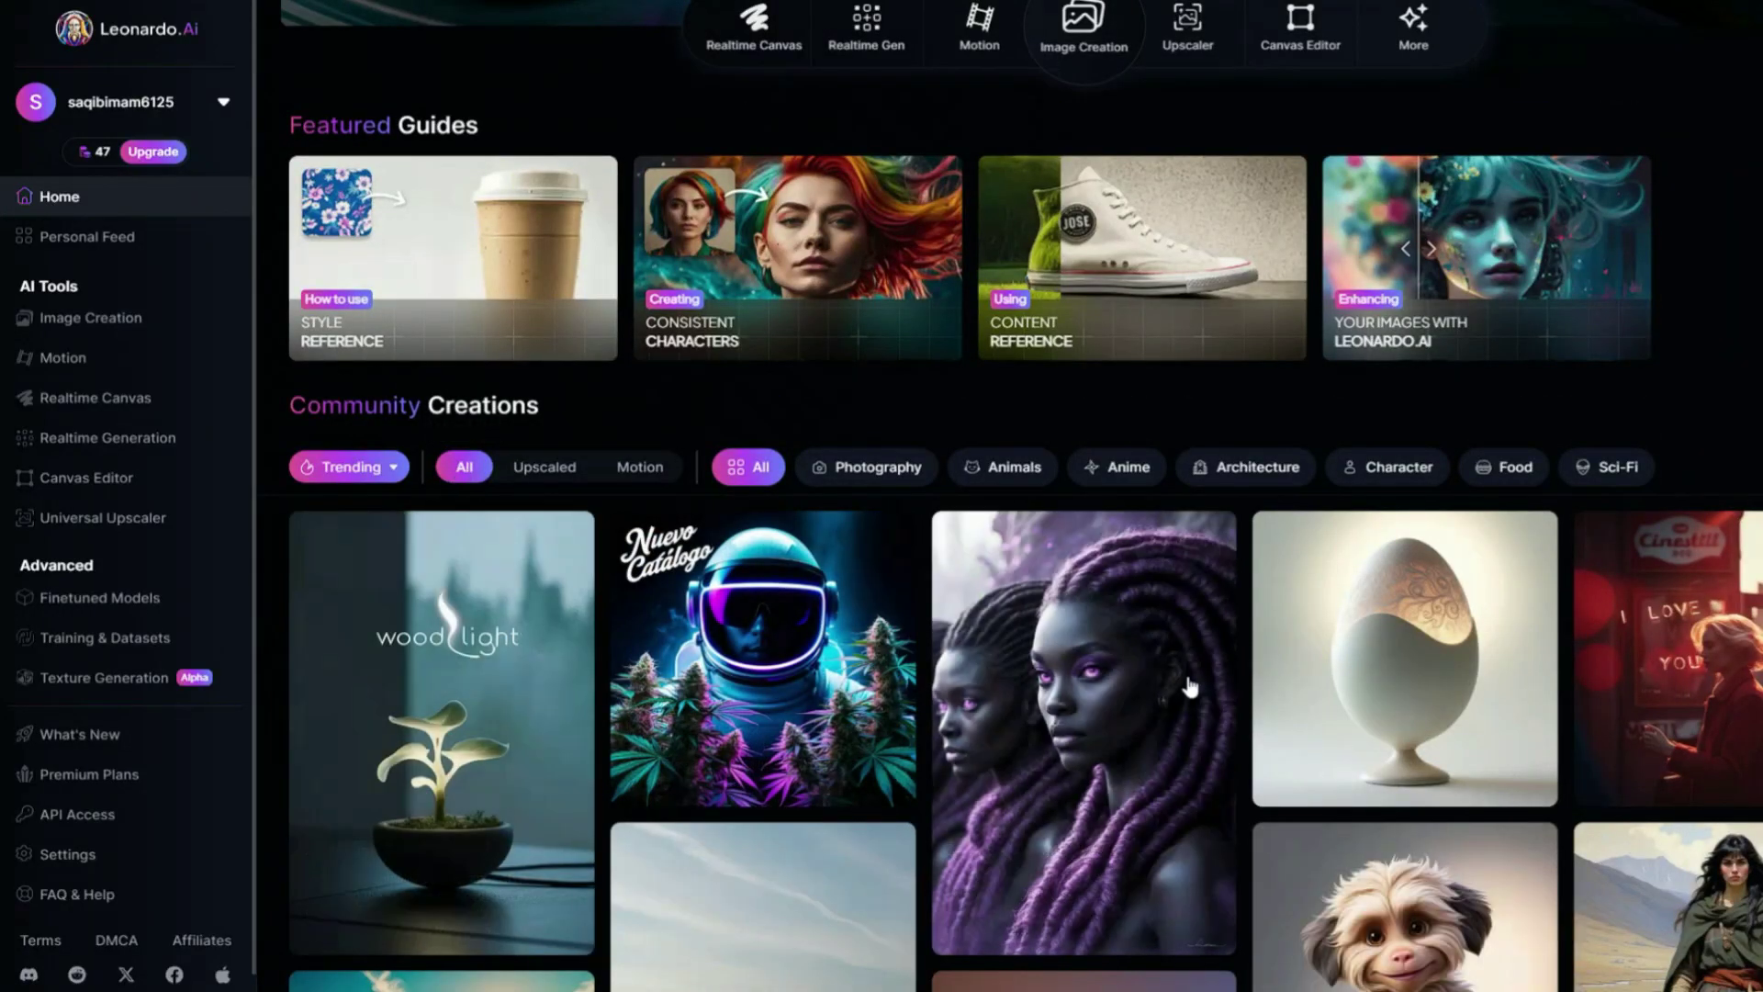
Filter the Community Creations to Upscaled images and look through them
{"action": "left_click", "coordinate": [545, 468]}
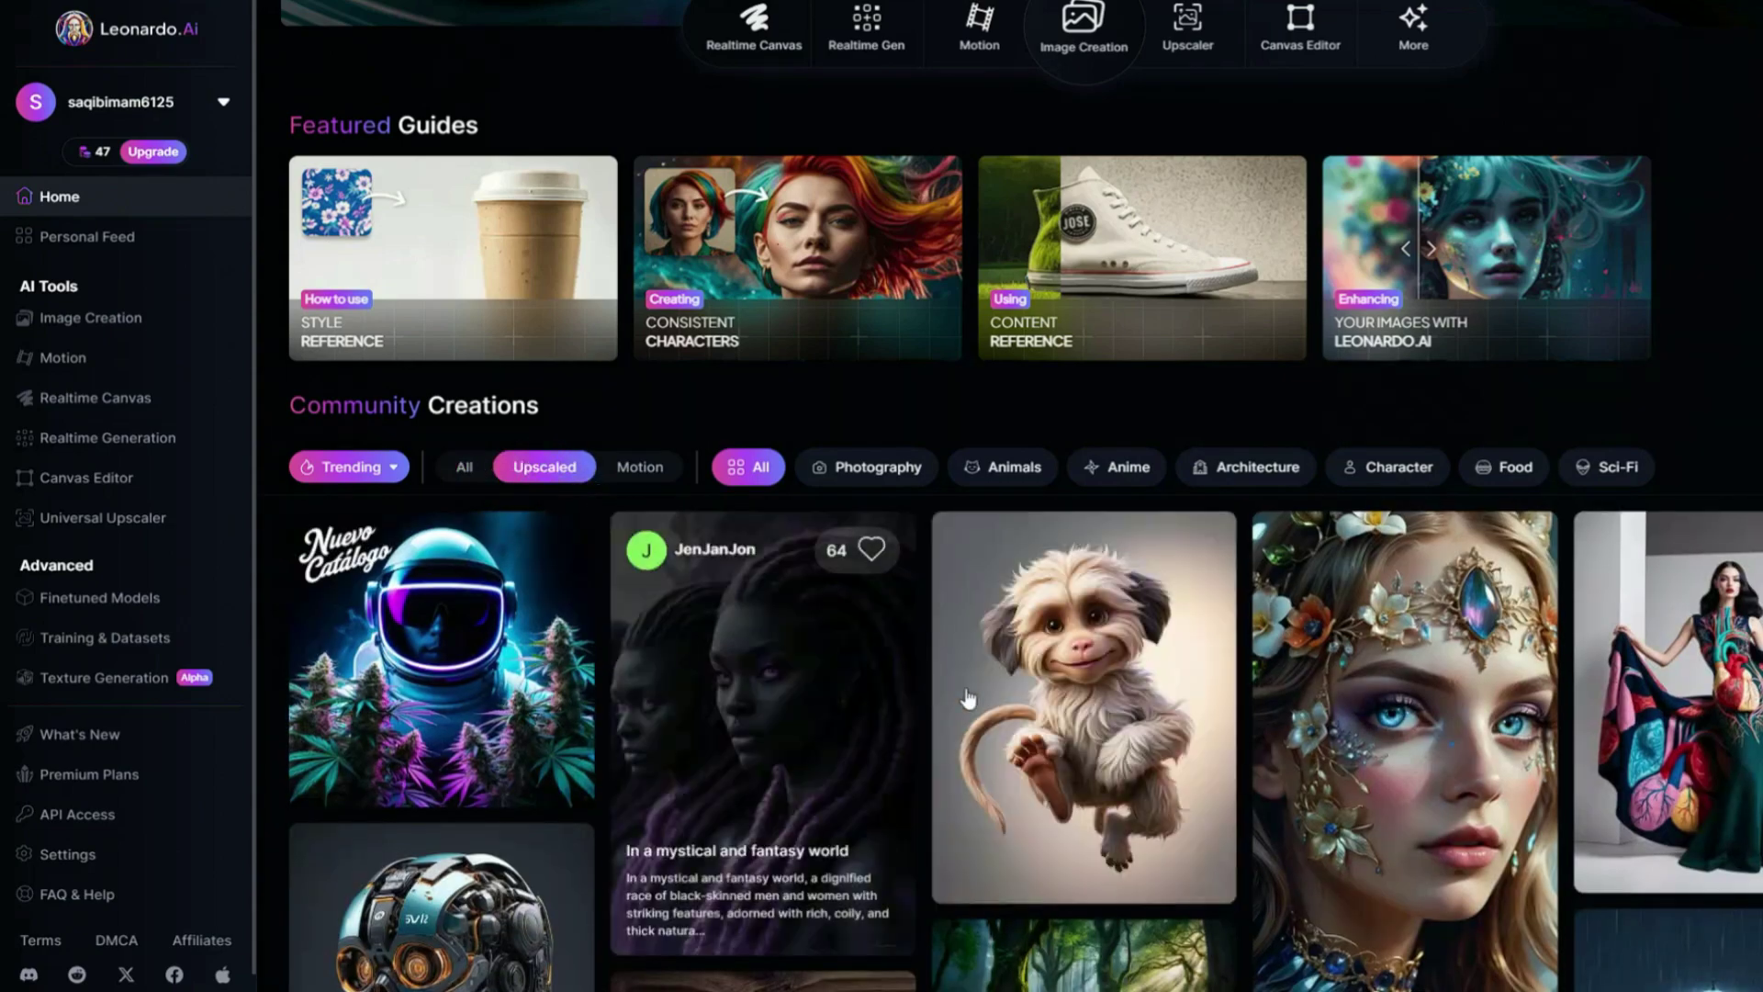
{"action": "scroll", "coordinate": [1420, 657], "scroll_direction": "down", "scroll_amount": 9}
{"action": "scroll", "coordinate": [1420, 658], "scroll_direction": "down", "scroll_amount": 20}
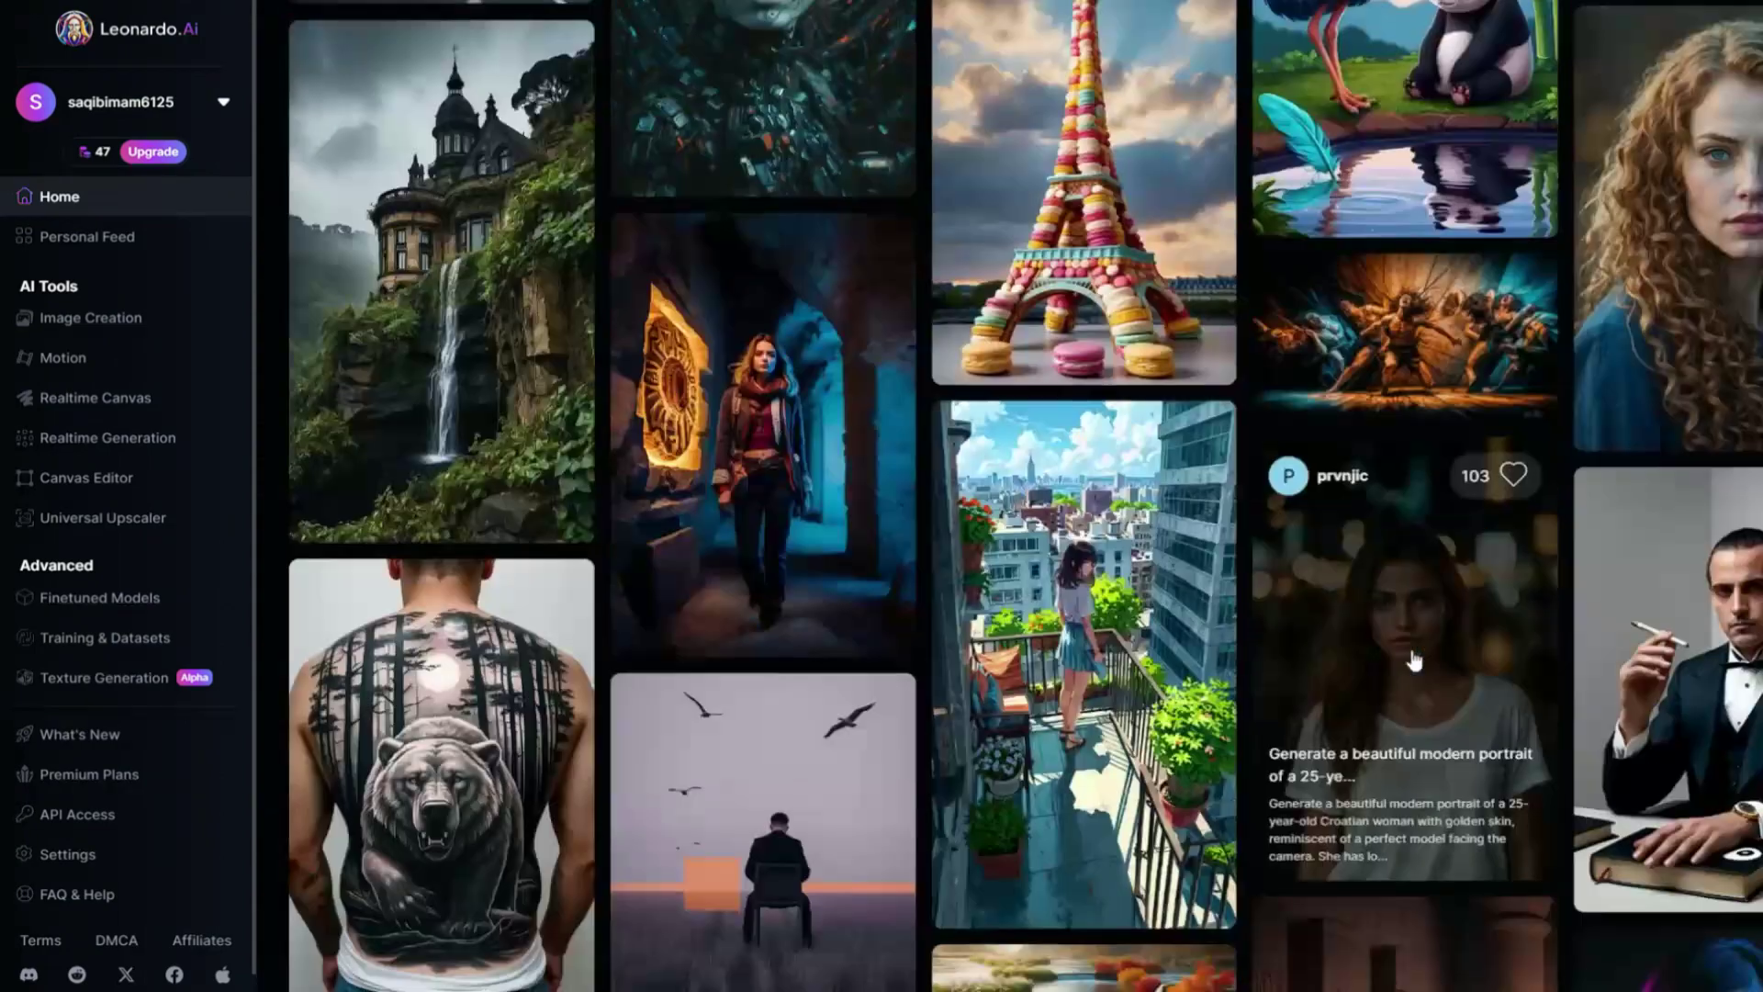
{"action": "scroll", "coordinate": [1405, 677], "scroll_direction": "down", "scroll_amount": 20}
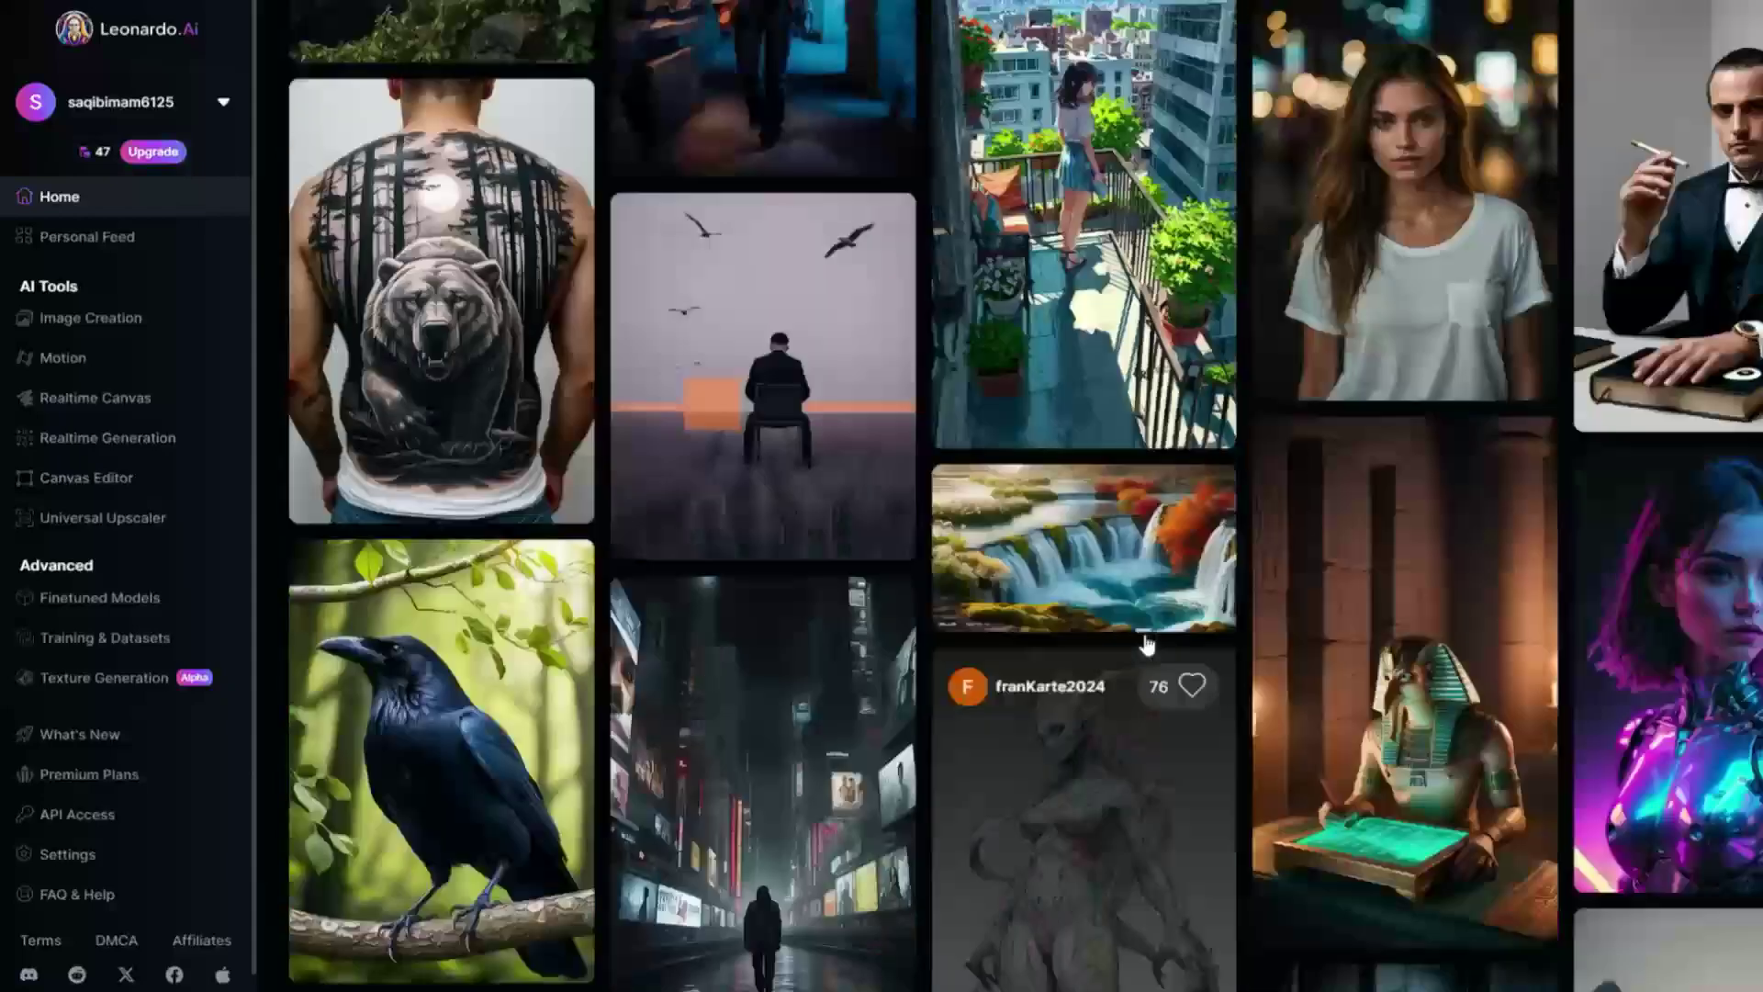
{"action": "scroll", "coordinate": [1147, 645], "scroll_direction": "up", "scroll_amount": 8}
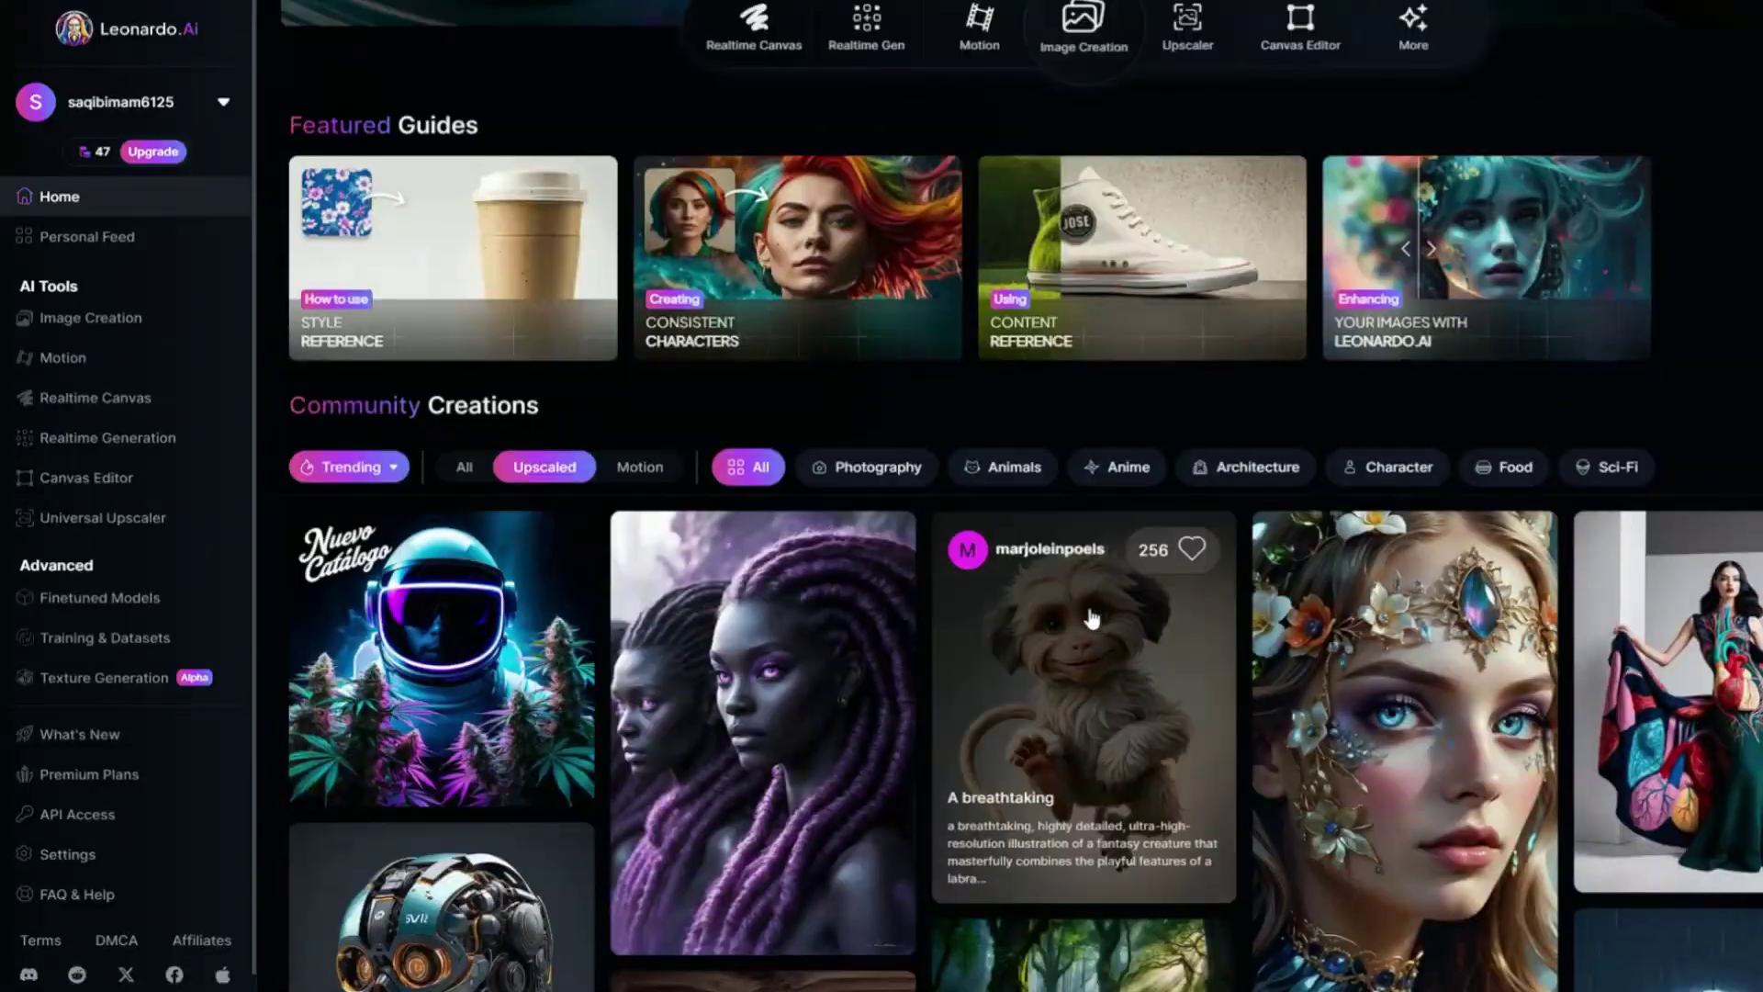
Show all Community Creations again, open the "In a mystical and fantasy world" image's prompt details and enlarge the picture
{"action": "left_click", "coordinate": [465, 461]}
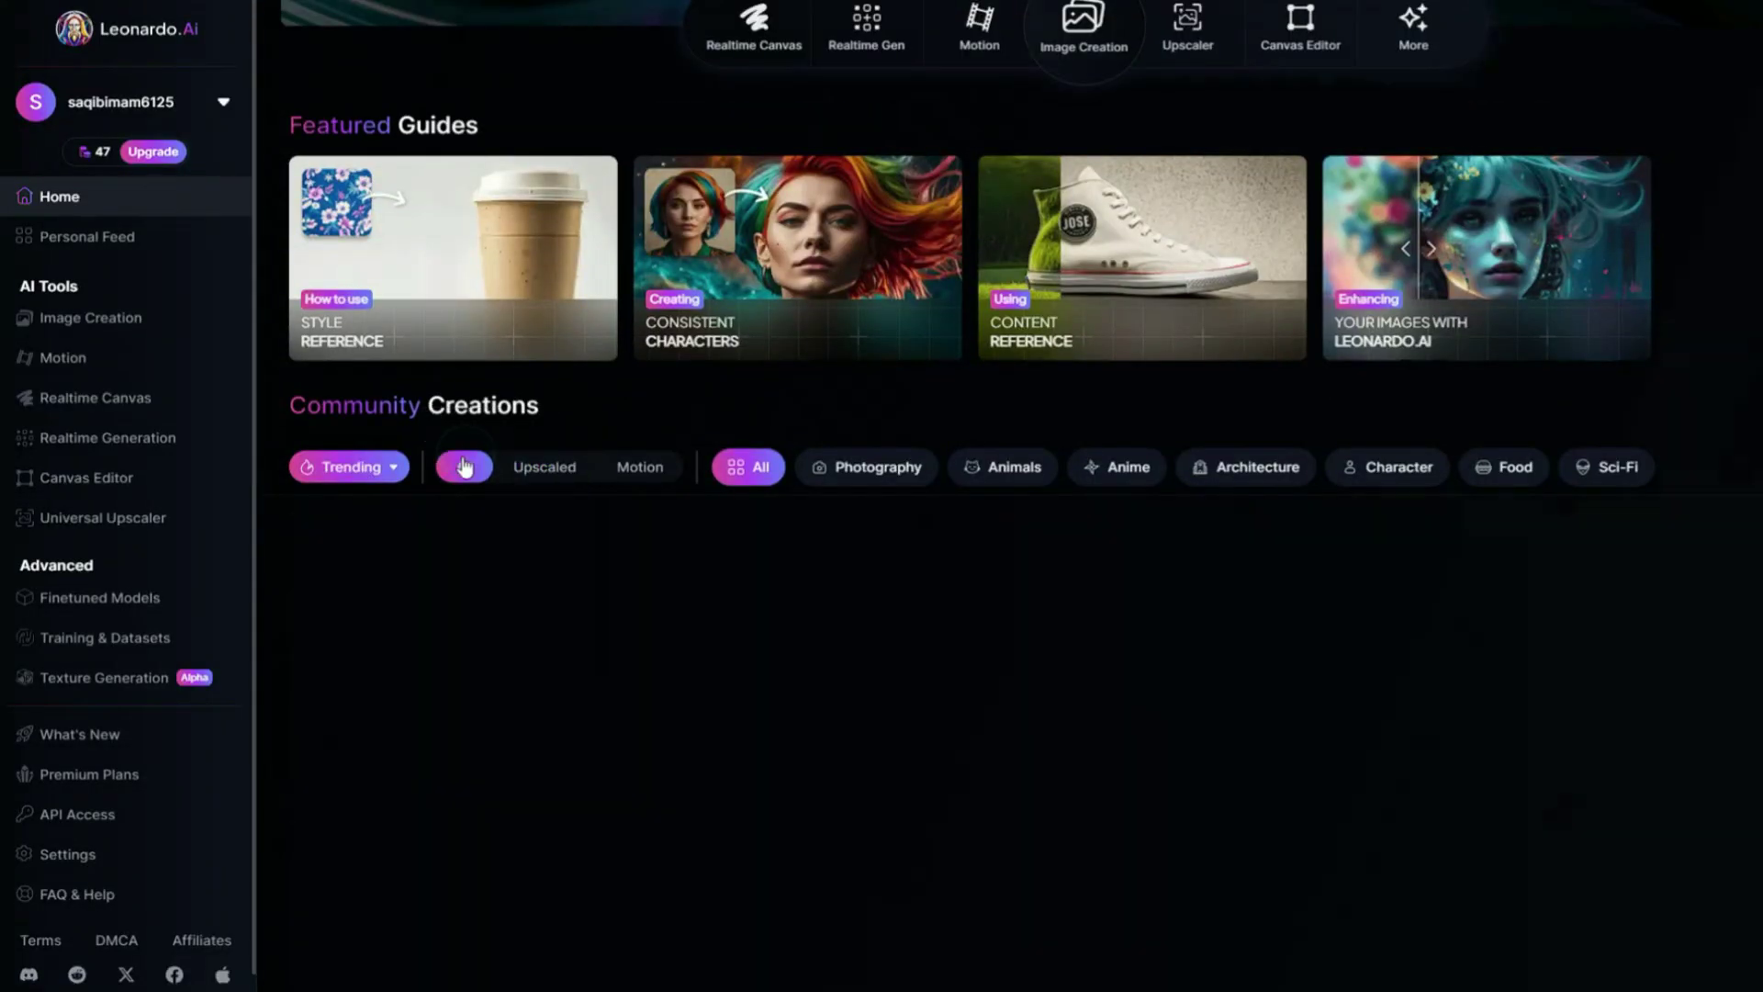
{"action": "left_click", "coordinate": [1150, 720]}
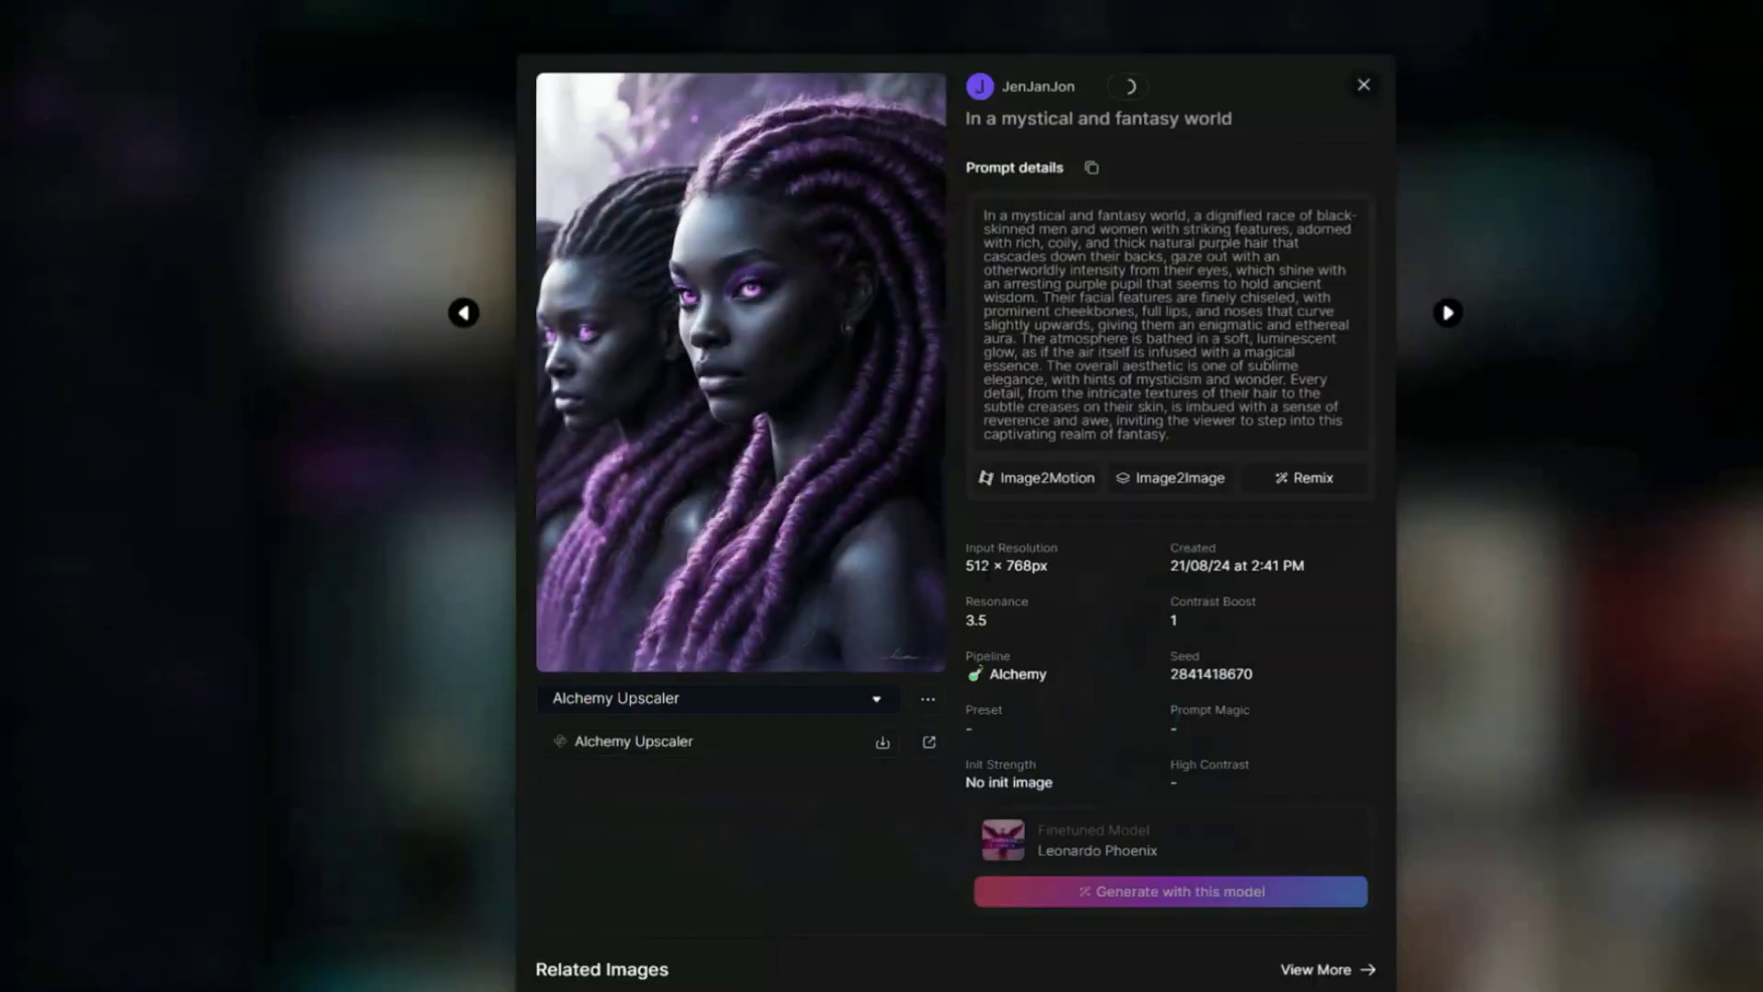
{"action": "left_click", "coordinate": [795, 450]}
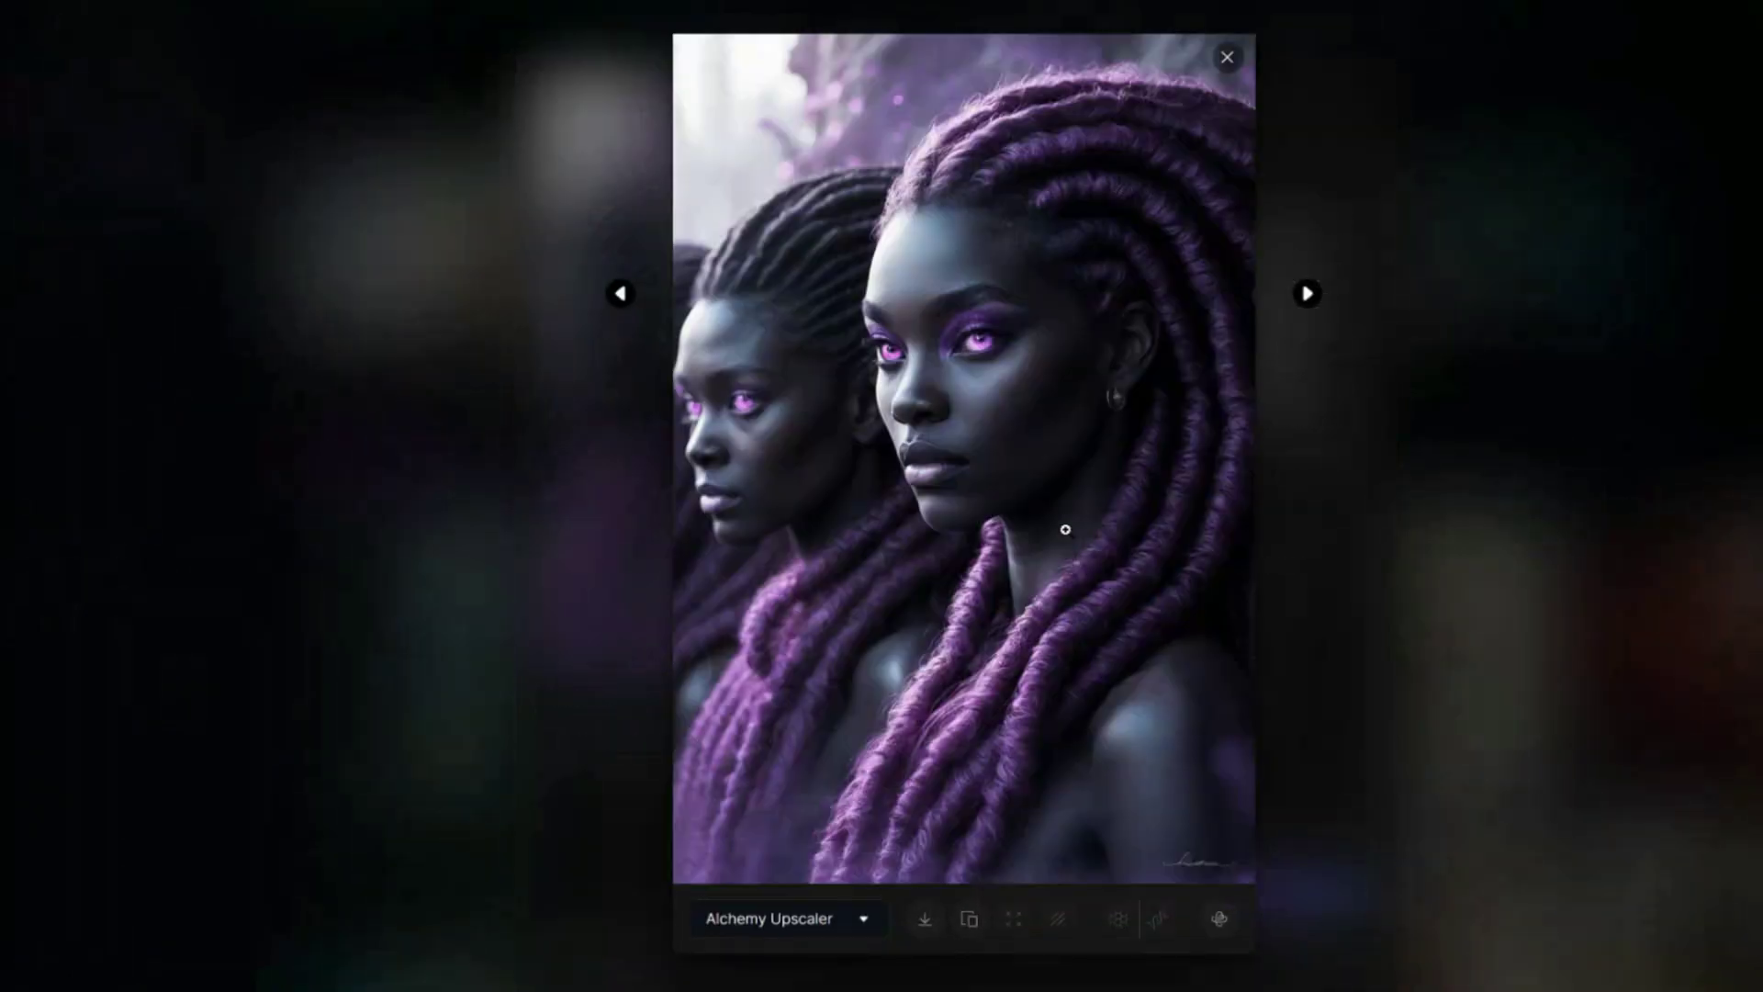
Close the enlarged picture and its prompt details to return to the Community Creations gallery
{"action": "left_click", "coordinate": [1387, 498]}
{"action": "left_click", "coordinate": [802, 407]}
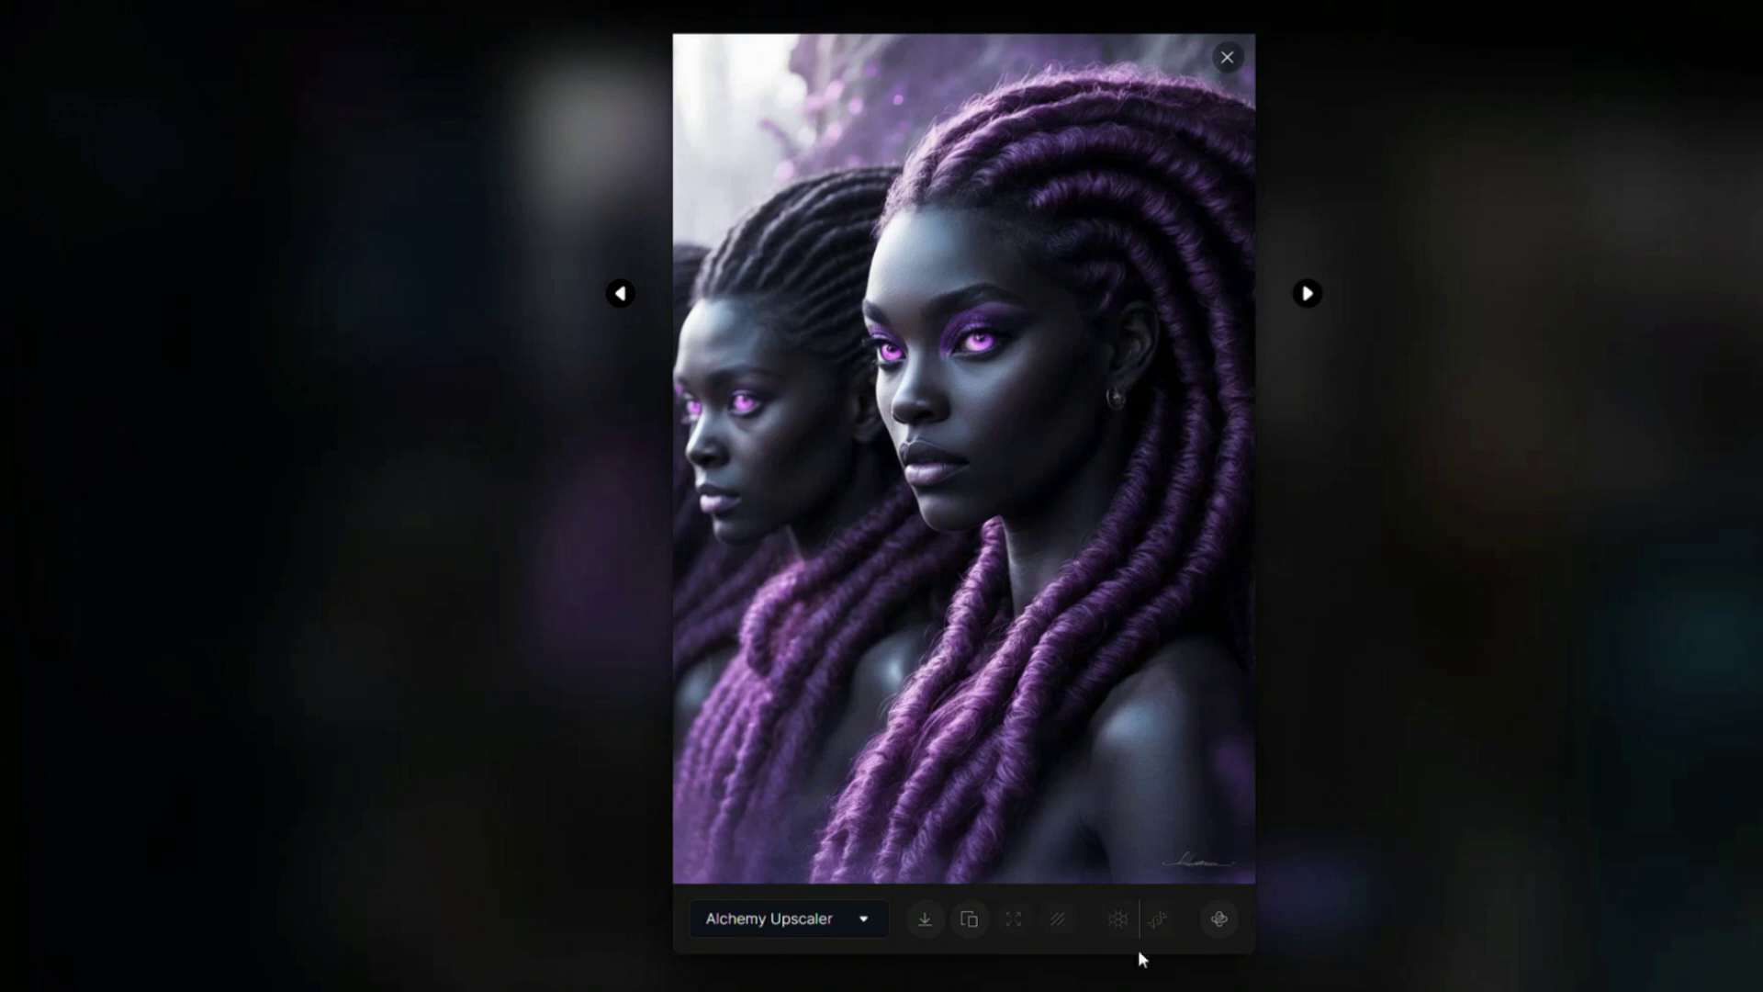
{"action": "left_click", "coordinate": [1470, 585]}
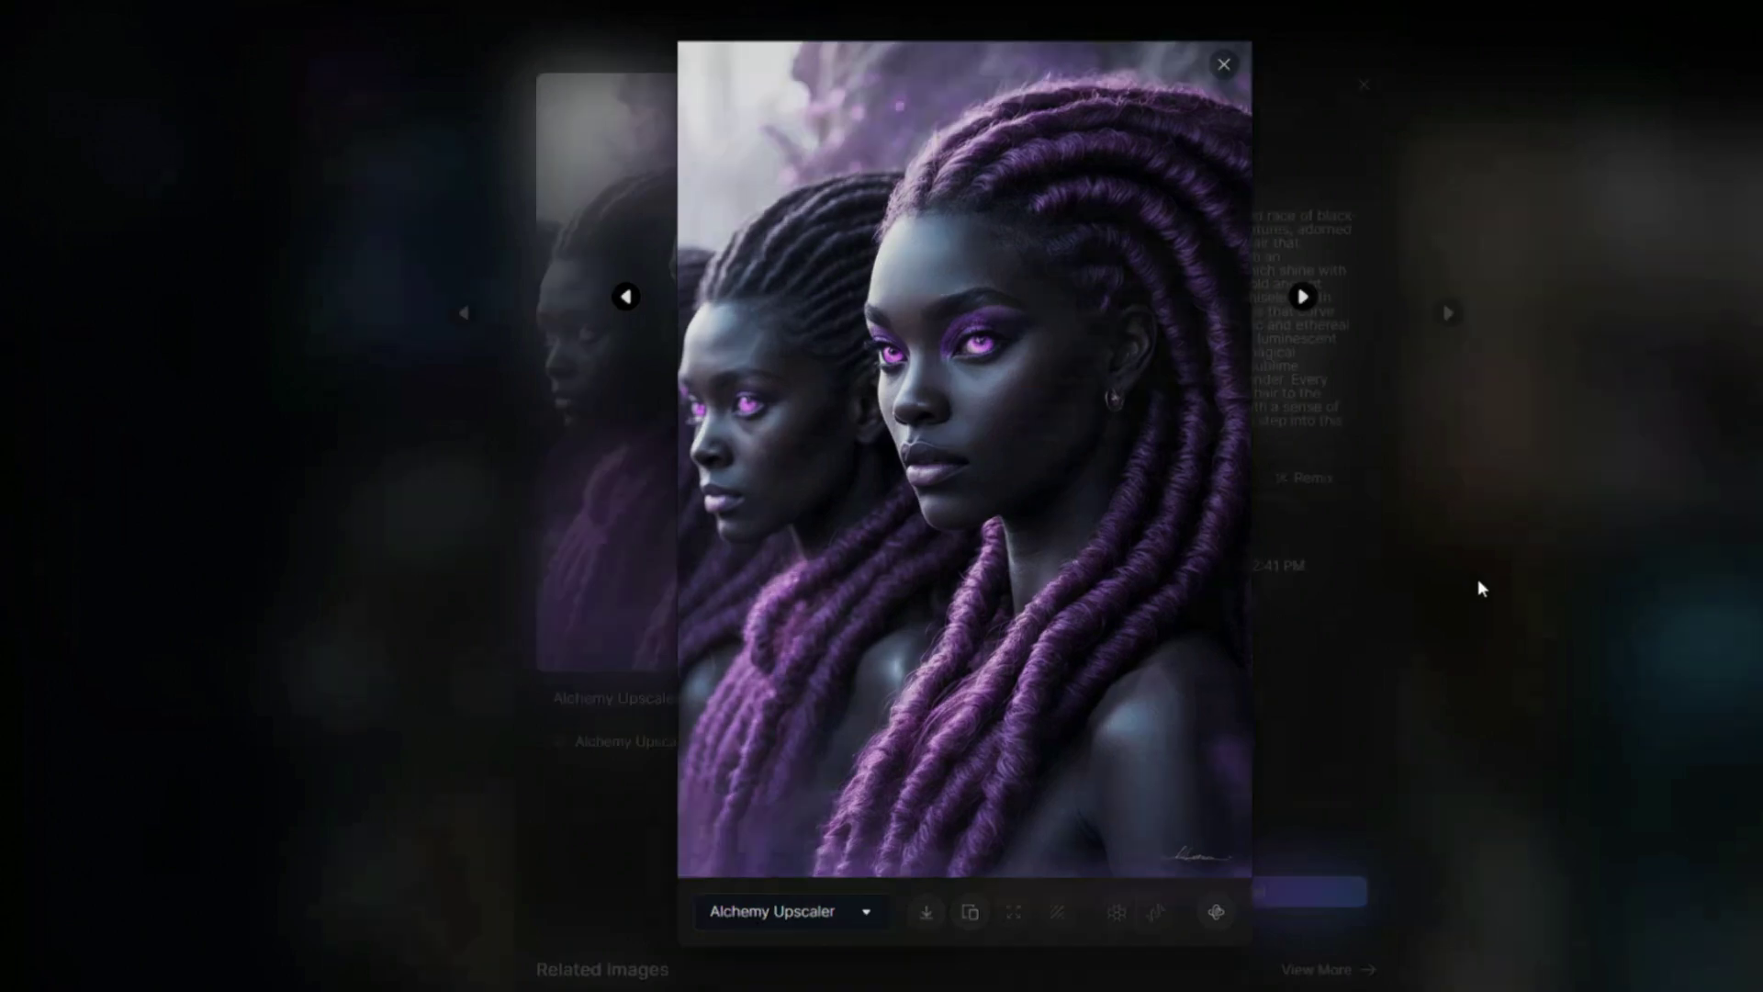
{"action": "left_click", "coordinate": [1527, 578]}
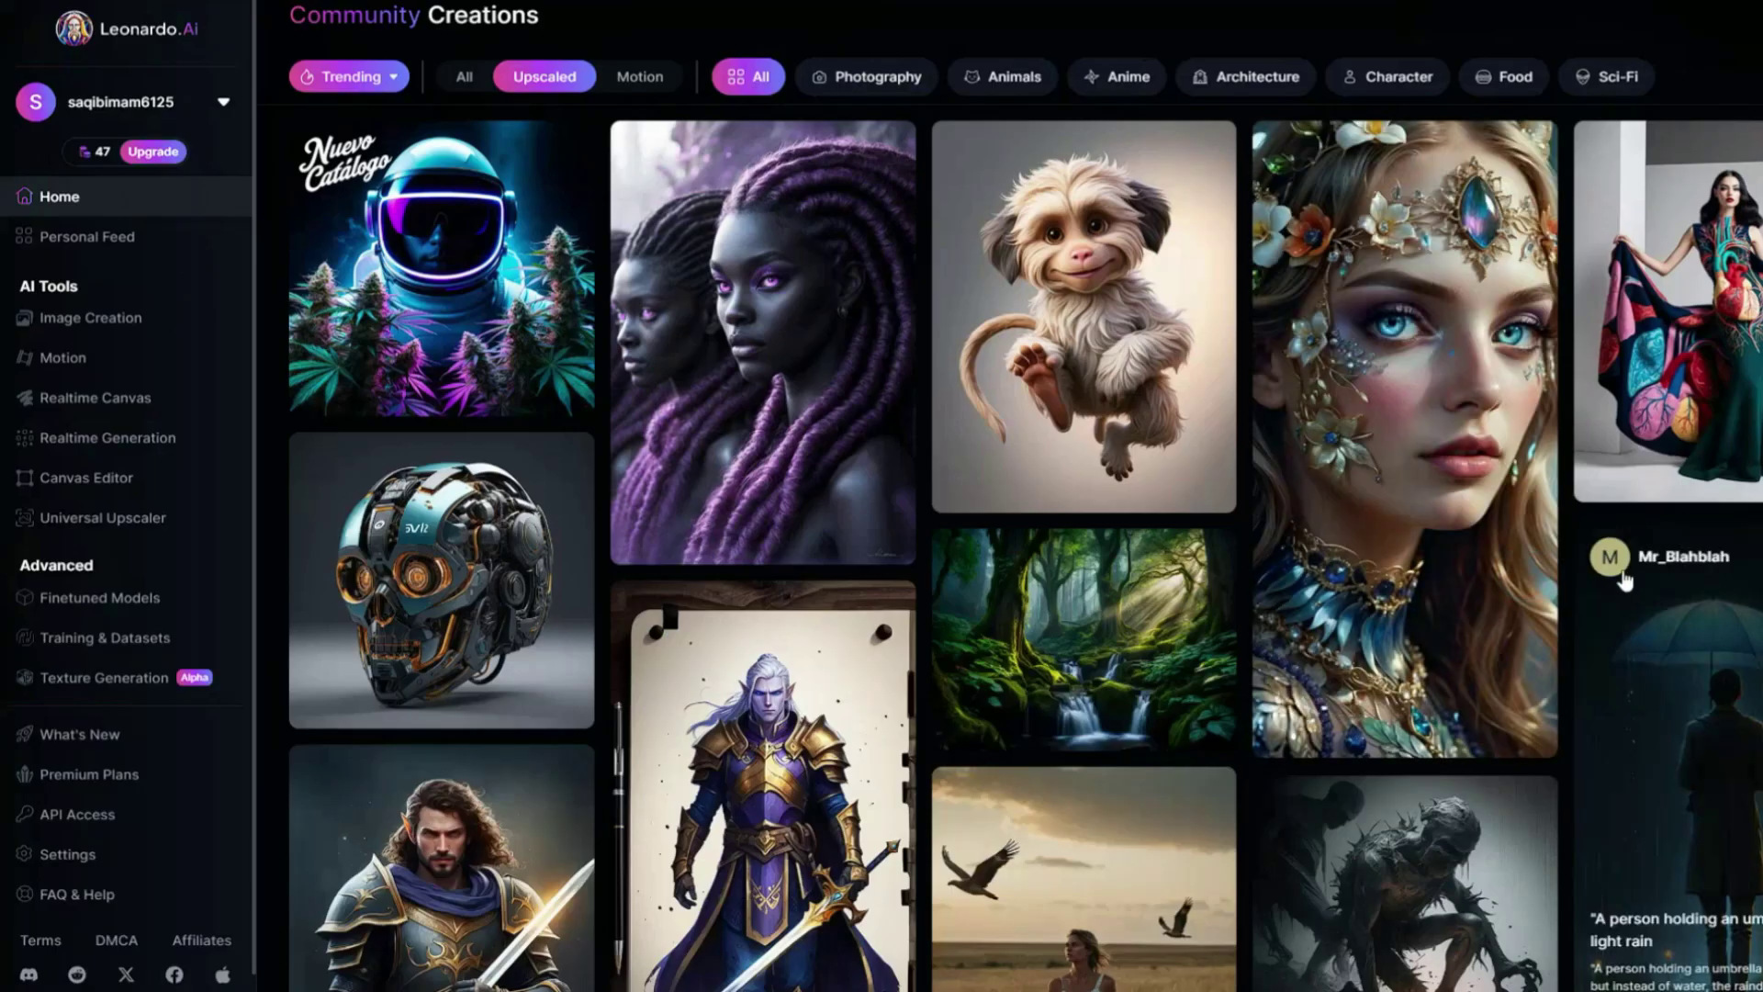
Filter the Community Creations to Motion and look through the videos
{"action": "scroll", "coordinate": [1102, 643], "scroll_direction": "up", "scroll_amount": 5}
{"action": "left_click", "coordinate": [638, 469]}
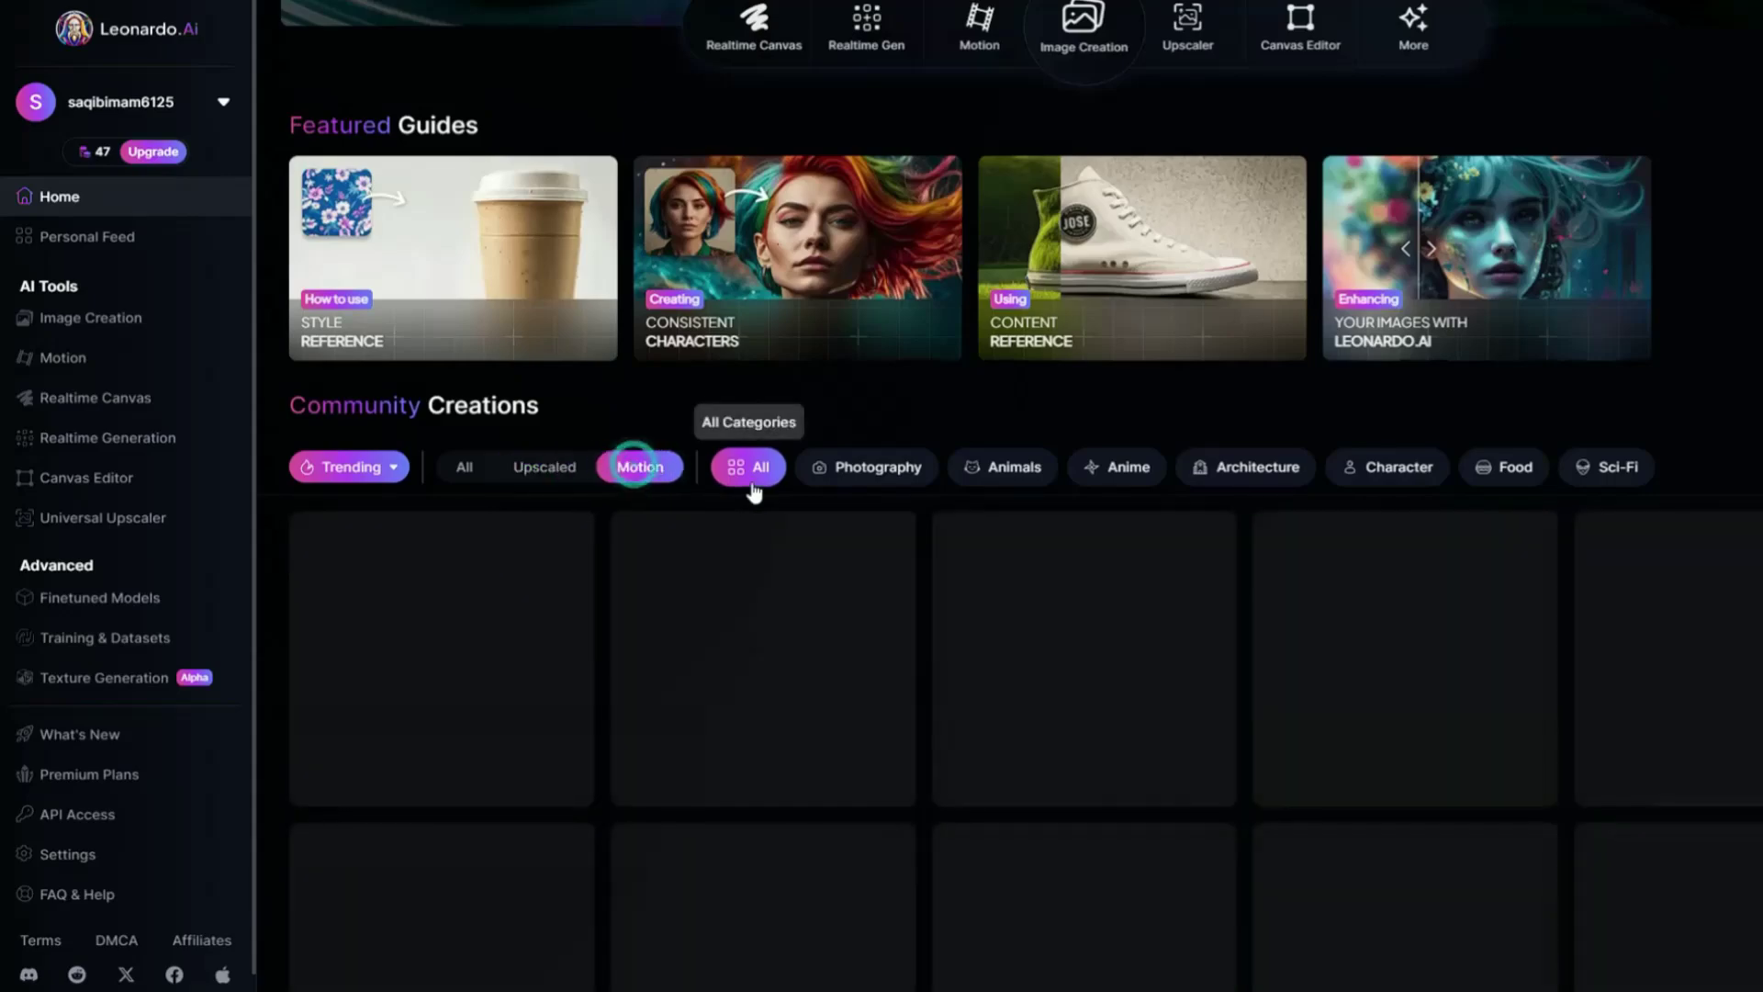
{"action": "scroll", "coordinate": [865, 632], "scroll_direction": "down", "scroll_amount": 4}
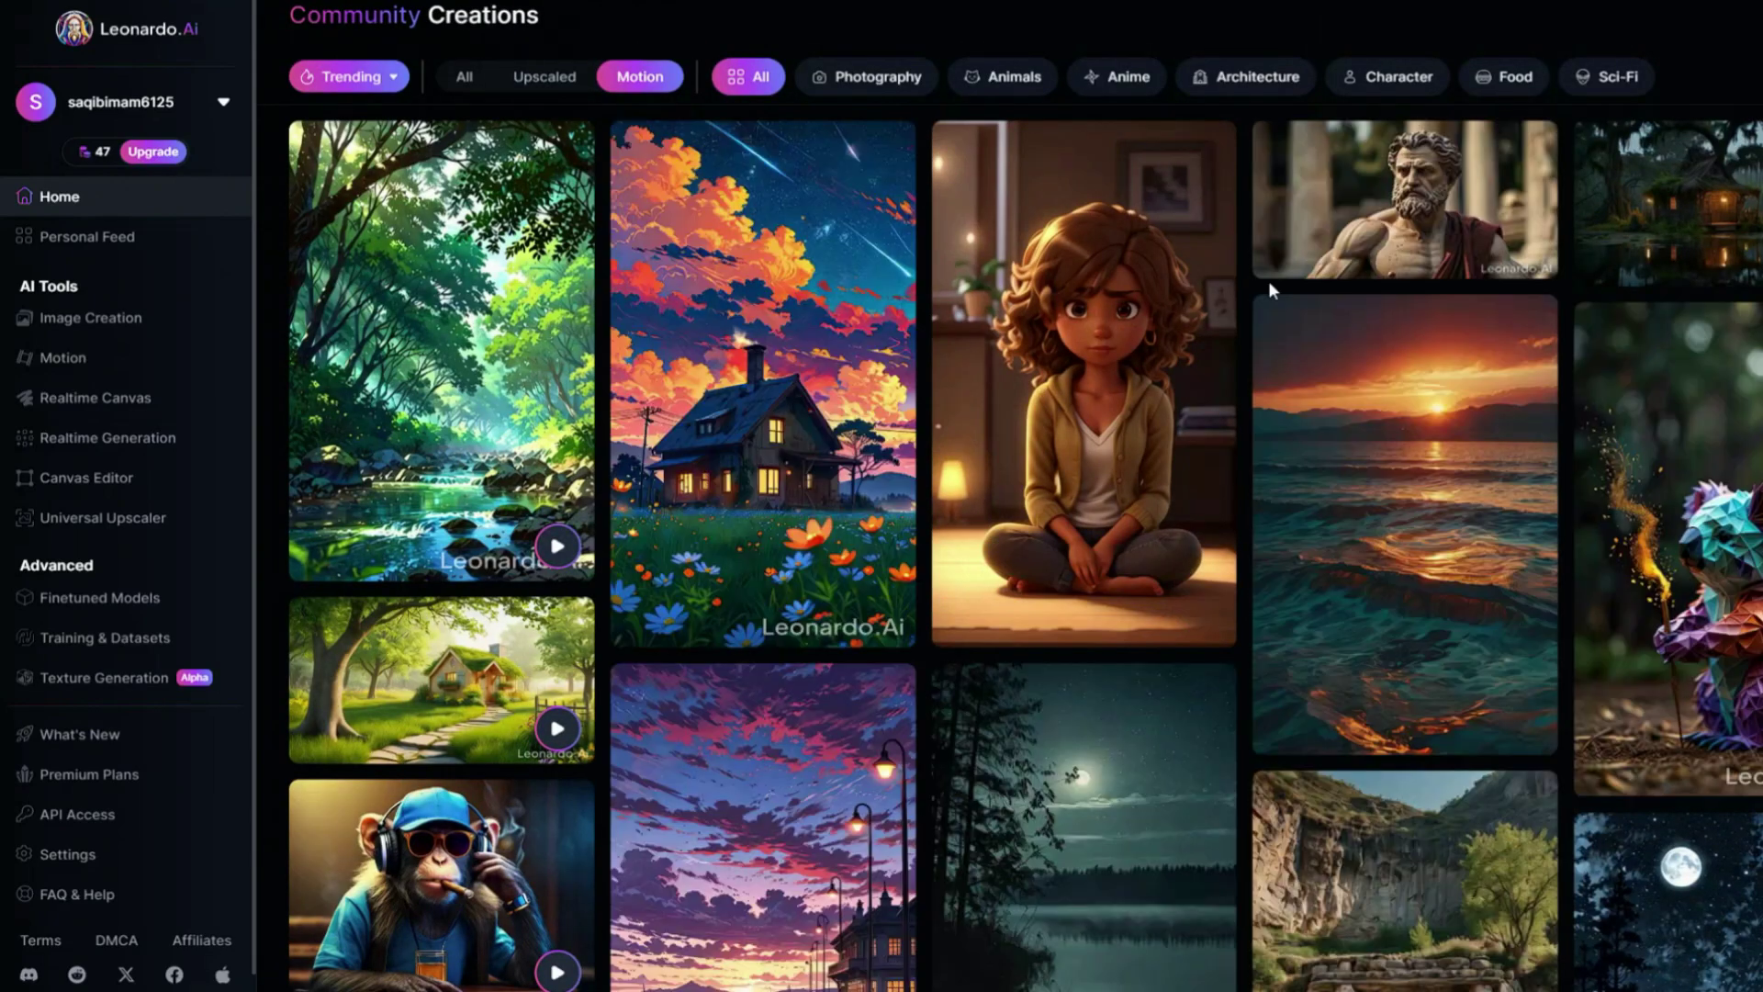
Open the "Viral anime nature wallpaper in 4K quality" video's details, download the video and close the details
{"action": "left_click", "coordinate": [831, 634]}
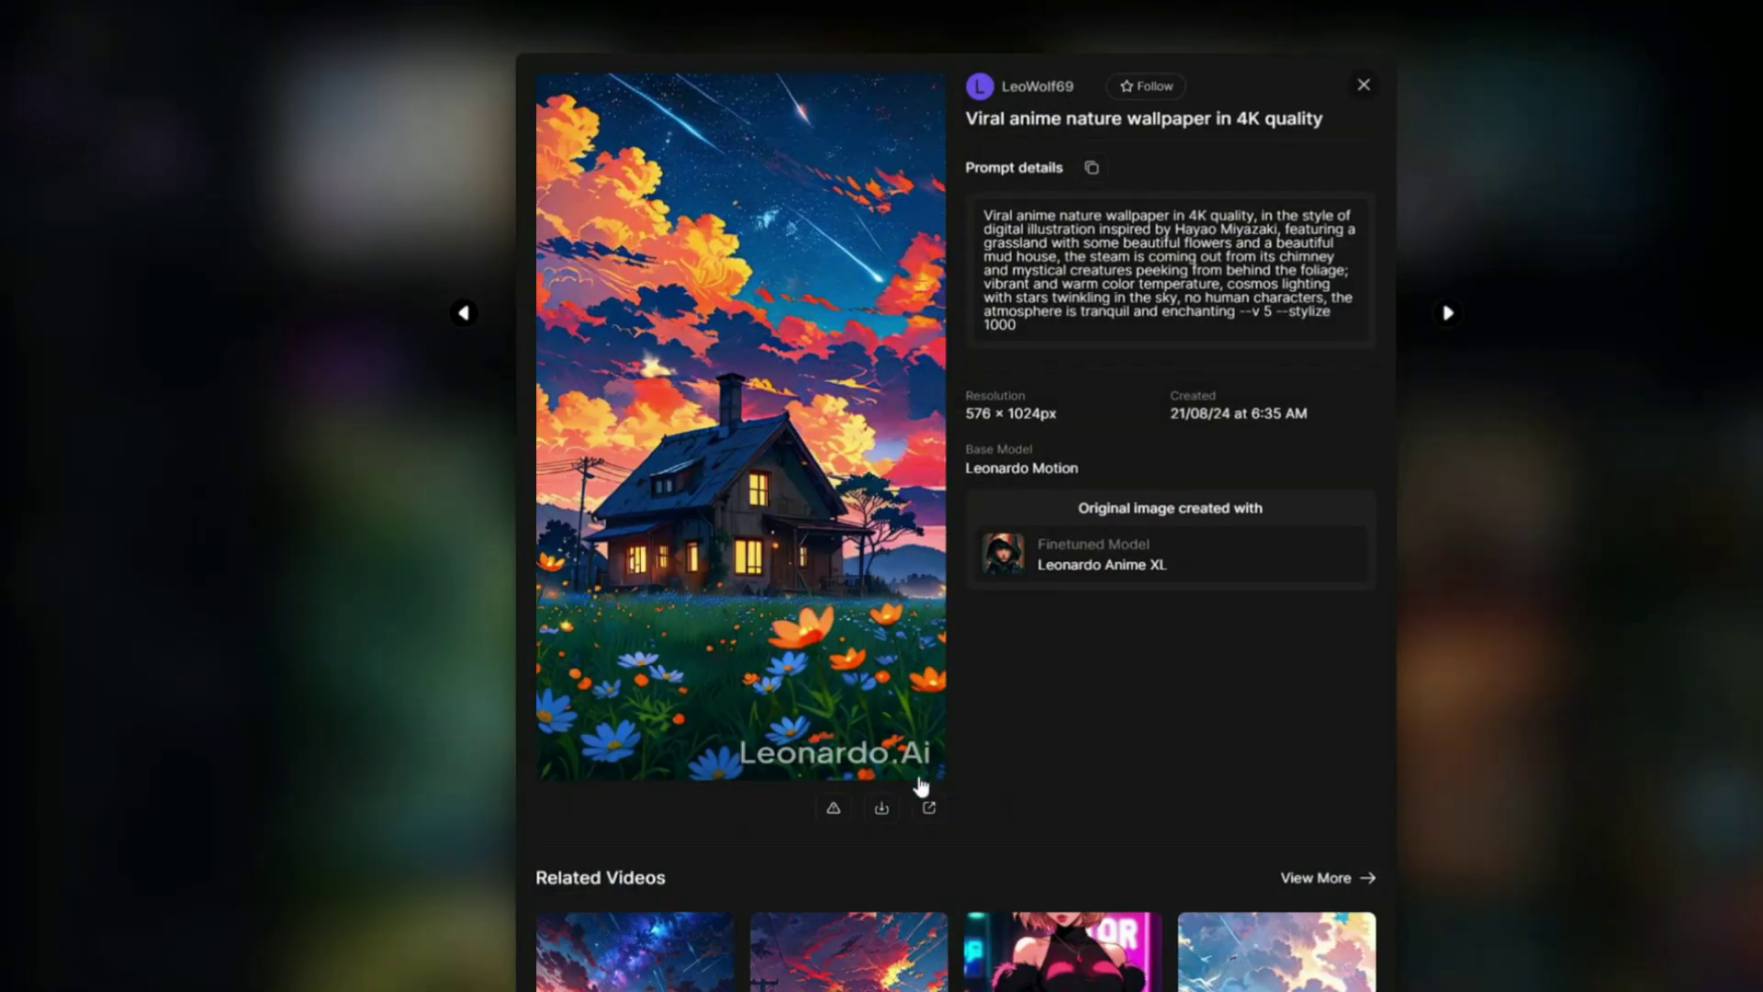
{"action": "left_click", "coordinate": [880, 812]}
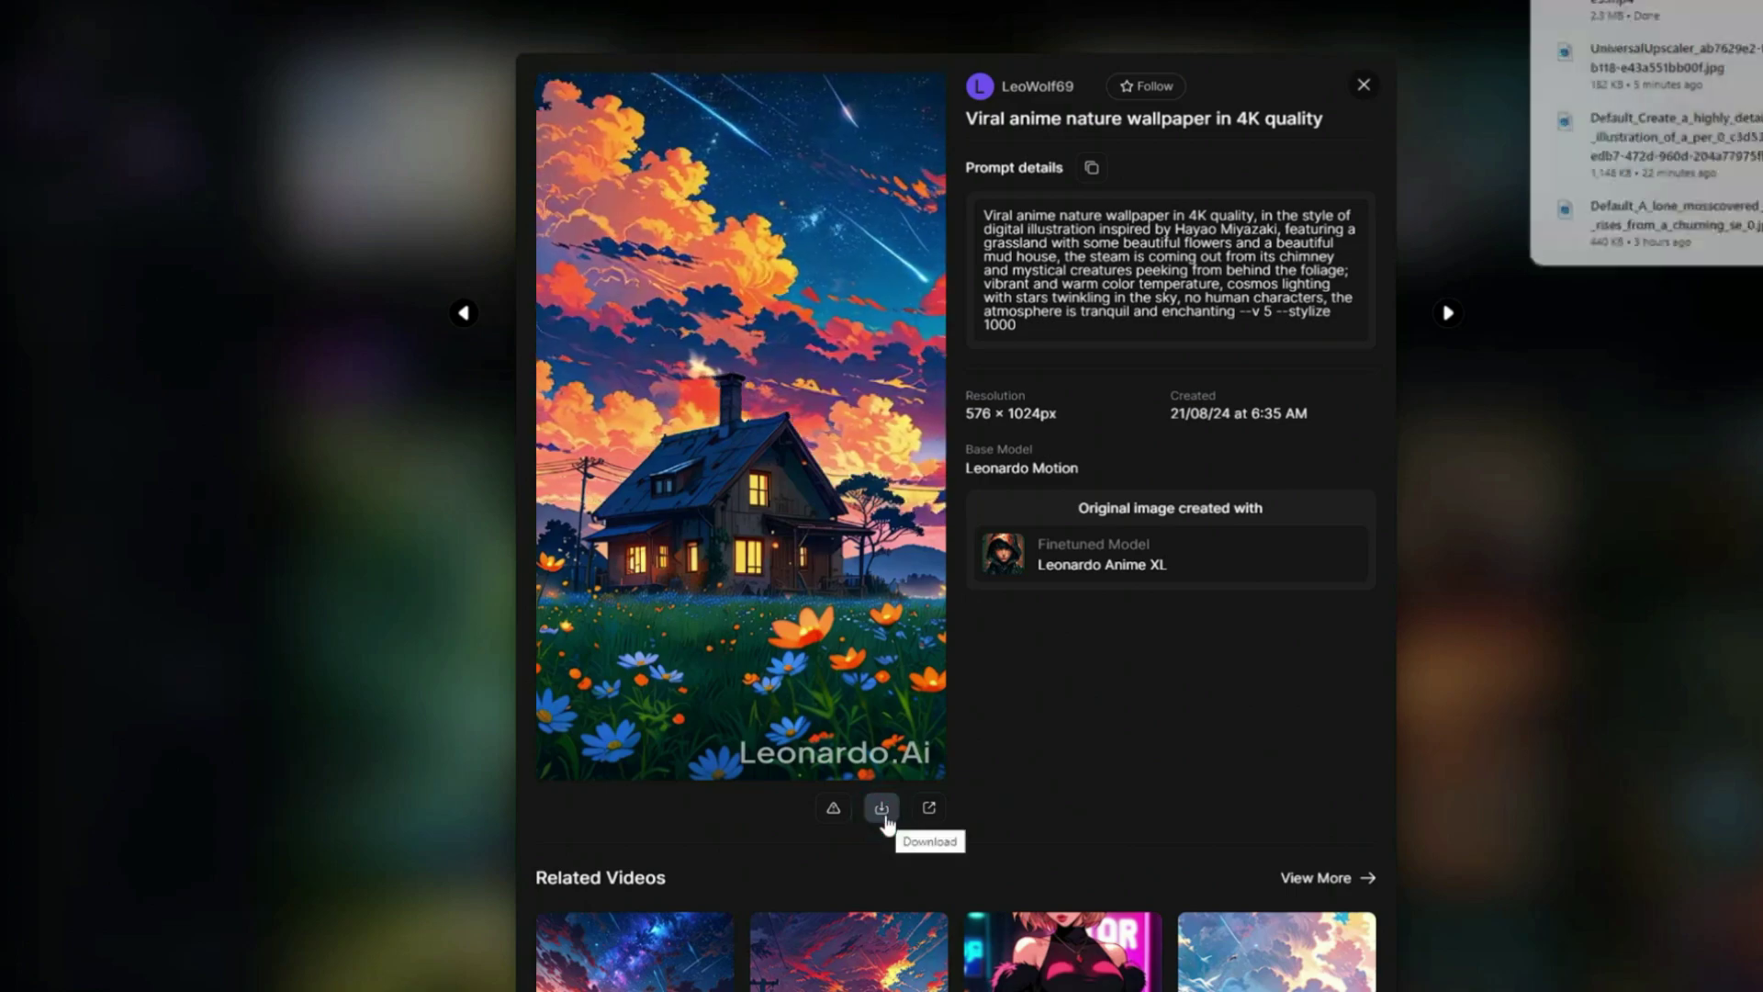
{"action": "left_click", "coordinate": [1364, 85]}
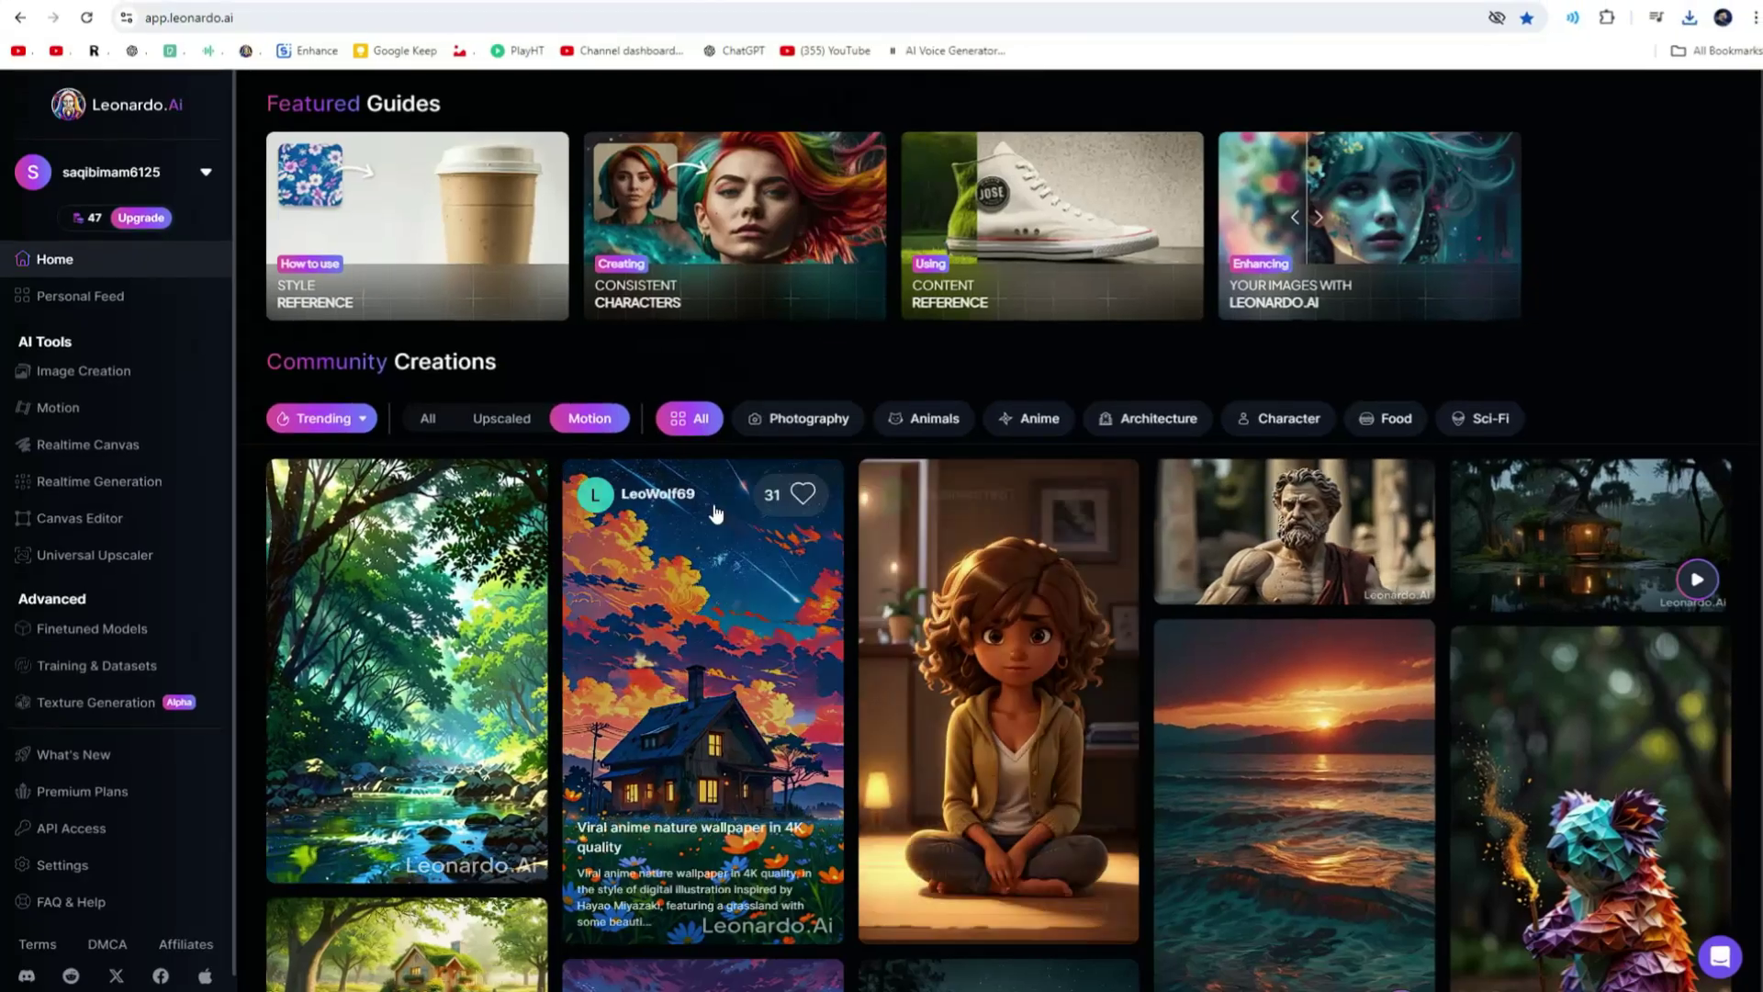
Narrow the Motion creations to the Photography category and look through them
{"action": "left_click", "coordinate": [803, 415]}
{"action": "scroll", "coordinate": [1104, 579], "scroll_direction": "down", "scroll_amount": 3}
{"action": "scroll", "coordinate": [1104, 579], "scroll_direction": "down", "scroll_amount": 5}
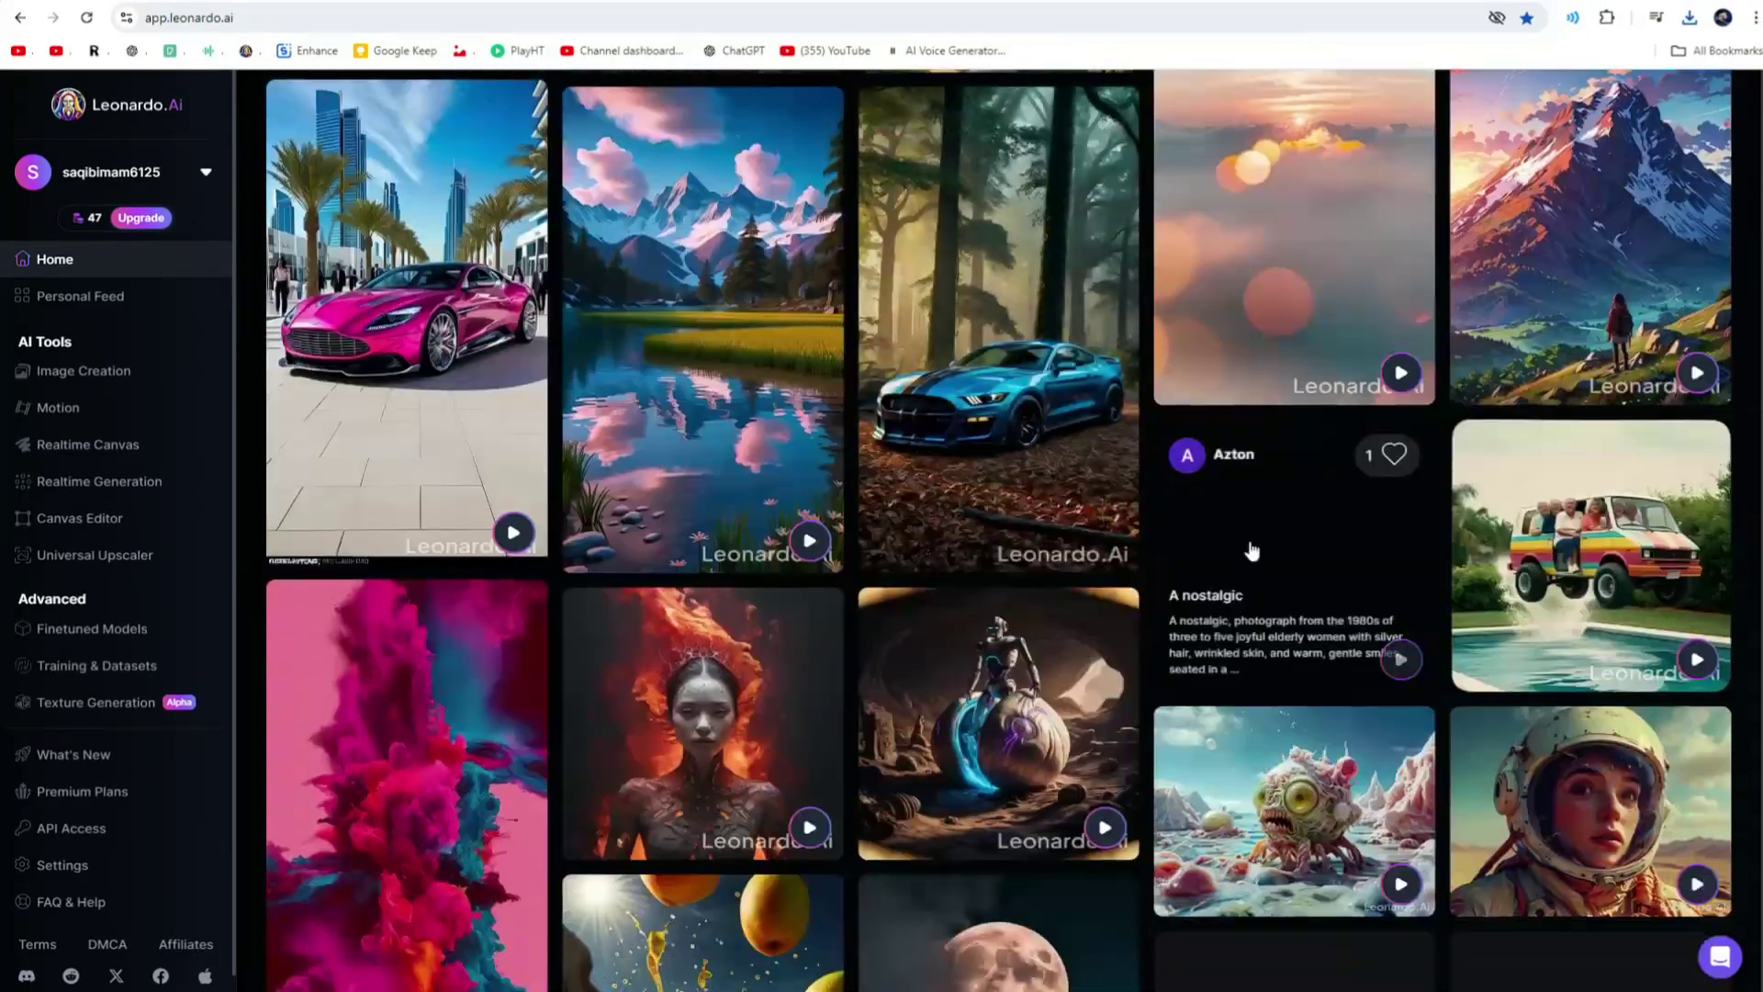